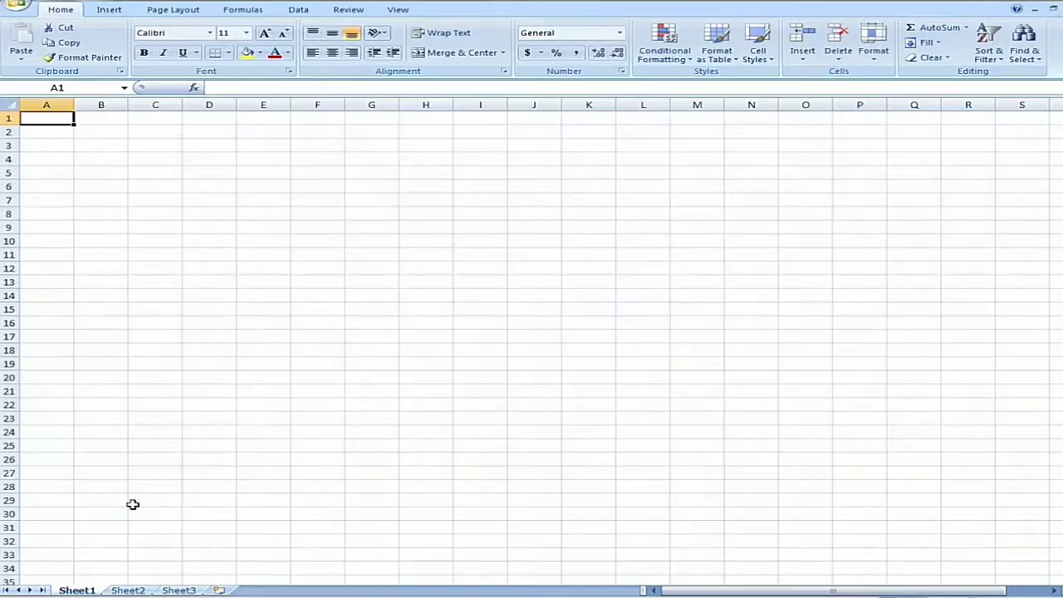
# Fill the cell range A1:S34 on Sheet1 with the standard blue colour.
pyautogui.moveTo(53, 118); pyautogui.dragTo(1001, 565)
pyautogui.click(259, 52)
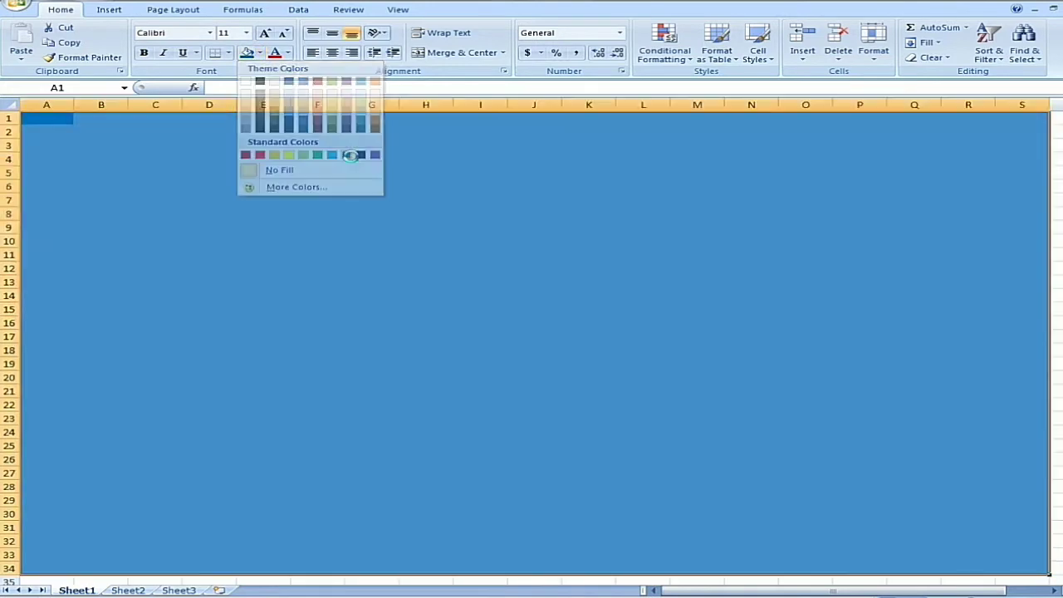
pyautogui.click(347, 155)
pyautogui.click(390, 234)
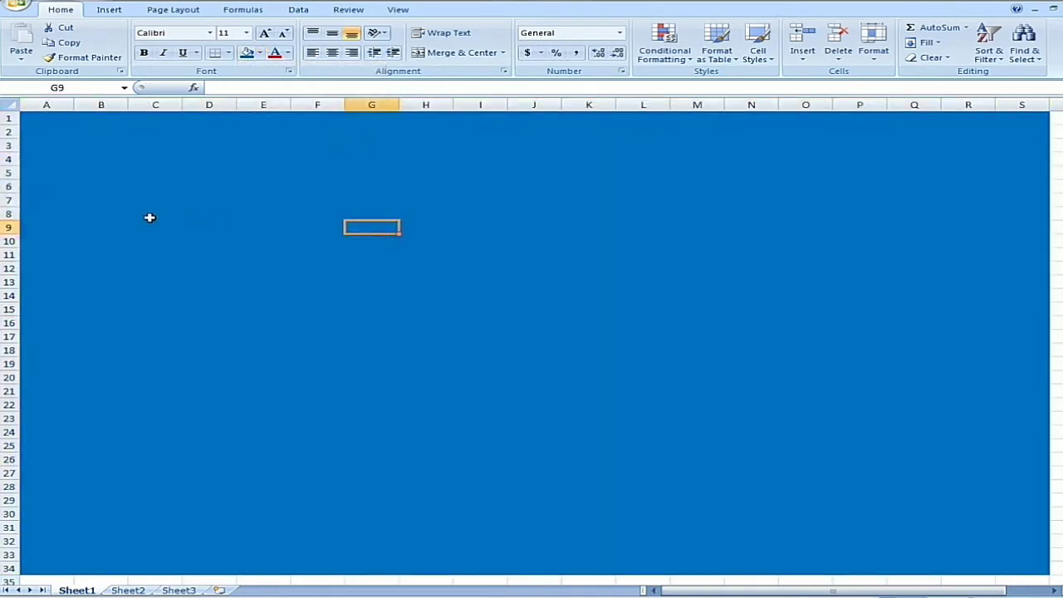
# Enter the label "Date" in cell B6 and set its font colour to white.
pyautogui.click(74, 189)
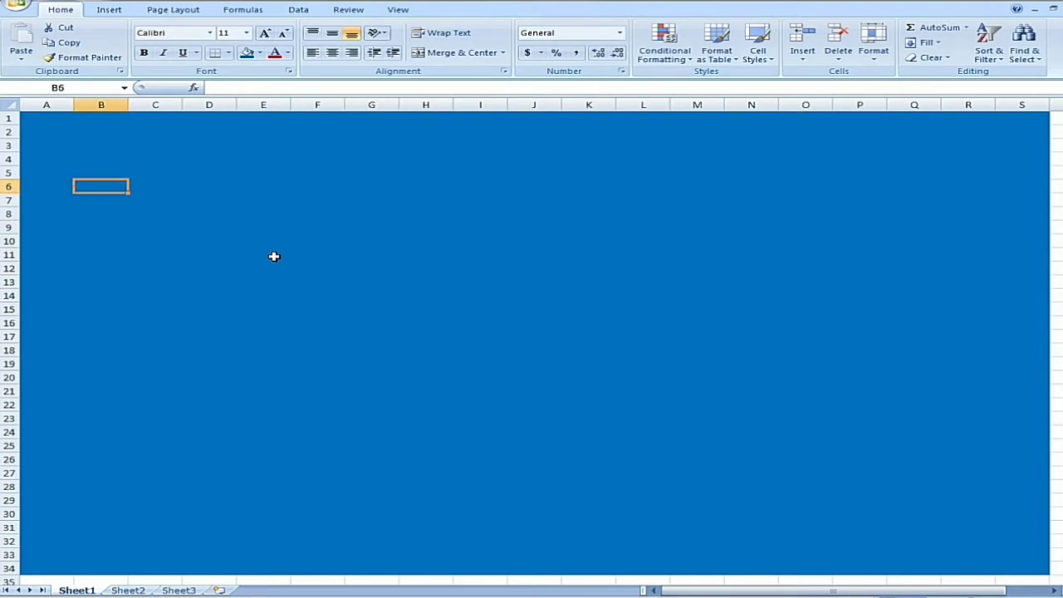
pyautogui.write('Date')
pyautogui.press('Return')
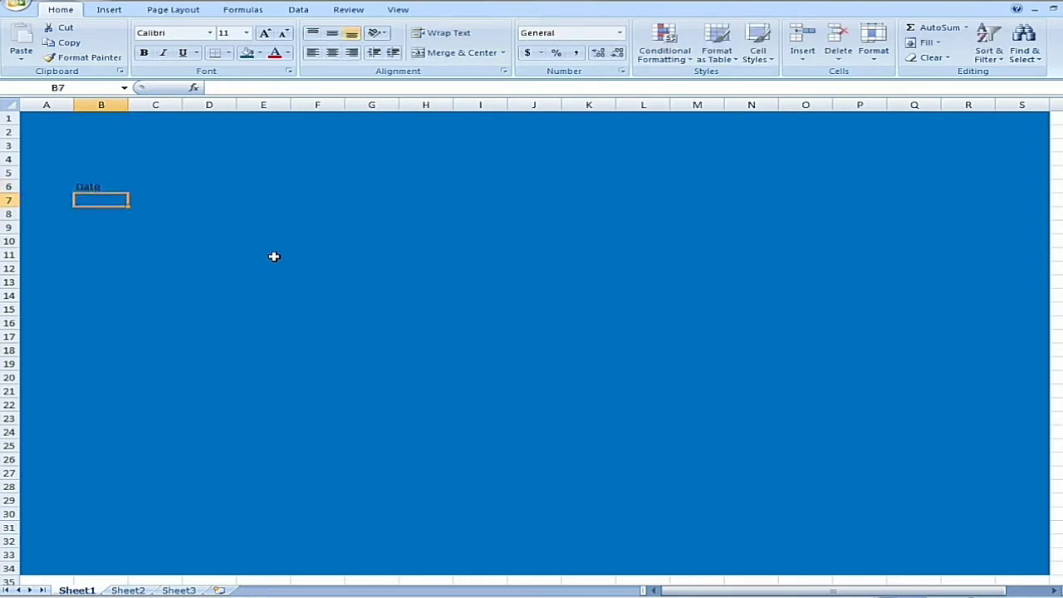
pyautogui.write('I')
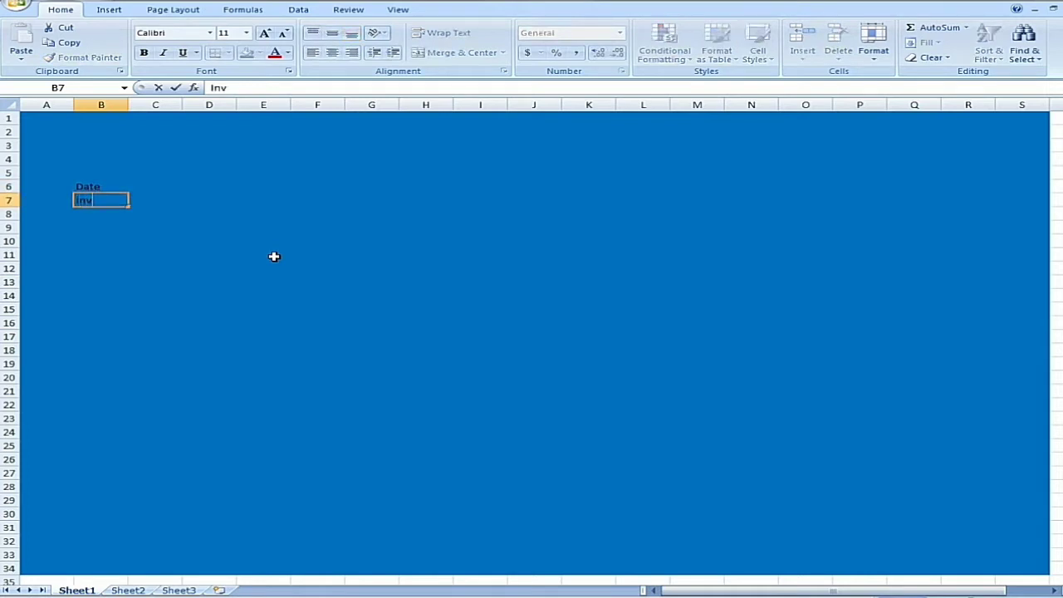
pyautogui.press('Escape')
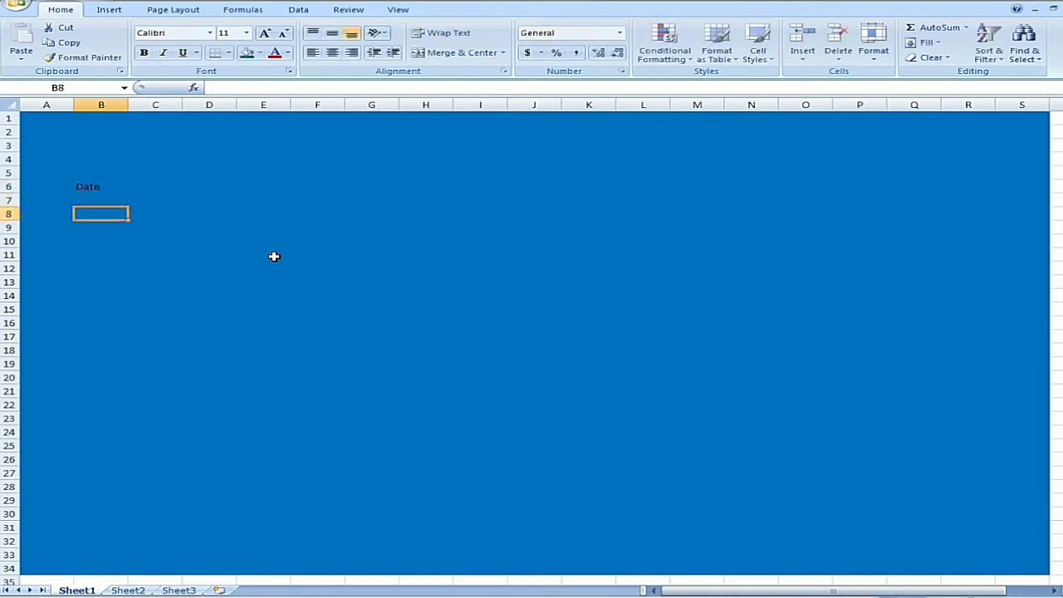
pyautogui.press('Up')
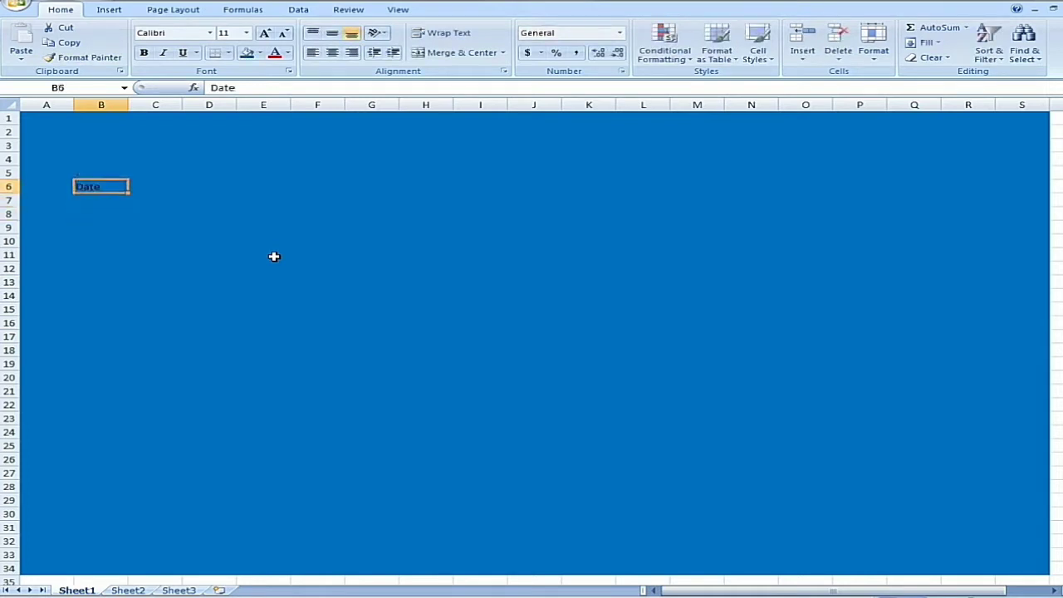
pyautogui.click(287, 53)
pyautogui.click(275, 98)
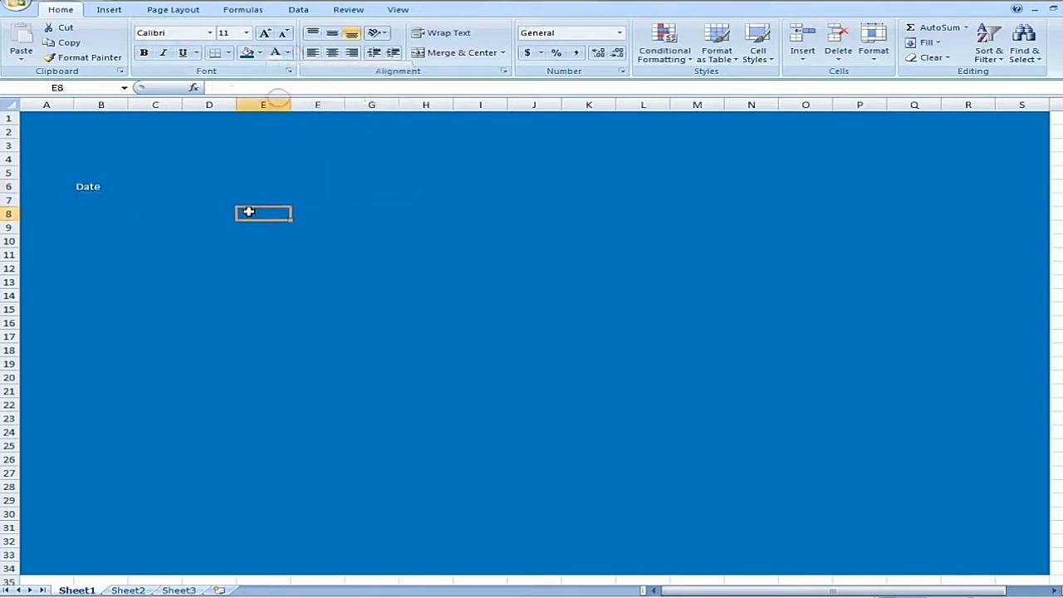
# Copy the white "Date" label from B6 down into cells B7 to B9.
pyautogui.press('Down')
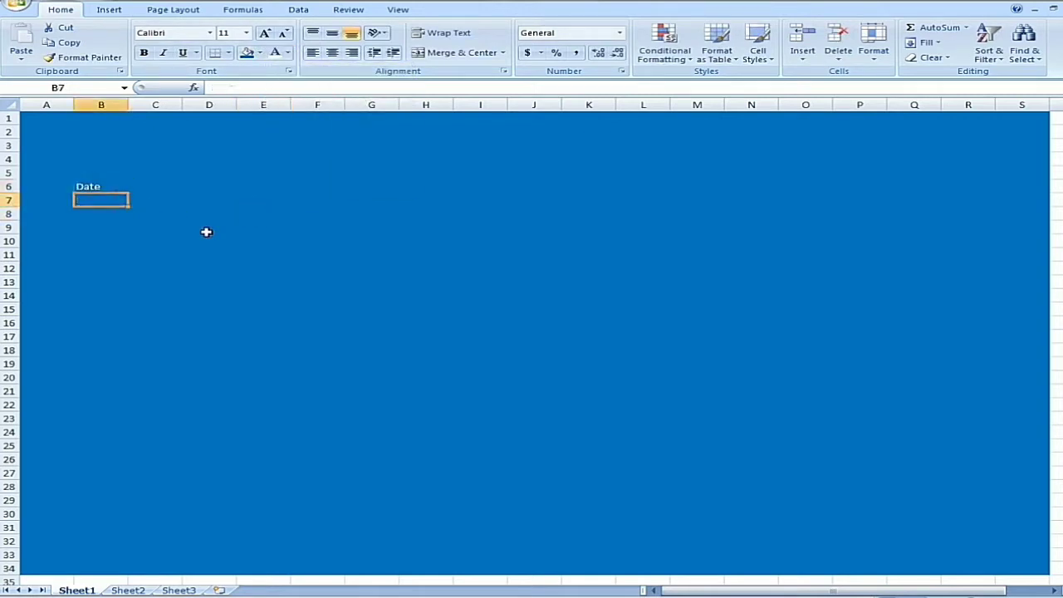
pyautogui.press('Up')
pyautogui.hotkey('shift', 'Down')
pyautogui.hotkey('shift', 'Down')
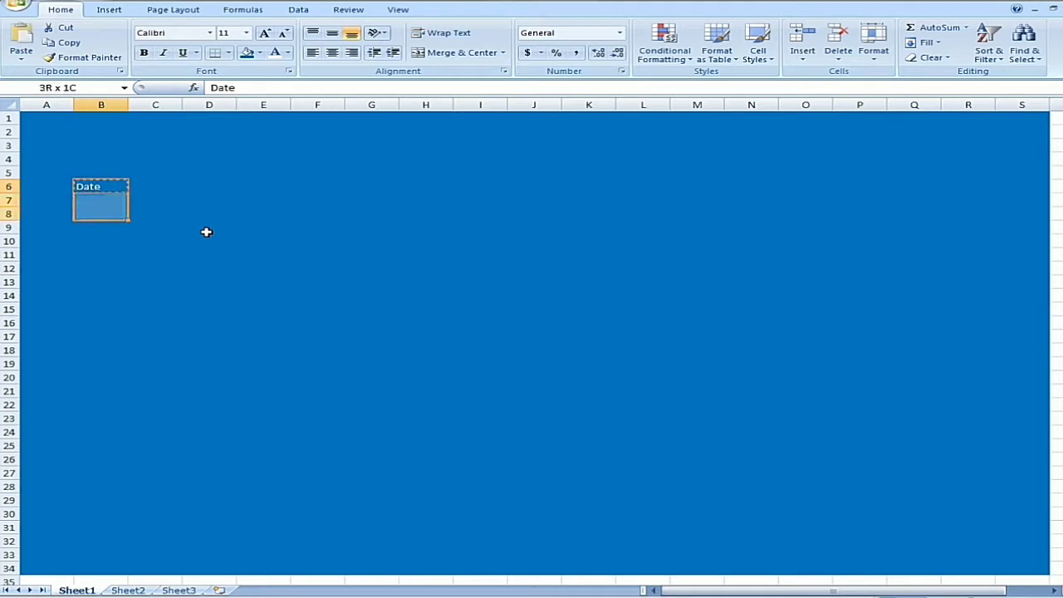
pyautogui.hotkey('shift', 'Down')
pyautogui.write('Date Date Date')
# Replace the copied labels in B7, B8 and B9 with "Invoice No", "Items" and "Qty".
pyautogui.press('Down')
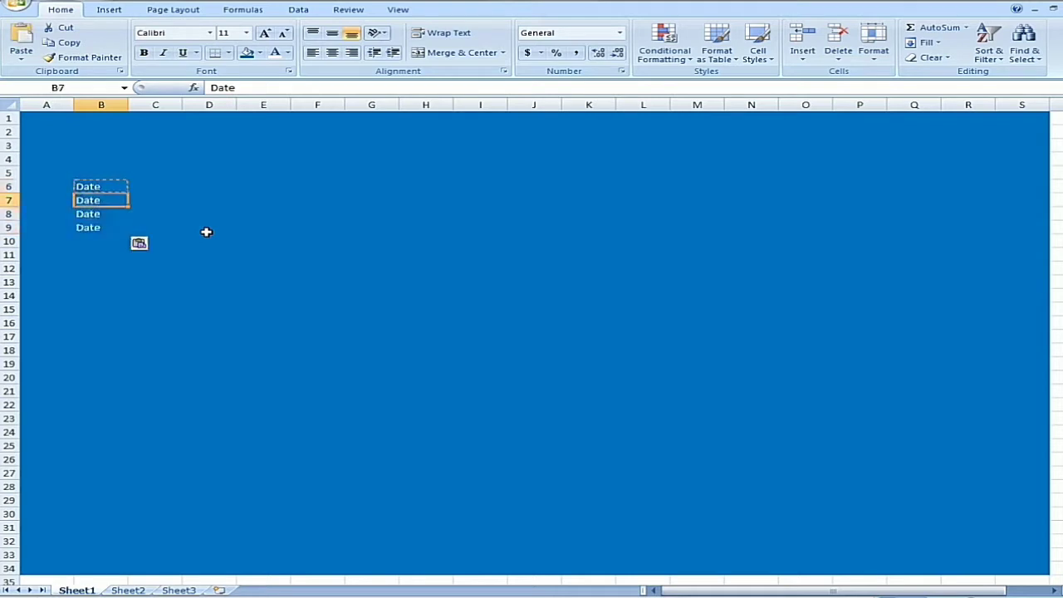
pyautogui.write('Invoice No')
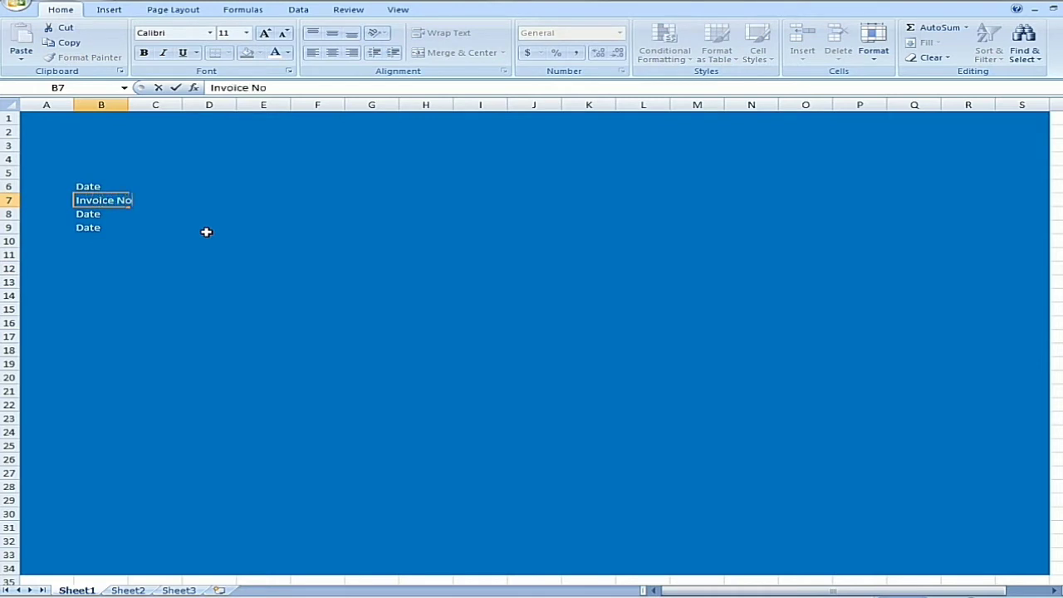
pyautogui.press('Return')
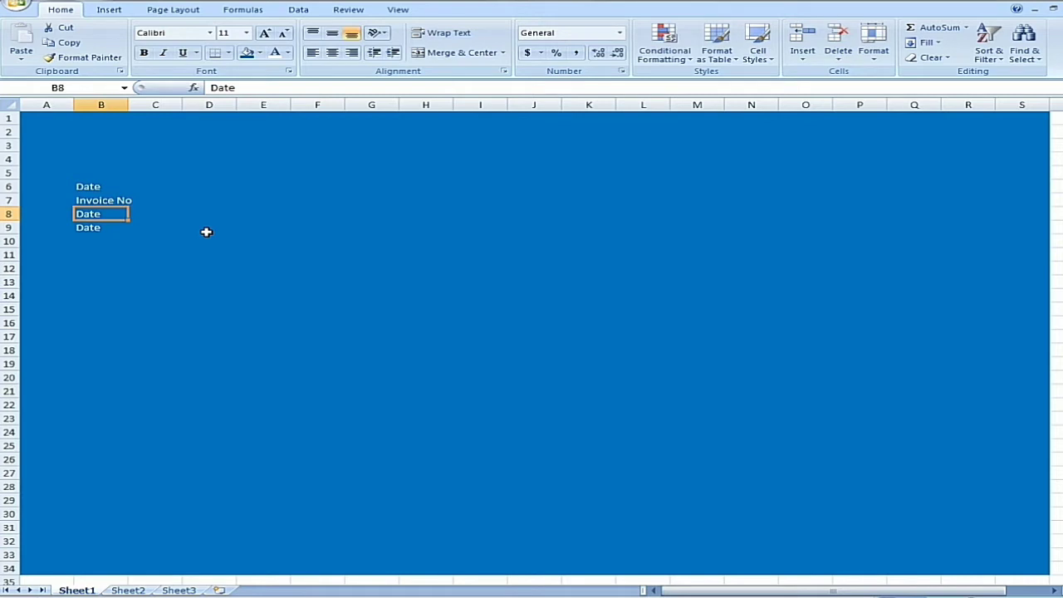
pyautogui.write('Ite')
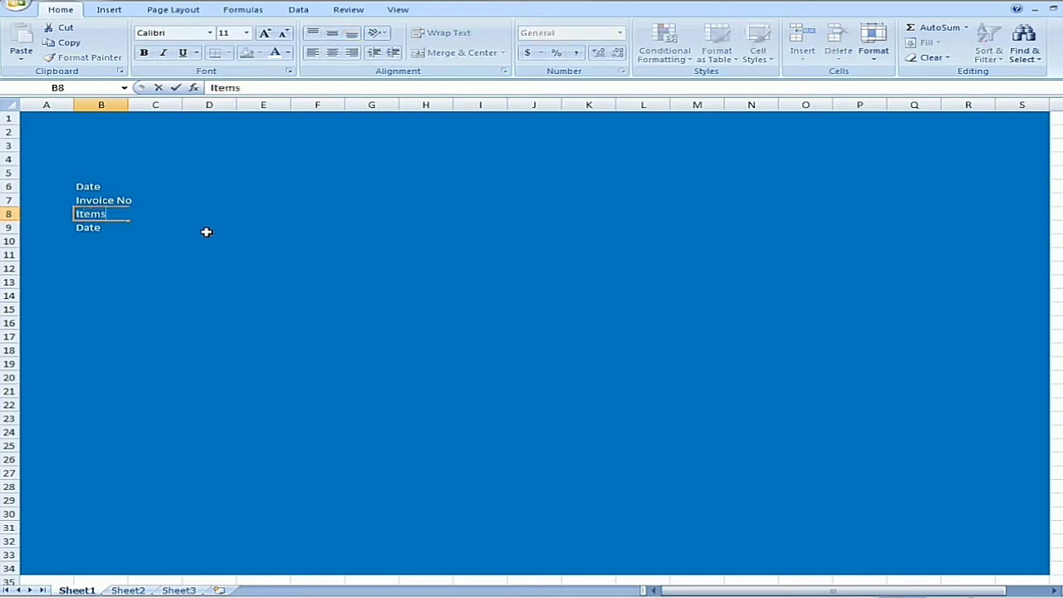
pyautogui.write('ms')
pyautogui.press('Return')
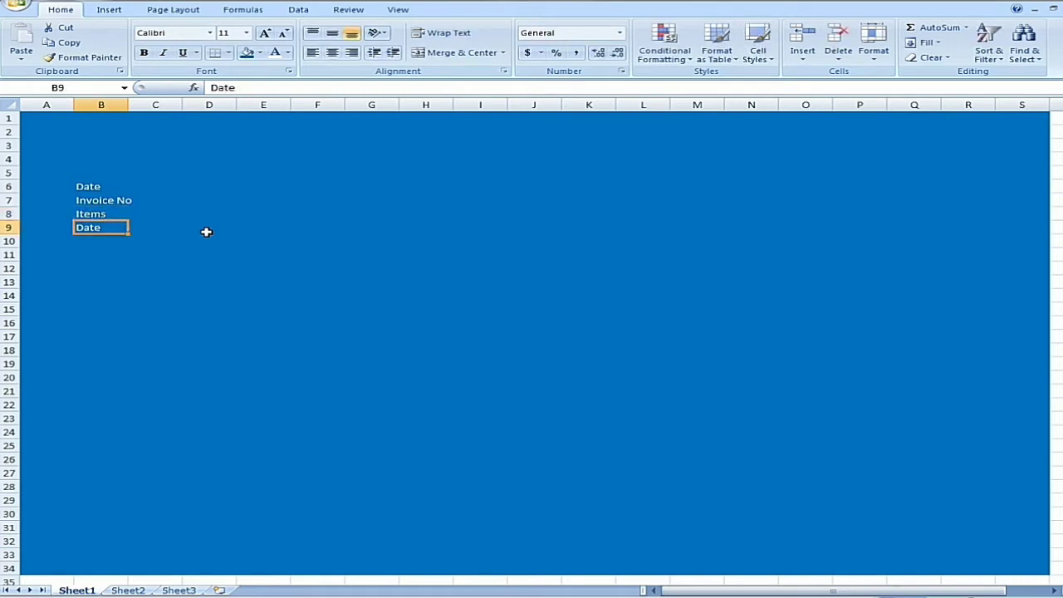
pyautogui.write('Qty')
pyautogui.press('Return')
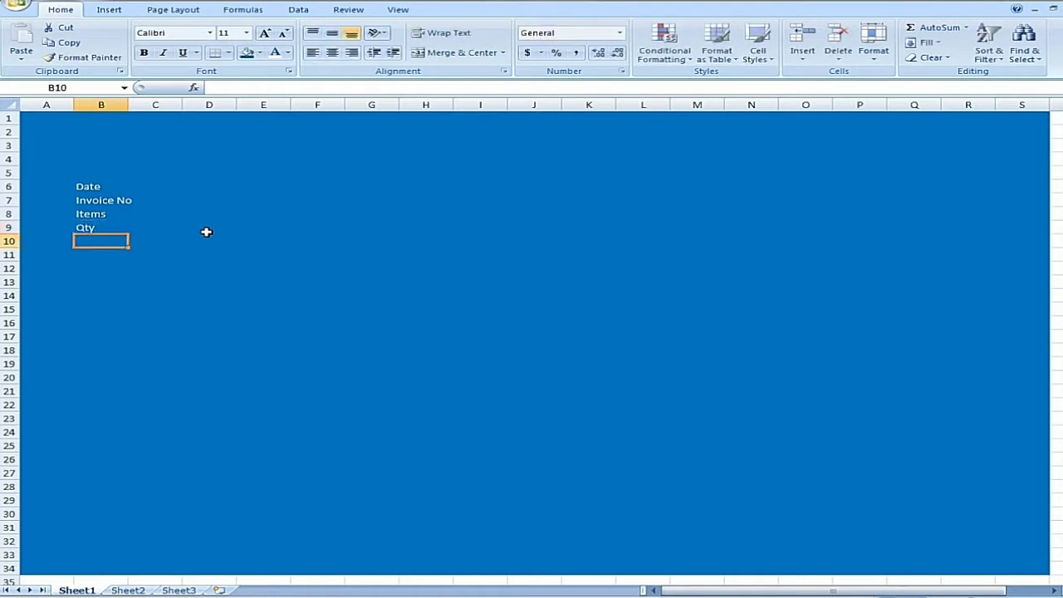
# Format the labels in B6:B9 as bold at size 20 and fit column B's width to the text.
pyautogui.moveTo(77, 182); pyautogui.dragTo(85, 229)
pyautogui.click(143, 52)
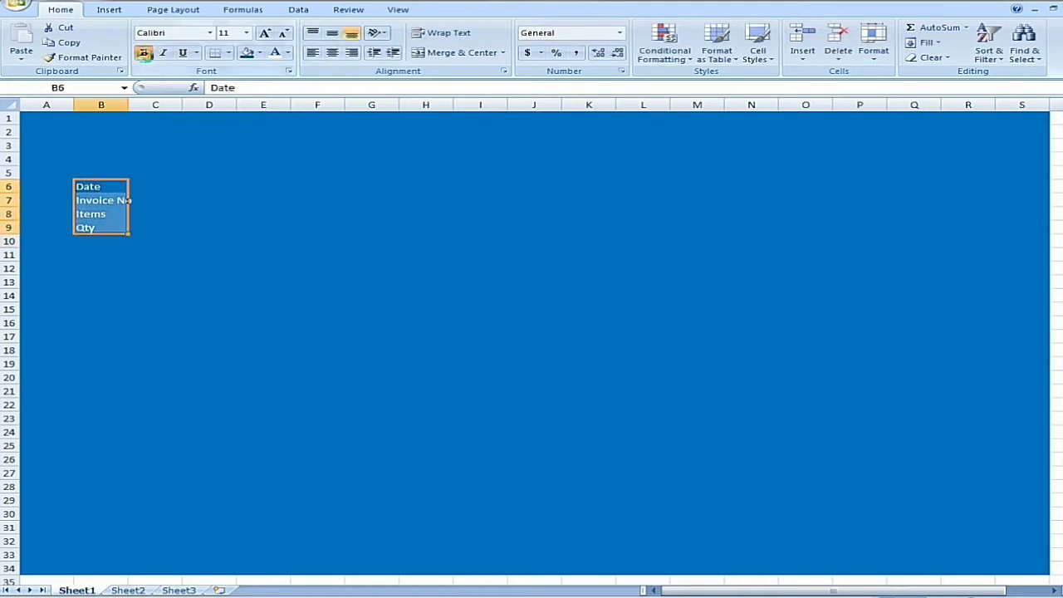
pyautogui.click(246, 33)
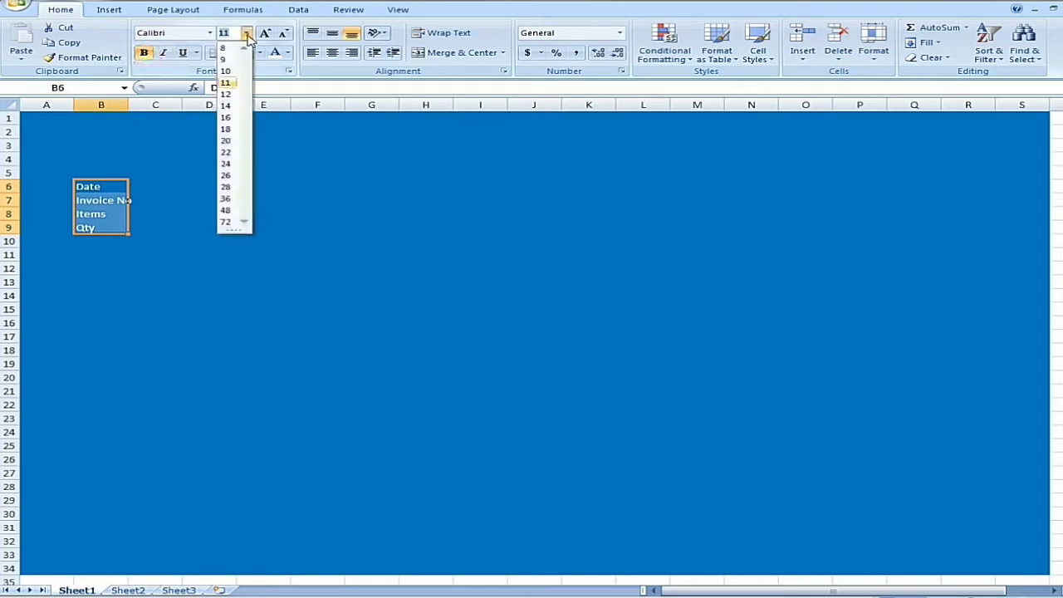
pyautogui.click(237, 141)
pyautogui.click(219, 194)
pyautogui.doubleClick(128, 105)
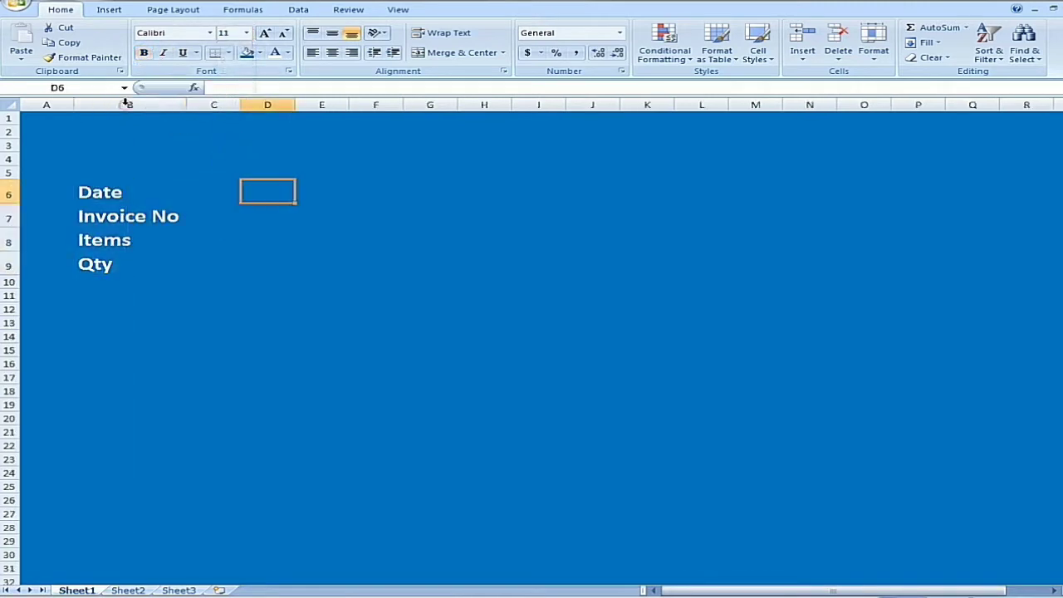
# Remove the fill colour from cells C6:C9 beside the labels and apply all borders to them.
pyautogui.moveTo(252, 182); pyautogui.dragTo(245, 257)
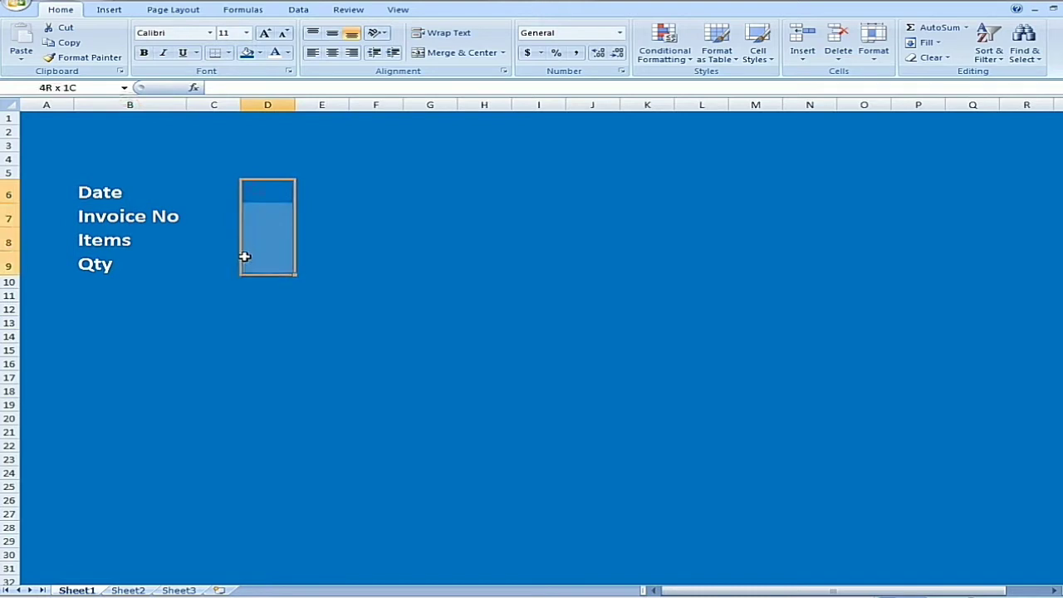
pyautogui.click(128, 194)
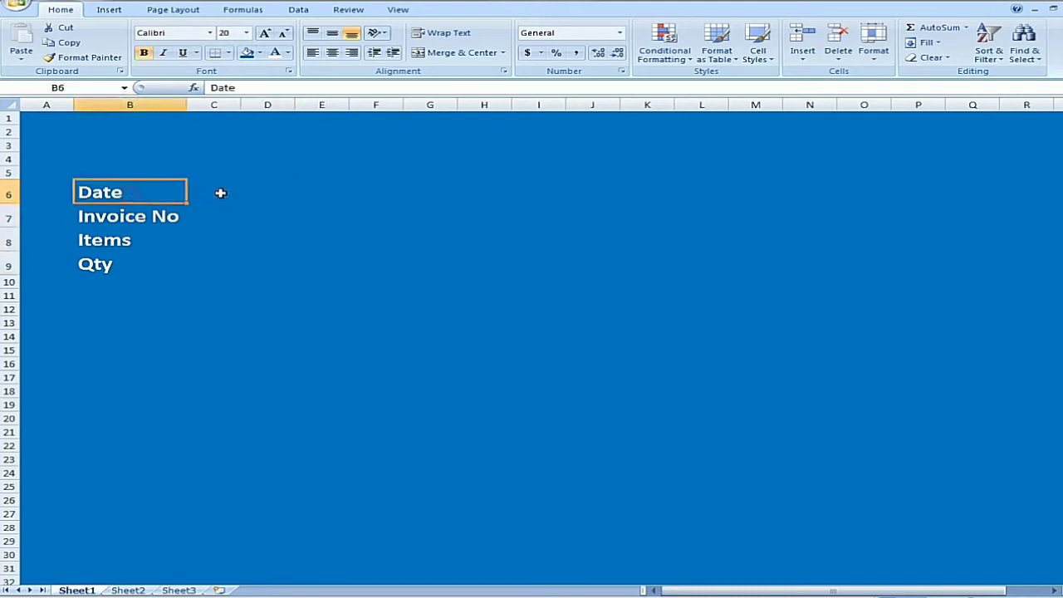
pyautogui.moveTo(220, 192); pyautogui.dragTo(212, 254)
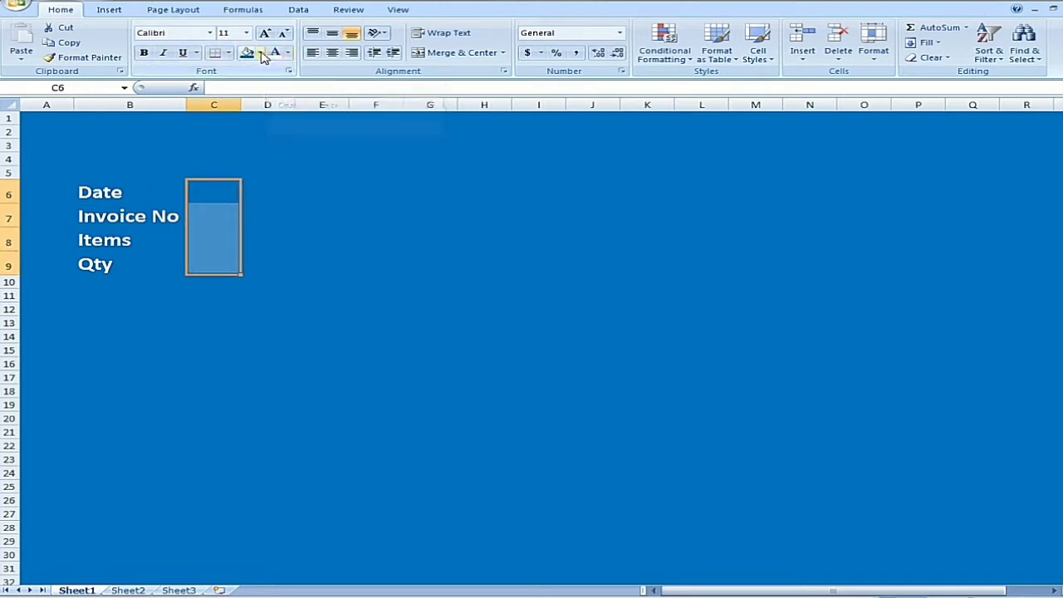
pyautogui.click(259, 52)
pyautogui.click(274, 170)
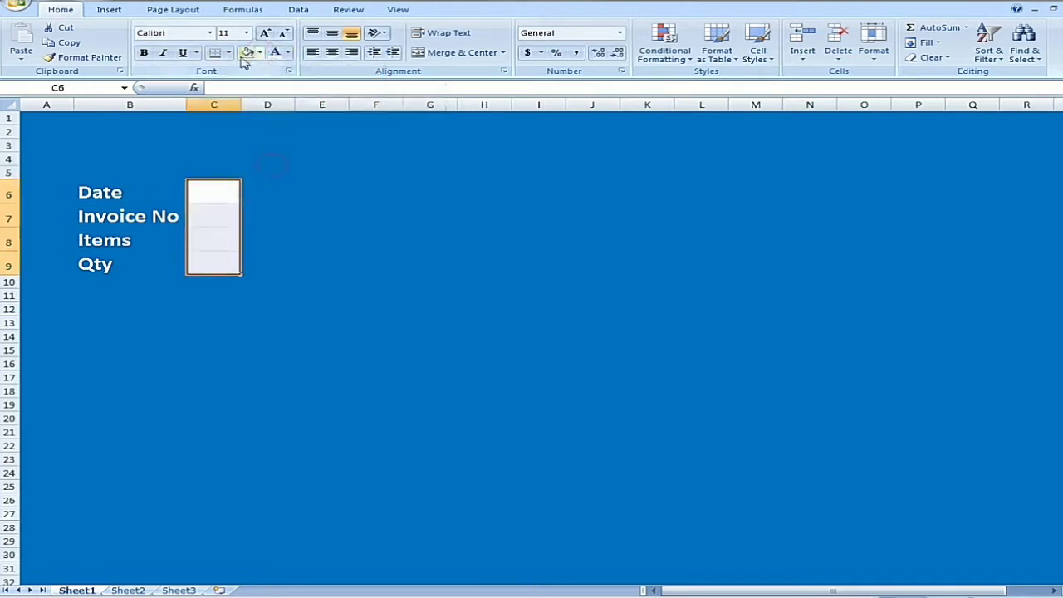
pyautogui.click(229, 52)
pyautogui.click(236, 163)
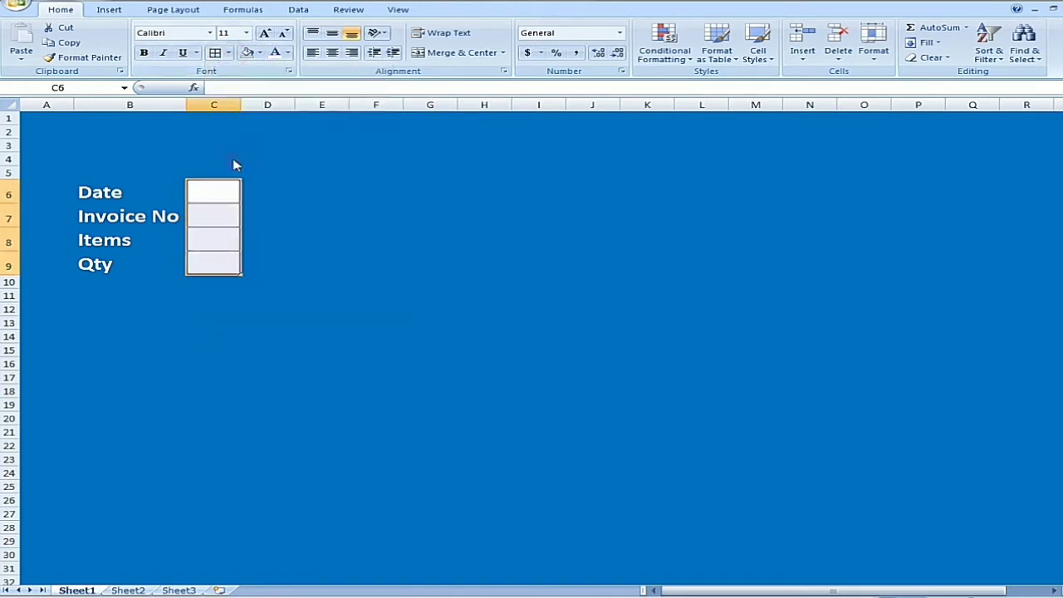
# Widen column C to enlarge the bordered entry cells beside the labels.
pyautogui.moveTo(241, 99); pyautogui.dragTo(281, 114)
pyautogui.click(313, 239)
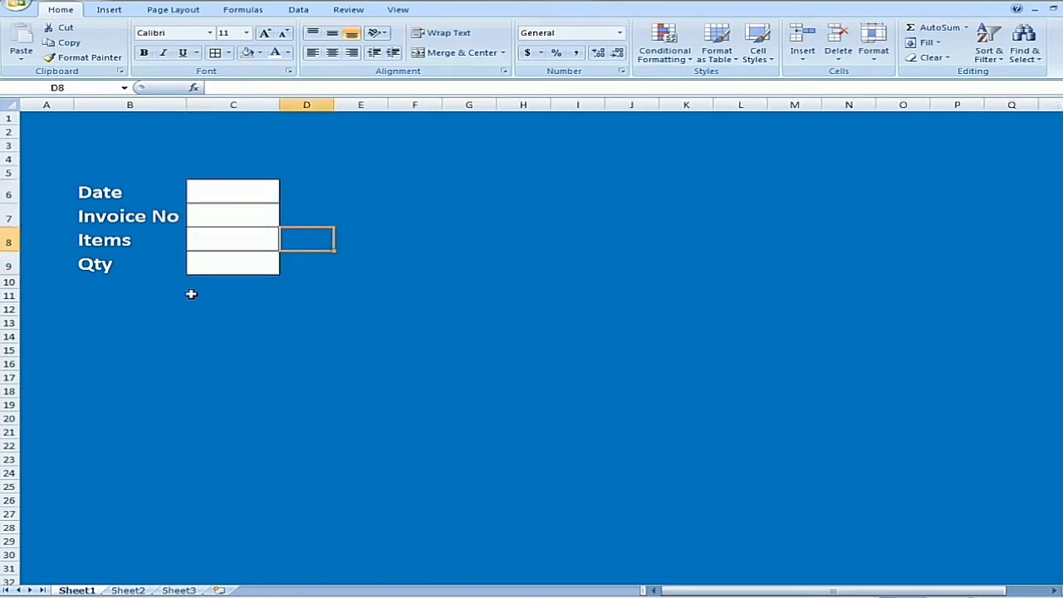
pyautogui.click(204, 316)
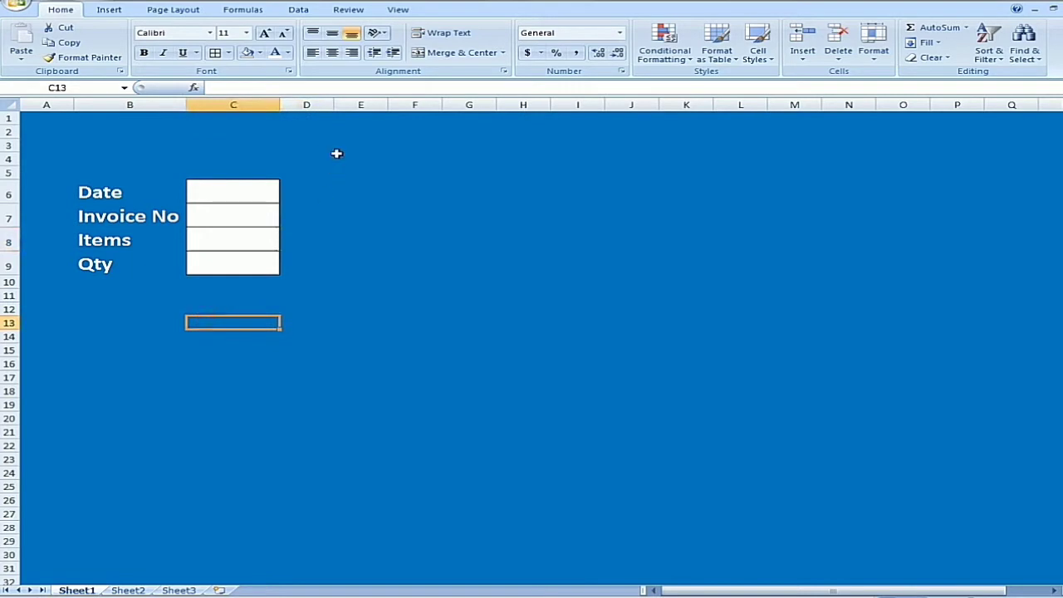
# Rename Sheet2 as "Sale".
pyautogui.rightClick(139, 589)
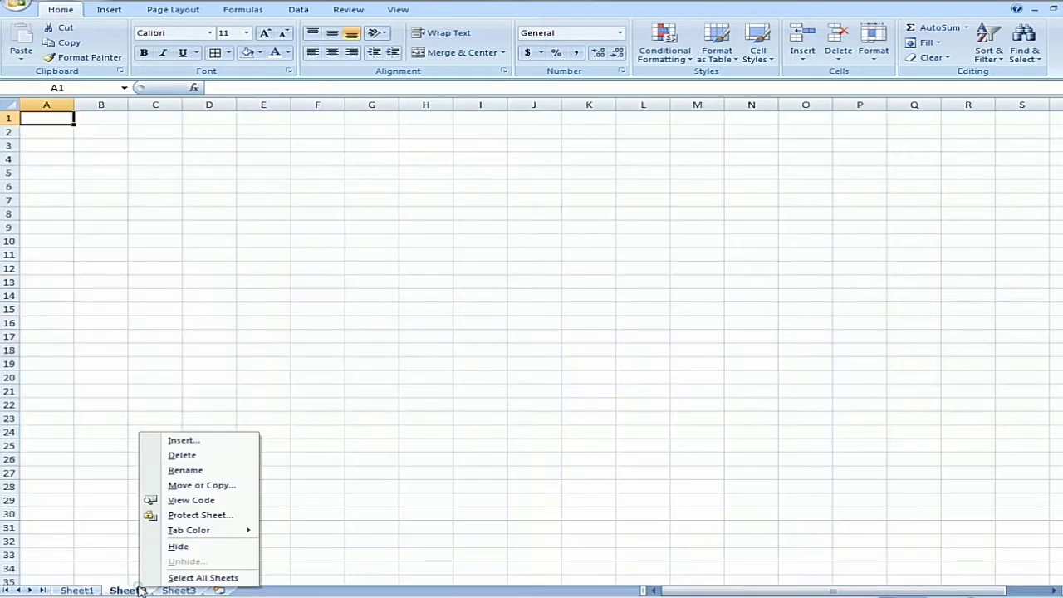
pyautogui.click(184, 469)
pyautogui.write('Sal')
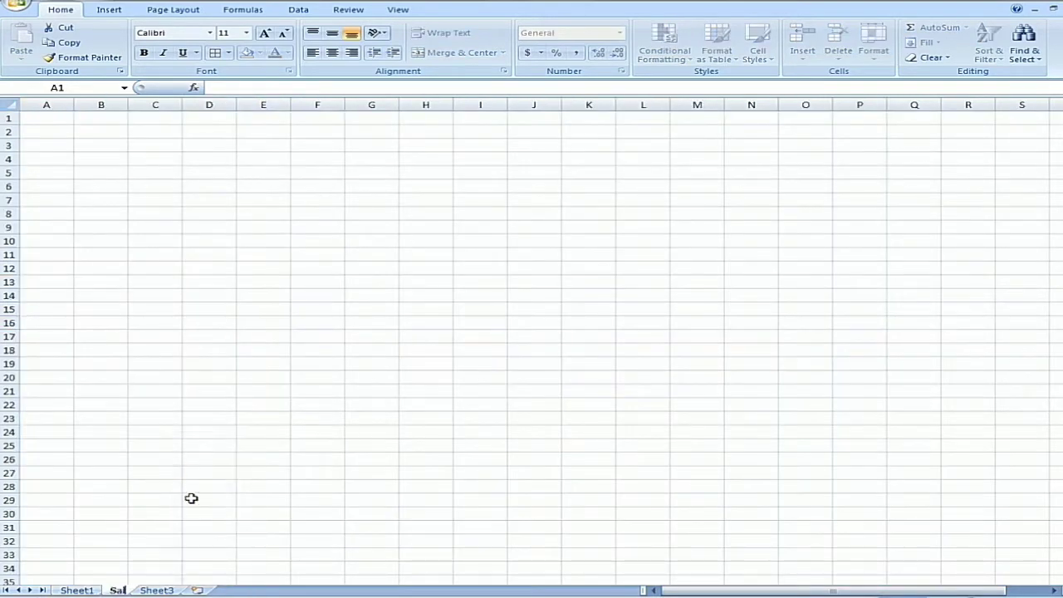
pyautogui.write('e')
pyautogui.click(185, 489)
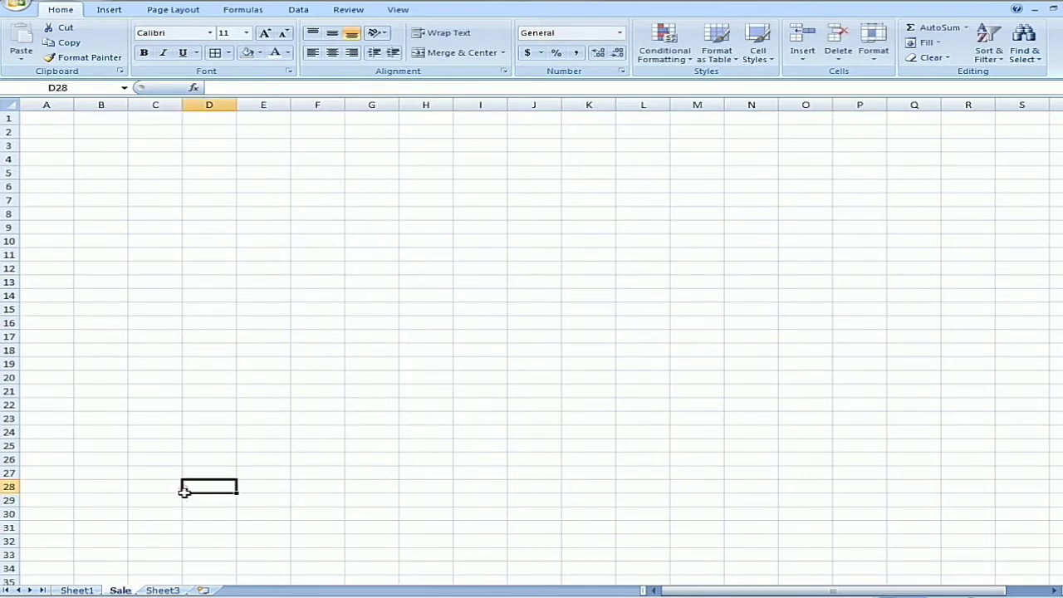
# Rename Sheet3 as "Purchase".
pyautogui.click(164, 588)
pyautogui.rightClick(164, 588)
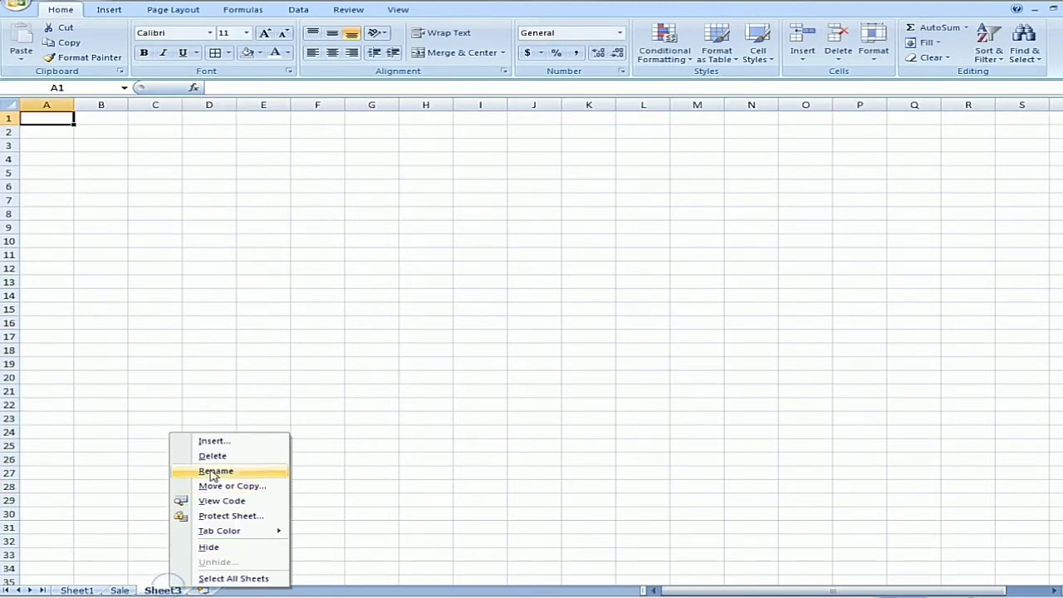
pyautogui.click(209, 471)
pyautogui.write('Purchase')
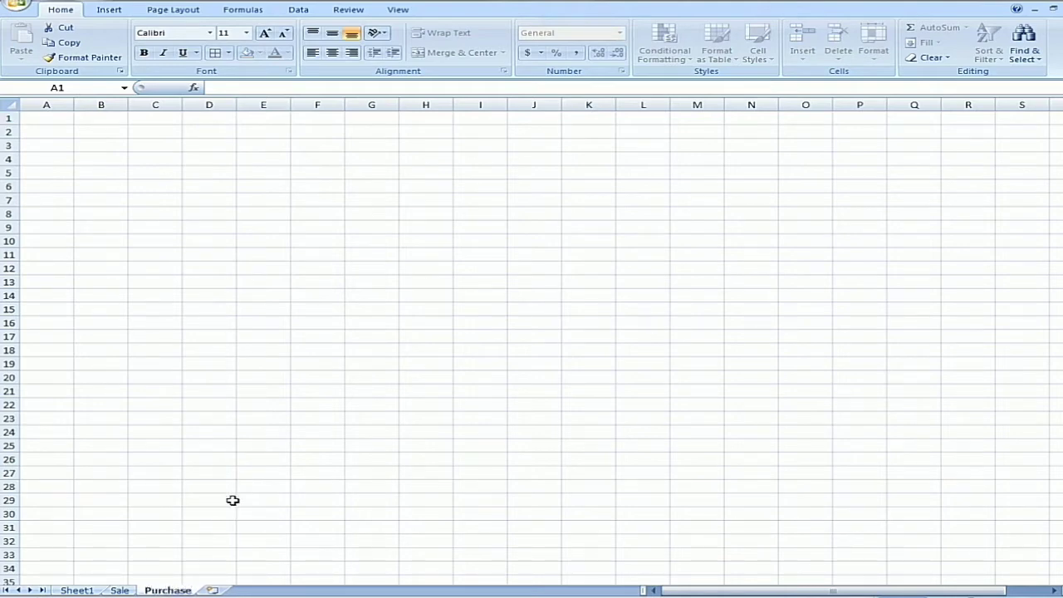
pyautogui.click(233, 500)
# Insert a new worksheet after Purchase and name it "Stock".
pyautogui.click(213, 590)
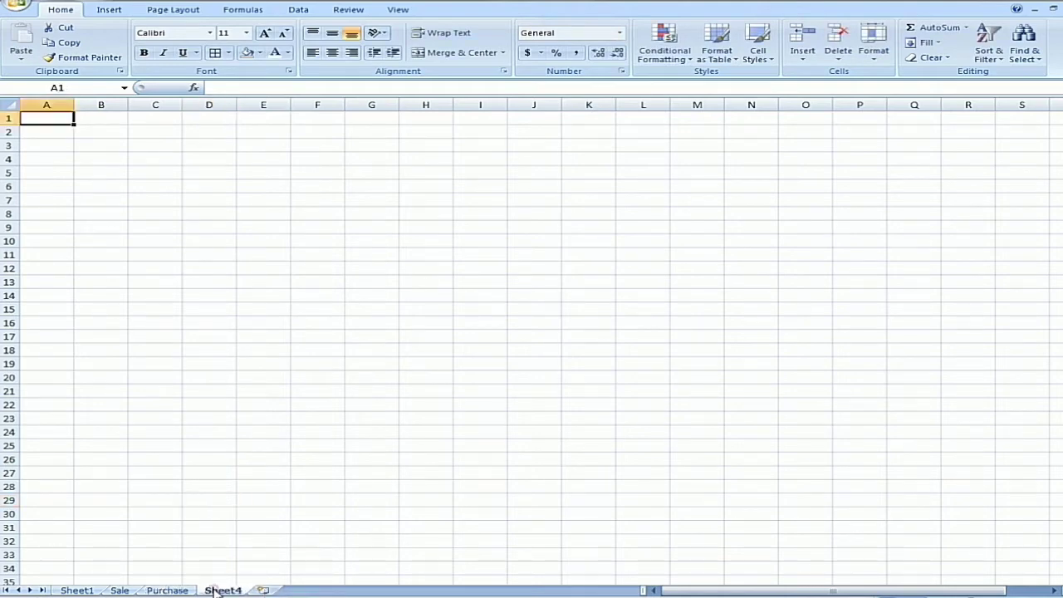
pyautogui.rightClick(217, 590)
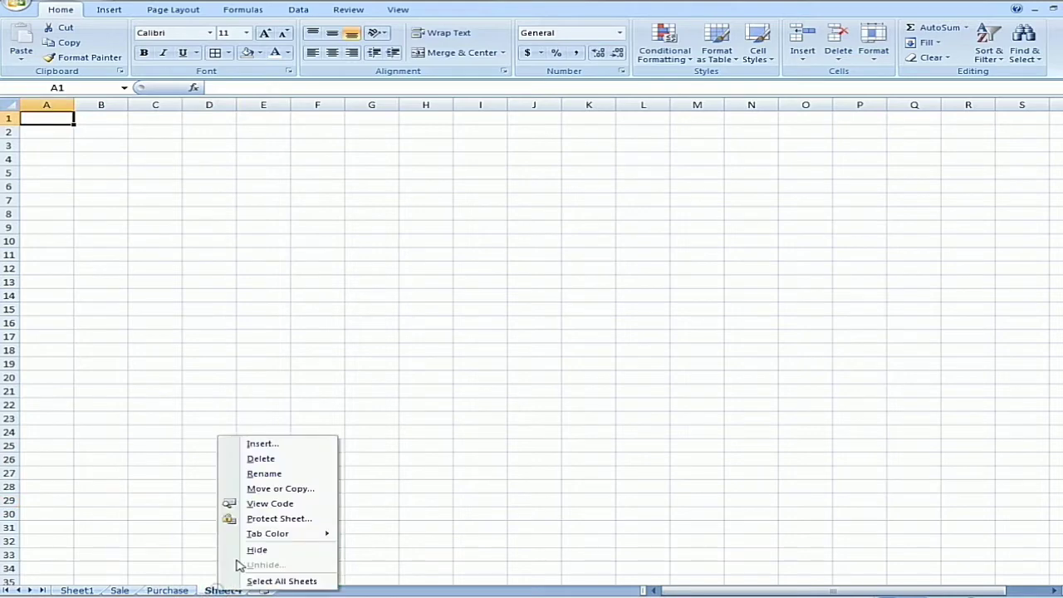
pyautogui.click(274, 474)
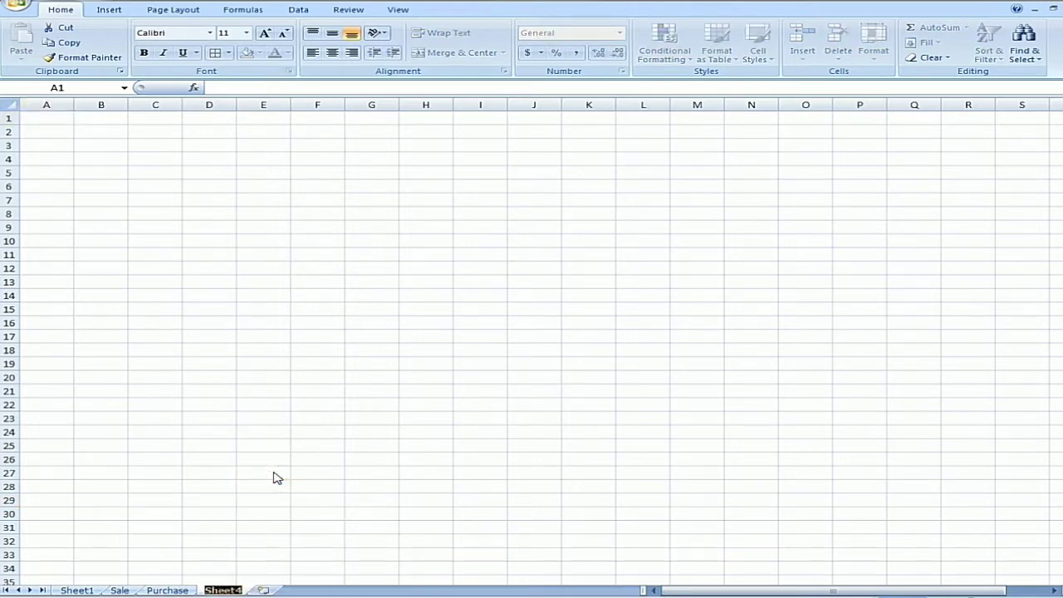
pyautogui.write('Stock')
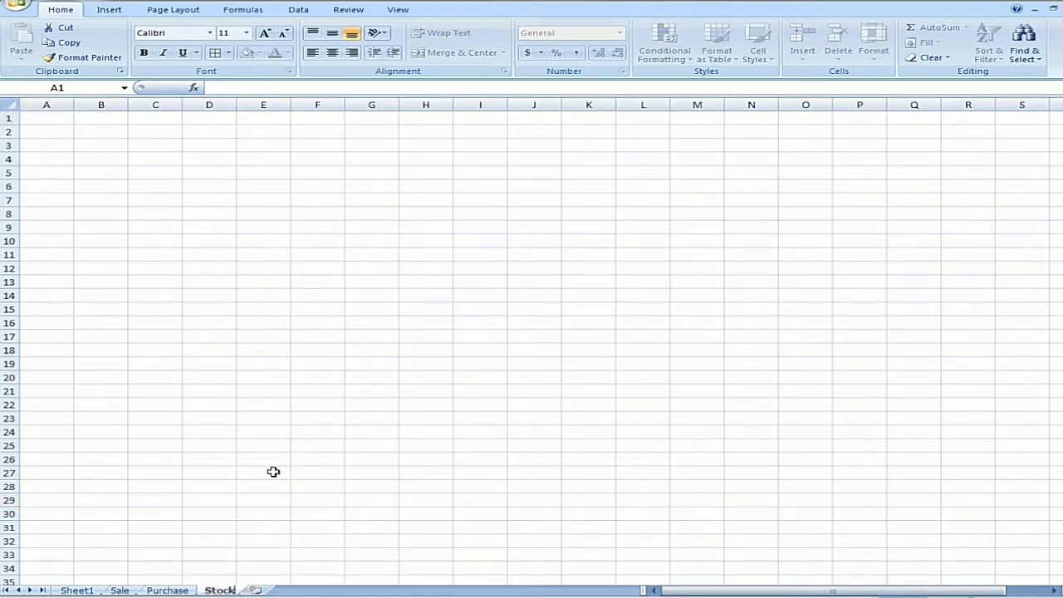
# Insert a new worksheet after Stock and name it "Items".
pyautogui.click(100, 459)
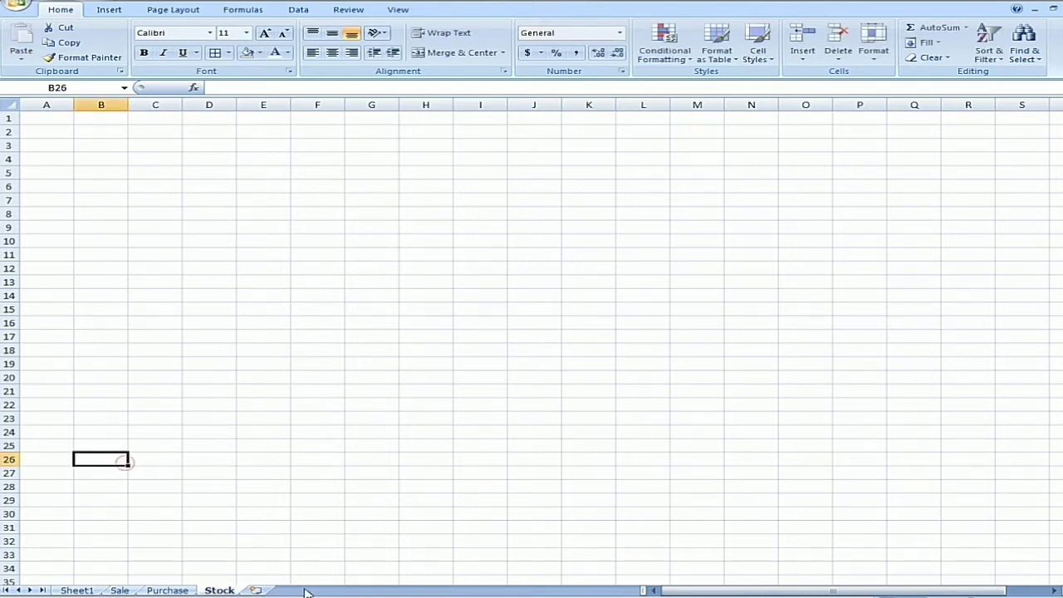
pyautogui.click(258, 589)
pyautogui.rightClick(258, 590)
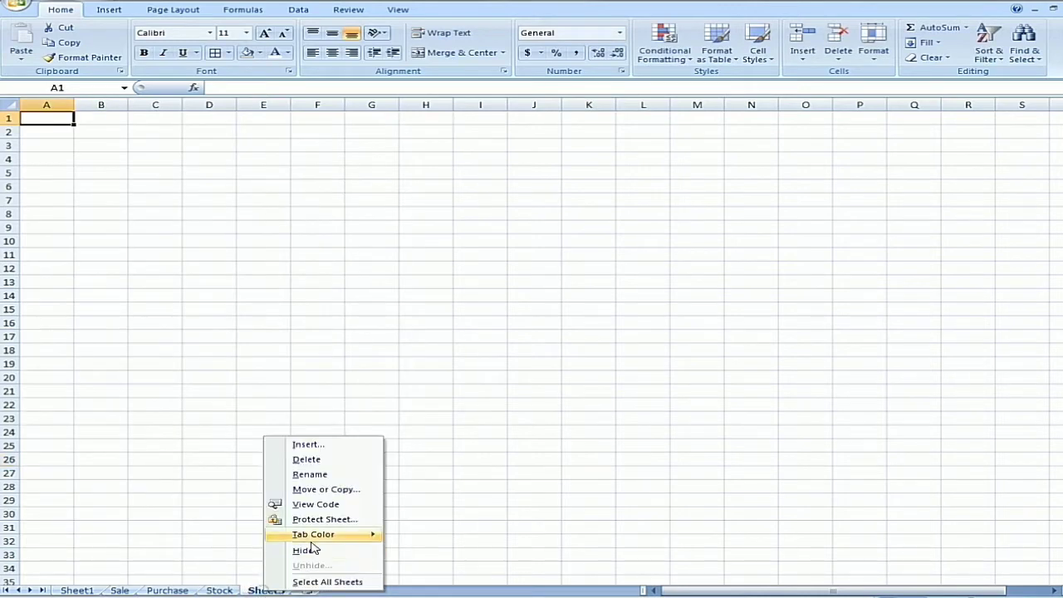
pyautogui.click(318, 476)
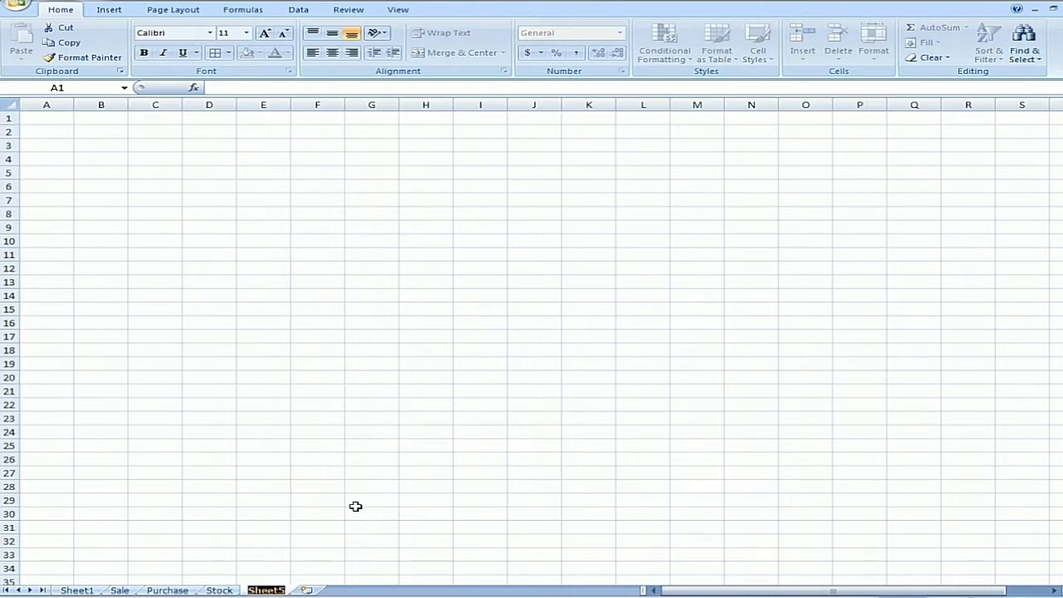
pyautogui.write('Item')
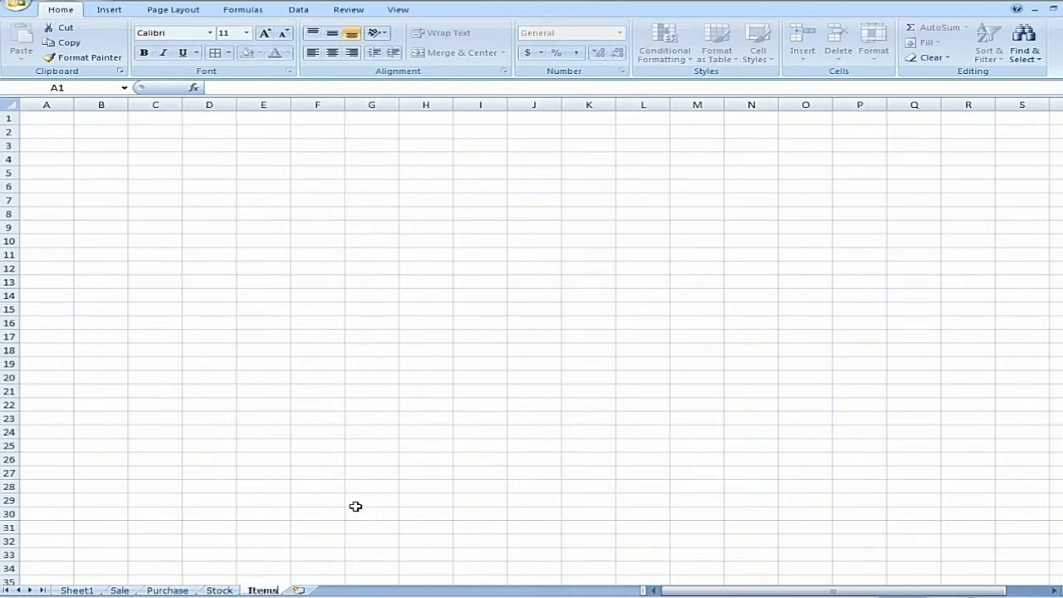
pyautogui.write('s')
pyautogui.click(313, 458)
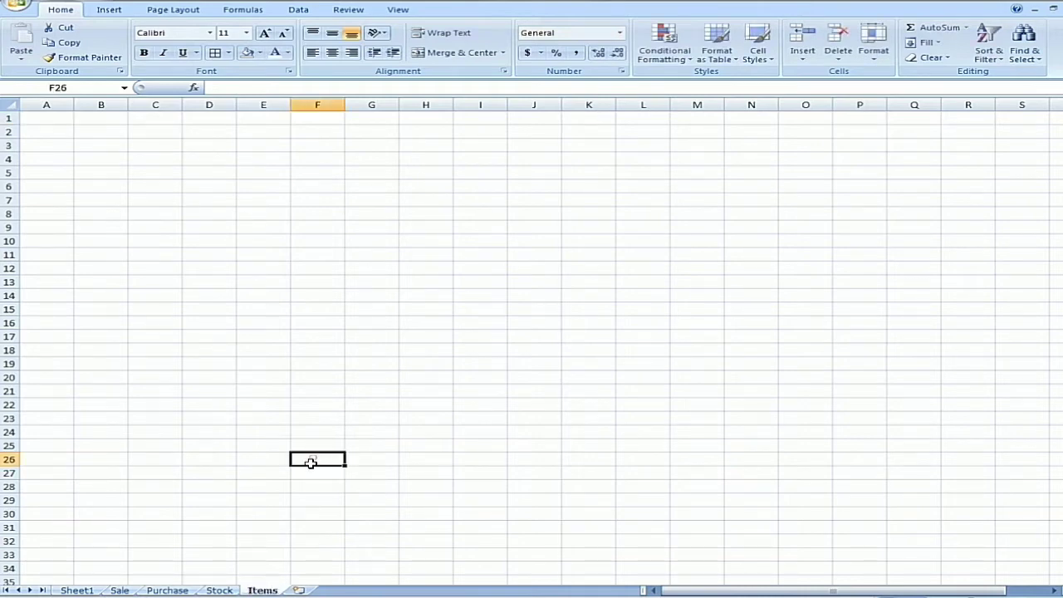
# Copy the four labels in B6:B9 of Sheet1 and paste them transposed into the Sale sheet starting at A3.
pyautogui.click(96, 590)
pyautogui.moveTo(119, 192); pyautogui.dragTo(119, 262)
pyautogui.rightClick(120, 242)
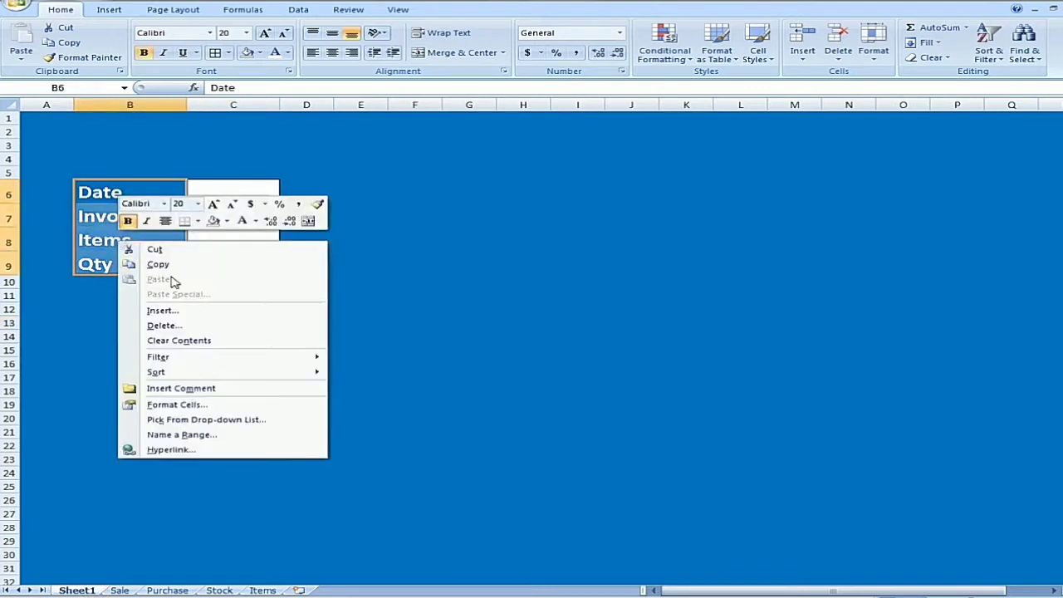
pyautogui.click(158, 264)
pyautogui.click(120, 590)
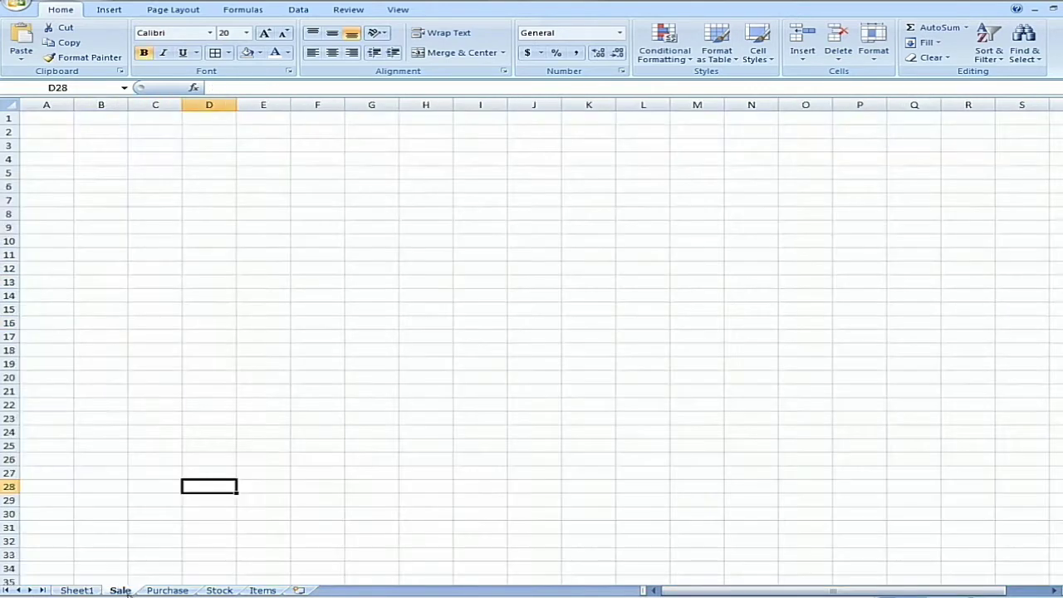
pyautogui.click(33, 147)
pyautogui.rightClick(33, 148)
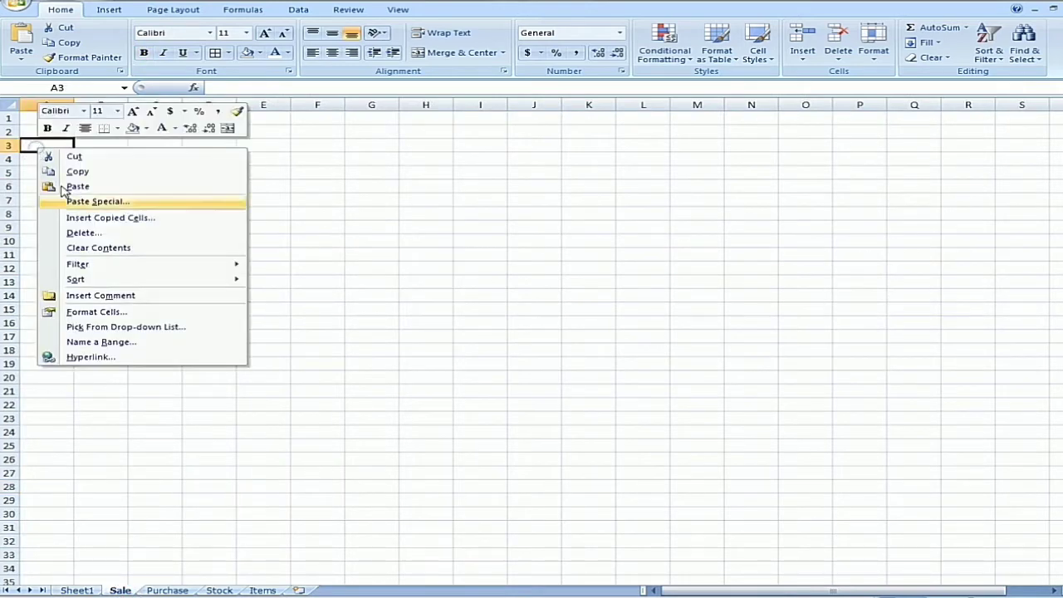
pyautogui.click(96, 203)
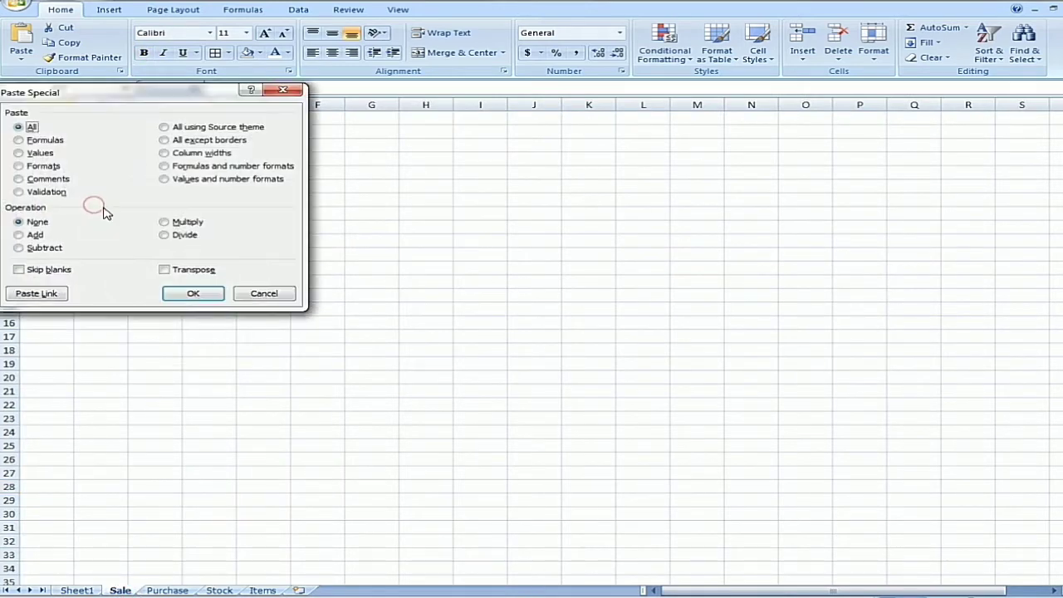
pyautogui.click(183, 272)
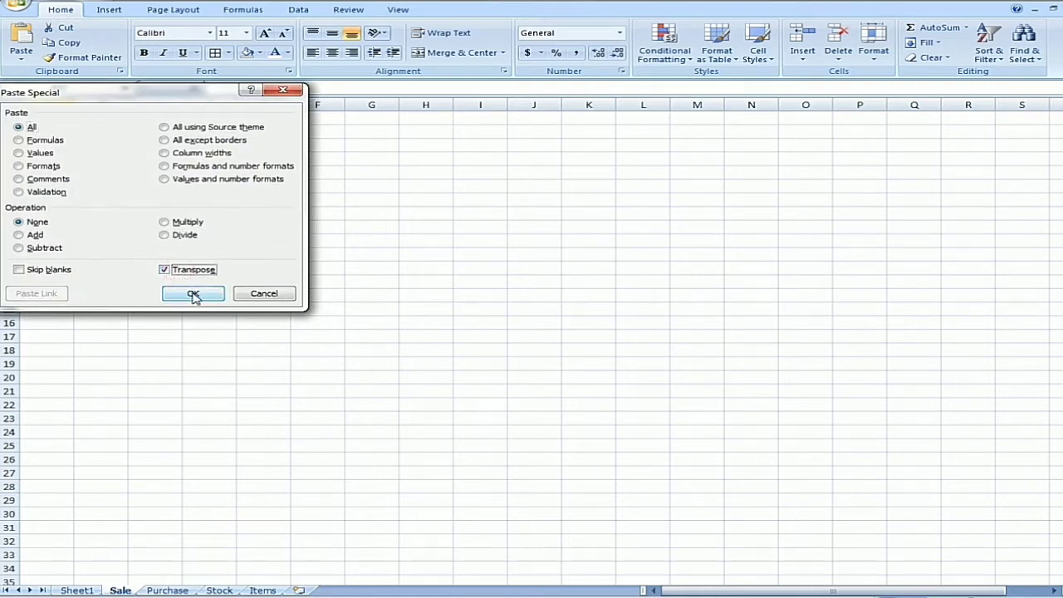
pyautogui.click(193, 294)
pyautogui.click(192, 291)
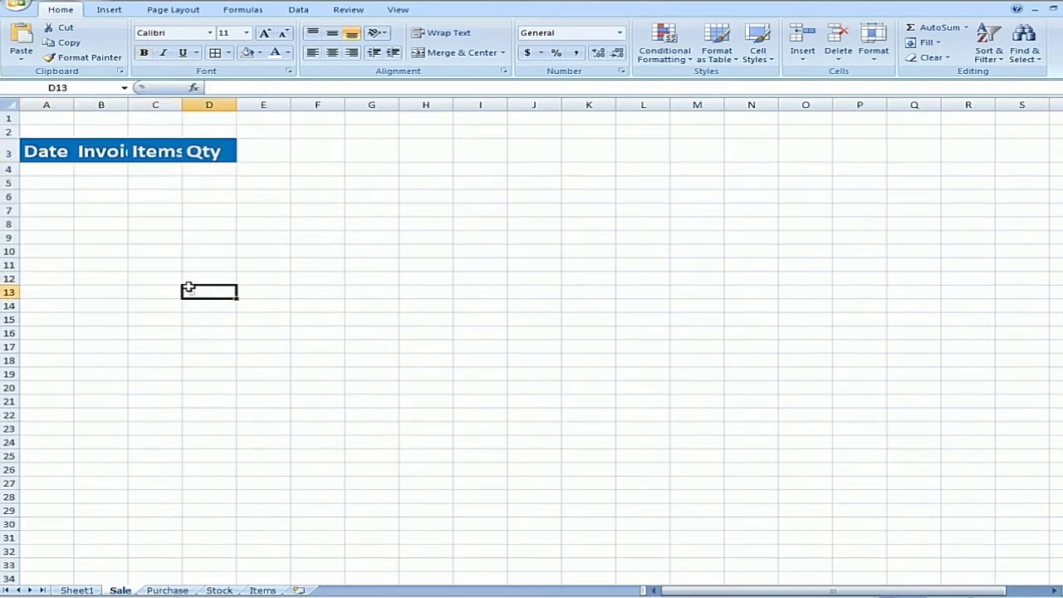
# Widen columns B, C and D on the Sale sheet so the Invoice No, Items and Qty headers fit.
pyautogui.doubleClick(127, 106)
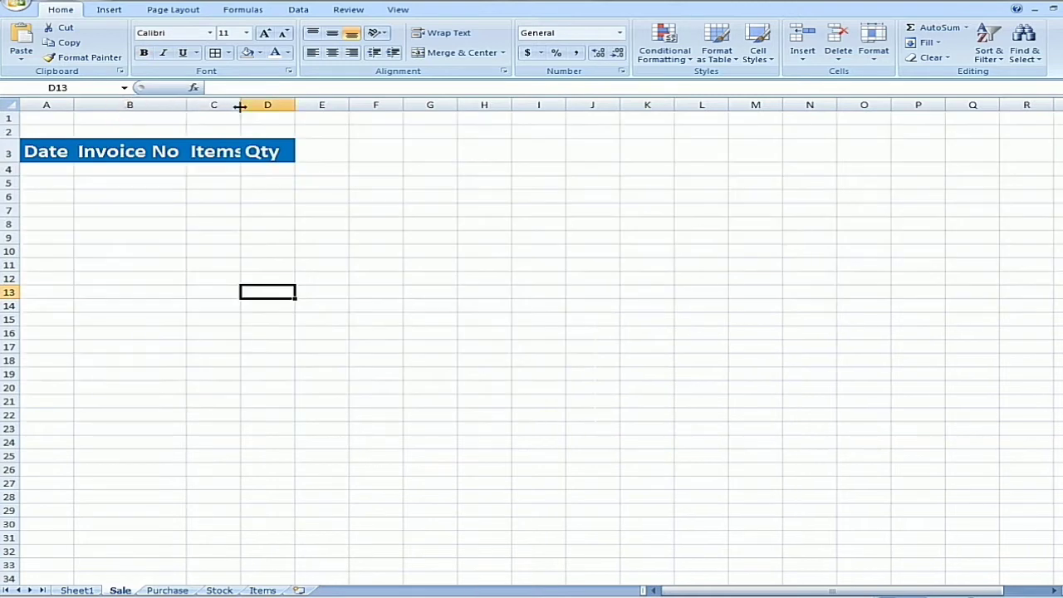
pyautogui.doubleClick(239, 106)
pyautogui.moveTo(304, 108); pyautogui.dragTo(317, 106)
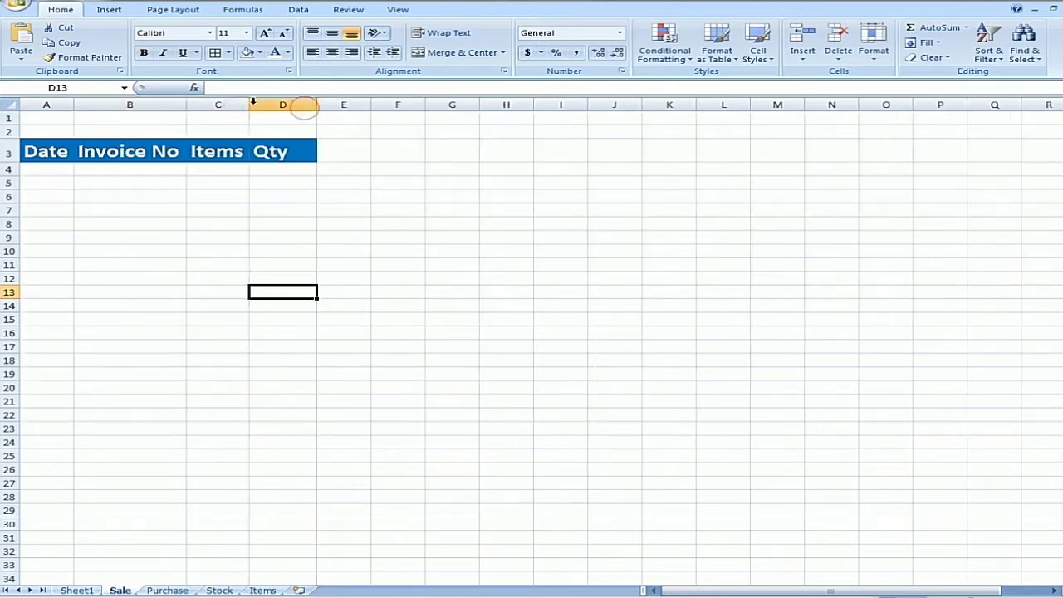
pyautogui.moveTo(249, 103); pyautogui.dragTo(277, 104)
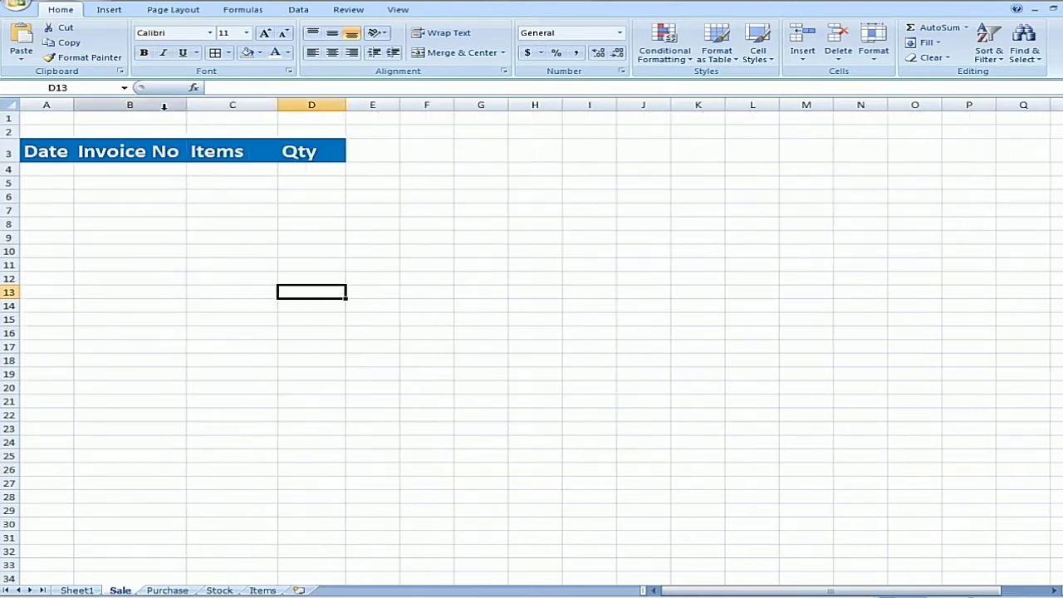
# Apply all borders to the blank rows A4:D28 below the Sale headers.
pyautogui.moveTo(55, 167); pyautogui.dragTo(287, 490)
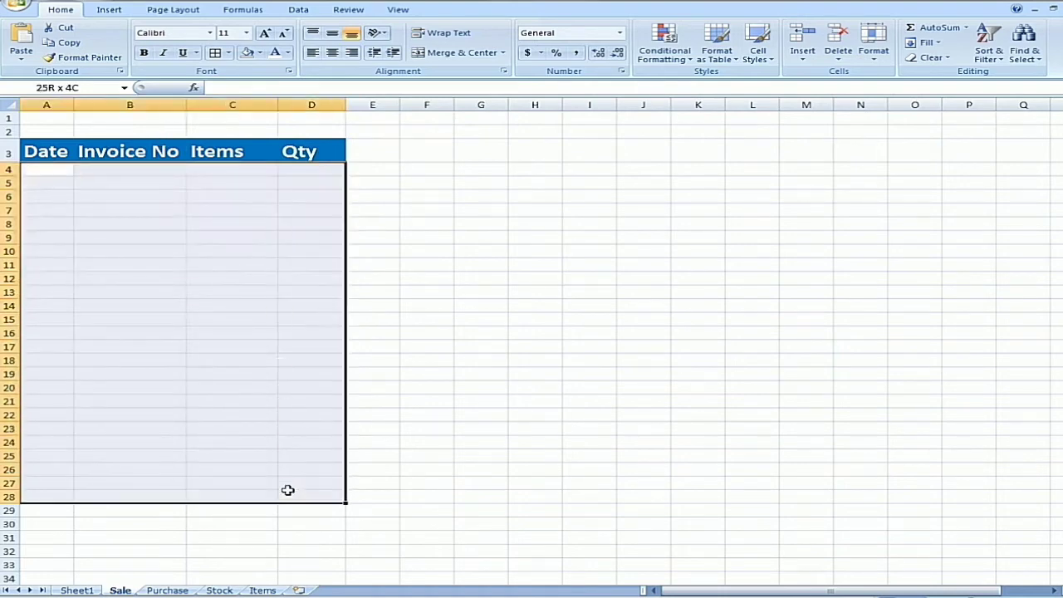
pyautogui.click(215, 52)
pyautogui.click(235, 279)
# Copy the Sale table A3:D28 to the Purchase sheet at A3 and widen columns B to D there.
pyautogui.moveTo(62, 156); pyautogui.dragTo(312, 494)
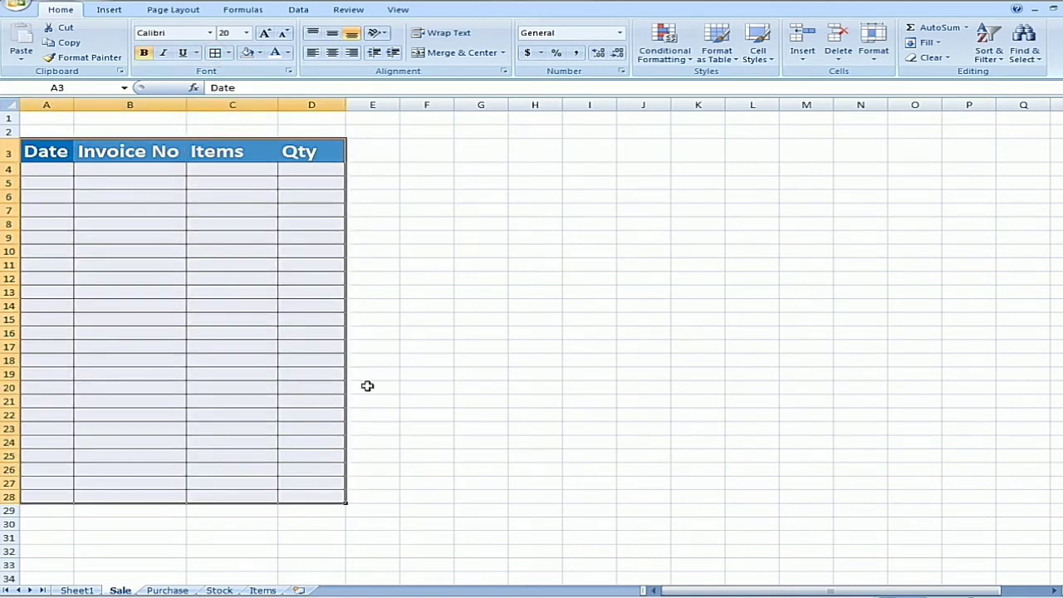
pyautogui.hotkey('ctrl', 'c')
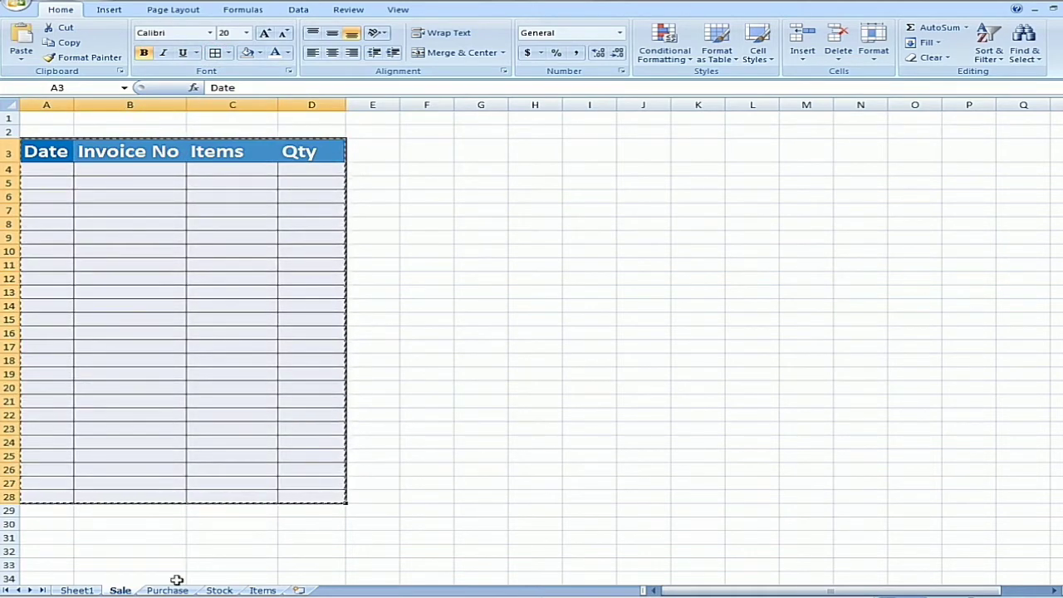
pyautogui.click(167, 589)
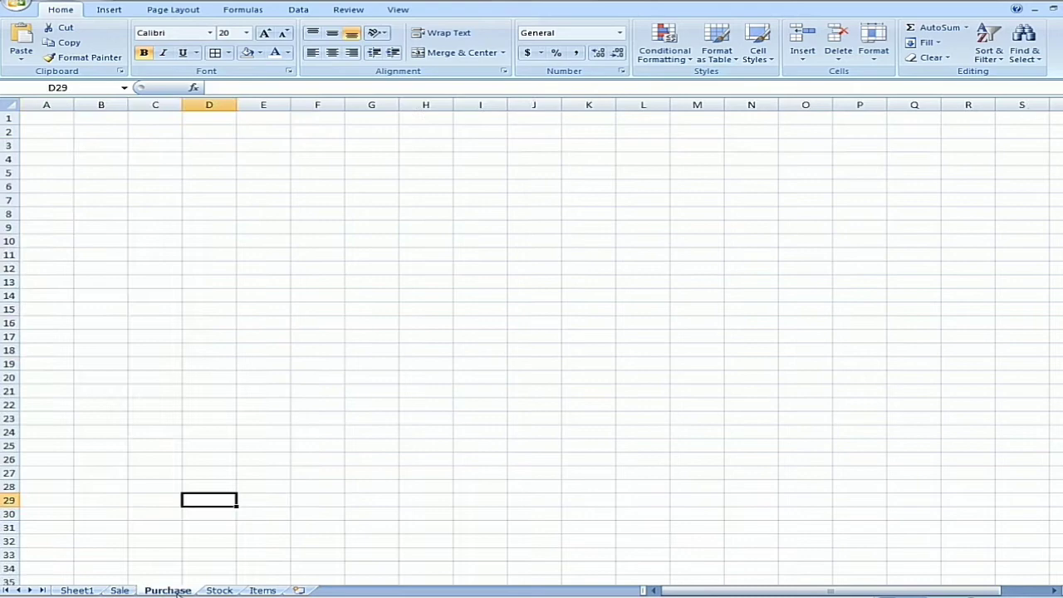
pyautogui.click(55, 157)
pyautogui.click(55, 146)
pyautogui.hotkey('ctrl', 'v')
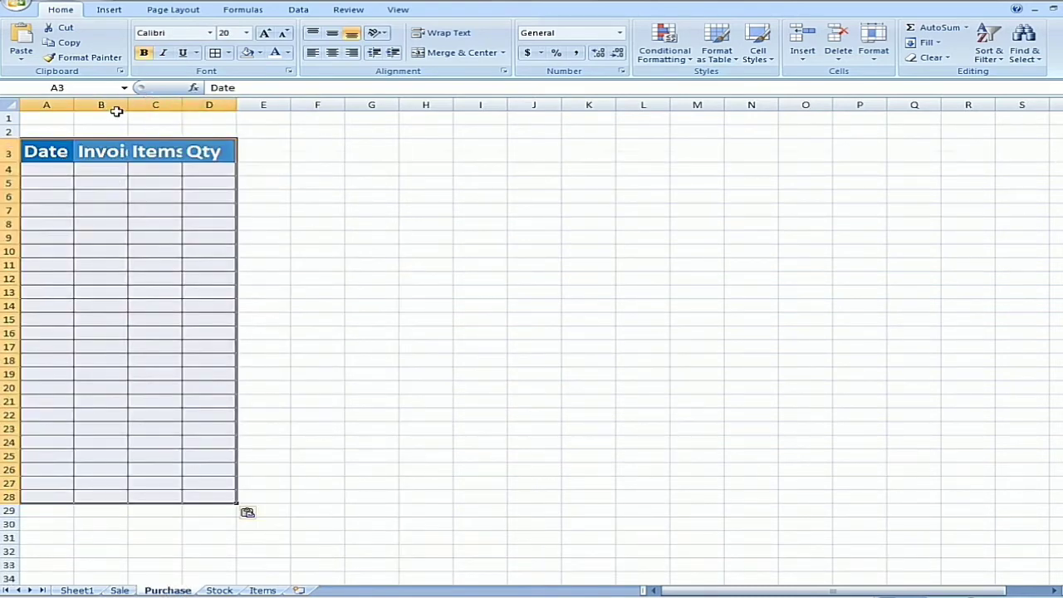
pyautogui.moveTo(118, 105); pyautogui.dragTo(208, 104)
pyautogui.click(230, 267)
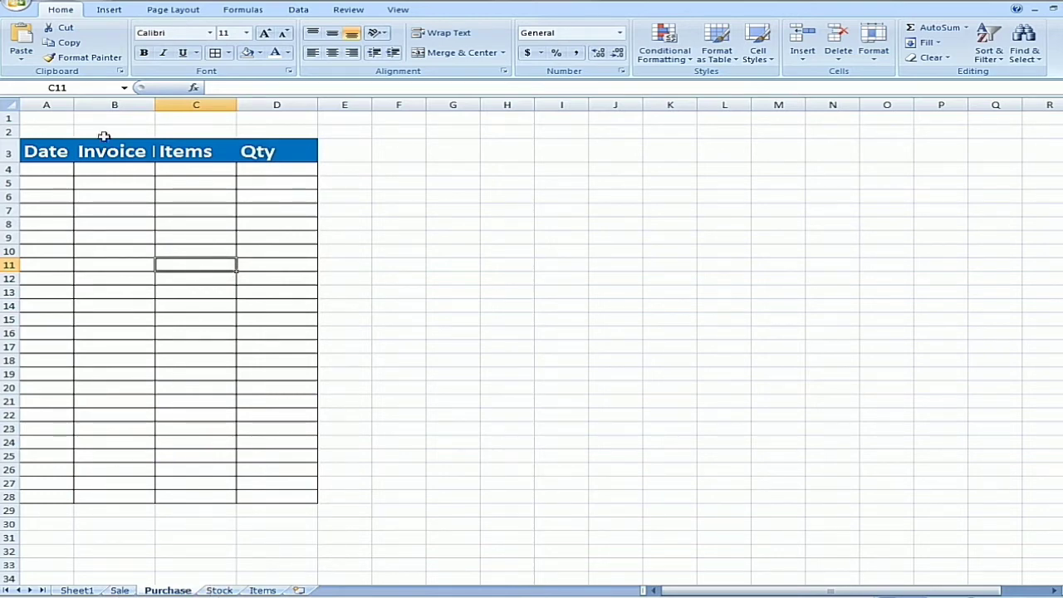
# Copy the Purchase table A3:D28 and paste it into the Stock sheet at A3.
pyautogui.moveTo(48, 151); pyautogui.dragTo(278, 496)
pyautogui.rightClick(202, 254)
pyautogui.click(217, 272)
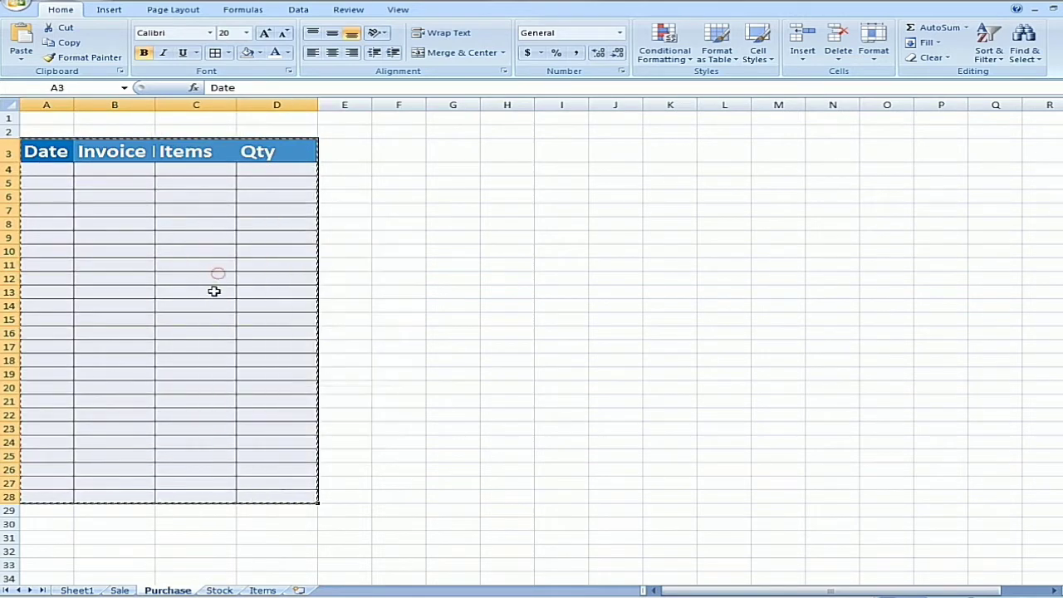
pyautogui.click(219, 589)
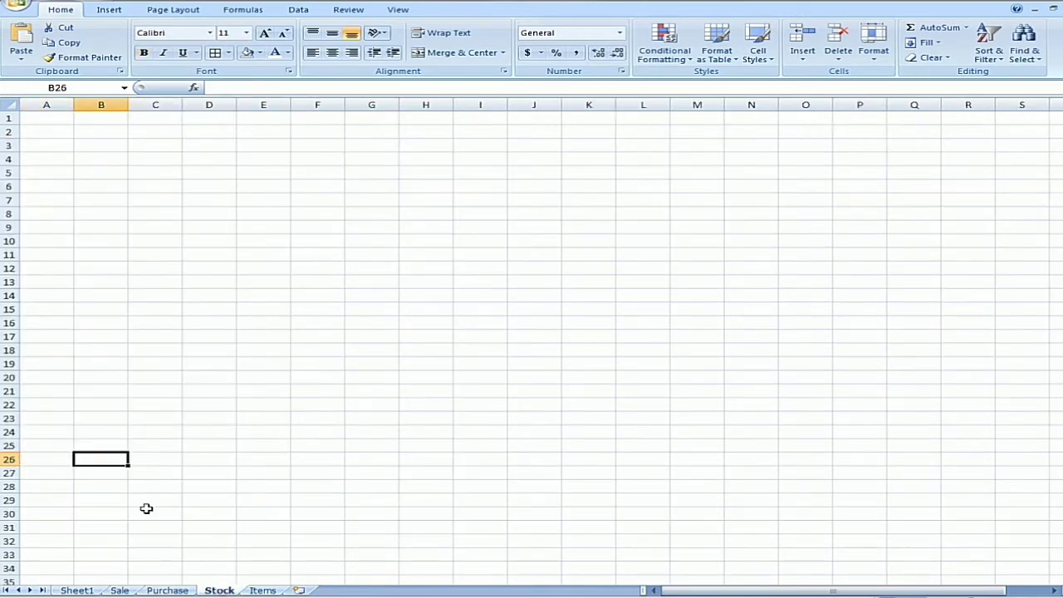
pyautogui.rightClick(63, 150)
pyautogui.click(119, 186)
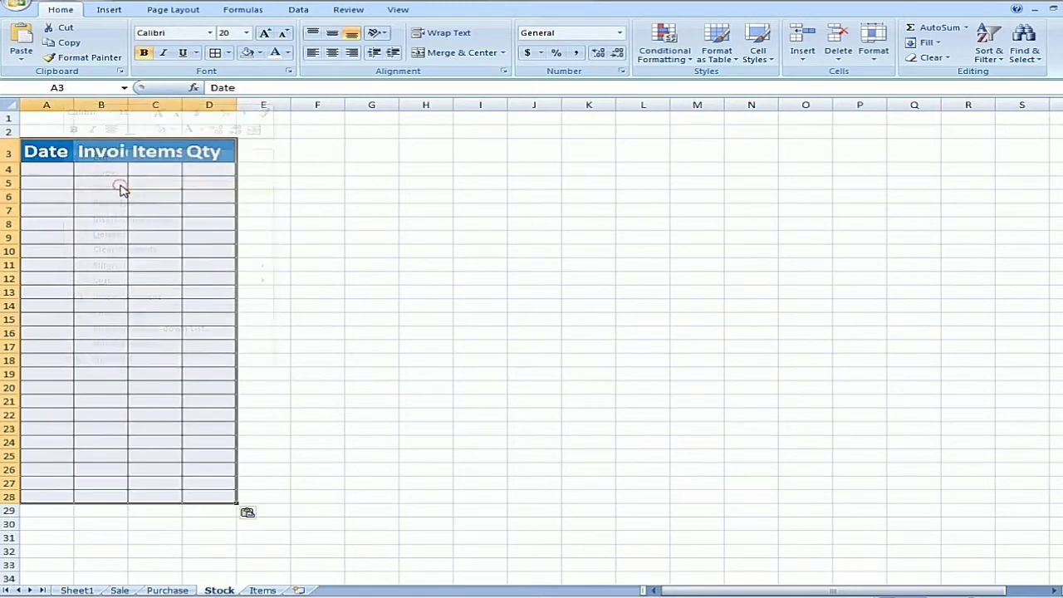
pyautogui.click(226, 249)
# Widen the Items and Invoice No columns on the Stock sheet.
pyautogui.moveTo(182, 104); pyautogui.dragTo(222, 102)
pyautogui.moveTo(128, 103); pyautogui.dragTo(154, 103)
# Delete the Invoice No column from the Stock sheet.
pyautogui.click(121, 101)
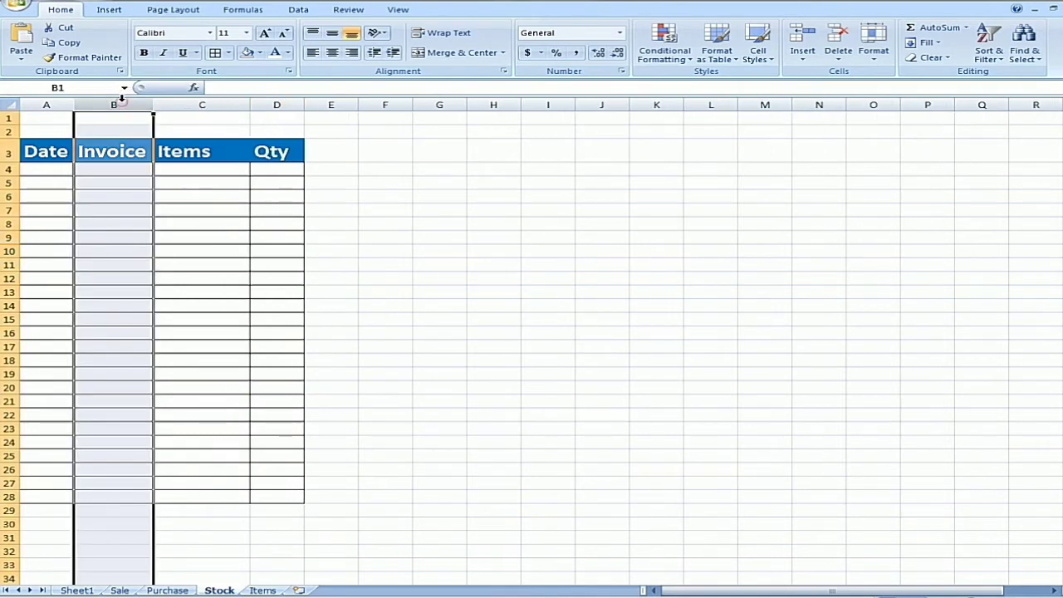
pyautogui.rightClick(121, 98)
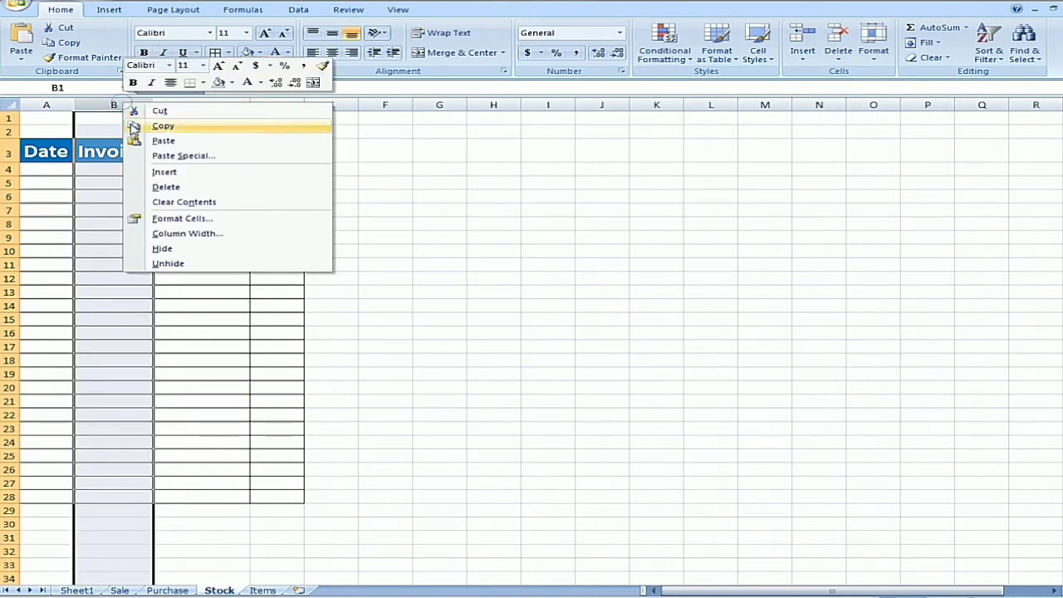
pyautogui.click(157, 187)
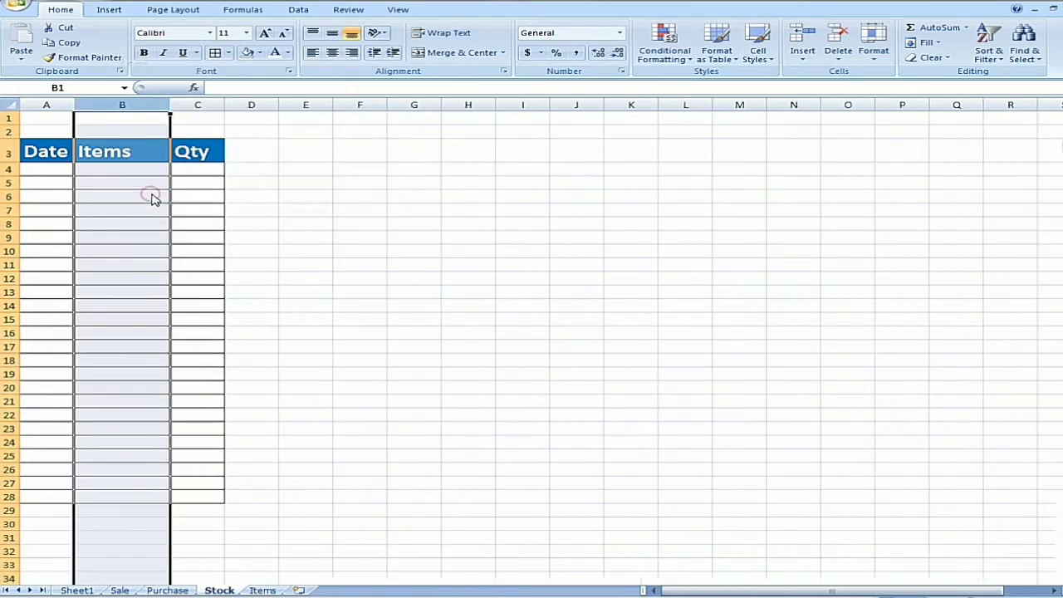
pyautogui.click(190, 210)
# Duplicate the Qty column C3:C28 of the Stock table into column D starting at D3.
pyautogui.moveTo(214, 157); pyautogui.dragTo(218, 493)
pyautogui.hotkey('ctrl', 'c')
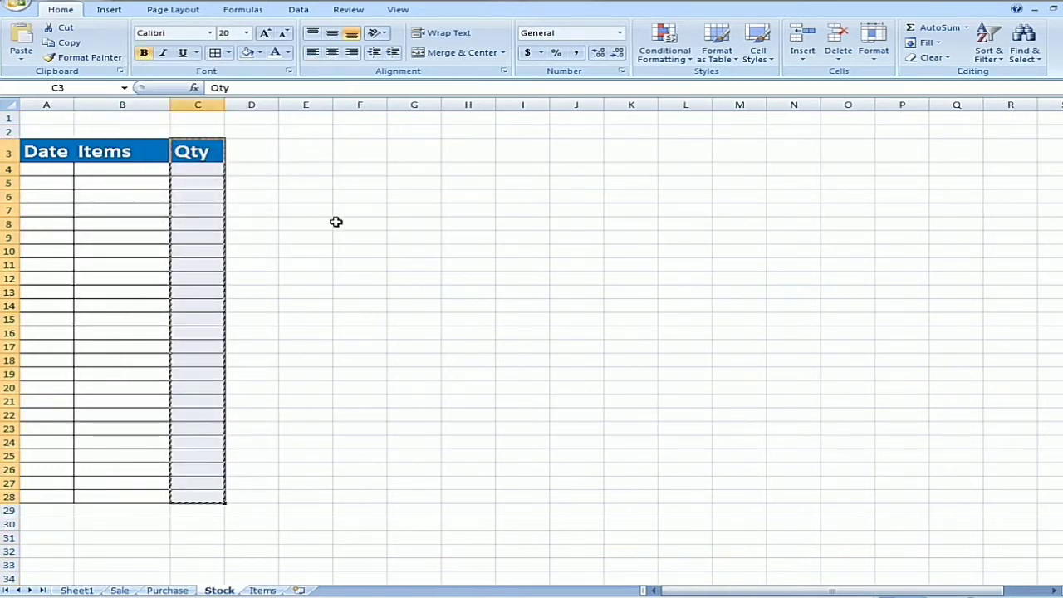
pyautogui.click(265, 149)
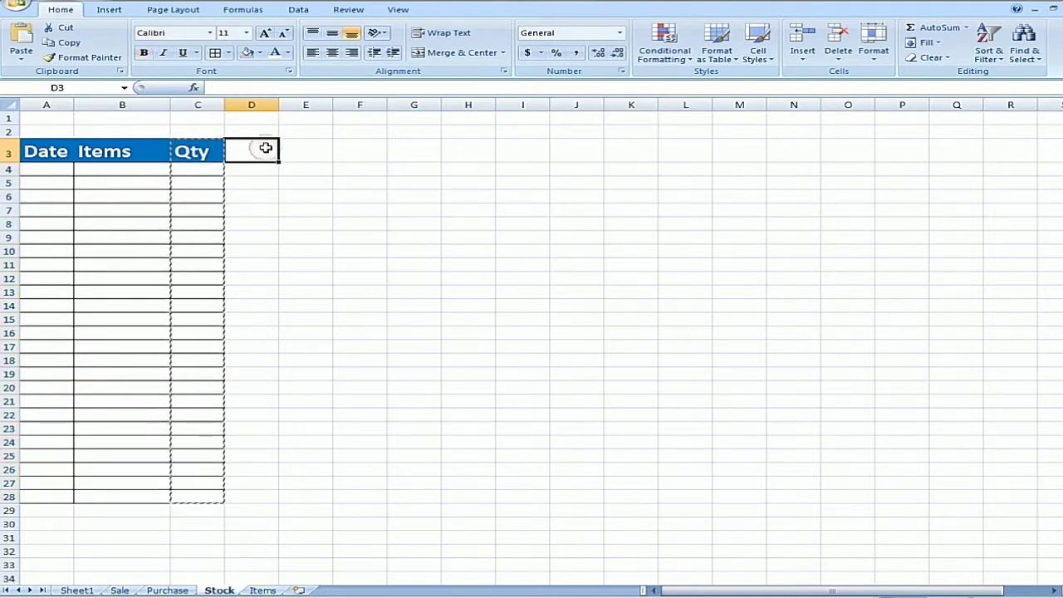
pyautogui.hotkey('ctrl', 'v')
# Change the header in D3 to "Reminder" and fit column D's width to it.
pyautogui.click(262, 152)
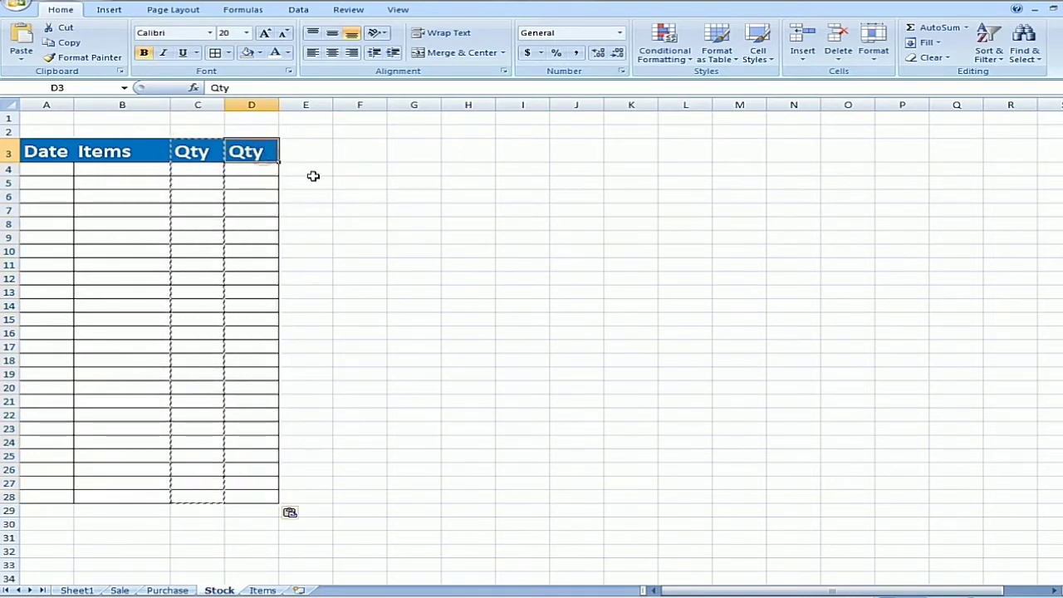
pyautogui.write('Rem')
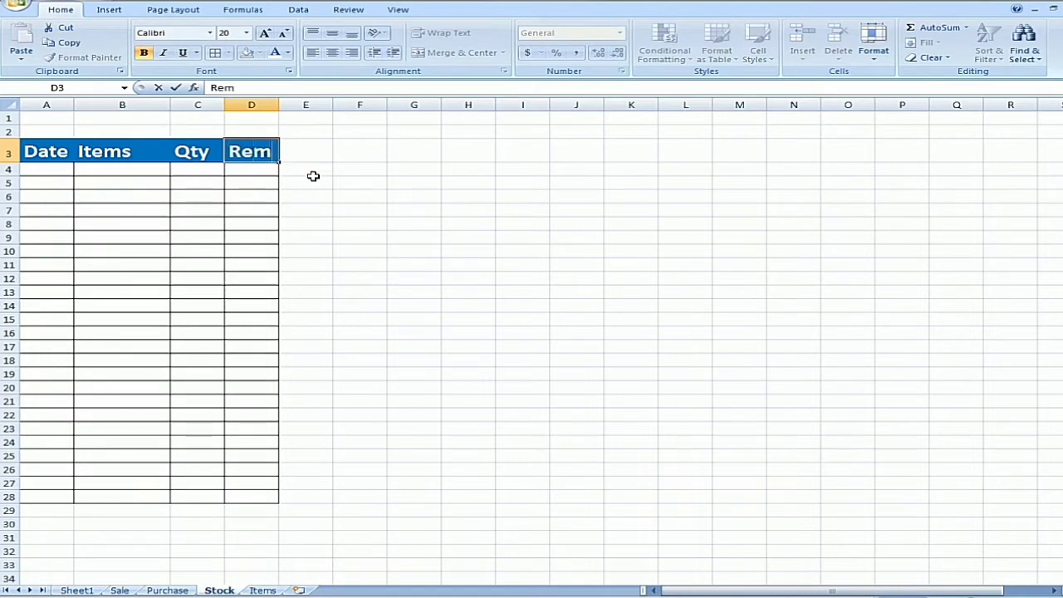
pyautogui.write('inder')
pyautogui.press('Return')
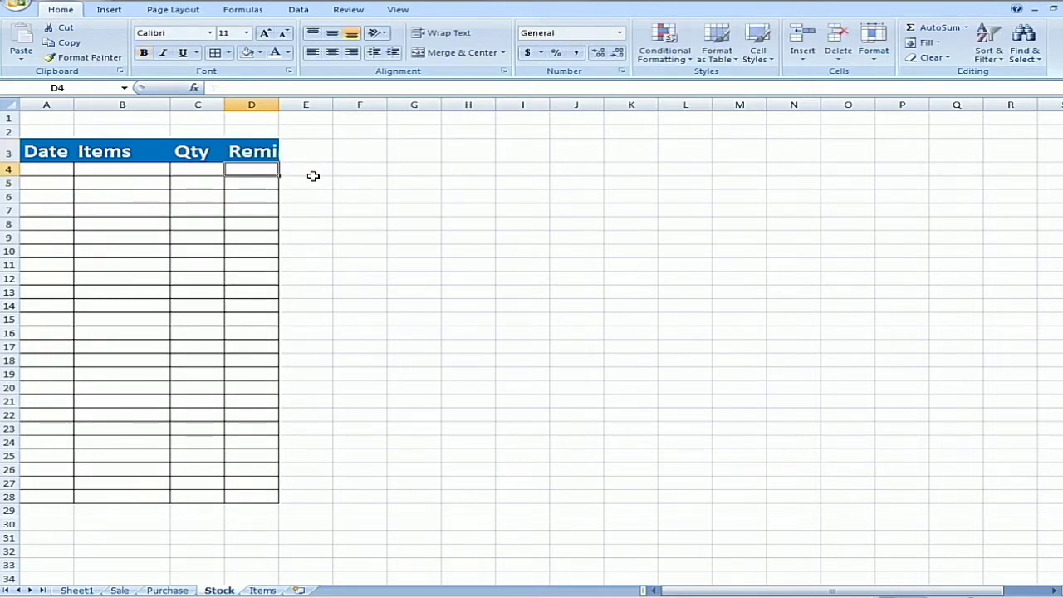
pyautogui.doubleClick(278, 97)
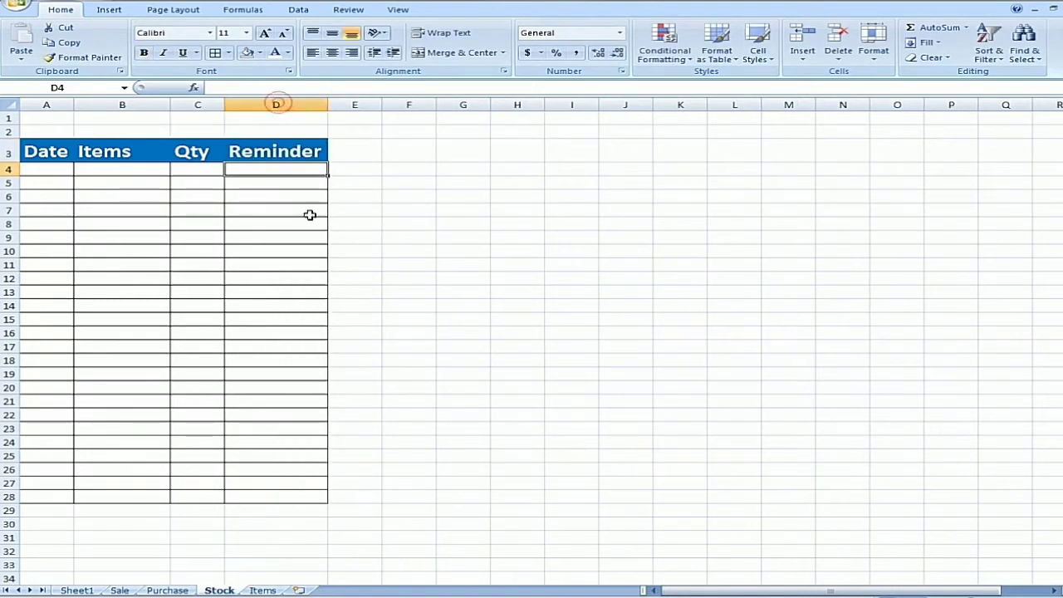
pyautogui.click(275, 267)
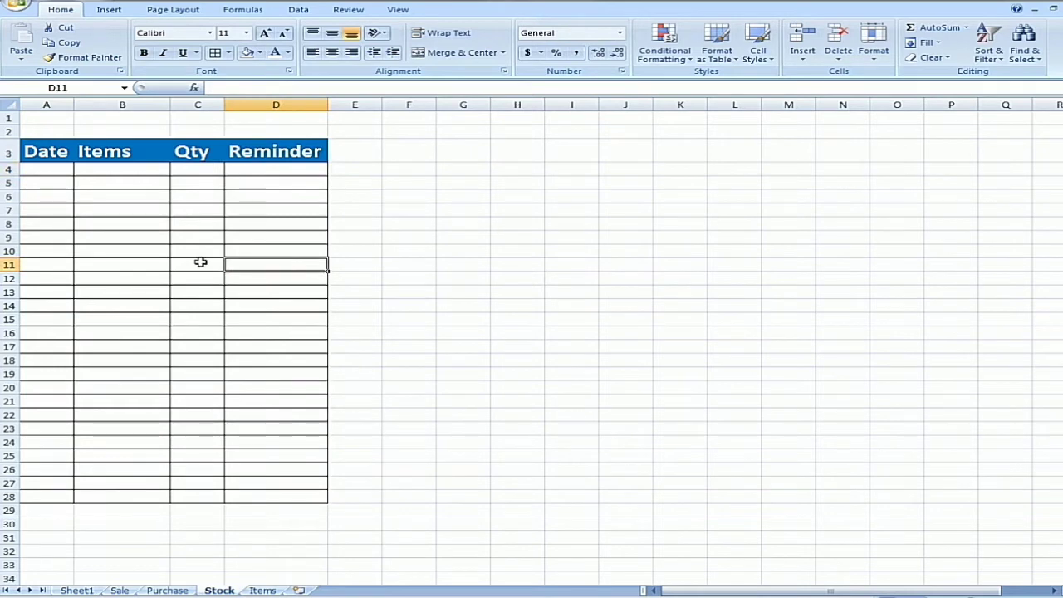
# Copy the Date column A3:A28 from the Stock sheet into the Items sheet starting at A3.
pyautogui.click(262, 590)
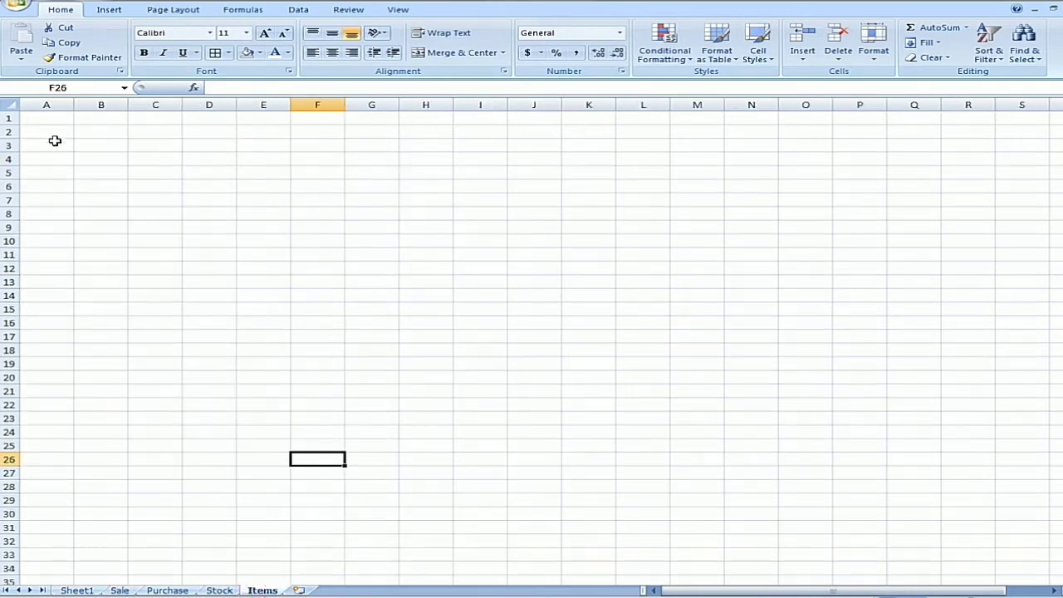
pyautogui.click(219, 591)
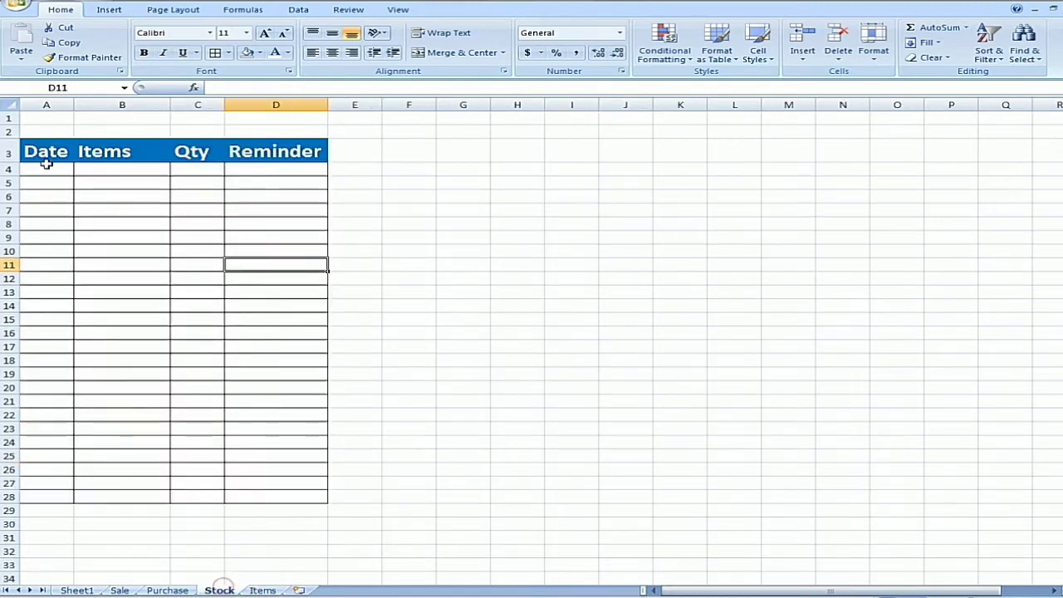
pyautogui.moveTo(44, 159); pyautogui.dragTo(18, 442)
pyautogui.moveTo(30, 496); pyautogui.dragTo(31, 497)
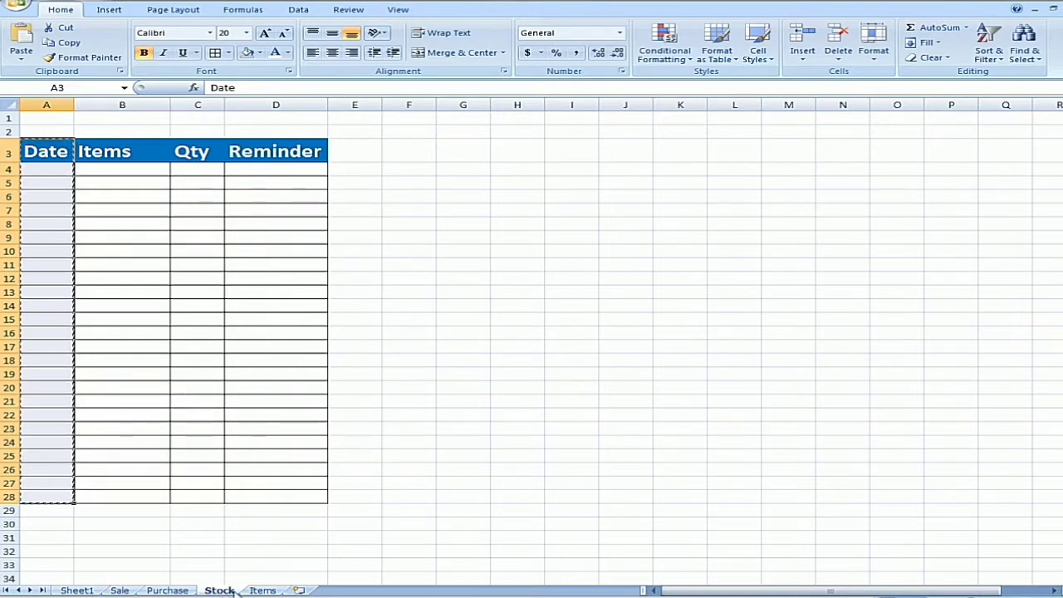
pyautogui.click(261, 589)
pyautogui.click(66, 146)
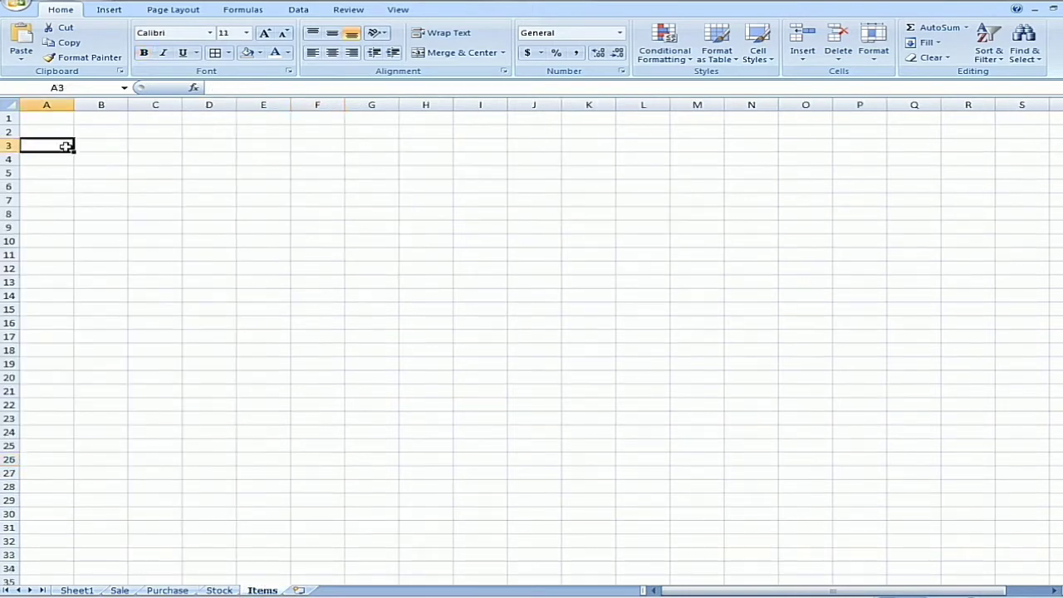
pyautogui.hotkey('ctrl', 'v')
pyautogui.click(123, 241)
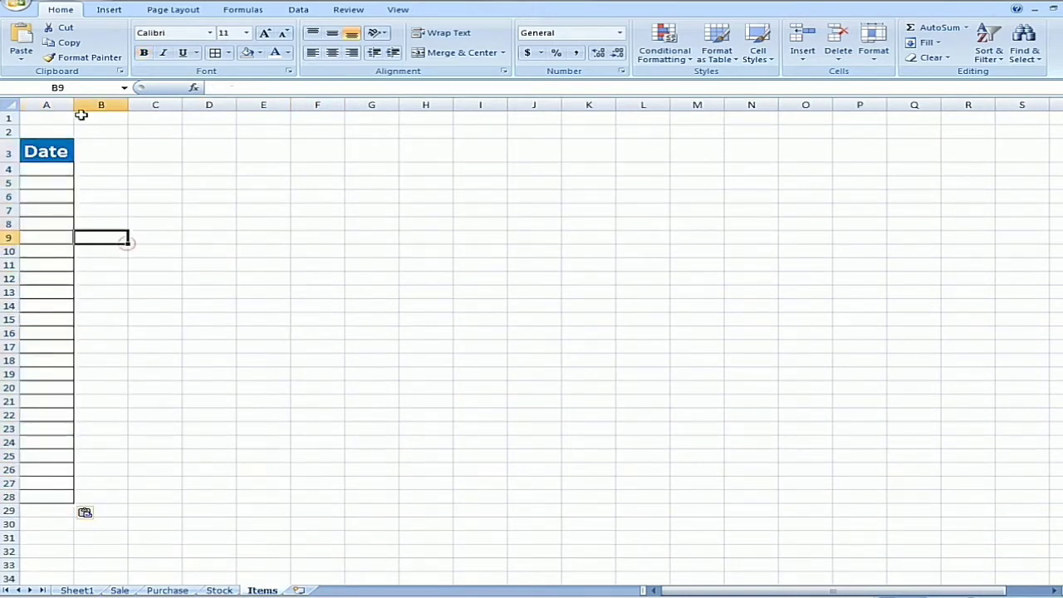
# Widen column A on the Items sheet and change the header in A3 to "Items".
pyautogui.moveTo(74, 103); pyautogui.dragTo(165, 106)
pyautogui.click(154, 158)
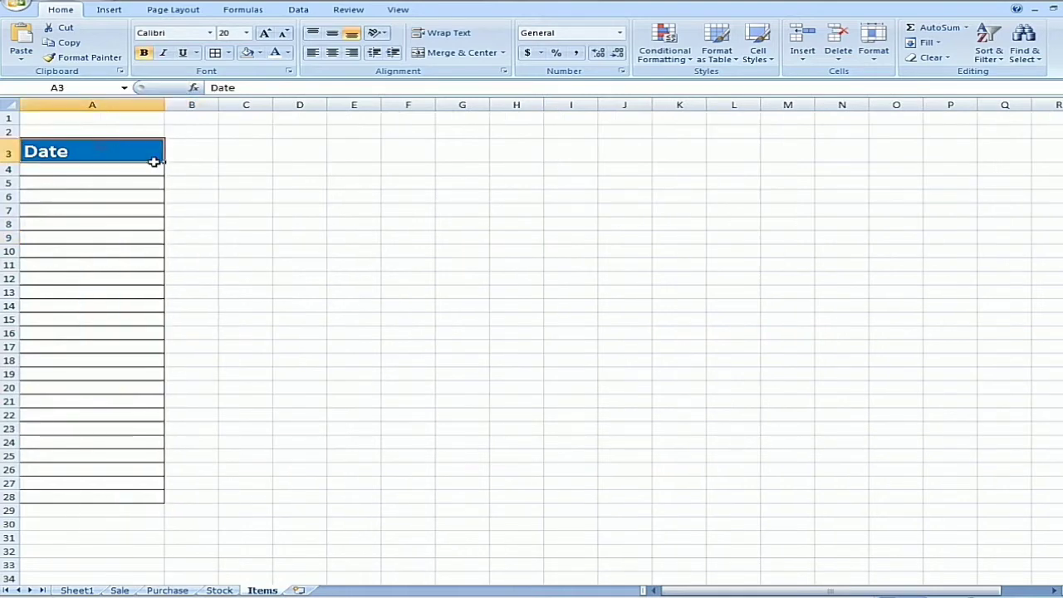
pyautogui.write('Items')
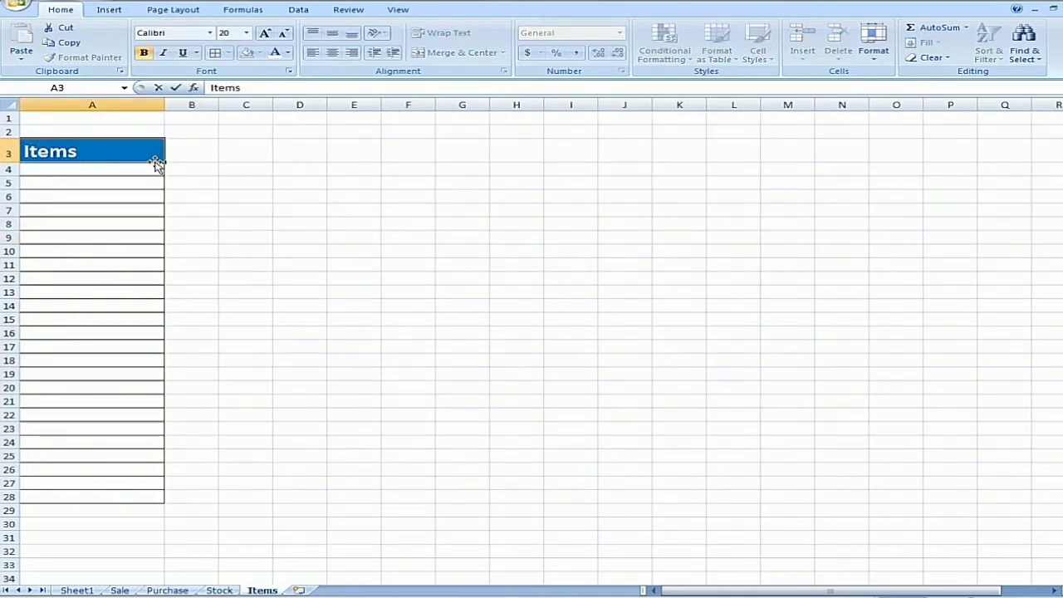
pyautogui.press('Return')
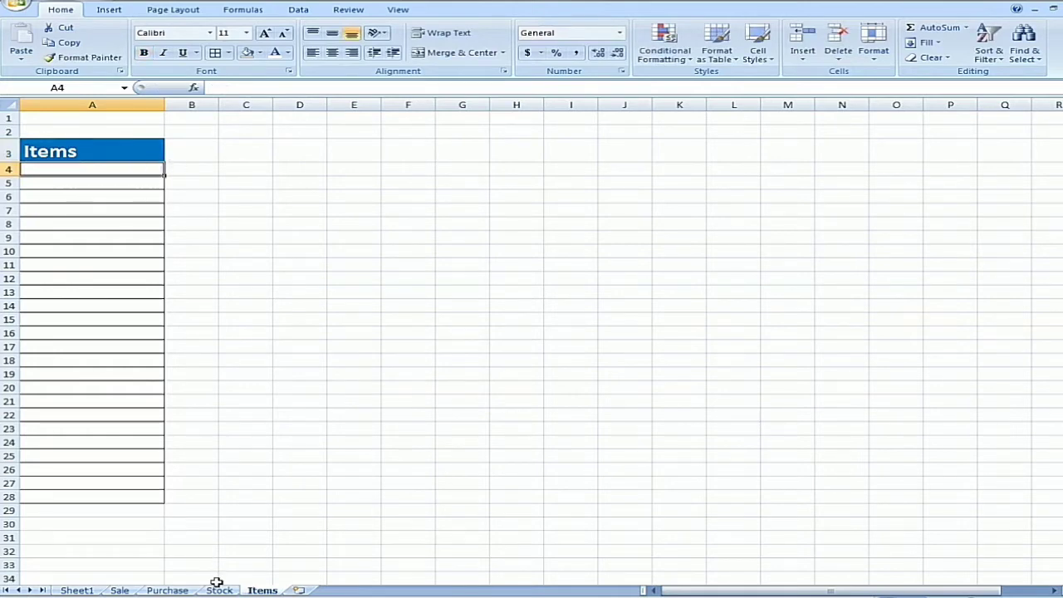
# Fit the width of the Invoice No column on the Purchase sheet to its header and check the Sale sheet's table.
pyautogui.click(220, 589)
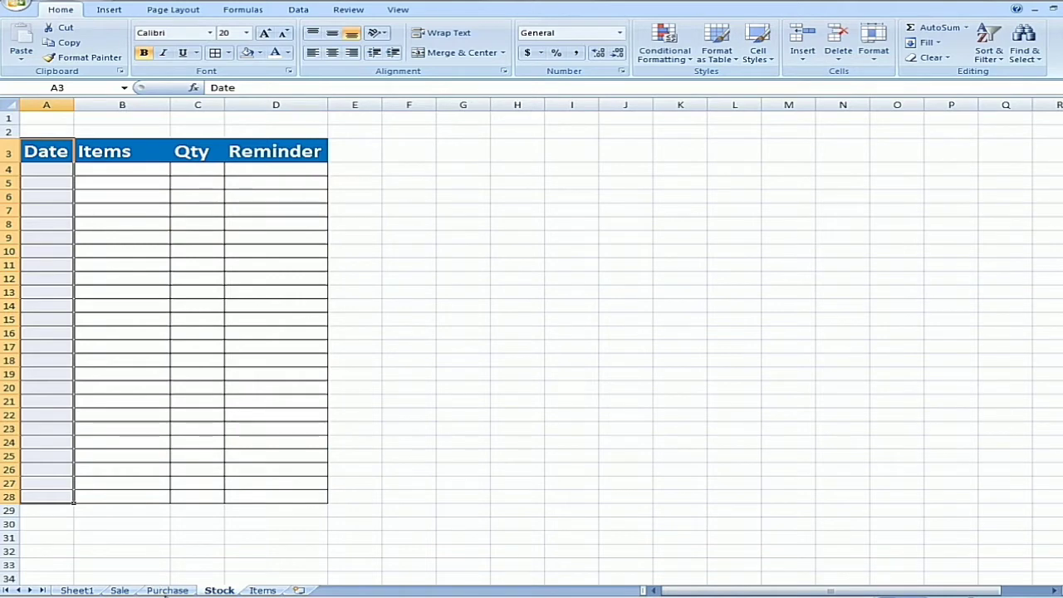
pyautogui.click(167, 589)
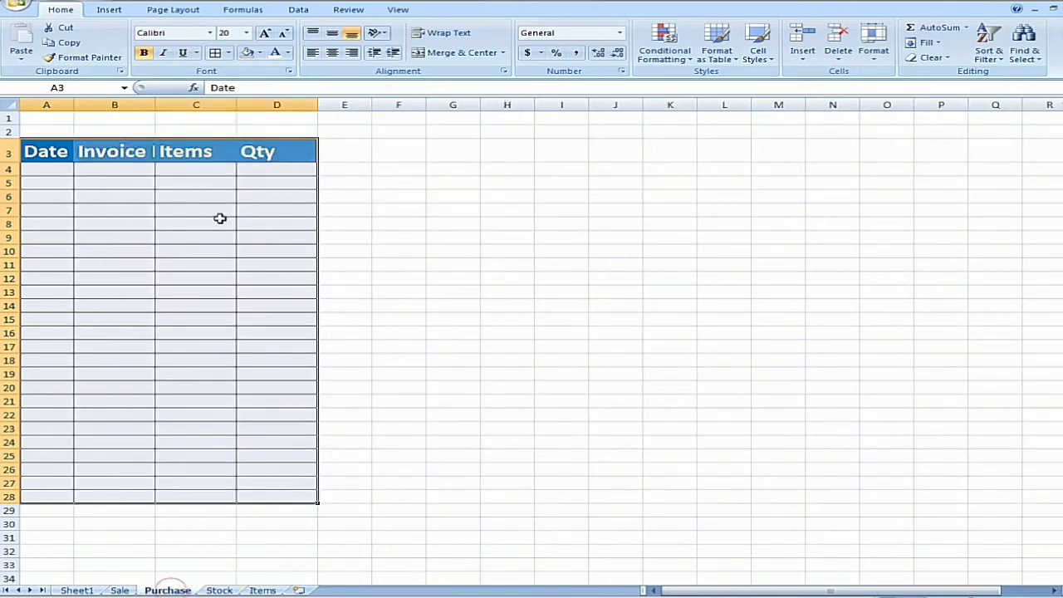
pyautogui.doubleClick(154, 104)
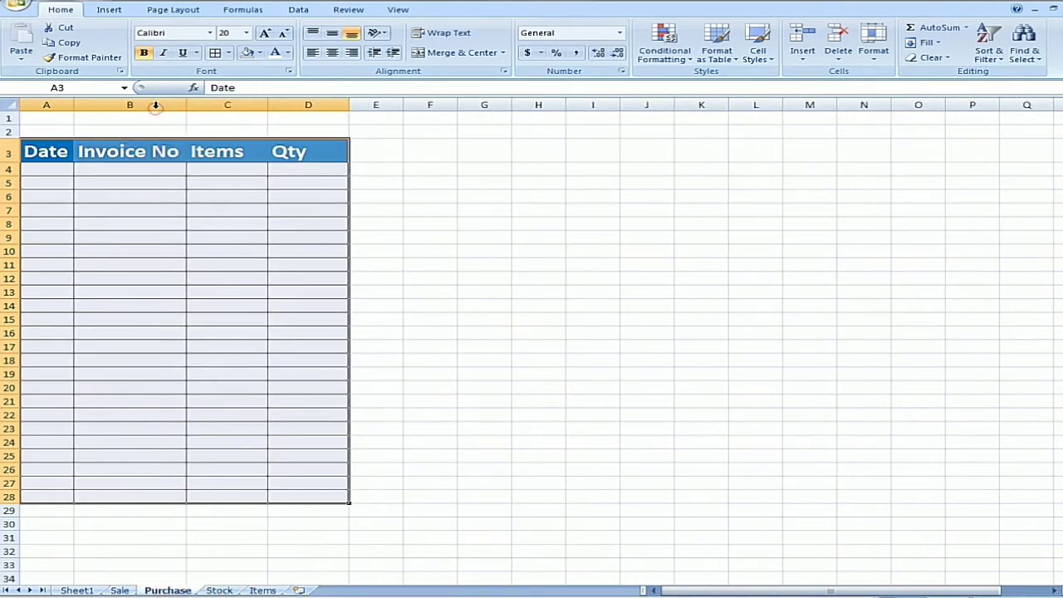
pyautogui.click(208, 238)
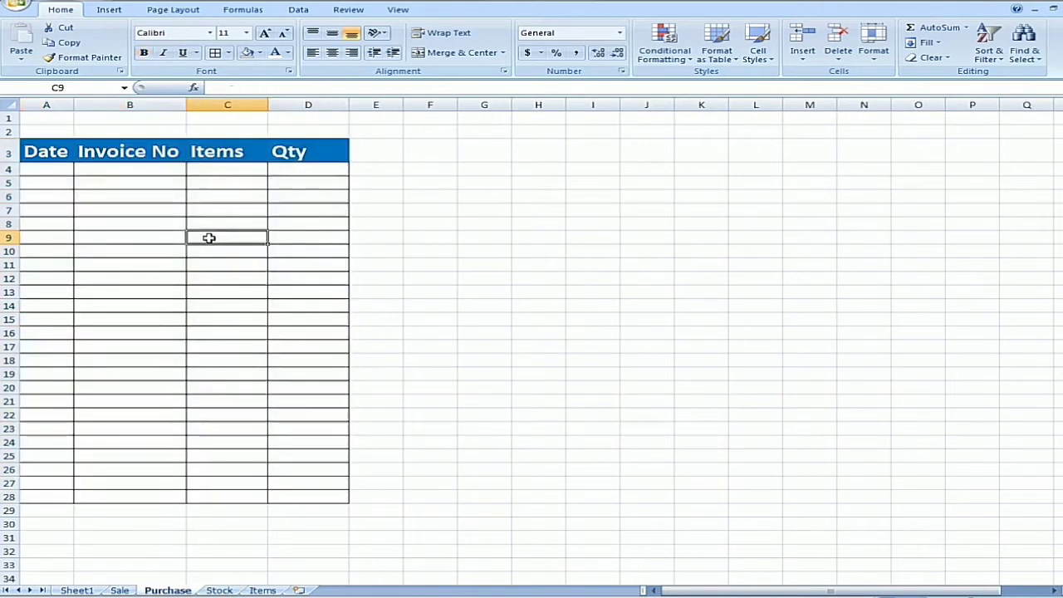
pyautogui.click(120, 590)
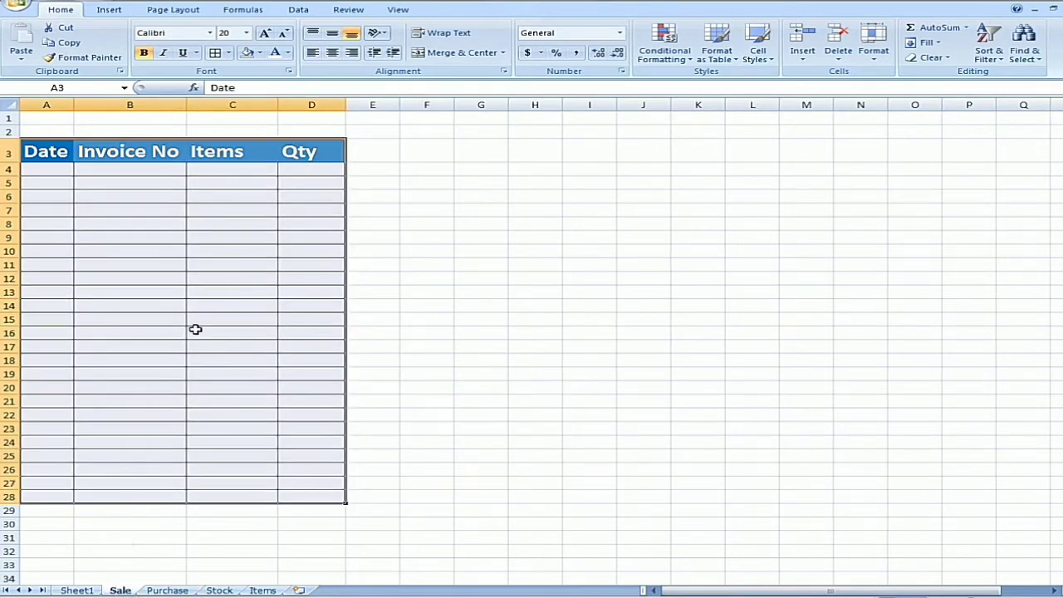
# Enter Pencils, Marker, Register and Copy in cells A4 to A7 of the Items sheet.
pyautogui.click(262, 589)
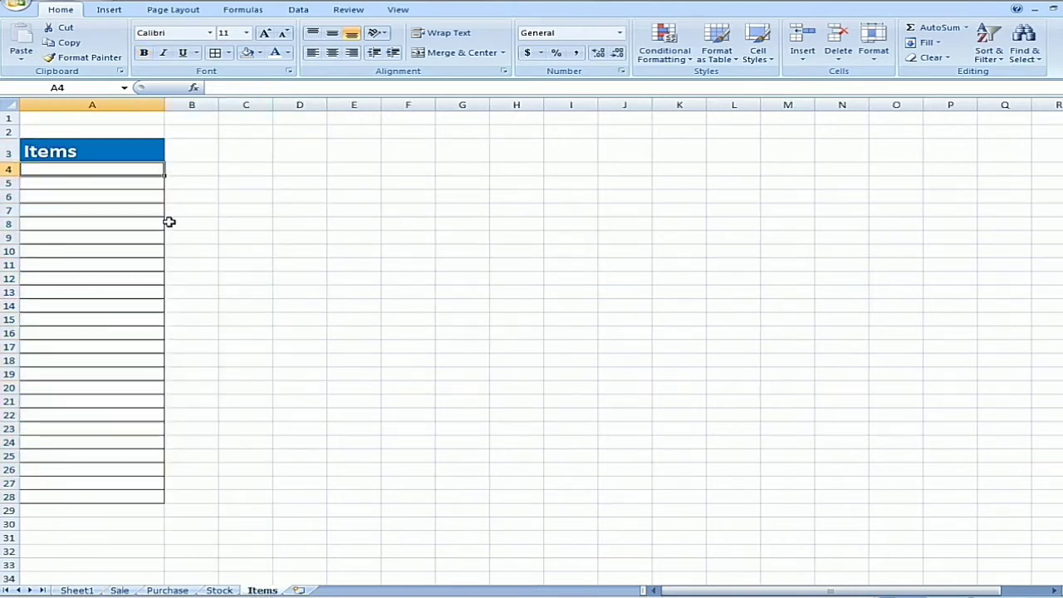
pyautogui.write('Pencils')
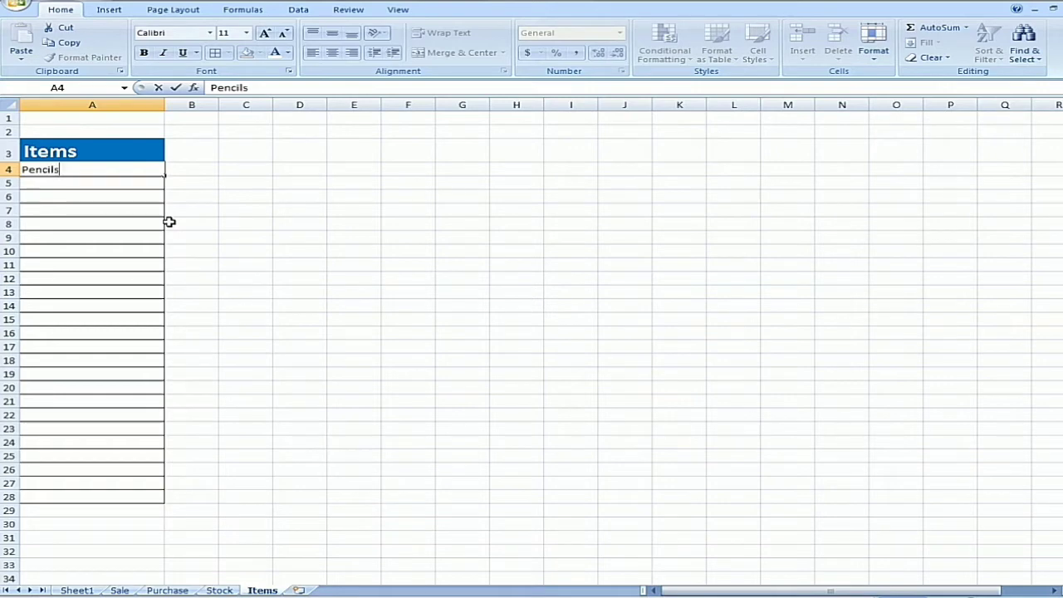
pyautogui.press('Return')
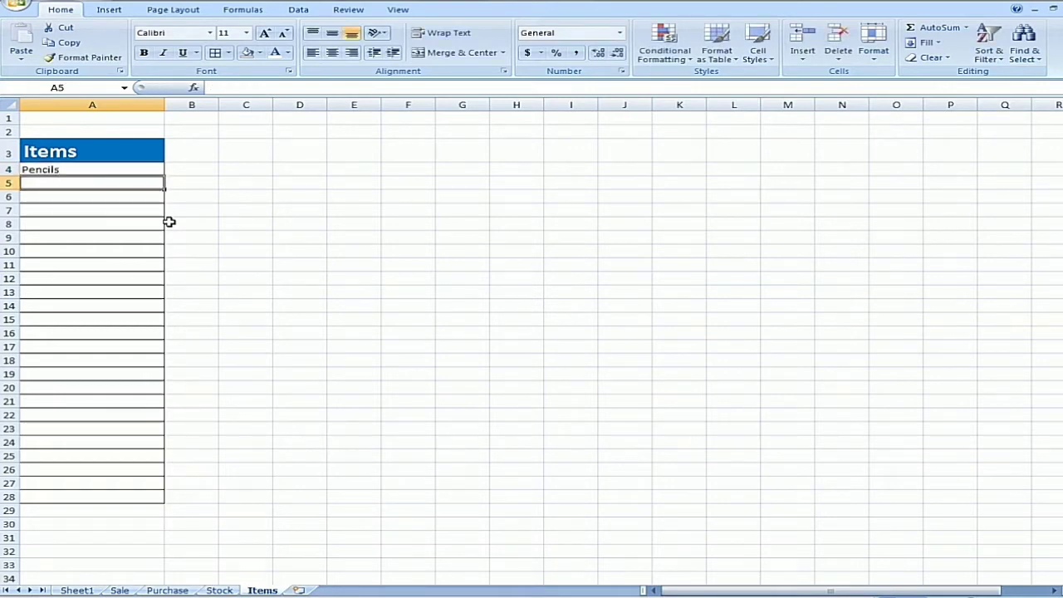
pyautogui.write('Marker')
pyautogui.press('Return')
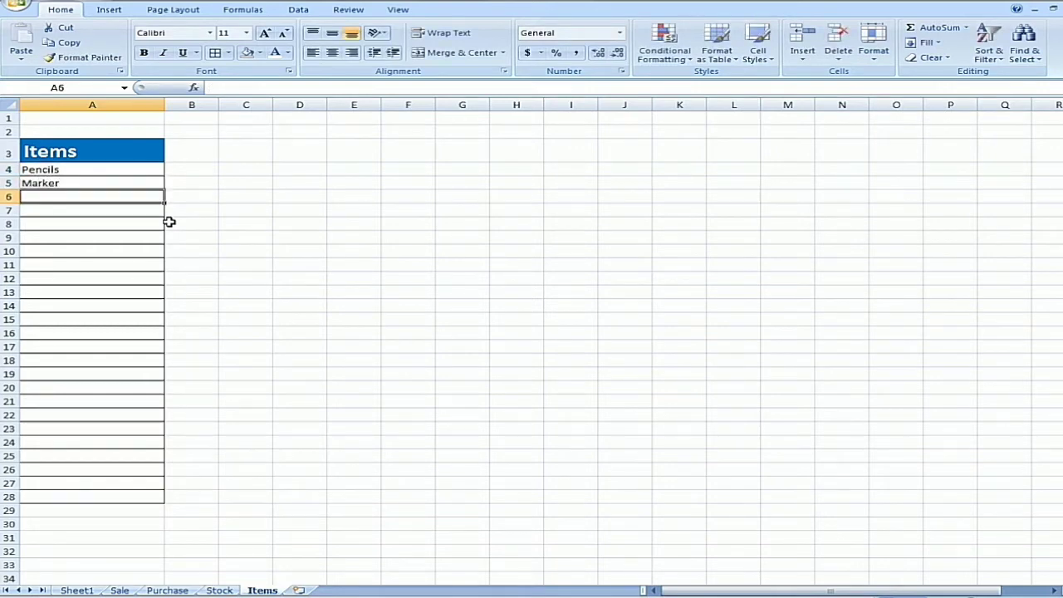
pyautogui.write('REg')
pyautogui.press('BackSpace')
pyautogui.press('BackSpace')
pyautogui.write('eg')
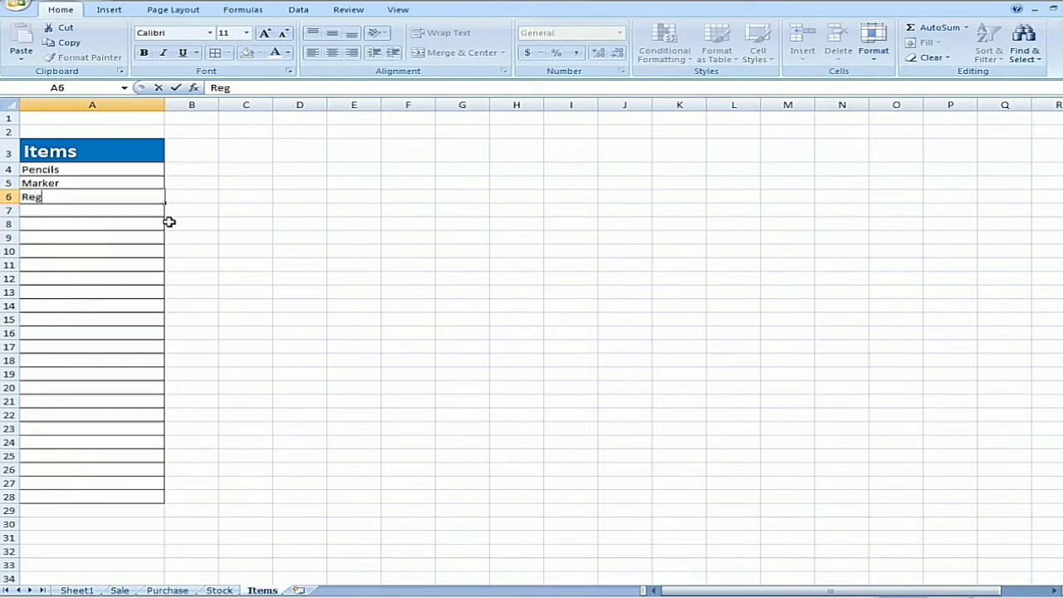
pyautogui.write('ister')
pyautogui.press('Return')
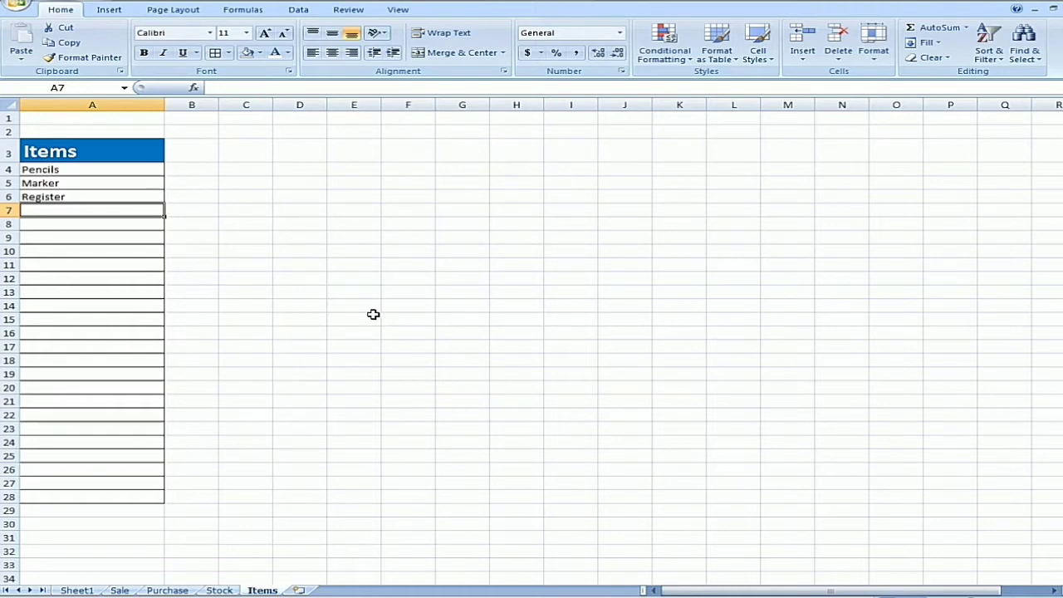
pyautogui.write('Copy')
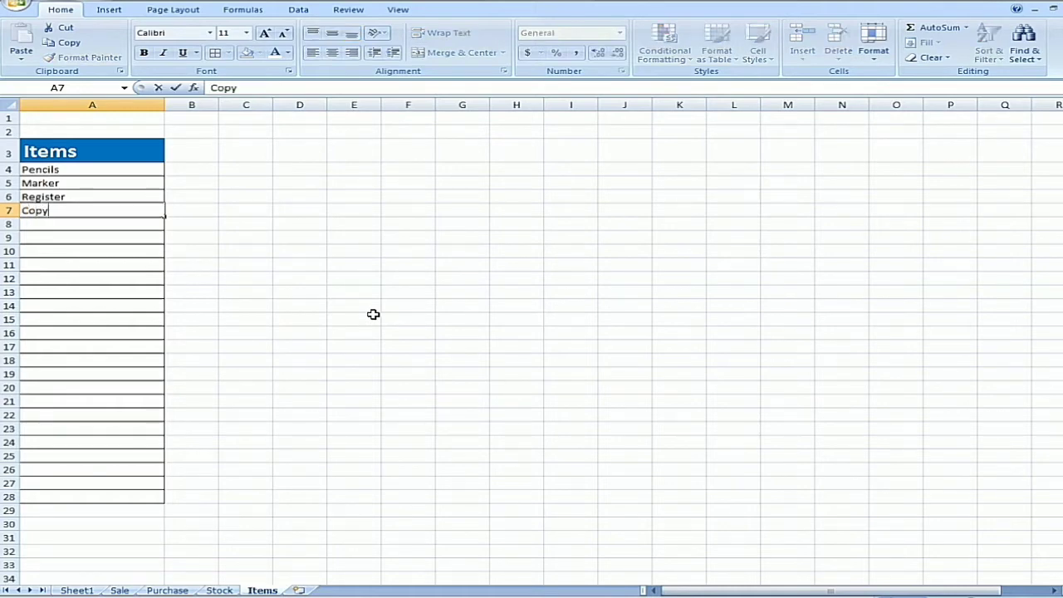
pyautogui.press('Return')
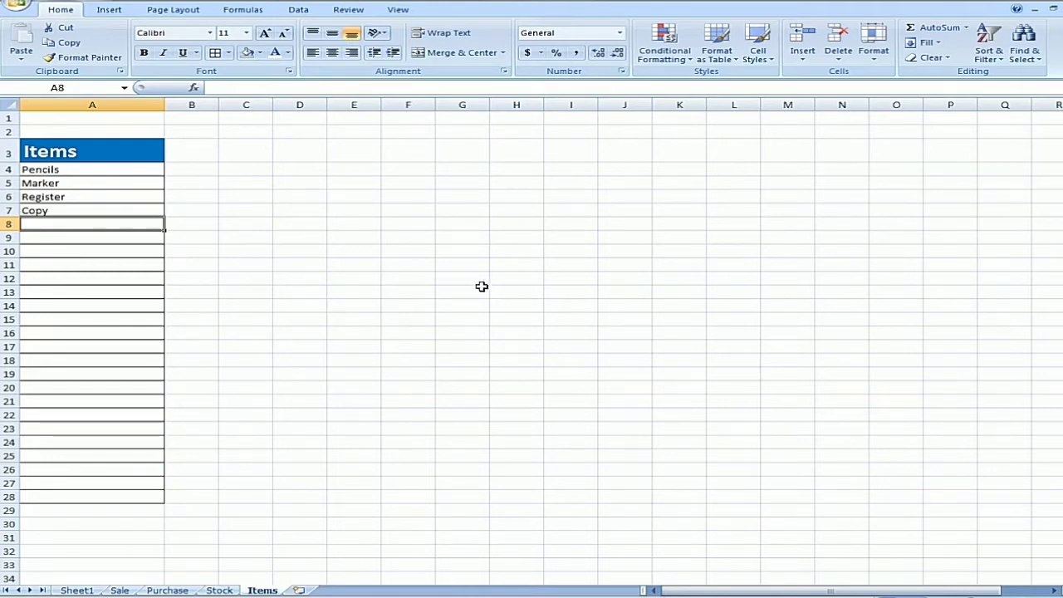
# Start a data validation rule for the form's Items entry cell C8 on Sheet1, allowing a List.
pyautogui.click(76, 589)
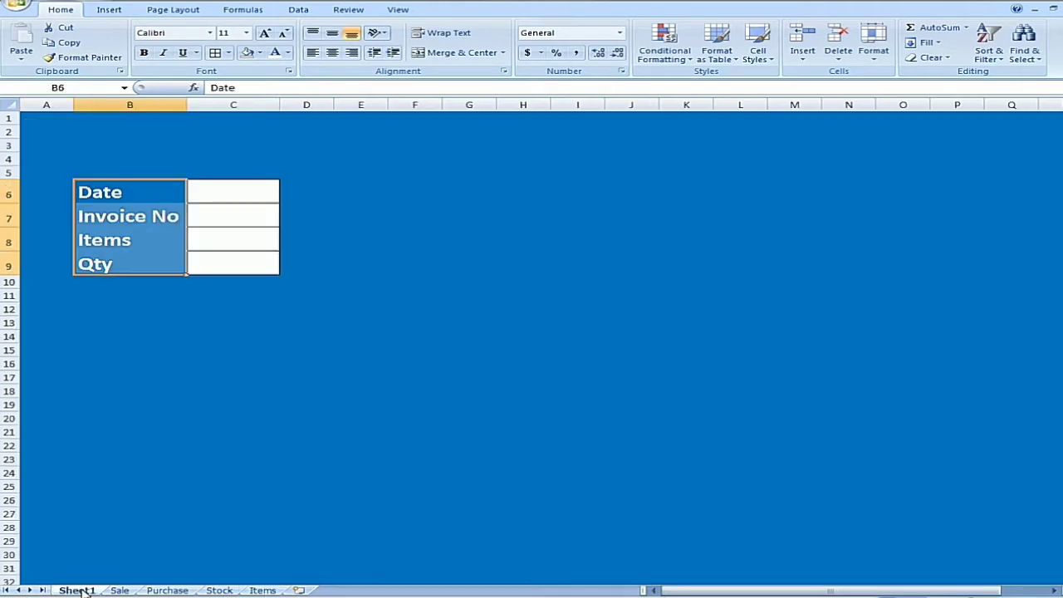
pyautogui.click(227, 238)
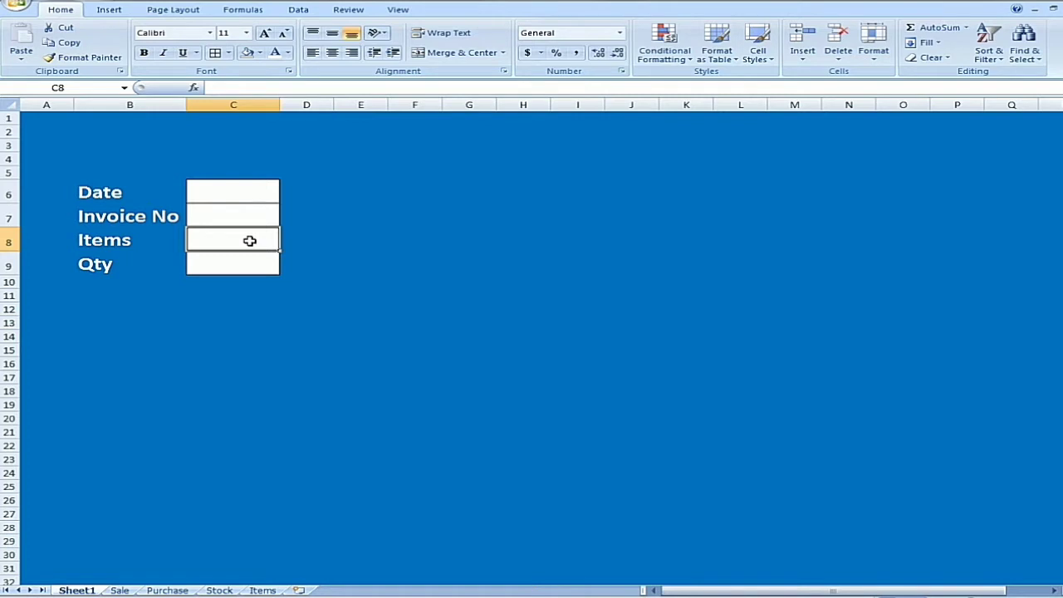
pyautogui.click(305, 11)
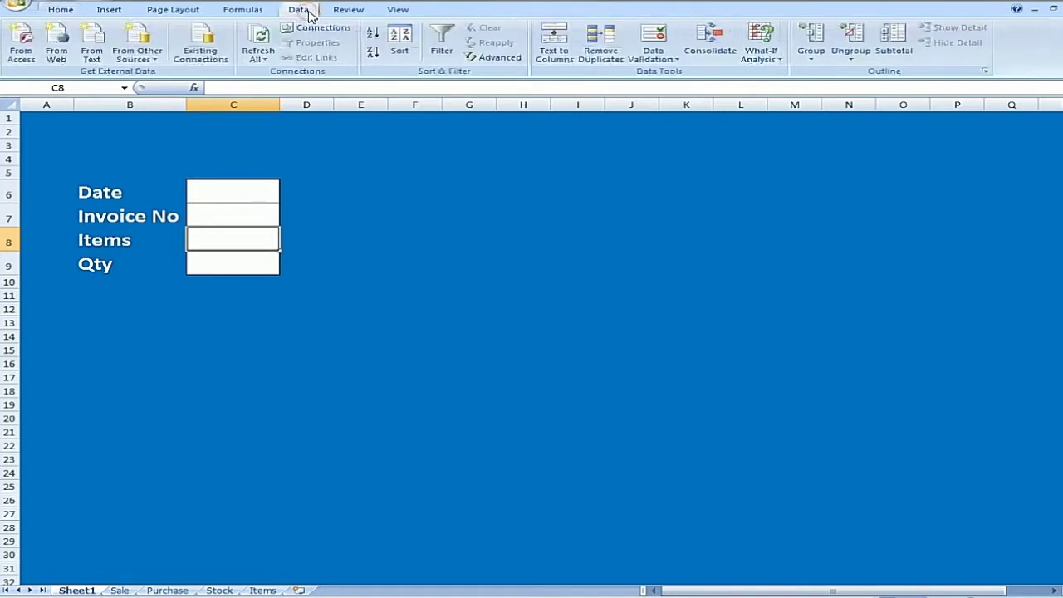
pyautogui.click(665, 59)
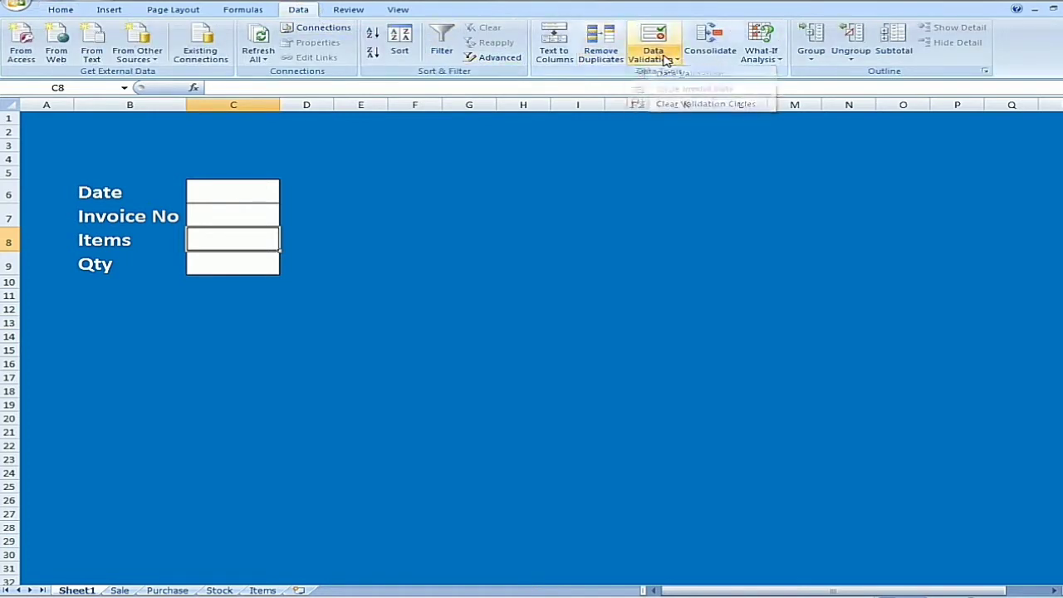
pyautogui.click(671, 72)
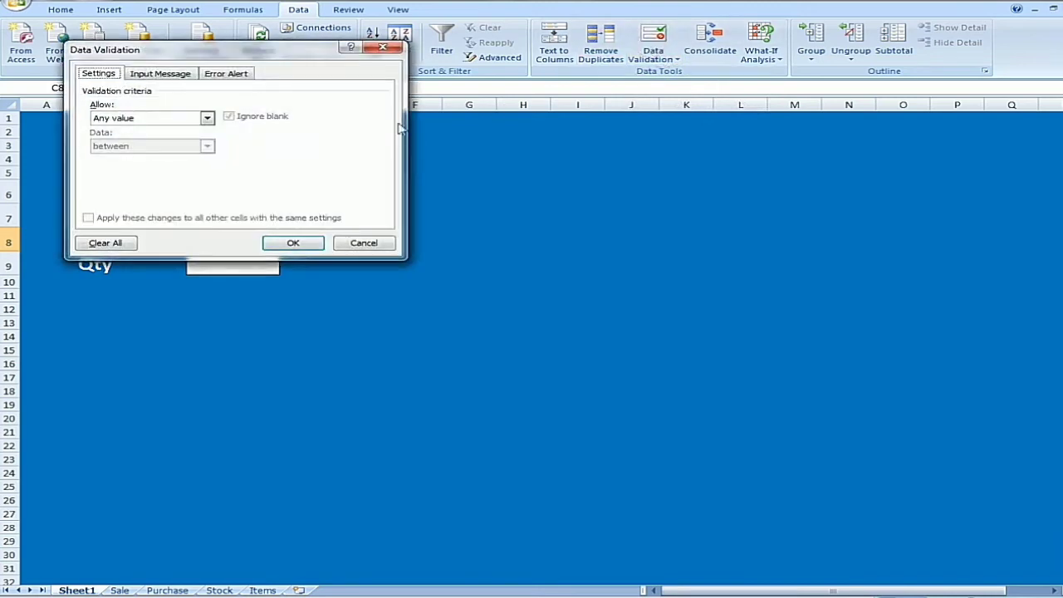
pyautogui.click(129, 120)
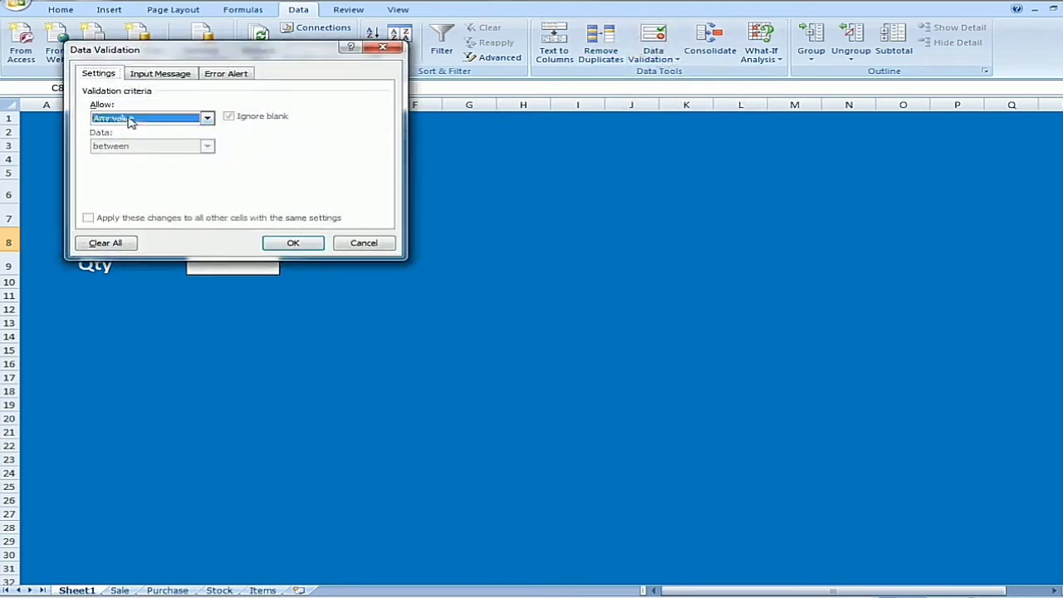
pyautogui.click(129, 120)
pyautogui.click(124, 152)
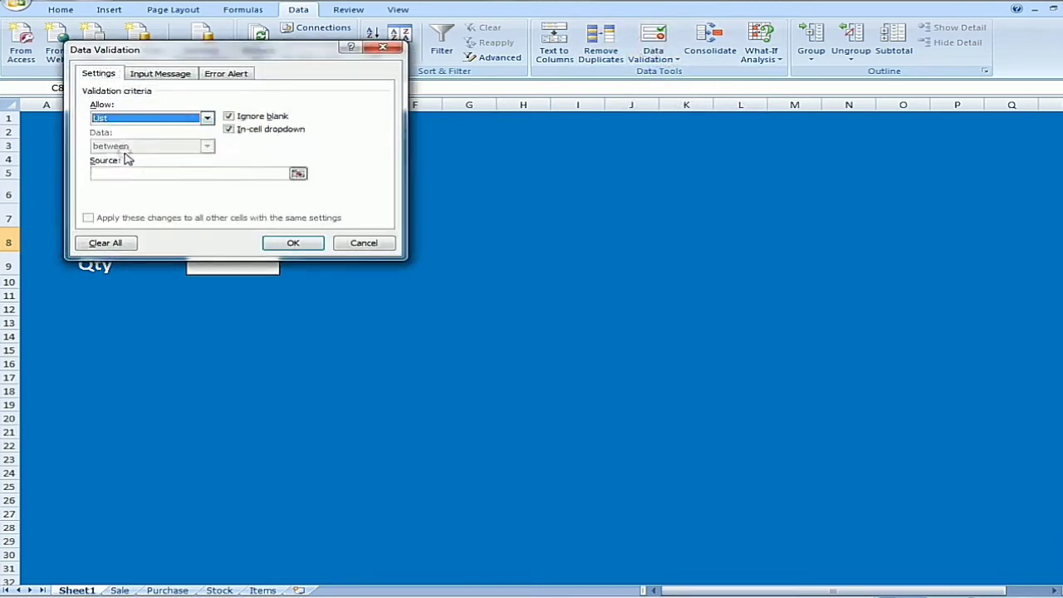
# Set the validation list's source to =Items!A4:A15 and apply the rule to C8.
pyautogui.click(298, 174)
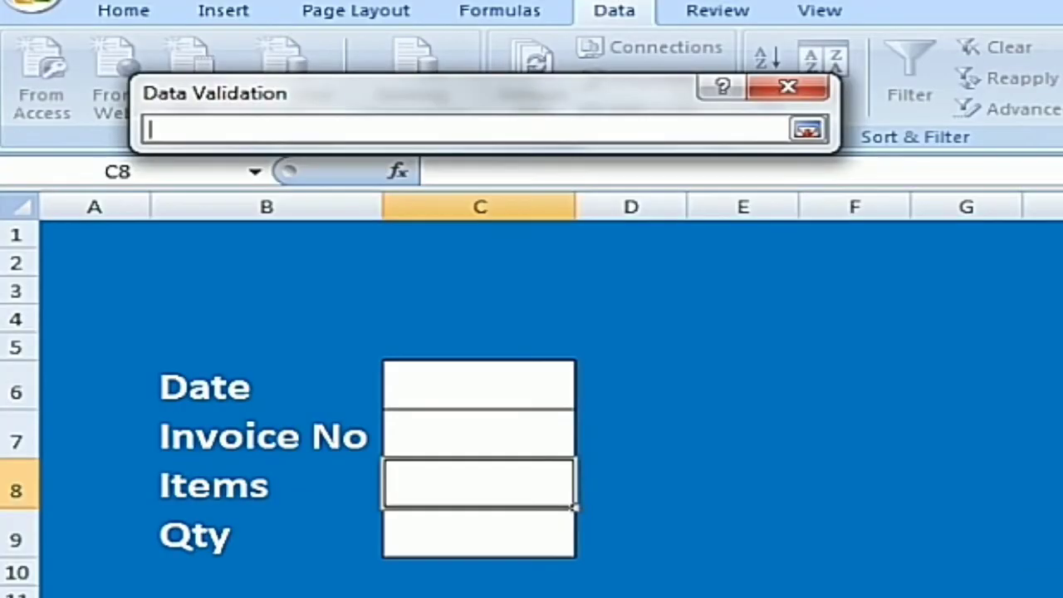
pyautogui.write('=Items')
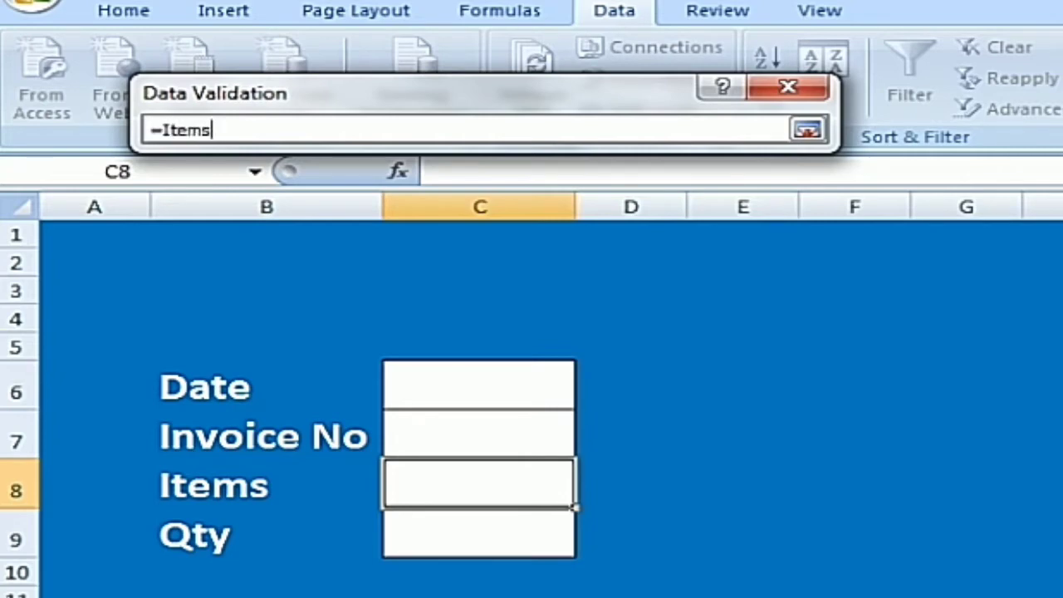
pyautogui.write('!')
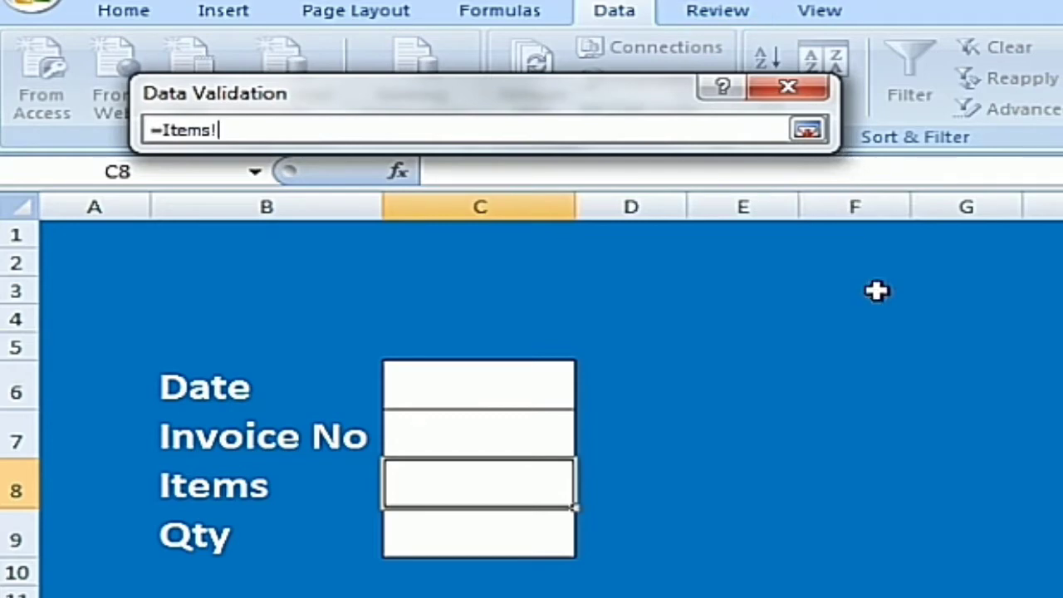
pyautogui.write('A4:A15')
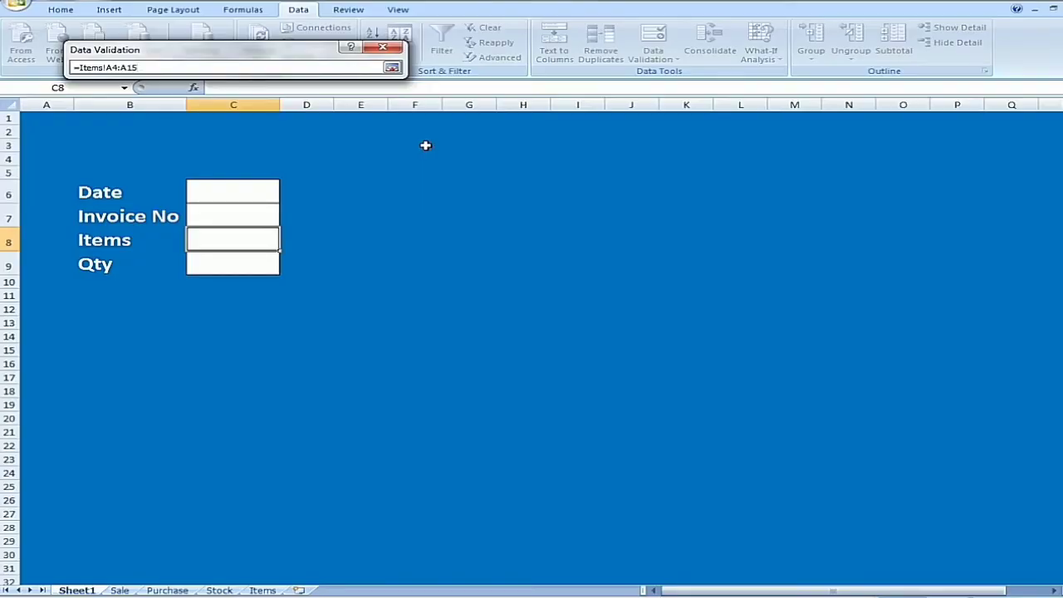
pyautogui.press('Return')
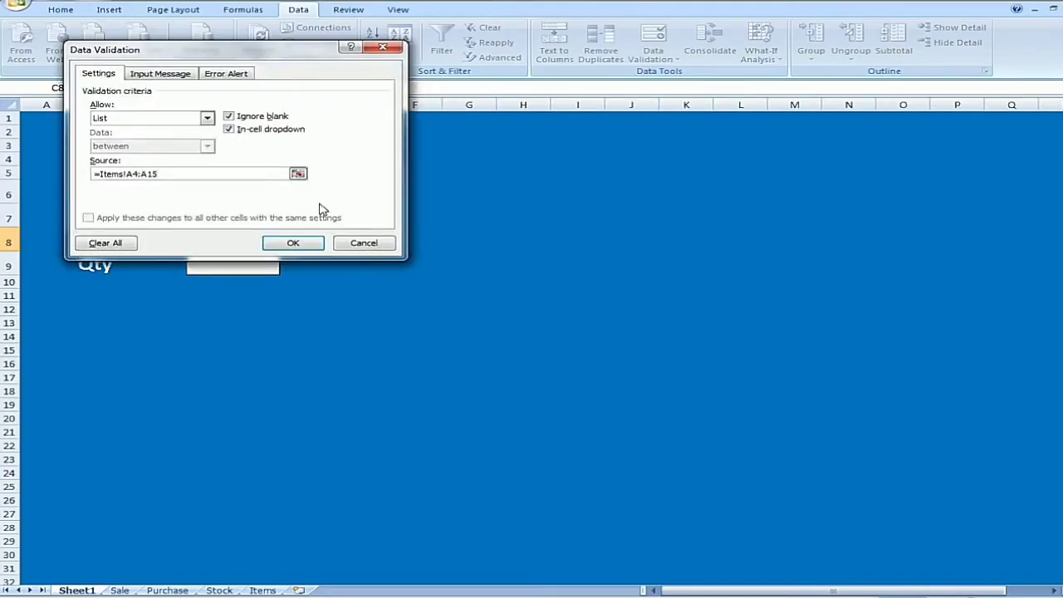
pyautogui.click(298, 243)
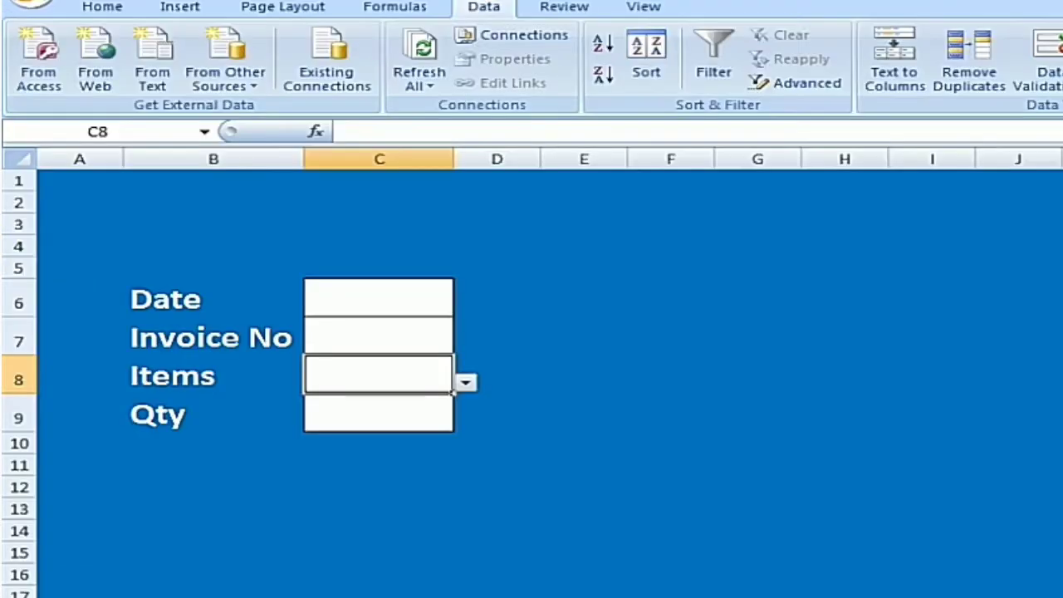
# Close the workbook, saving it to the Desktop as an Excel Macro-Enabled Workbook named stock management.
pyautogui.click(1059, 2)
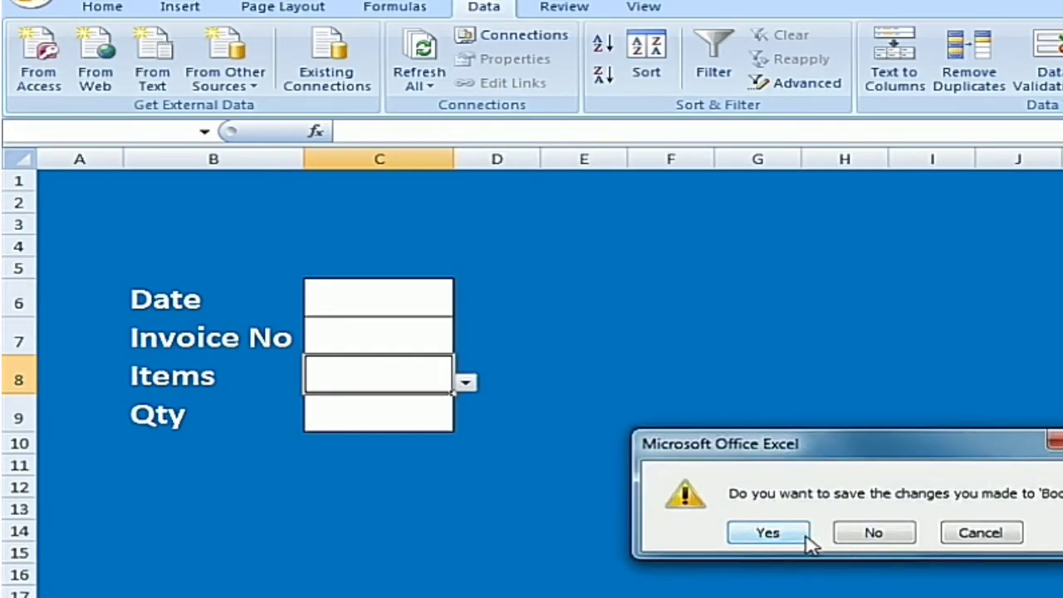
pyautogui.click(806, 538)
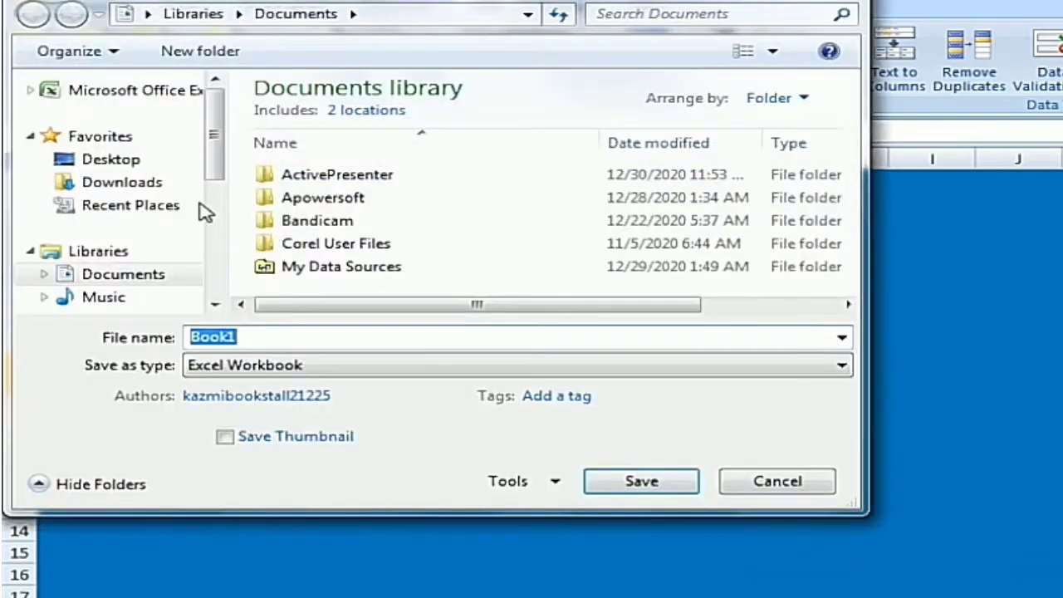
pyautogui.click(90, 158)
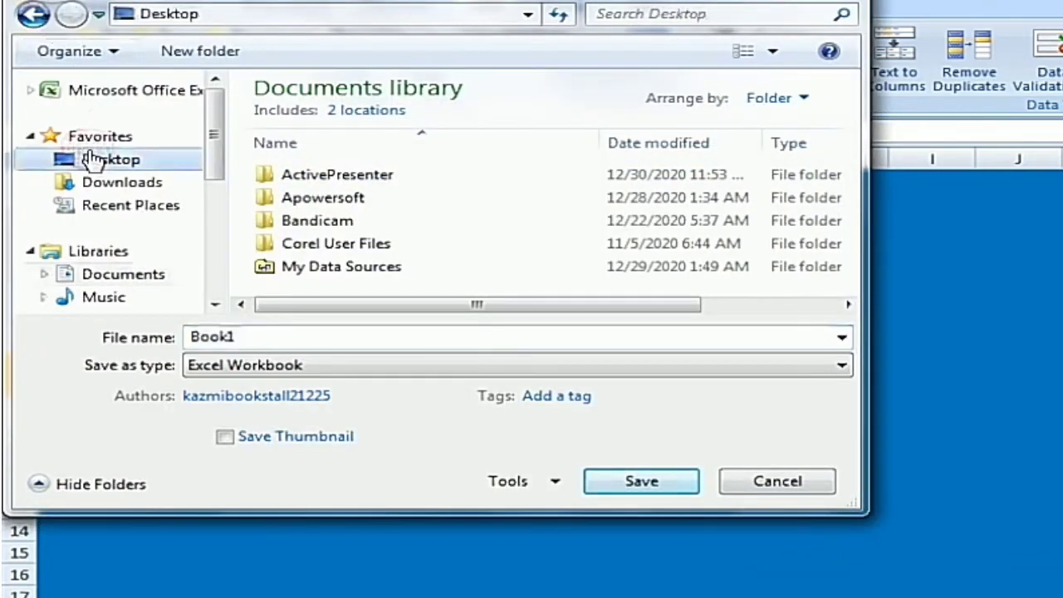
pyautogui.click(297, 365)
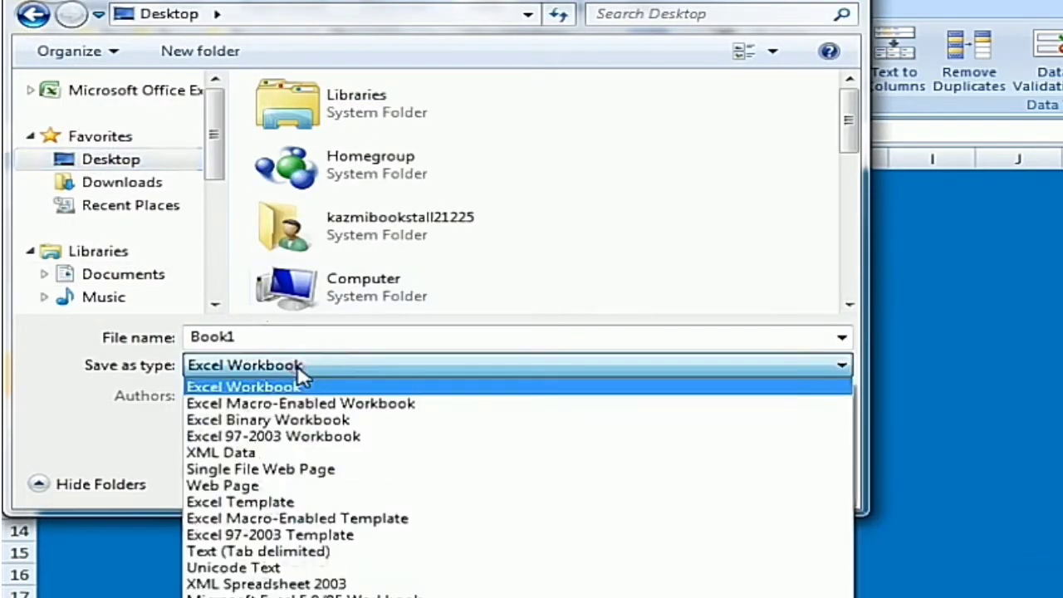
pyautogui.click(334, 407)
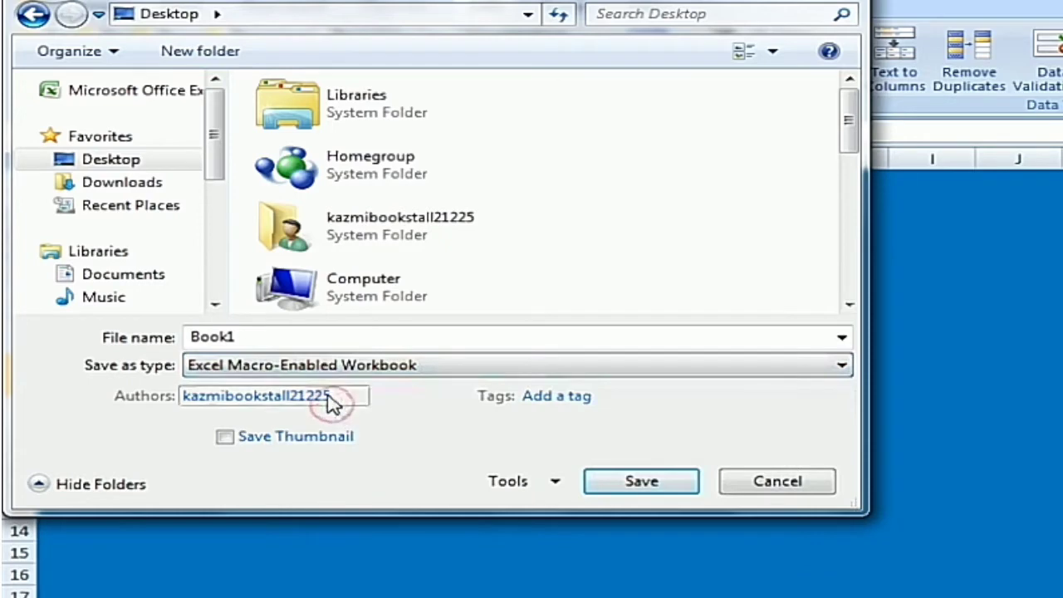
pyautogui.doubleClick(267, 331)
pyautogui.write('stock')
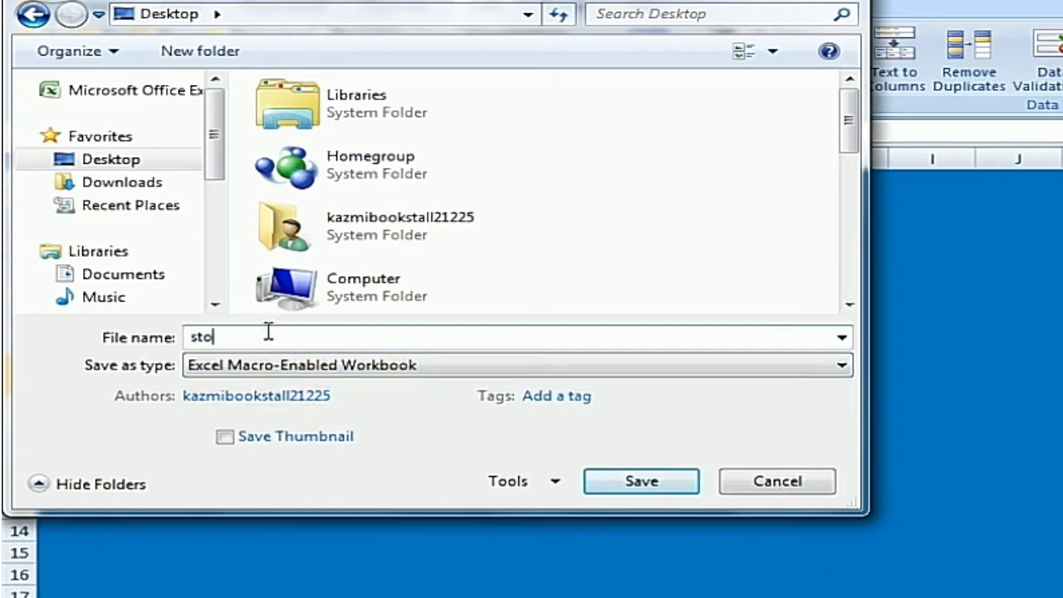
pyautogui.write(' management')
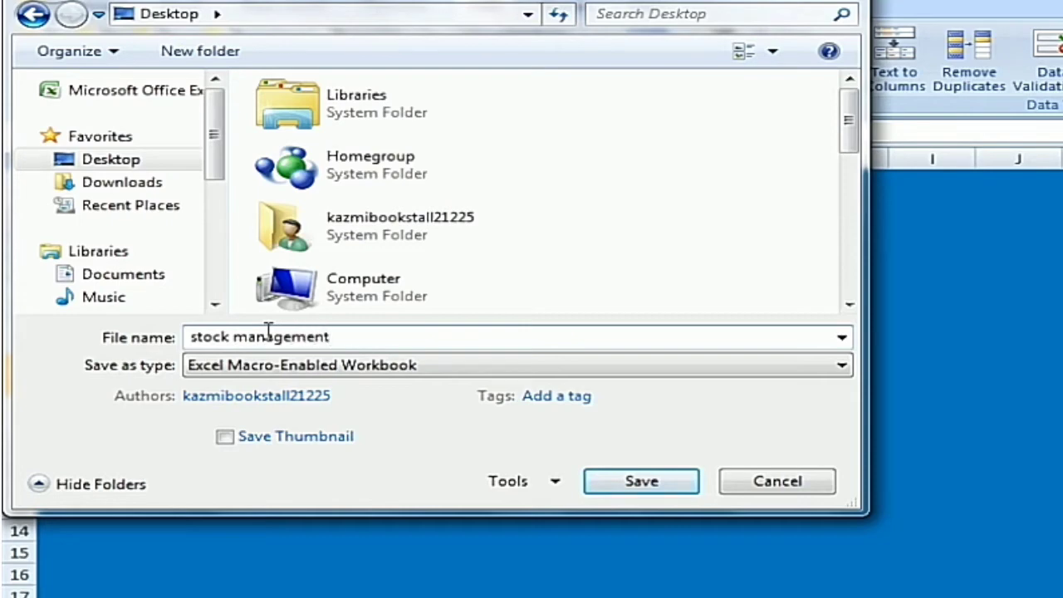
pyautogui.click(623, 483)
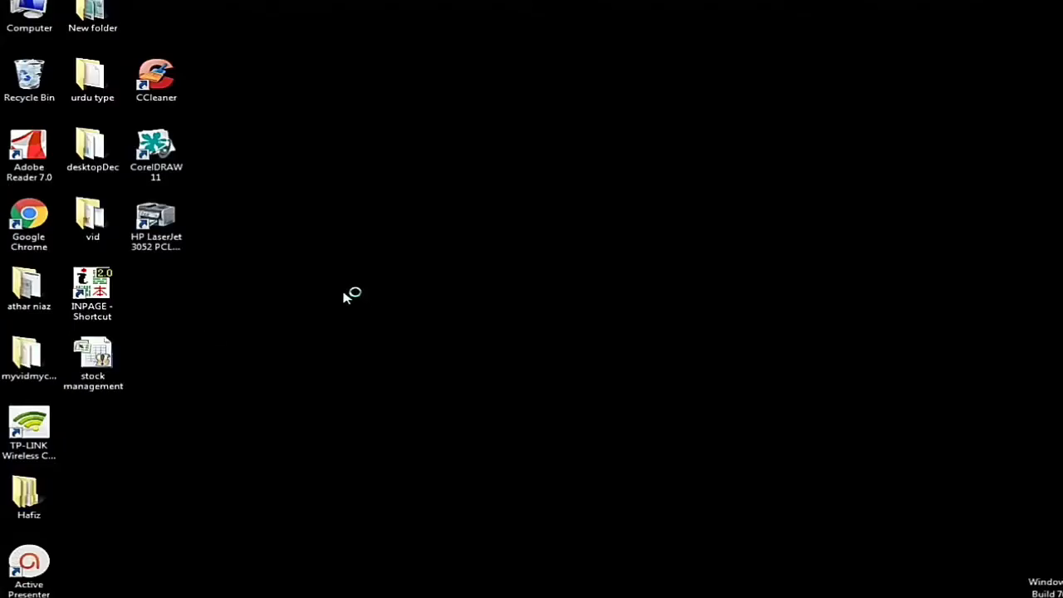
# Reopen the stock management workbook from the desktop and choose Pencils from the dropdown list in the form's Items cell C8.
pyautogui.click(104, 357)
pyautogui.doubleClick(103, 357)
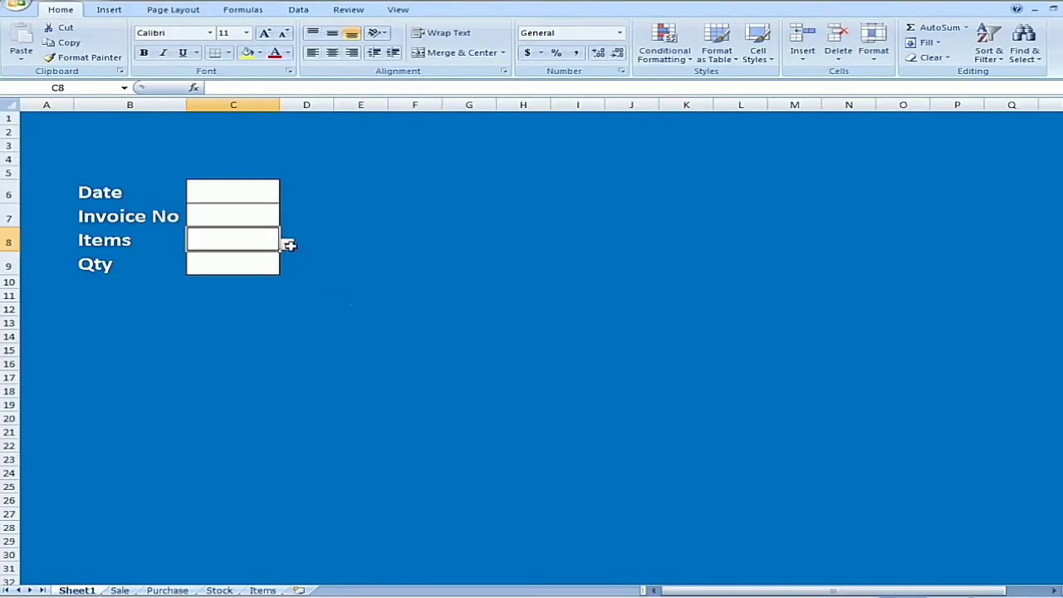
pyautogui.click(285, 245)
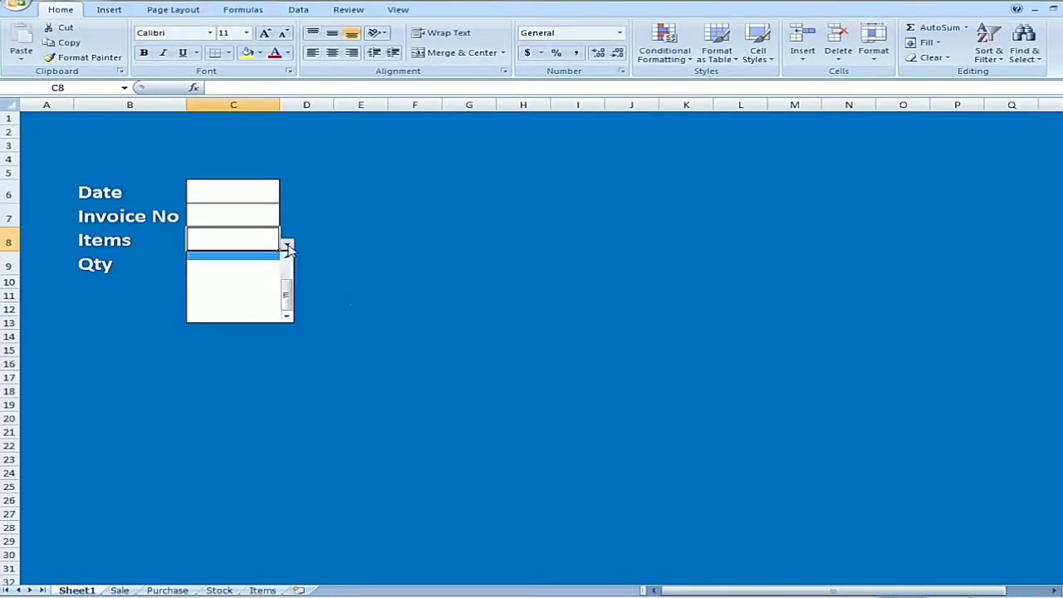
pyautogui.click(286, 245)
pyautogui.click(286, 245)
pyautogui.click(288, 279)
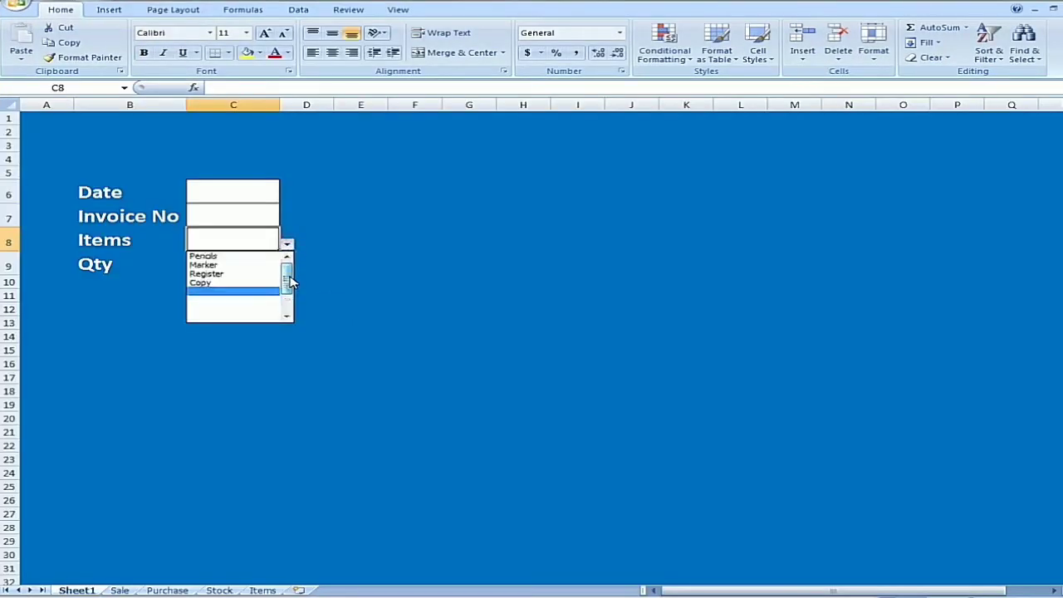
pyautogui.click(229, 258)
pyautogui.click(340, 244)
# Fill in the form on Sheet1 with Date 20.12.2020, Invoice No 100 and Qty 1000.
pyautogui.click(258, 191)
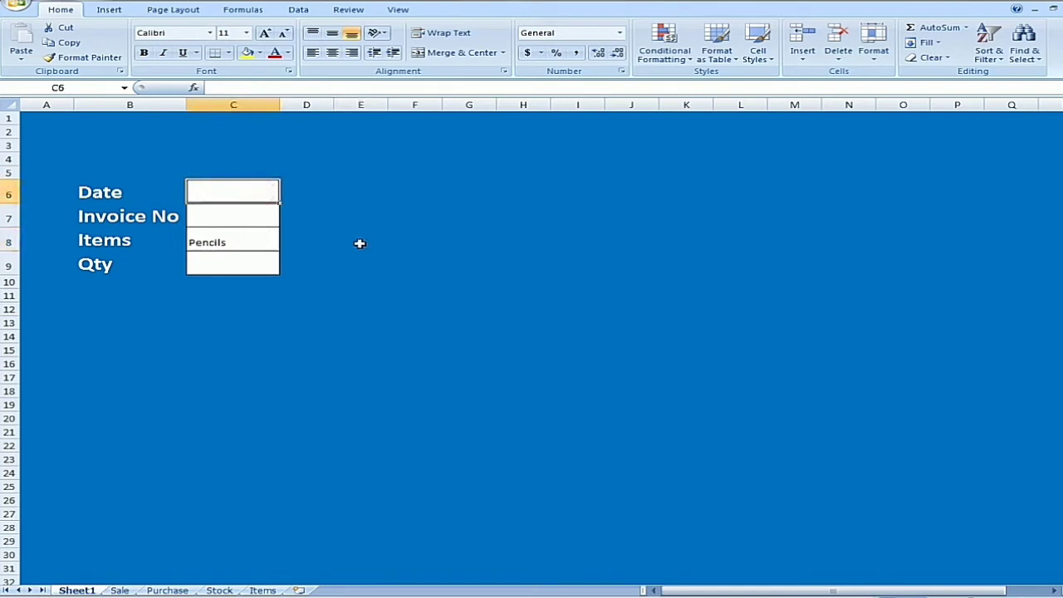
pyautogui.write('2020')
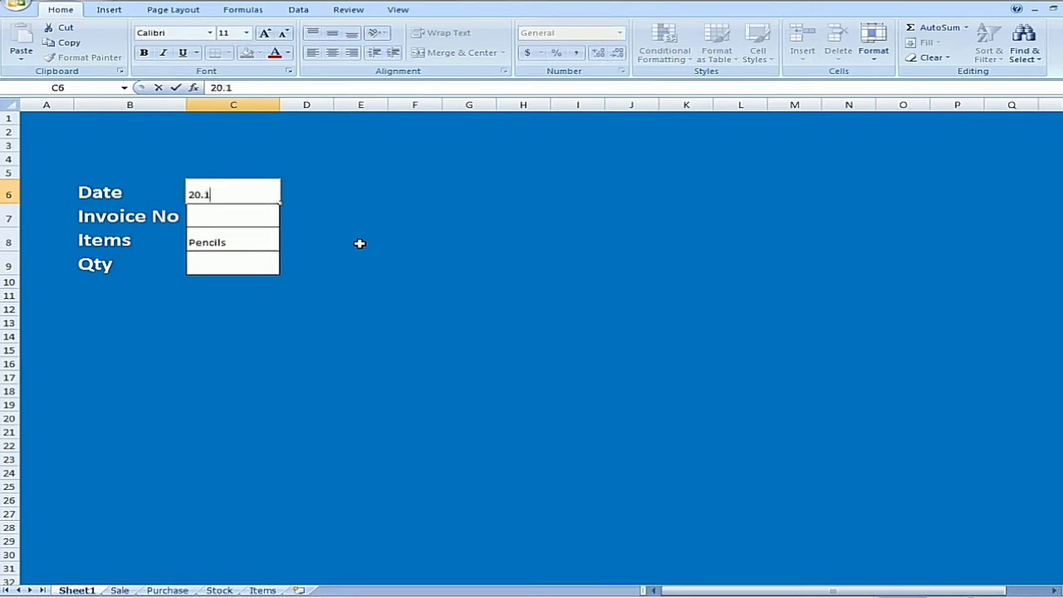
pyautogui.write('20')
pyautogui.click(256, 218)
pyautogui.write('1')
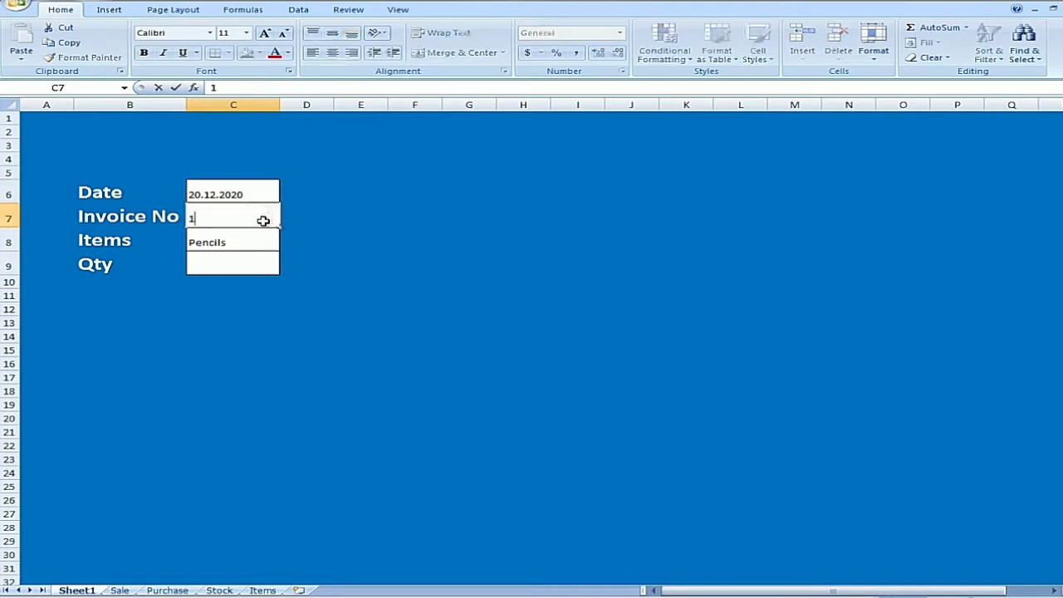
pyautogui.write('00')
pyautogui.click(244, 264)
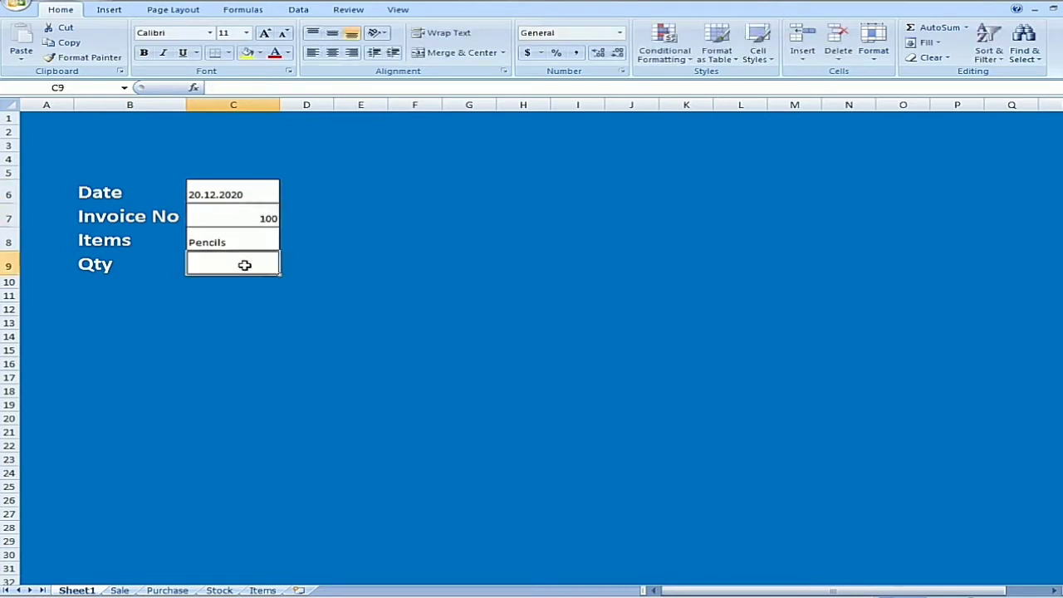
pyautogui.write('1000')
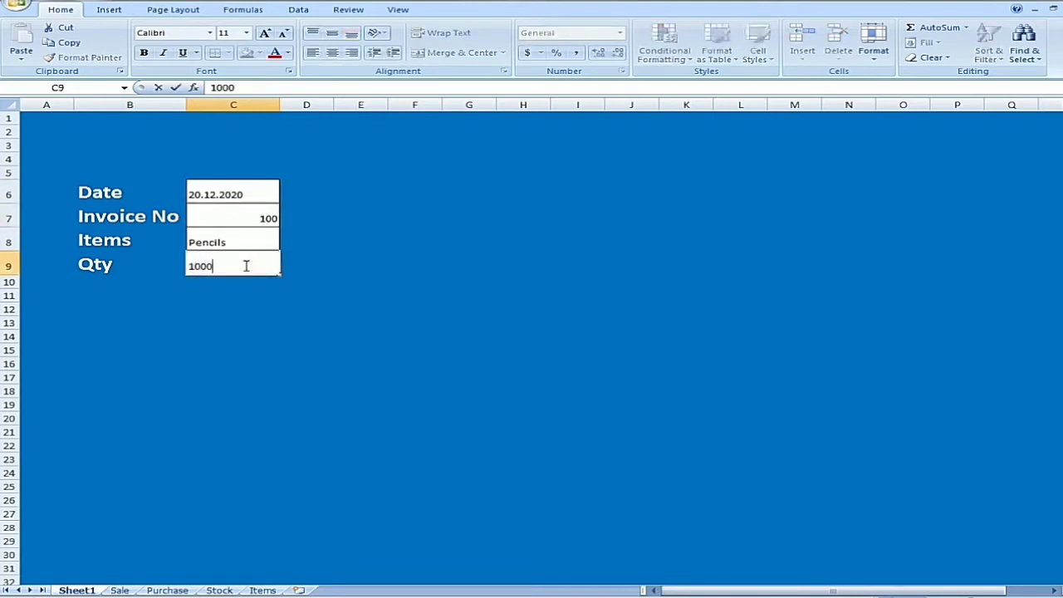
pyautogui.click(384, 241)
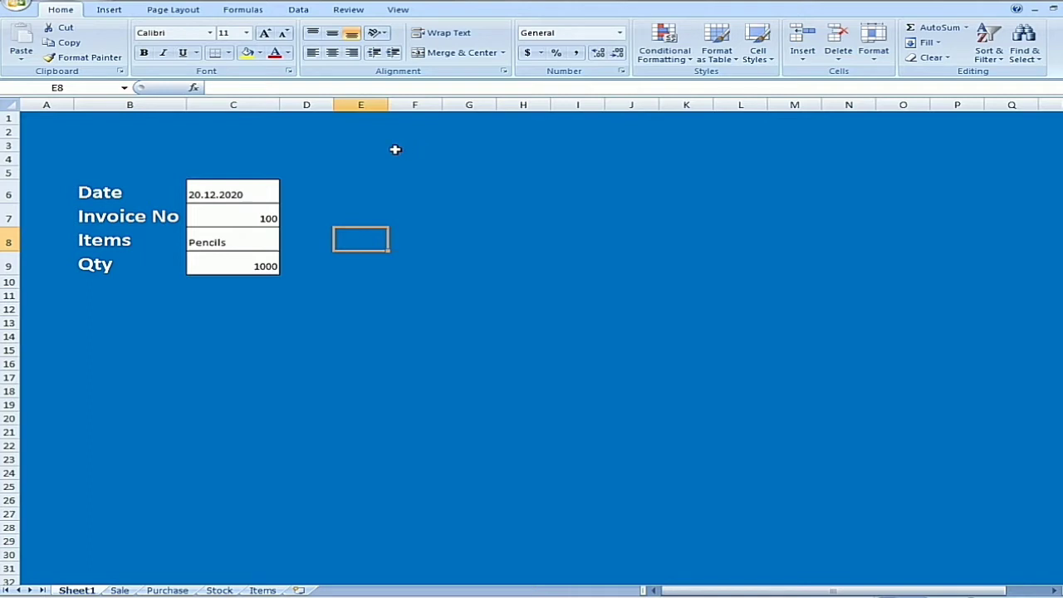
# Draw a rounded rectangle about 1.33" wide and 0.66" high below the form and apply the orange intense-effect shape style.
pyautogui.click(112, 11)
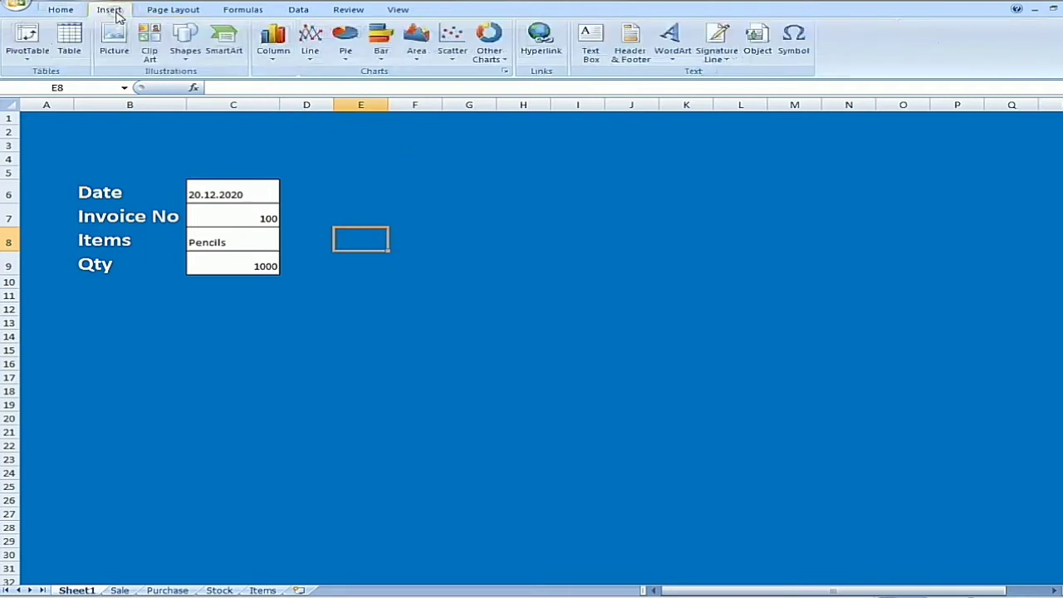
pyautogui.click(188, 46)
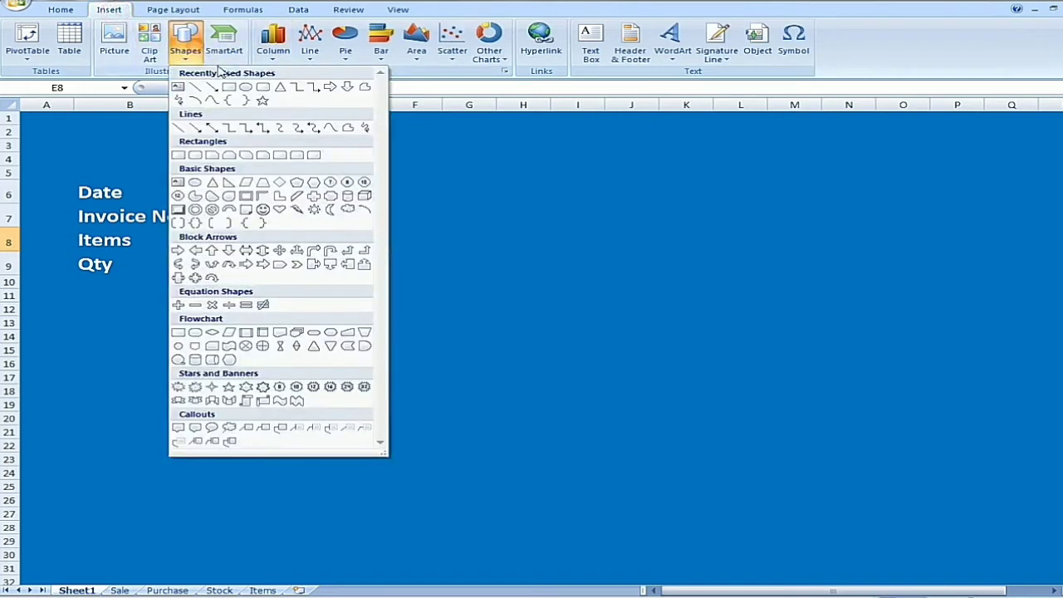
pyautogui.click(261, 88)
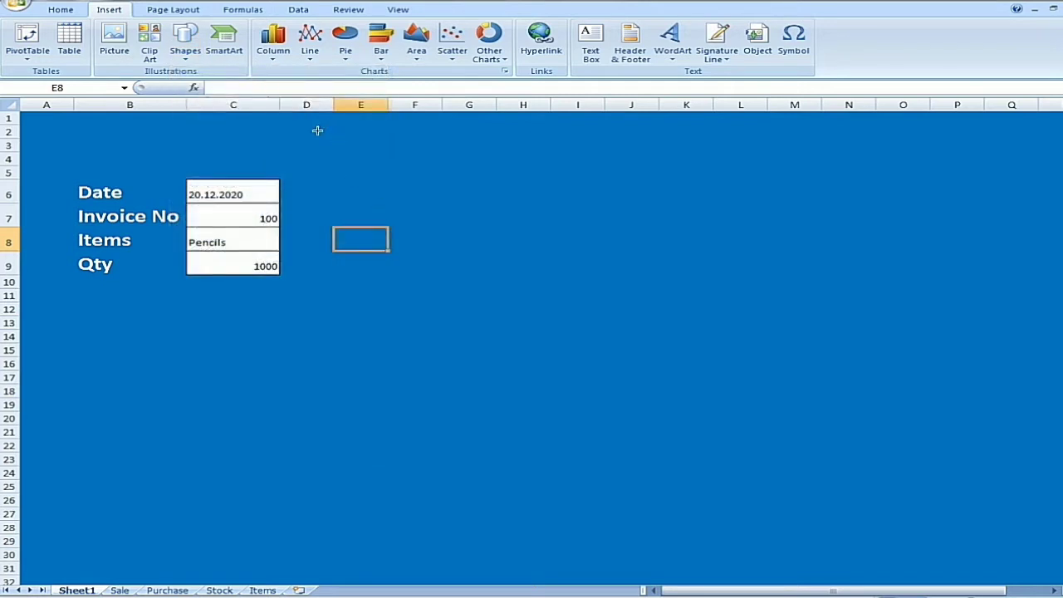
pyautogui.moveTo(116, 337); pyautogui.dragTo(224, 381)
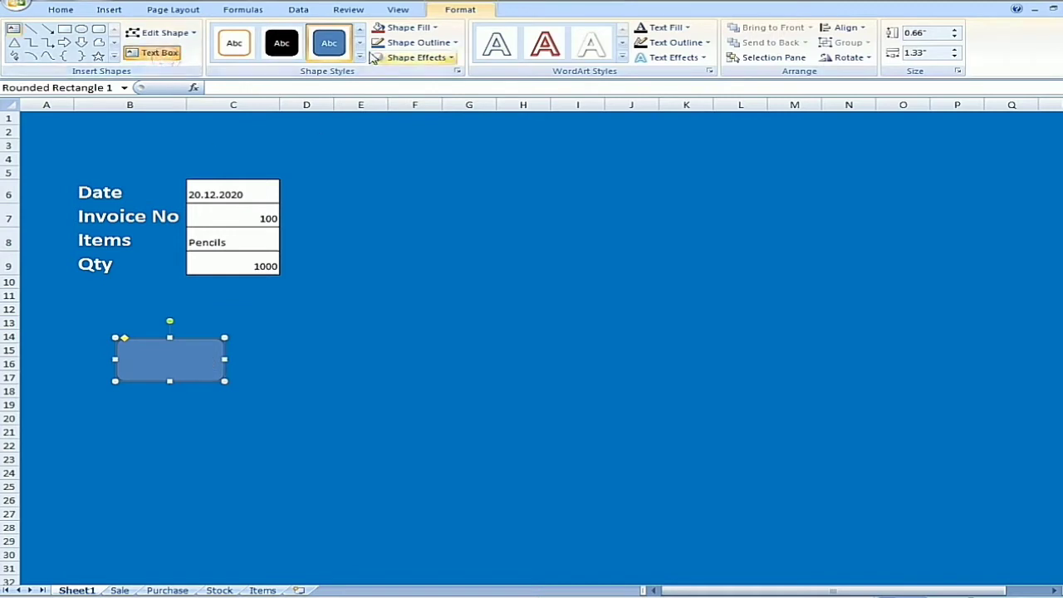
pyautogui.click(359, 57)
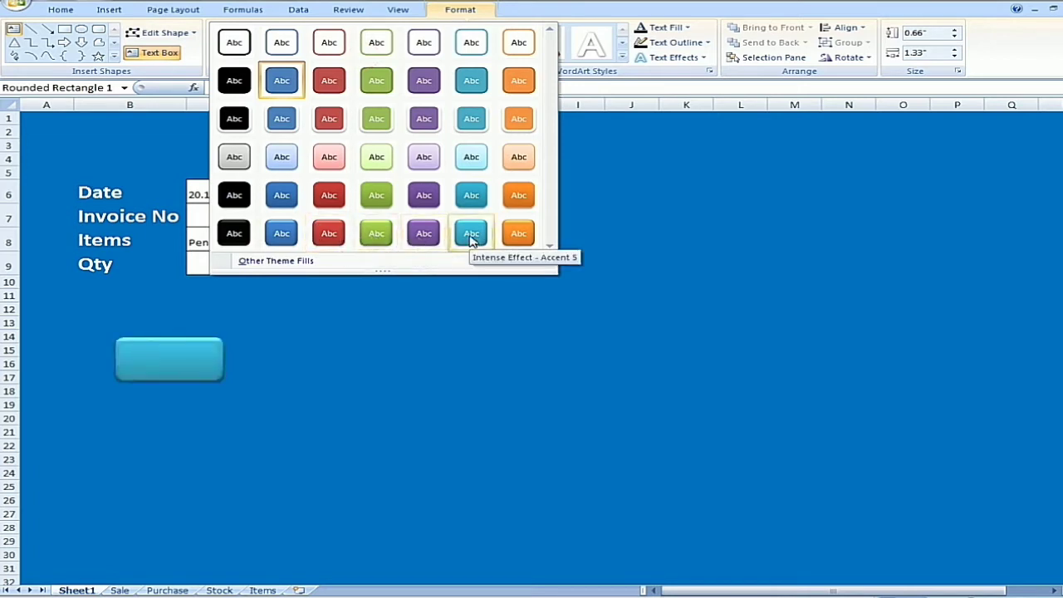
pyautogui.click(517, 237)
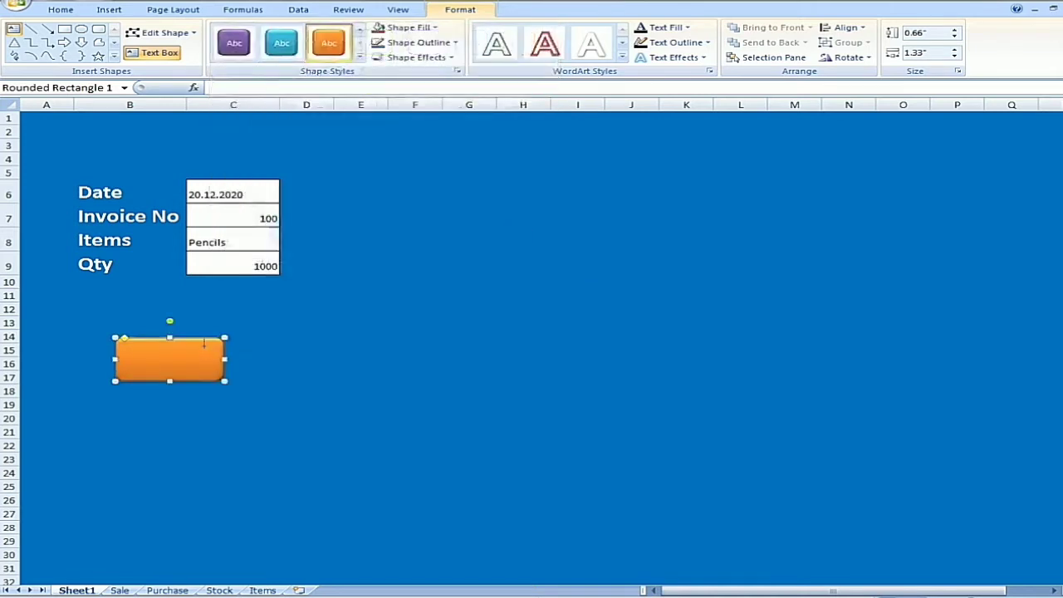
# Label the orange rounded rectangle Sale and format its text as bold, size 32, black.
pyautogui.click(183, 356)
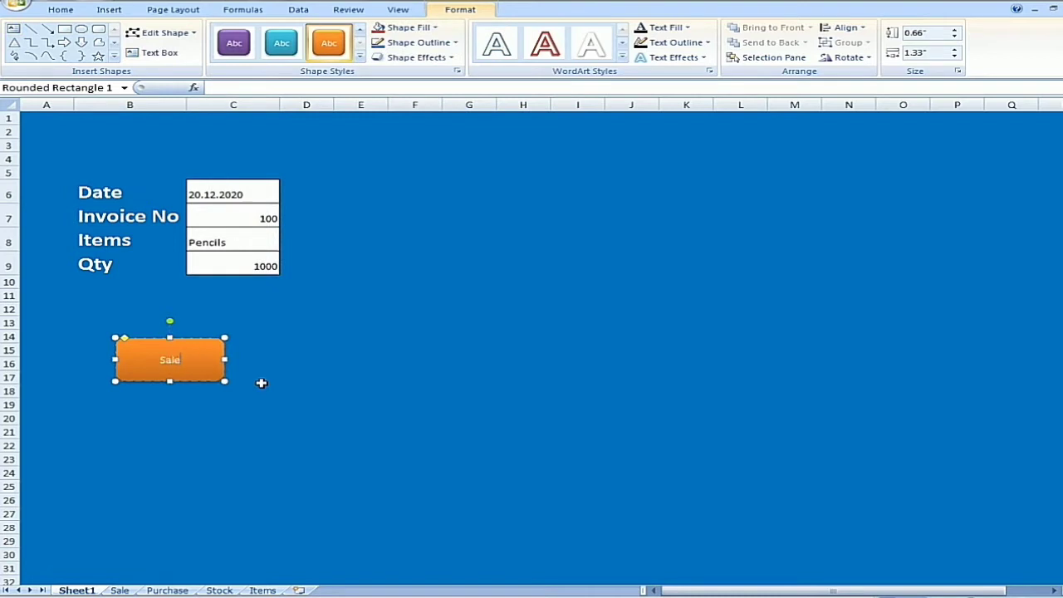
pyautogui.click(200, 362)
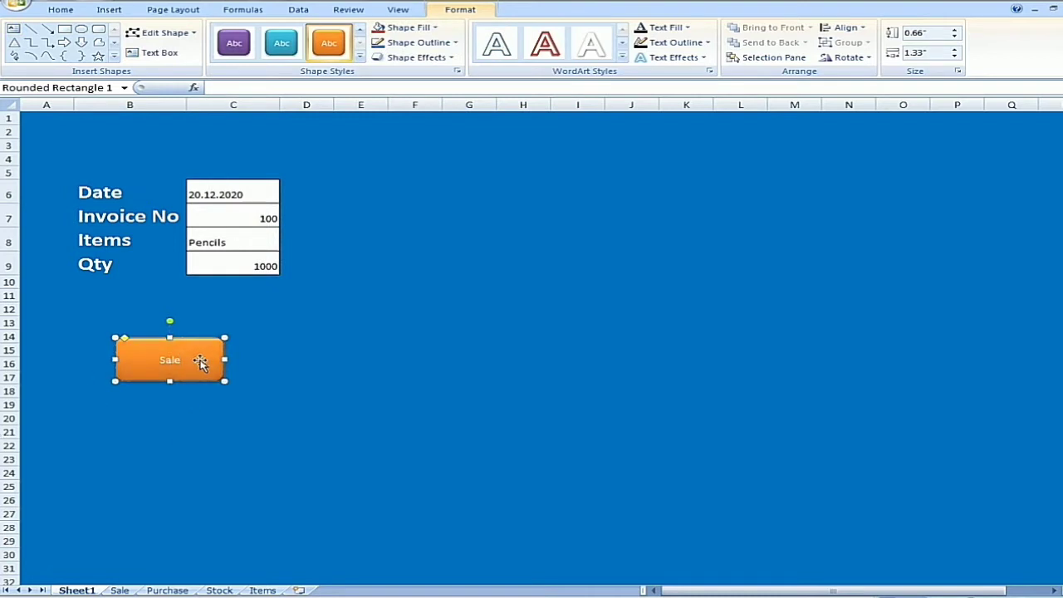
pyautogui.click(61, 10)
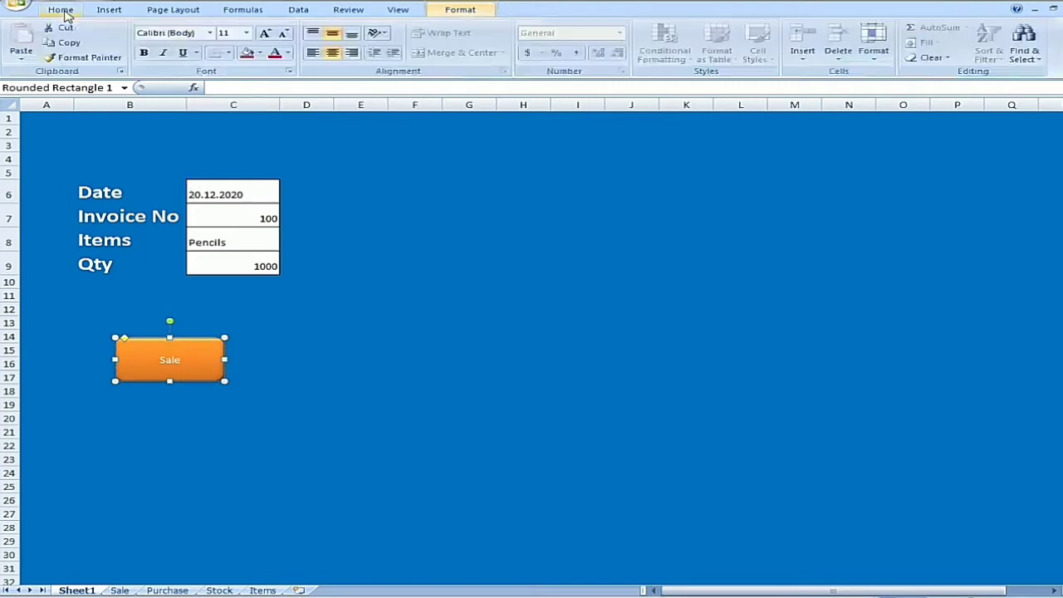
pyautogui.click(144, 53)
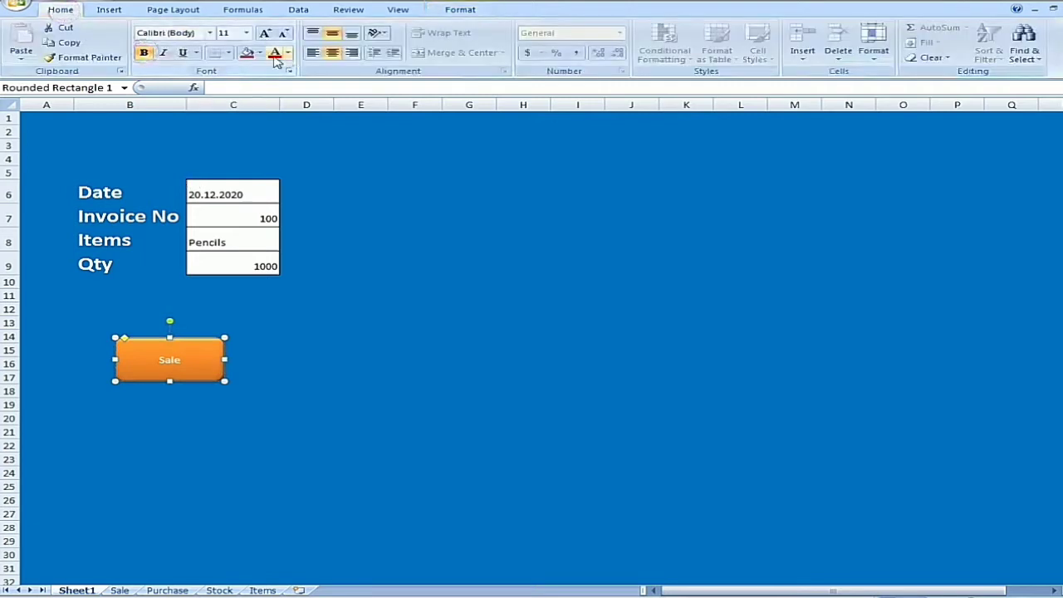
pyautogui.click(246, 32)
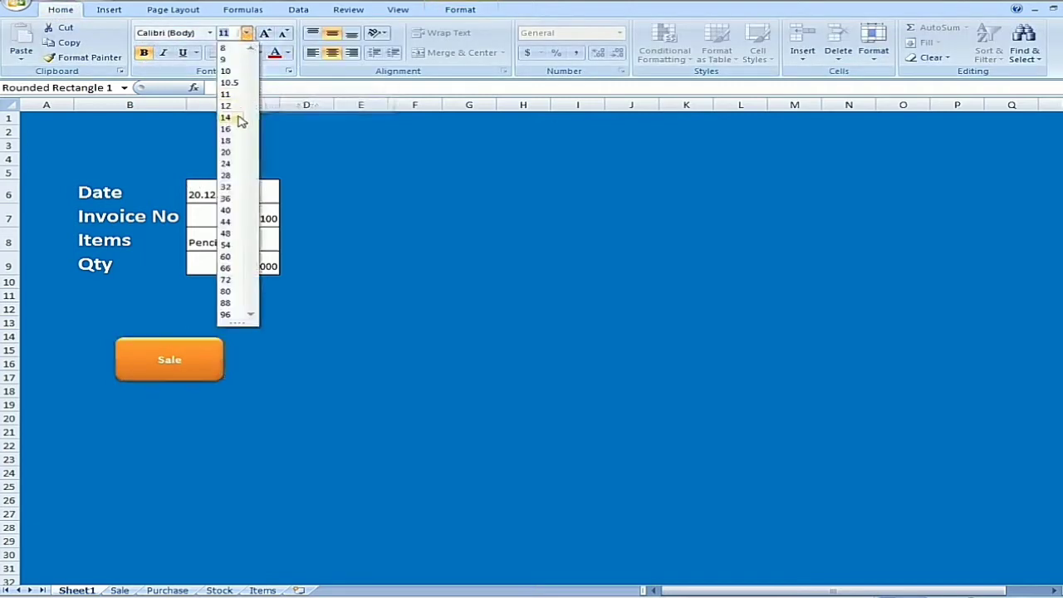
pyautogui.click(226, 188)
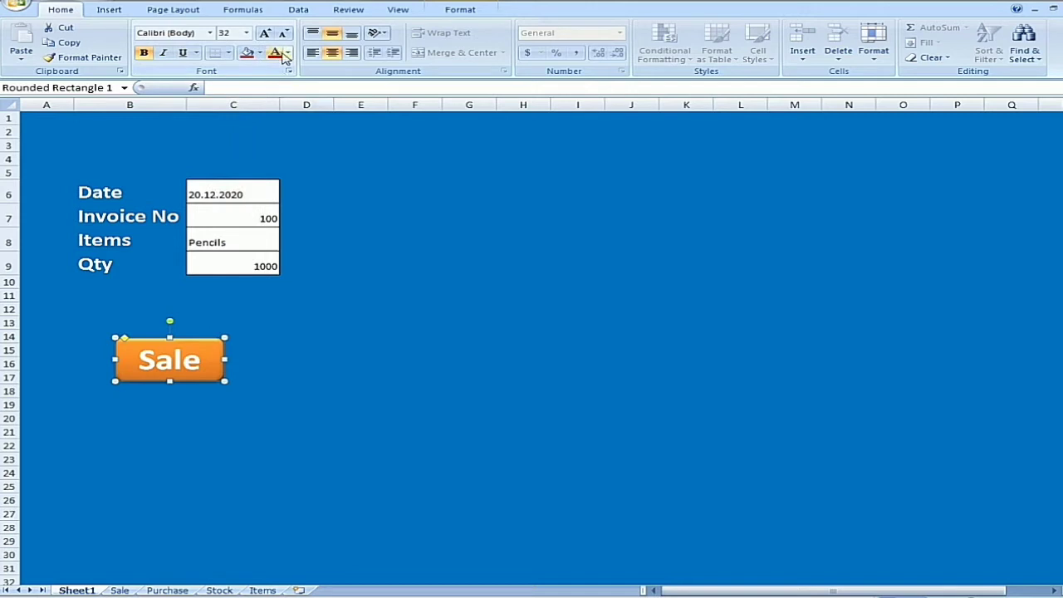
pyautogui.click(289, 54)
pyautogui.click(284, 94)
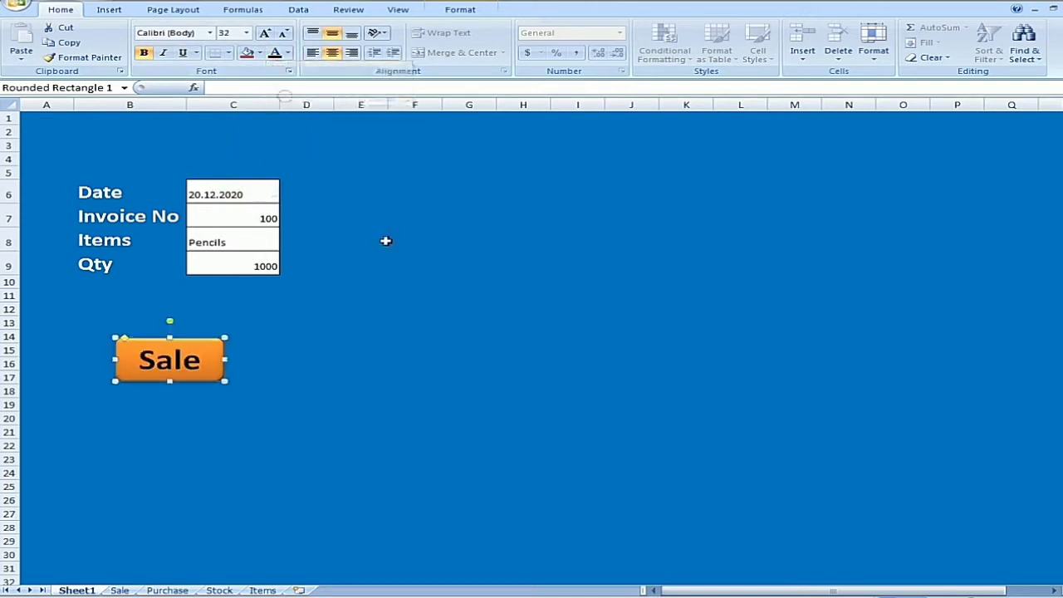
pyautogui.click(391, 260)
# Duplicate the Sale button shape and place the copy level with the original, against its right edge.
pyautogui.click(212, 363)
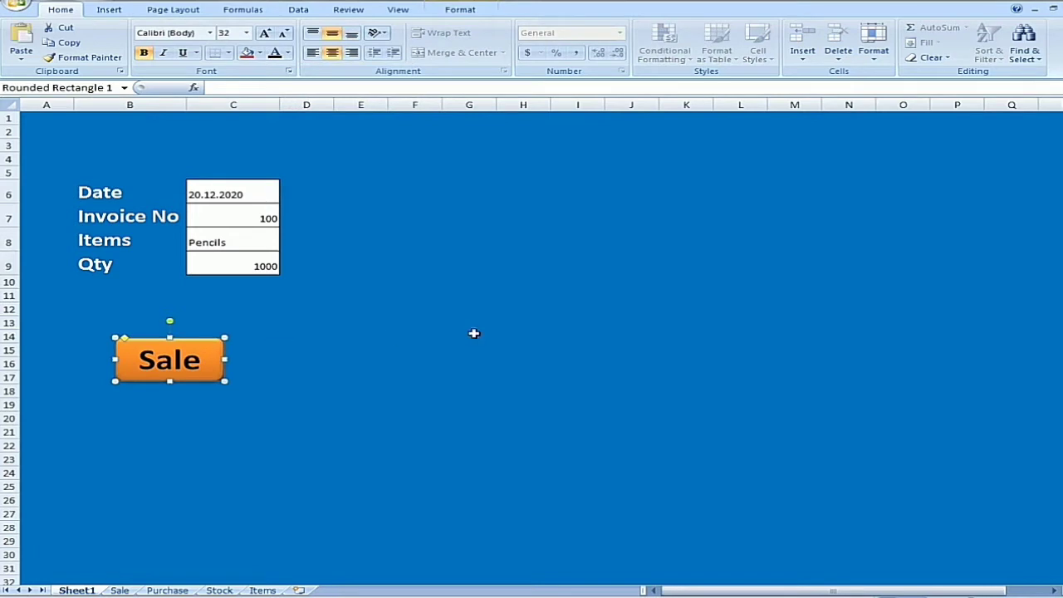
pyautogui.hotkey('ctrl', 'v')
pyautogui.press('Up')
pyautogui.press('Up')
pyautogui.press('Up')
pyautogui.press('Up')
pyautogui.press('Up')
pyautogui.press('Up')
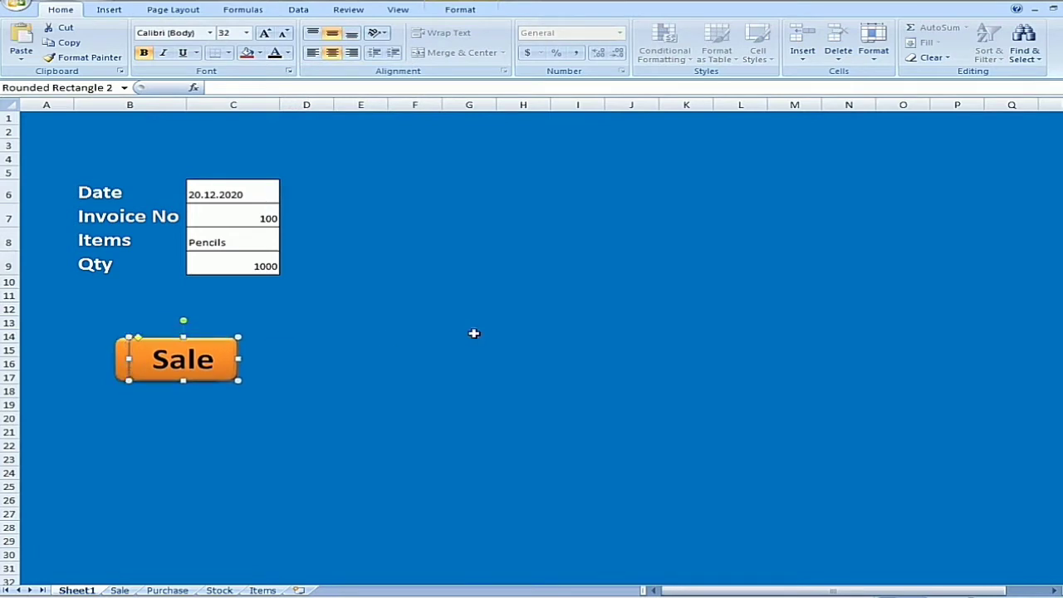
pyautogui.press('Right')
pyautogui.press('Right')
pyautogui.press('Right')
pyautogui.press('Right')
pyautogui.press('Right')
pyautogui.press('Right')
pyautogui.press('Right')
pyautogui.press('Right')
pyautogui.press('Right')
pyautogui.press('Right')
pyautogui.press('Right')
pyautogui.press('Right')
pyautogui.press('Right')
pyautogui.press('Right')
pyautogui.press('Right')
pyautogui.press('Right')
pyautogui.press('Right')
pyautogui.press('Right')
pyautogui.press('Right')
pyautogui.press('Right')
pyautogui.press('Right')
pyautogui.press('Right')
pyautogui.press('Right')
pyautogui.press('Right')
pyautogui.press('Right')
pyautogui.press('Right')
pyautogui.press('Right')
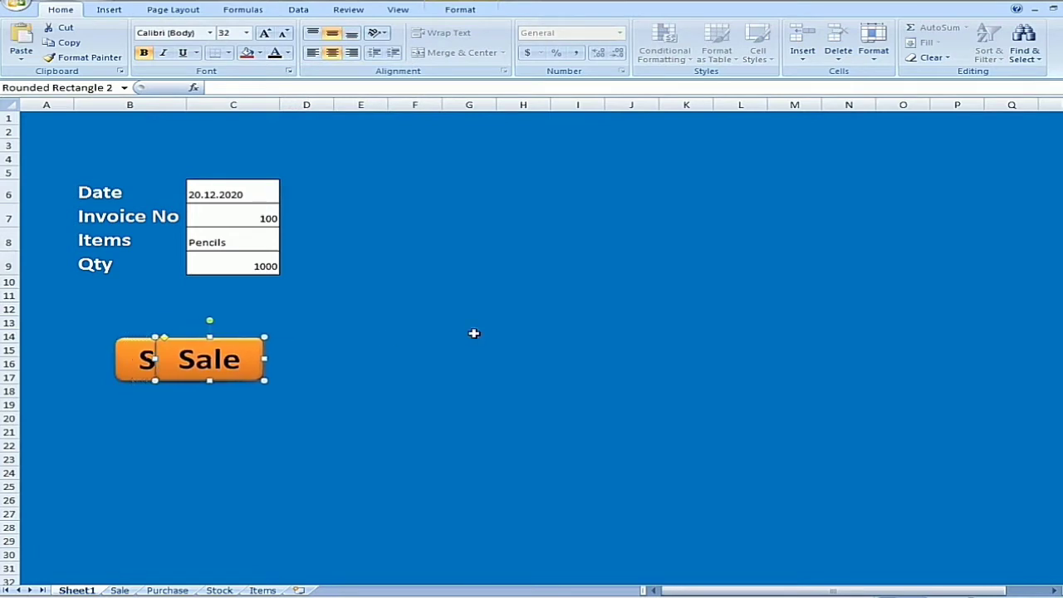
pyautogui.press('Right')
pyautogui.press('Right')
pyautogui.press('Right')
pyautogui.press('Right')
pyautogui.press('Right')
pyautogui.press('Right')
pyautogui.press('Right')
pyautogui.press('Right')
pyautogui.press('Right')
pyautogui.press('Right')
pyautogui.press('Right')
pyautogui.press('Right')
pyautogui.press('Right')
pyautogui.press('Right')
pyautogui.press('Right')
pyautogui.press('Right')
pyautogui.press('Right')
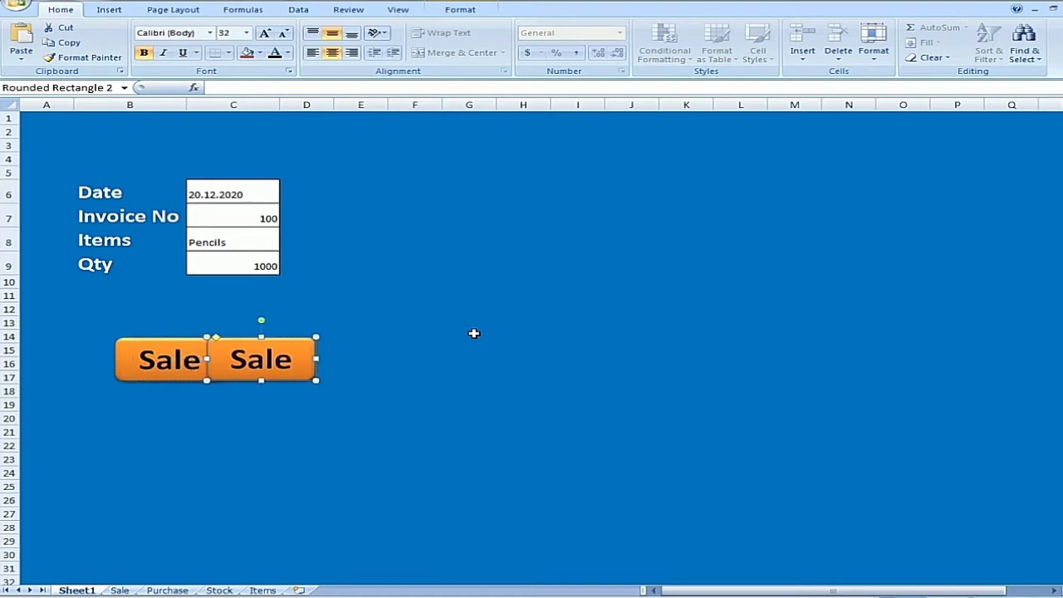
pyautogui.press('Right')
pyautogui.press('Right')
pyautogui.press('Right')
pyautogui.press('Right')
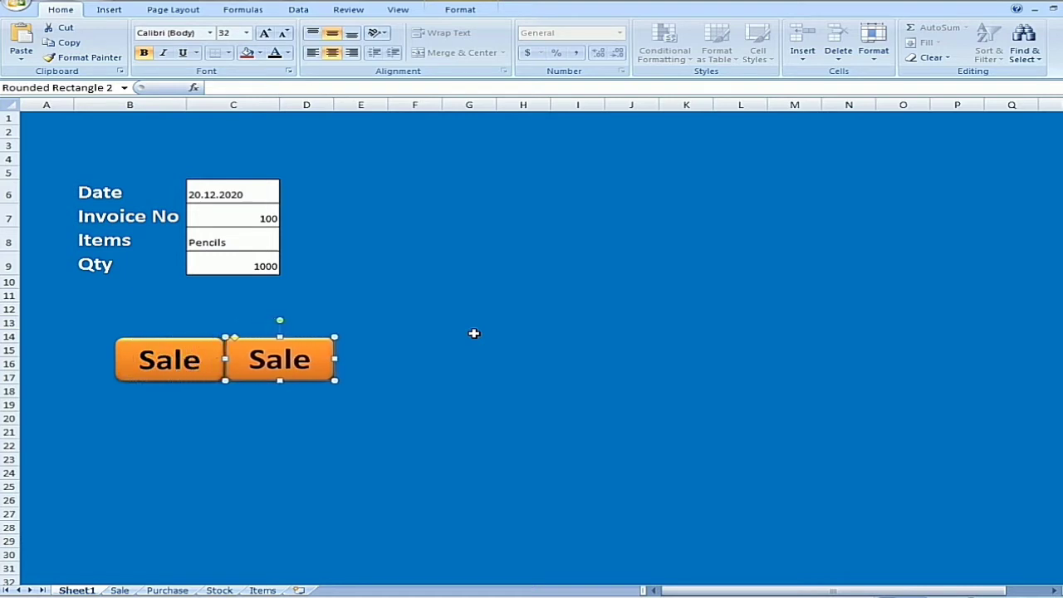
# Leave a small gap between the two Sale buttons and relabel the duplicate Purchase.
pyautogui.press('Left')
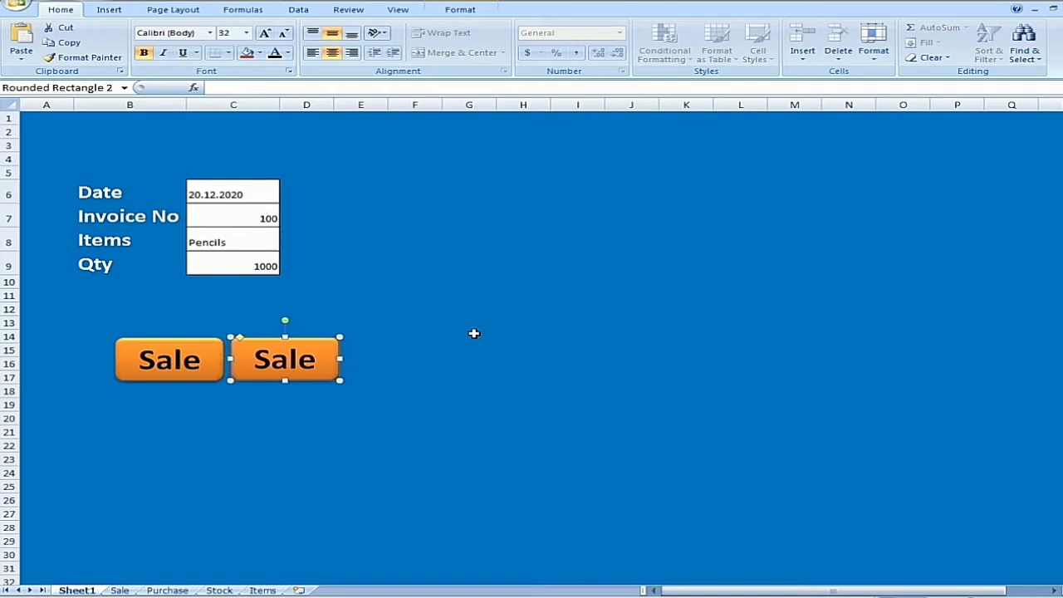
pyautogui.click(318, 358)
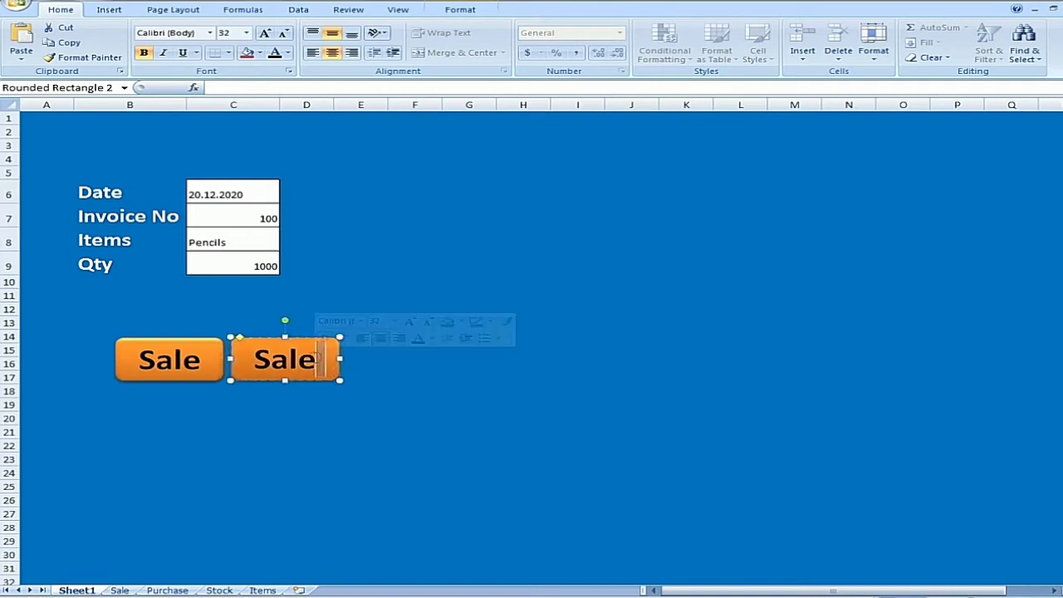
pyautogui.press('BackSpace')
pyautogui.press('BackSpace')
pyautogui.press('BackSpace')
pyautogui.press('BackSpace')
pyautogui.press('BackSpace')
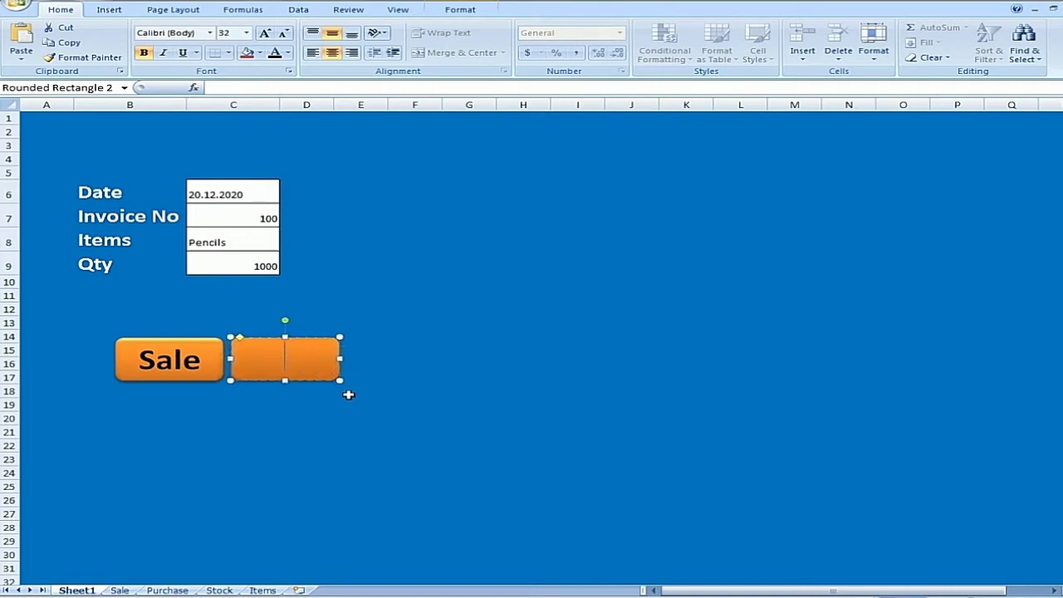
pyautogui.write('Purchase')
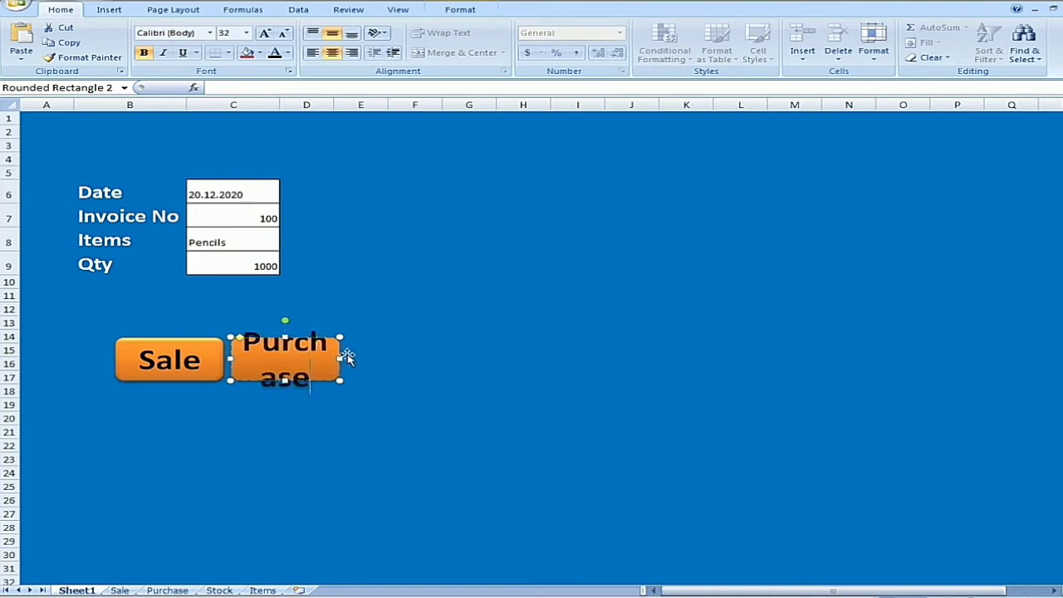
# Widen the Purchase button until its label fits on one line, and extend the Sale button's outer edge to nearly the same width.
pyautogui.moveTo(342, 356); pyautogui.dragTo(399, 356)
pyautogui.click(366, 428)
pyautogui.click(212, 367)
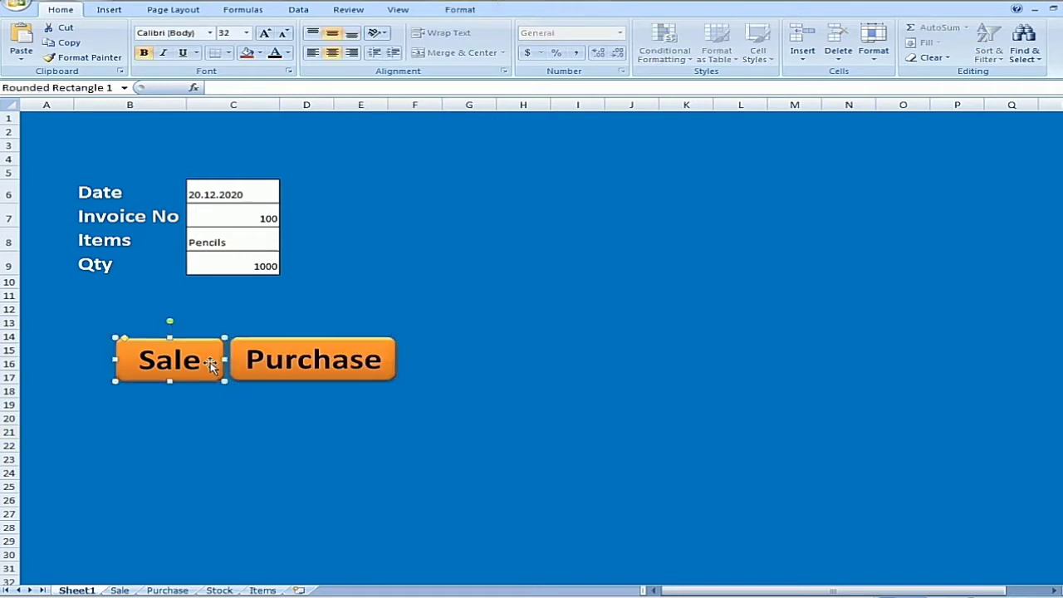
pyautogui.moveTo(118, 358); pyautogui.dragTo(68, 359)
pyautogui.click(272, 432)
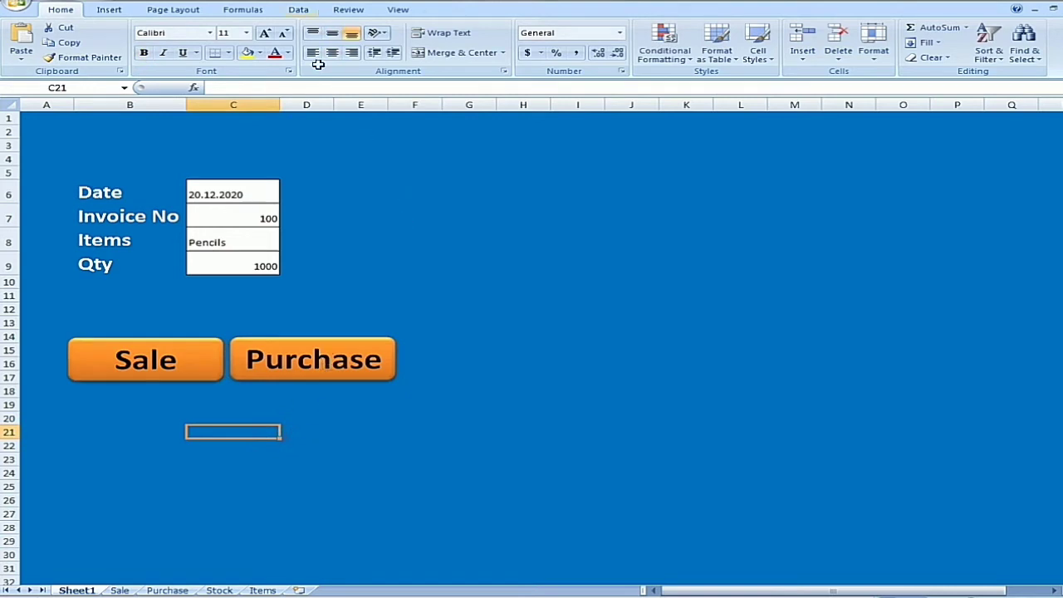
# Duplicate the Sale and Purchase buttons together and place the copies side by side above the form's rows, spanning columns D to J.
pyautogui.click(186, 352)
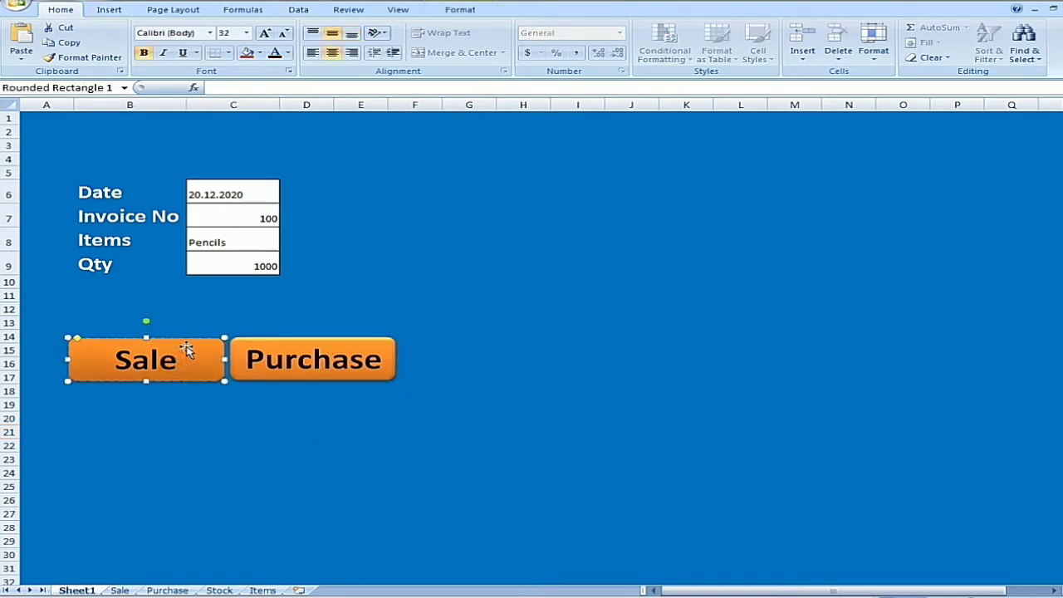
pyautogui.keyDown('shift'); pyautogui.click(286, 359); pyautogui.keyUp('shift')
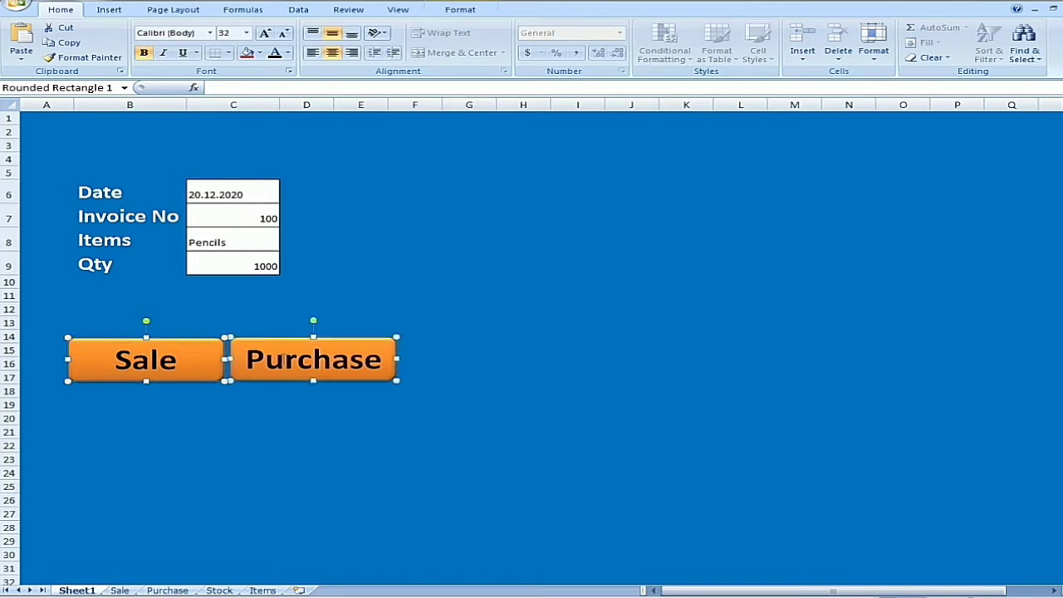
pyautogui.keyDown('shift'); pyautogui.click(301, 340); pyautogui.keyUp('shift')
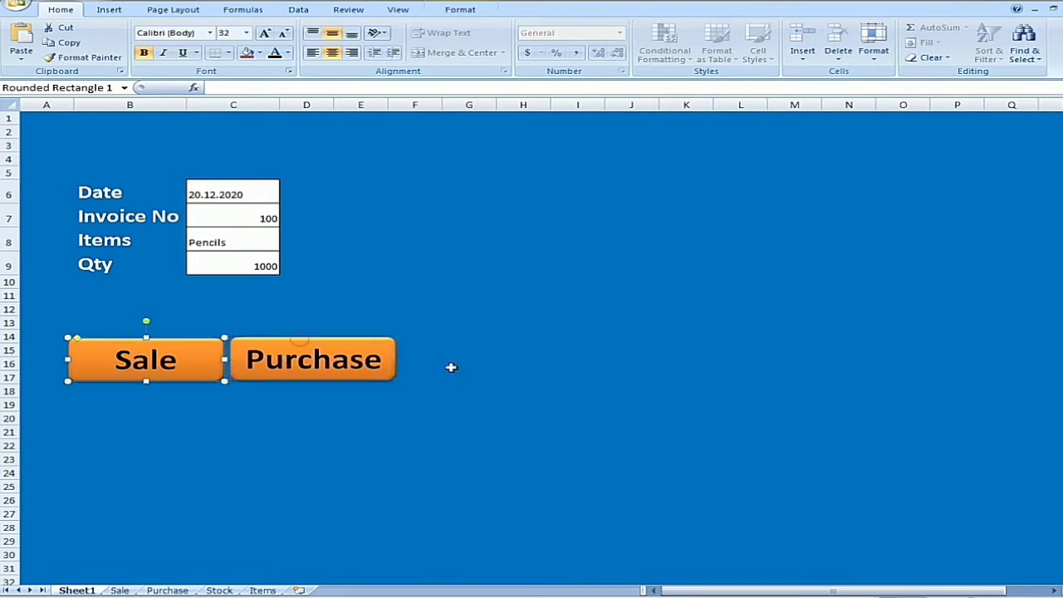
pyautogui.keyDown('shift'); pyautogui.click(291, 355); pyautogui.keyUp('shift')
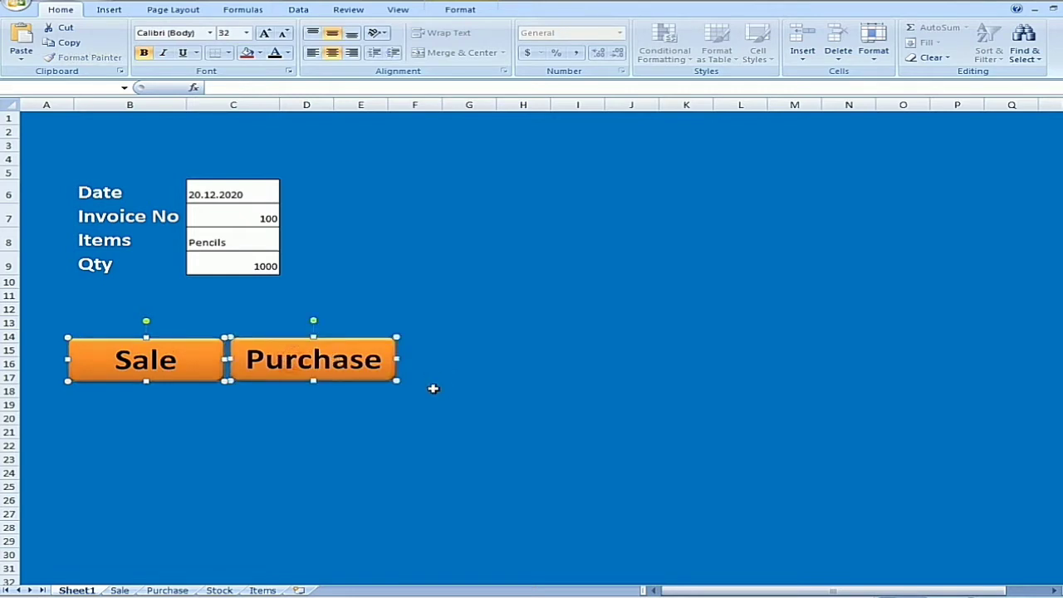
pyautogui.hotkey('ctrl', 'd')
pyautogui.press('Up')
pyautogui.press('Up')
pyautogui.press('Up')
pyautogui.press('Up')
pyautogui.press('Up')
pyautogui.press('Up')
pyautogui.press('Up')
pyautogui.press('Up')
pyautogui.press('Up')
pyautogui.press('Up')
pyautogui.press('Up')
pyautogui.press('Up')
pyautogui.press('Up')
pyautogui.press('Up')
pyautogui.press('Up')
pyautogui.press('Up')
pyautogui.press('Up')
pyautogui.press('Up')
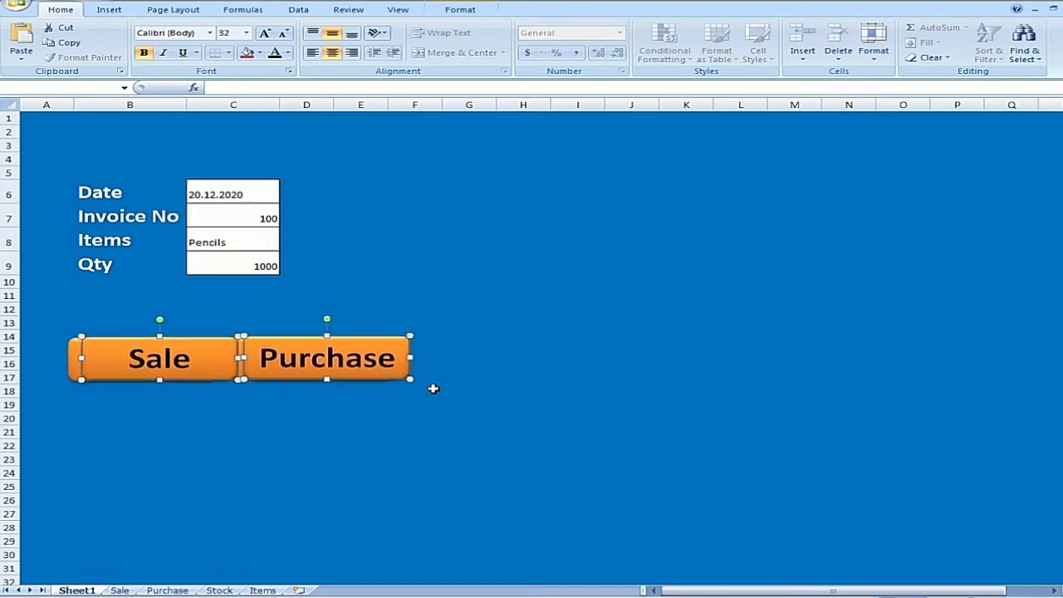
pyautogui.press('Up')
pyautogui.press('Up')
pyautogui.press('Up')
pyautogui.press('Up')
pyautogui.press('Up')
pyautogui.press('Up')
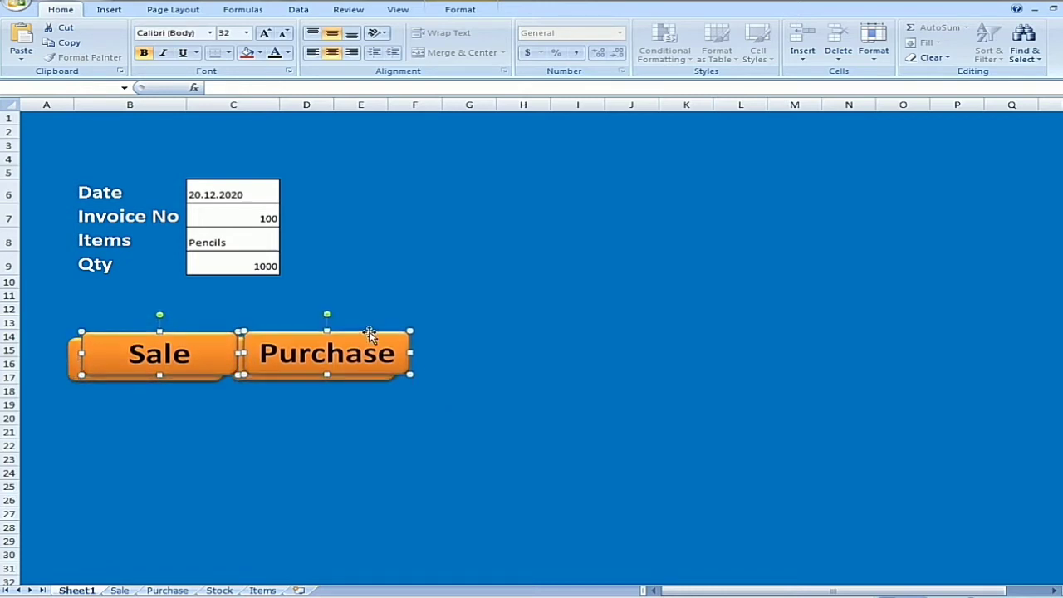
pyautogui.moveTo(370, 333); pyautogui.dragTo(608, 126)
pyautogui.click(610, 280)
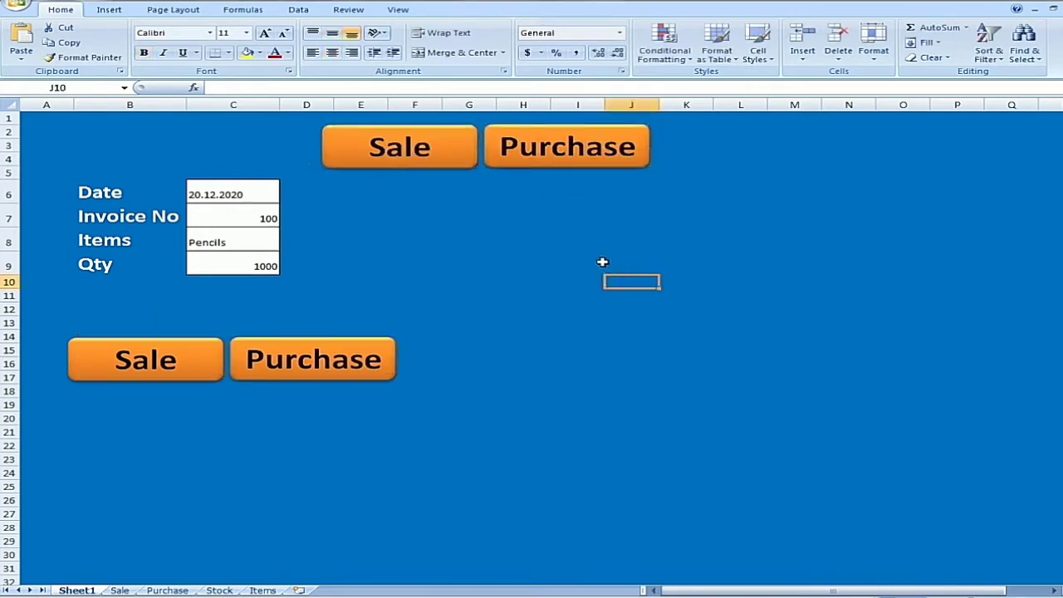
# Duplicate the upper Purchase button and align the copy in the same row, just right of it with a small gap.
pyautogui.click(607, 142)
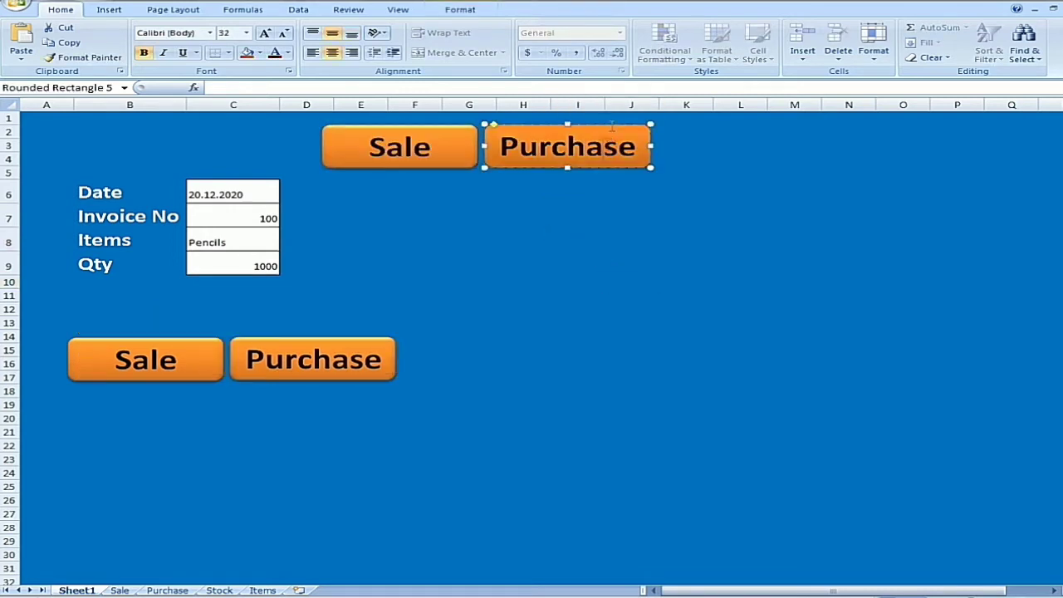
pyautogui.hotkey('ctrl', 'd')
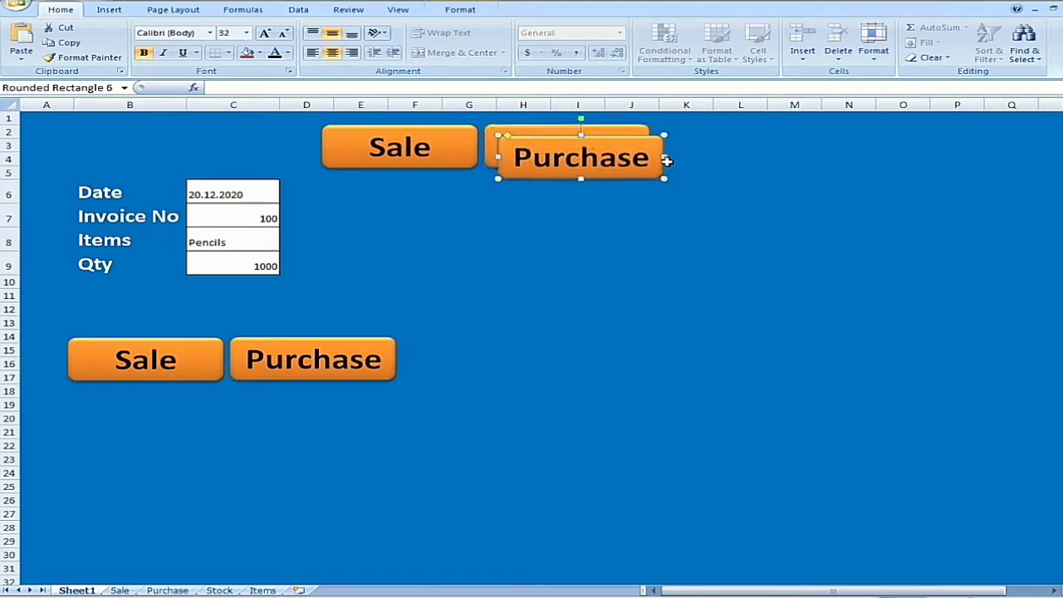
pyautogui.press('Up')
pyautogui.press('Up')
pyautogui.press('Up')
pyautogui.press('Up')
pyautogui.press('Up')
pyautogui.press('Up')
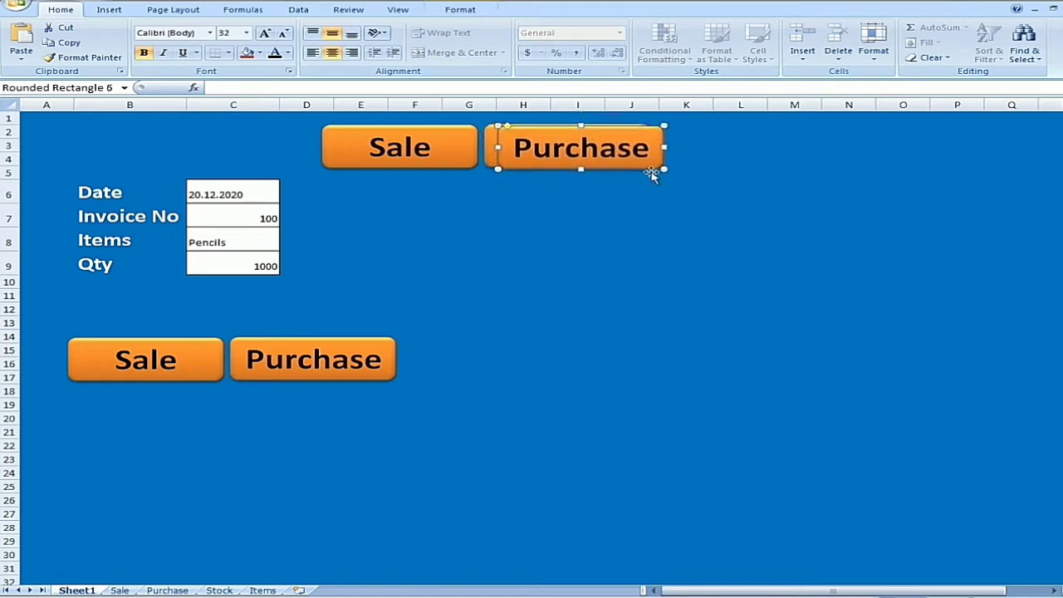
pyautogui.press('Right')
pyautogui.press('Right')
pyautogui.press('Right')
pyautogui.press('Right')
pyautogui.press('Right')
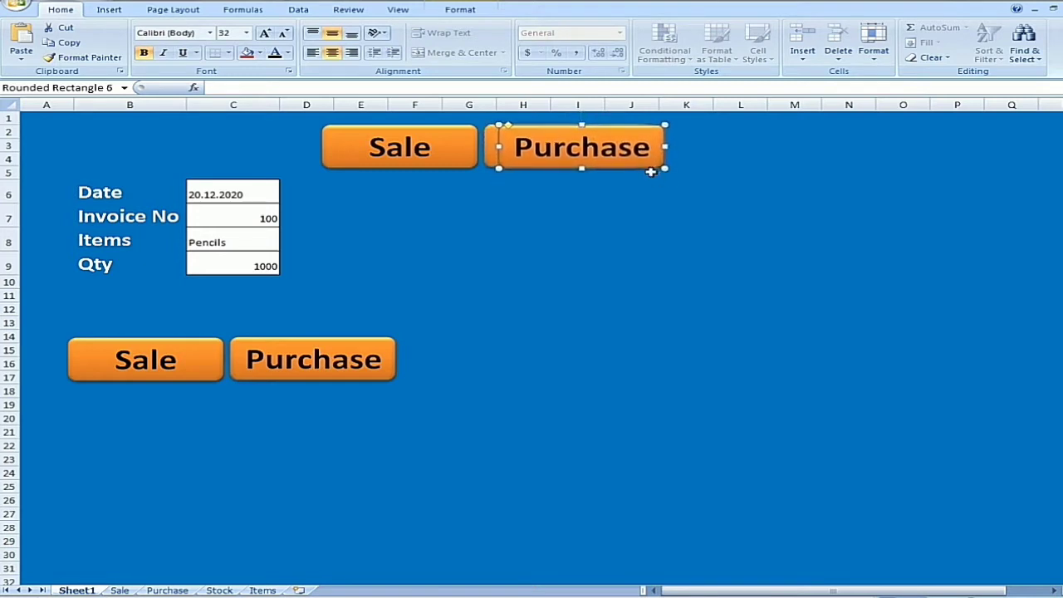
pyautogui.press('Right')
pyautogui.press('Right')
pyautogui.press('Right')
pyautogui.press('Right')
pyautogui.press('Right')
pyautogui.press('Right')
pyautogui.press('Right')
pyautogui.press('Right')
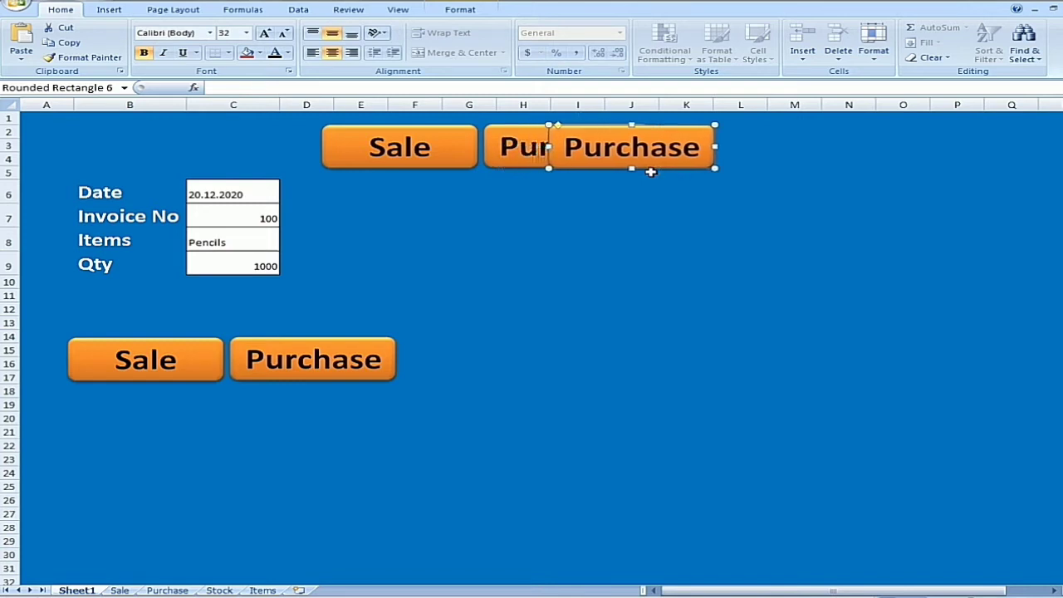
pyautogui.press('Right')
pyautogui.press('Right')
pyautogui.press('Right')
pyautogui.press('Right')
pyautogui.press('Right')
pyautogui.press('Right')
pyautogui.press('Right')
pyautogui.press('Right')
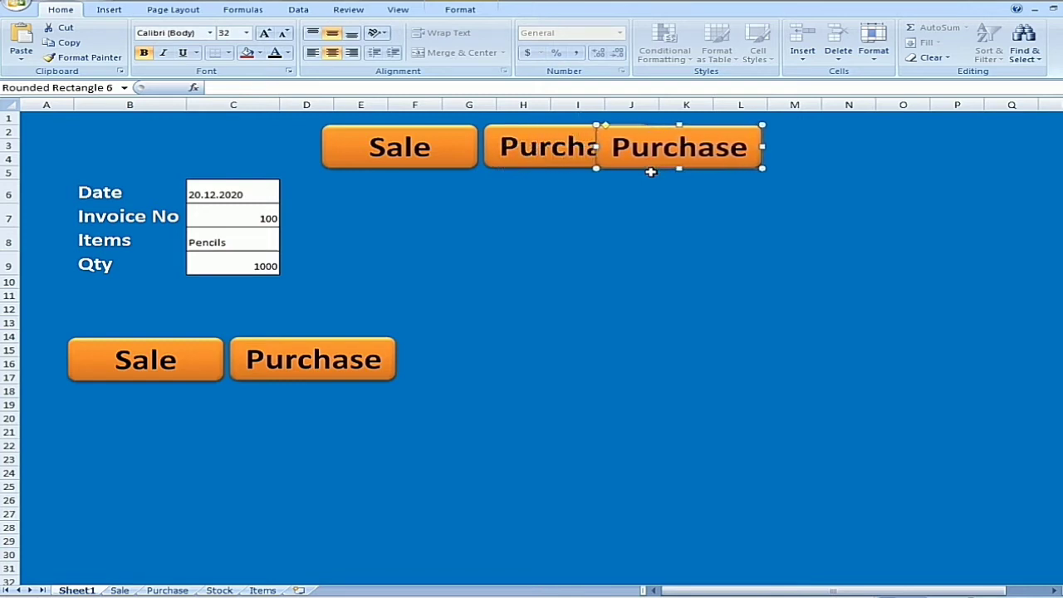
pyautogui.press('Right')
pyautogui.press('Right')
pyautogui.press('Right')
pyautogui.press('Right')
pyautogui.press('Right')
pyautogui.press('Right')
pyautogui.press('Right')
pyautogui.press('Right')
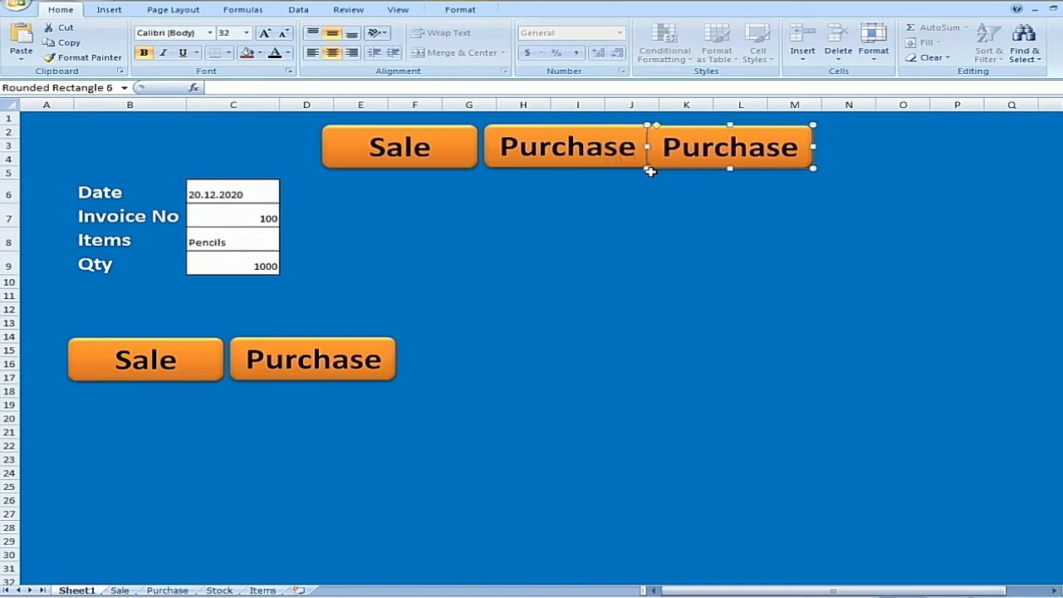
pyautogui.press('Right')
pyautogui.press('Right')
pyautogui.press('Right')
pyautogui.press('Right')
pyautogui.press('Right')
pyautogui.press('Right')
pyautogui.press('Right')
pyautogui.press('Right')
pyautogui.press('Right')
pyautogui.press('Right')
pyautogui.press('Left')
pyautogui.press('Left')
pyautogui.press('Left')
pyautogui.press('Left')
pyautogui.press('Left')
pyautogui.press('Left')
pyautogui.press('Left')
pyautogui.press('Left')
pyautogui.press('Left')
pyautogui.press('Left')
pyautogui.press('Left')
pyautogui.press('Left')
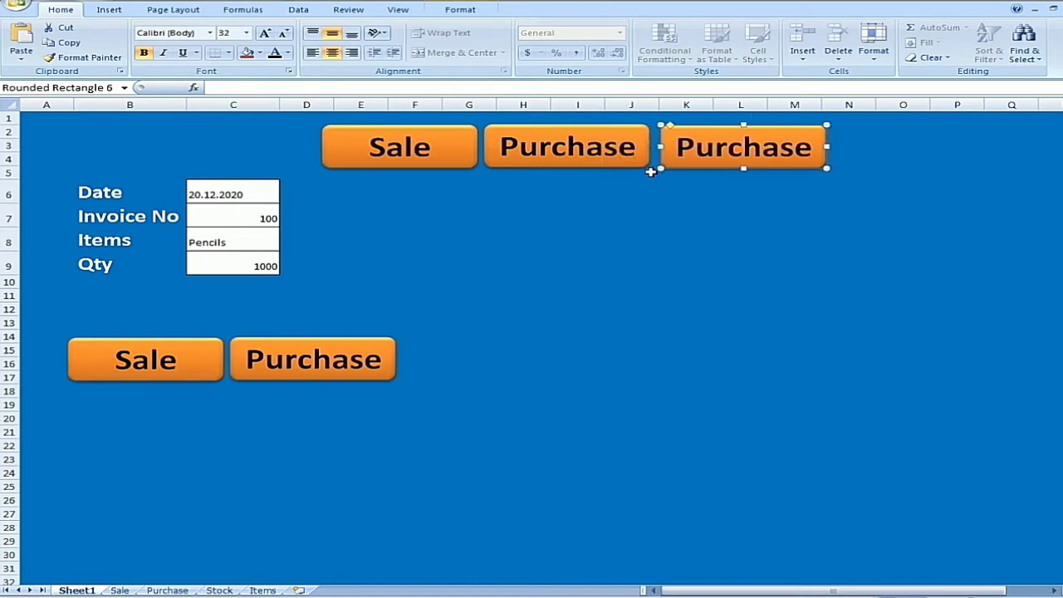
pyautogui.press('Left')
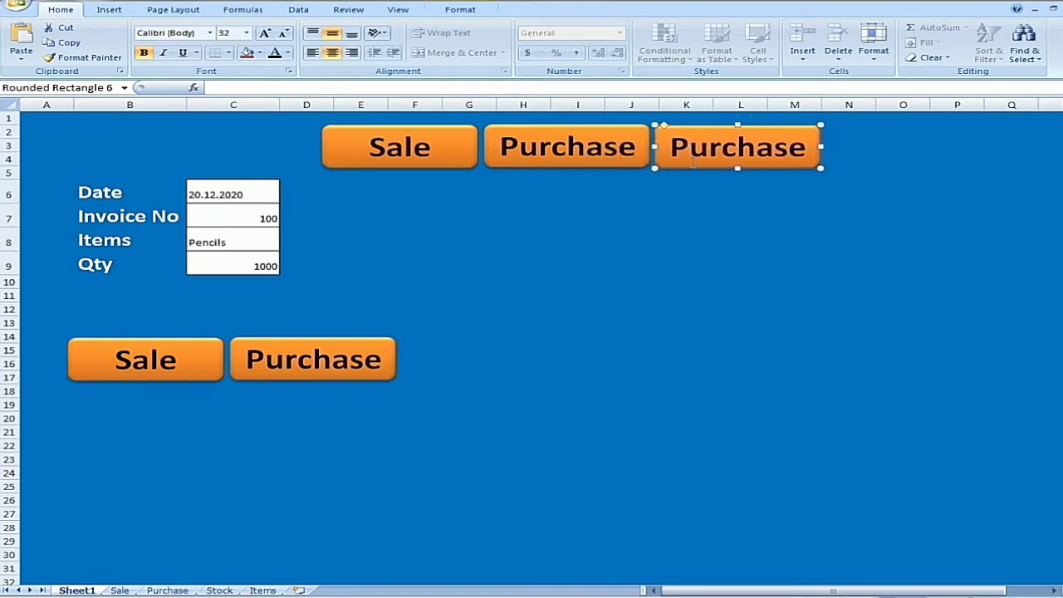
# Relabel the third button in the upper row Stock.
pyautogui.press('Delete')
pyautogui.press('Delete')
pyautogui.press('Delete')
pyautogui.press('Delete')
pyautogui.press('Delete')
pyautogui.press('Delete')
pyautogui.press('Delete')
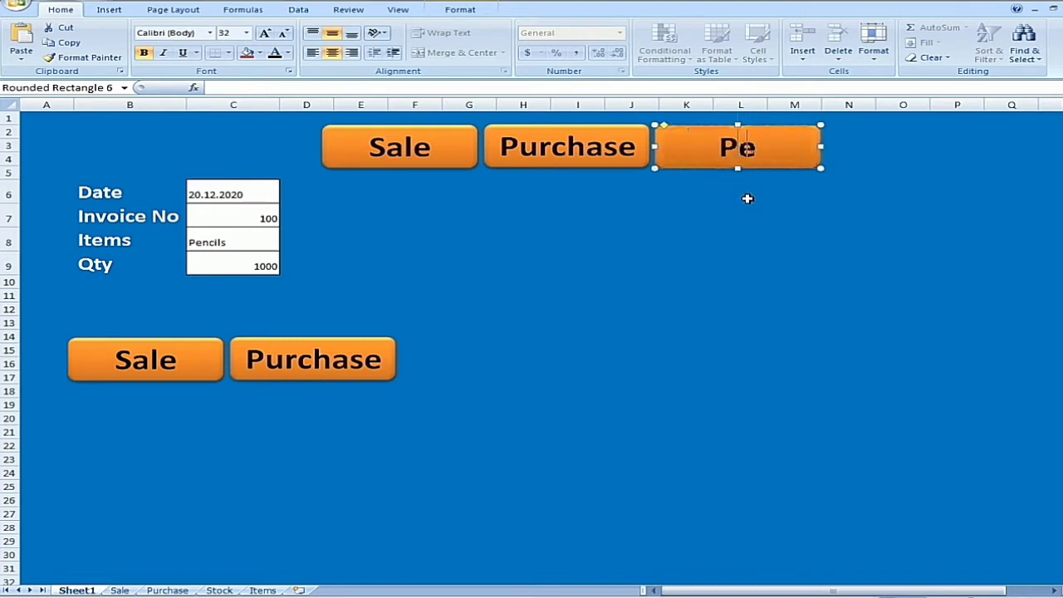
pyautogui.press('BackSpace')
pyautogui.write('Stock')
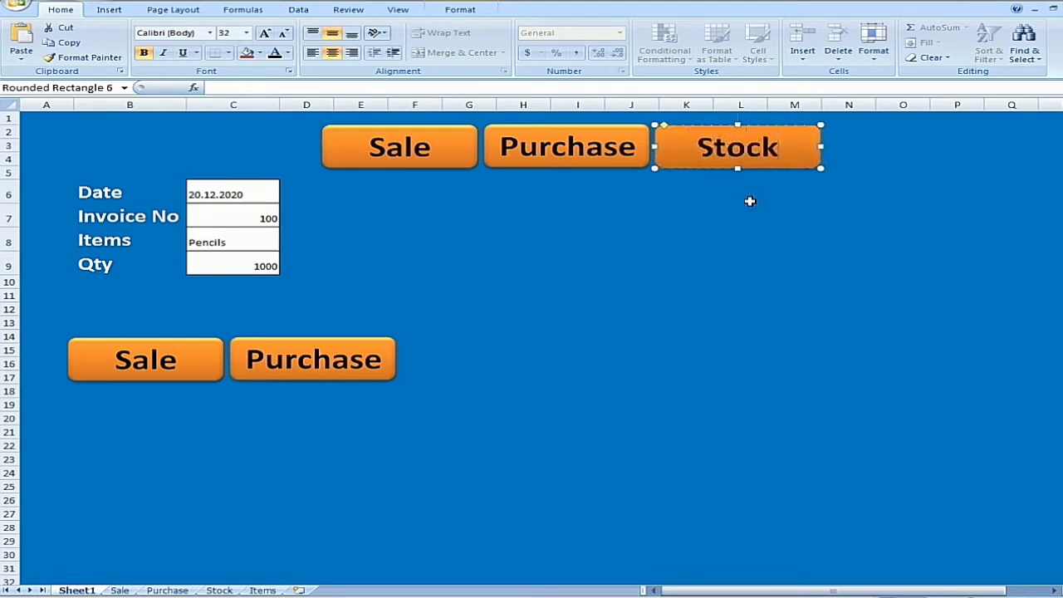
pyautogui.click(749, 201)
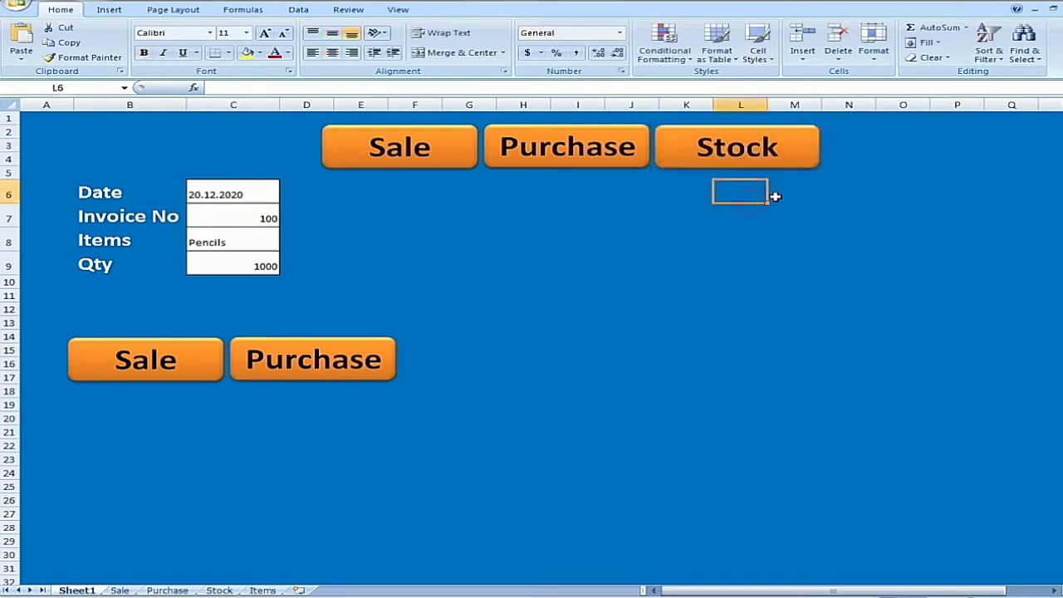
# Paste another copy of the Purchase button and align it in the upper row, right of Stock with a small gap.
pyautogui.hotkey('ctrl', 'v')
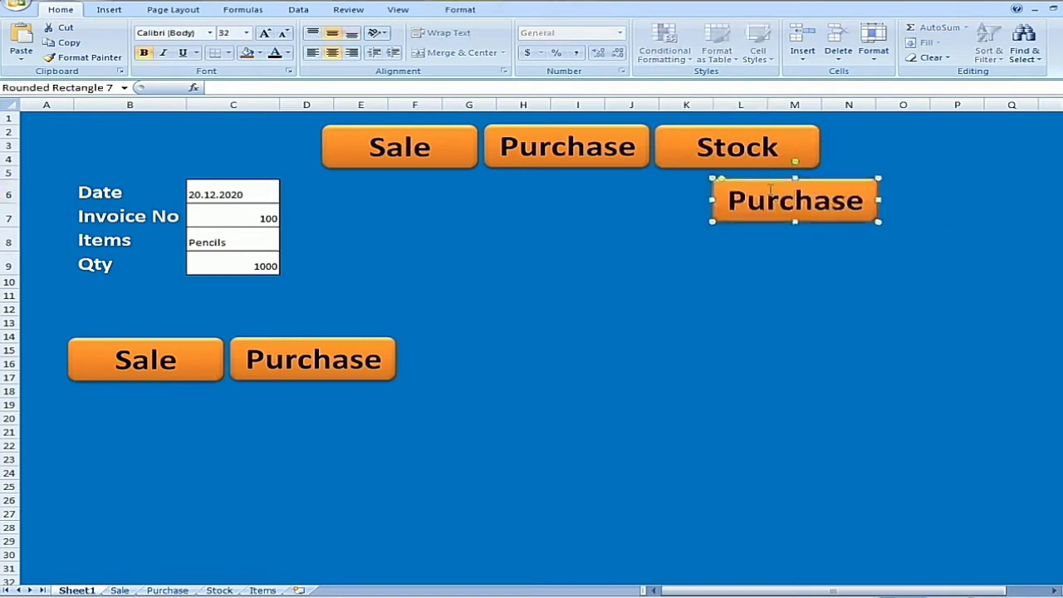
pyautogui.press('Up')
pyautogui.press('Up')
pyautogui.press('Up')
pyautogui.press('Up')
pyautogui.press('Up')
pyautogui.press('Up')
pyautogui.press('Up')
pyautogui.press('Up')
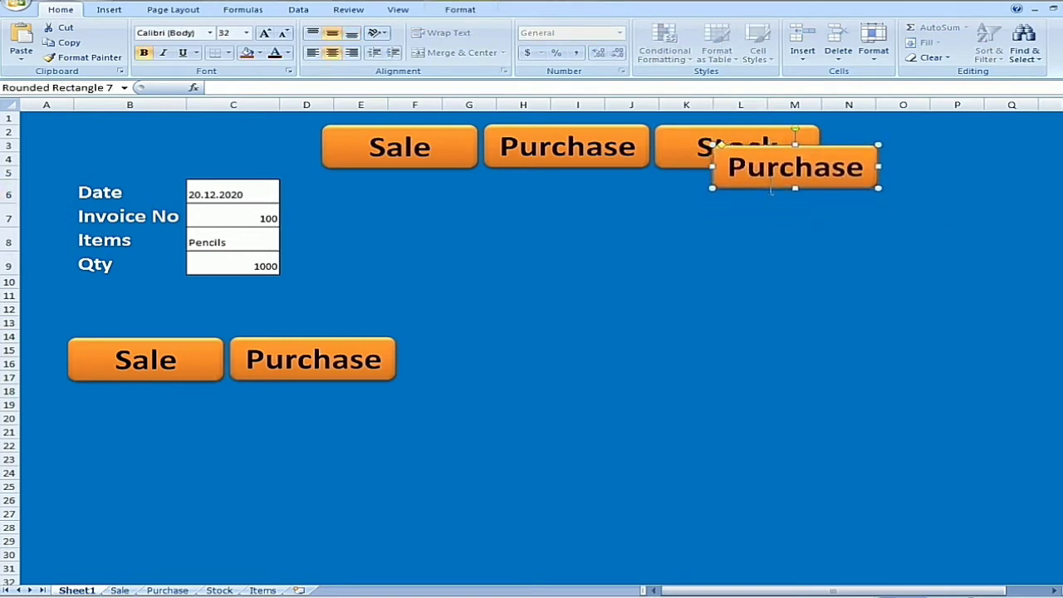
pyautogui.press('Up')
pyautogui.press('Up')
pyautogui.press('Up')
pyautogui.press('Up')
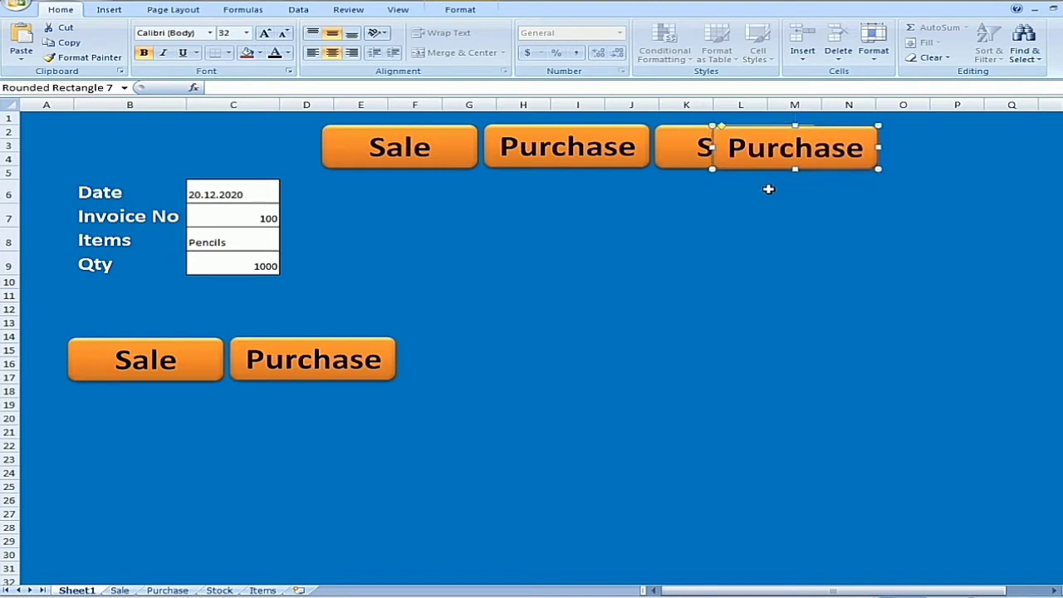
pyautogui.press('Right')
pyautogui.press('Right')
pyautogui.press('Right')
pyautogui.press('Right')
pyautogui.press('Right')
pyautogui.press('Right')
pyautogui.press('Right')
pyautogui.press('Right')
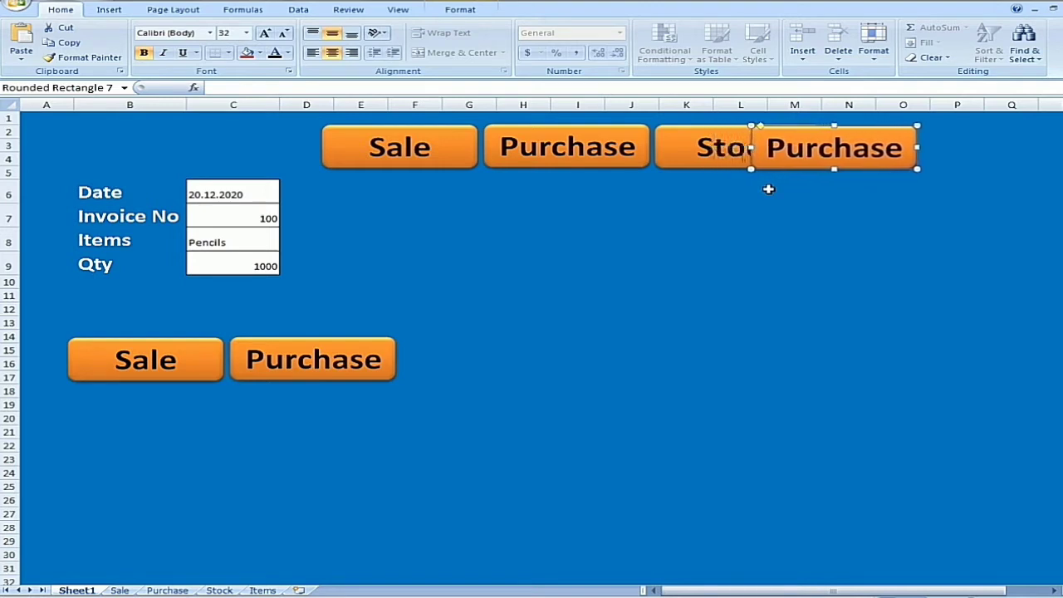
pyautogui.press('Right')
pyautogui.press('Right')
pyautogui.press('Right')
pyautogui.press('Right')
pyautogui.press('Right')
pyautogui.press('Right')
pyautogui.press('Right')
pyautogui.press('Right')
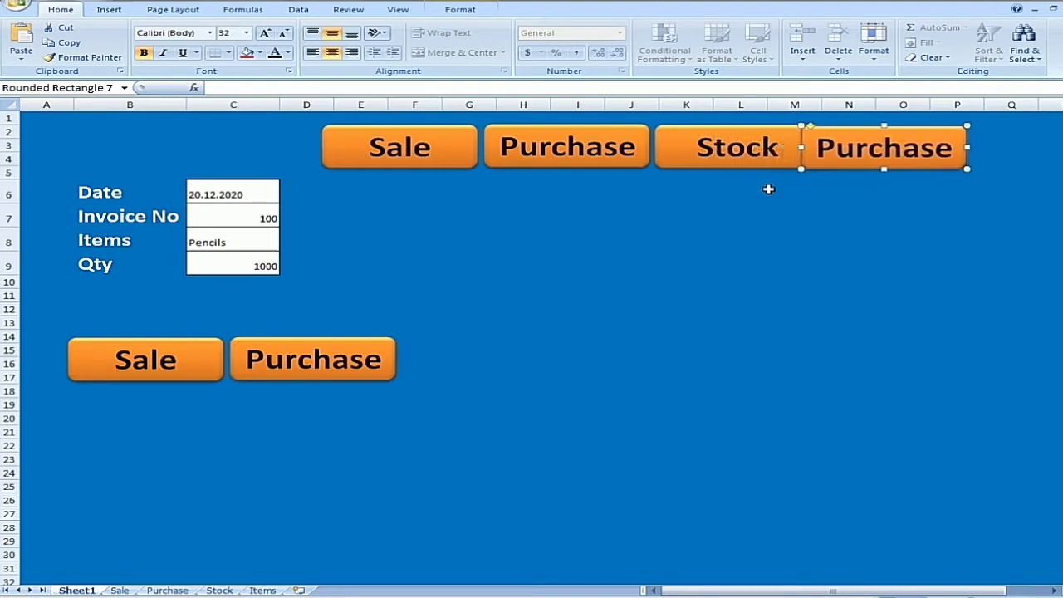
pyautogui.press('Right')
pyautogui.press('Right')
pyautogui.press('Right')
pyautogui.press('Right')
pyautogui.press('Right')
pyautogui.press('Right')
pyautogui.press('Right')
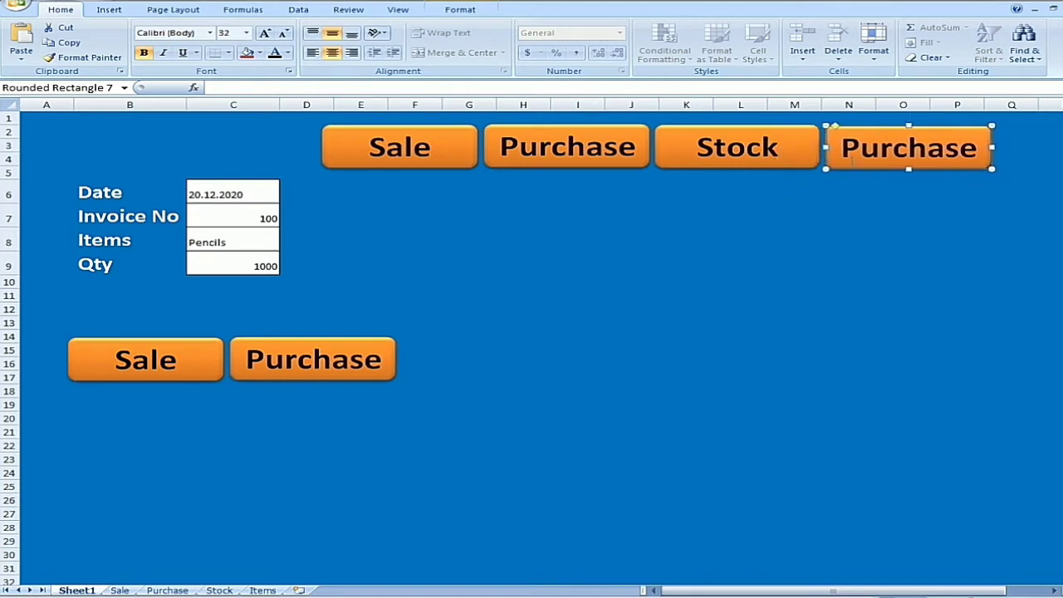
# Relabel the fourth button in the upper row Items.
pyautogui.click(851, 160)
pyautogui.press('Delete')
pyautogui.press('Delete')
pyautogui.press('Delete')
pyautogui.press('Delete')
pyautogui.press('Delete')
pyautogui.press('Delete')
pyautogui.press('Delete')
pyautogui.press('Delete')
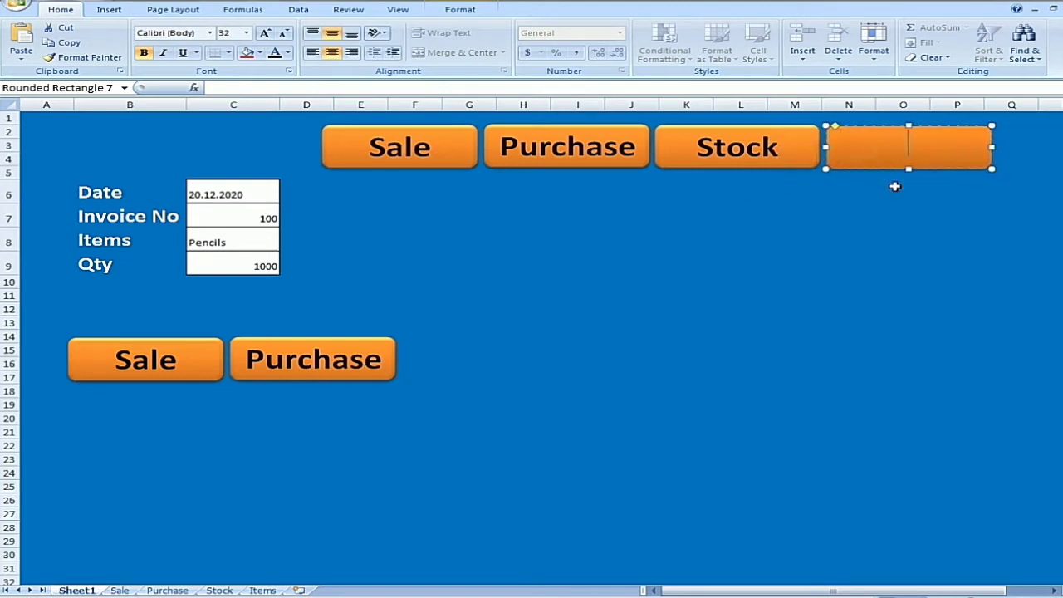
pyautogui.write('Items')
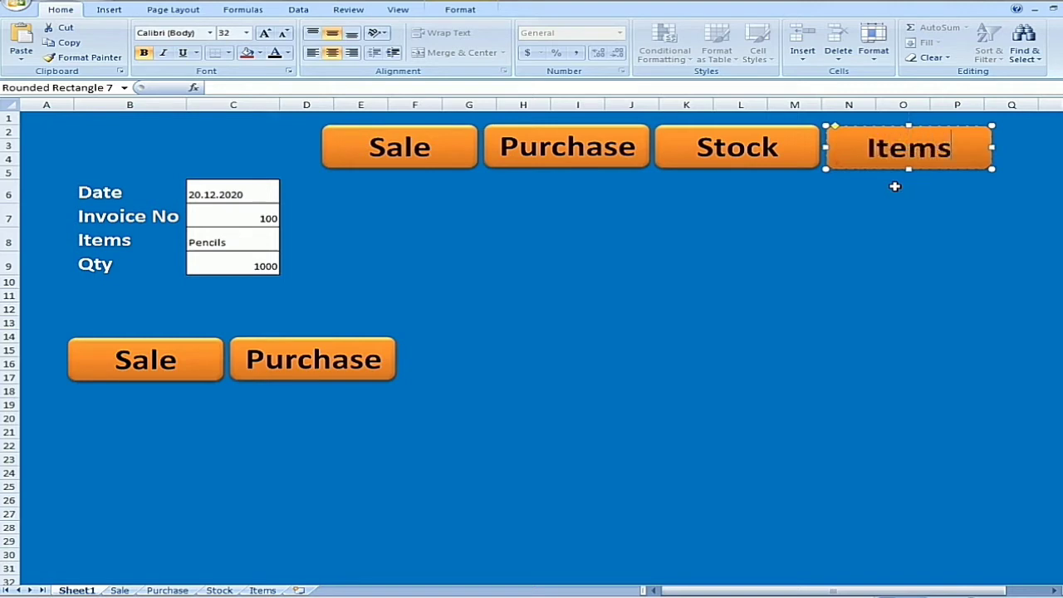
# Hyperlink the Sale button in the upper row to cell A1 of the Sale sheet in this workbook.
pyautogui.click(794, 239)
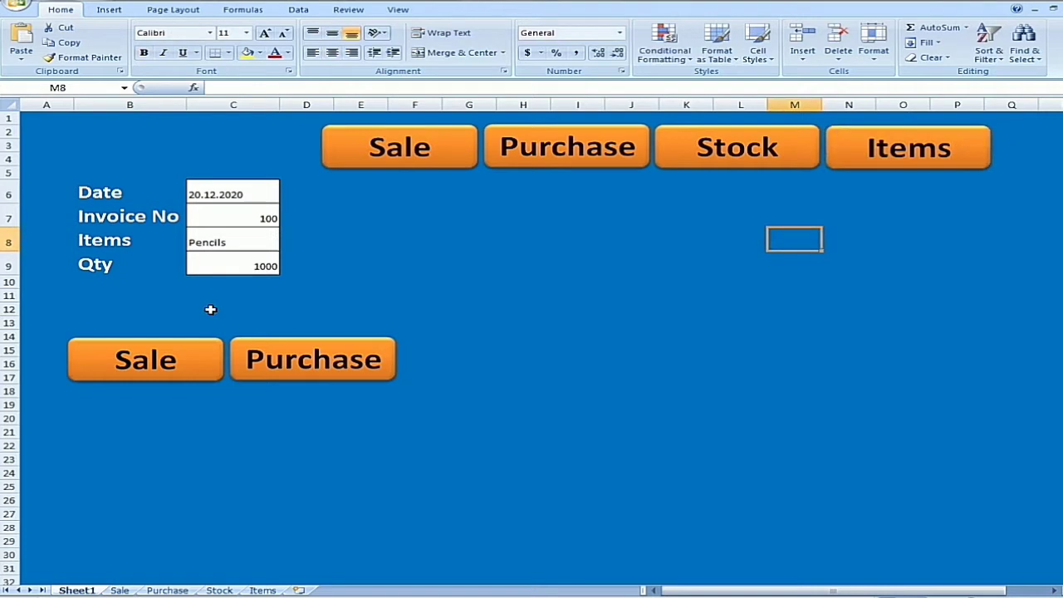
pyautogui.click(393, 156)
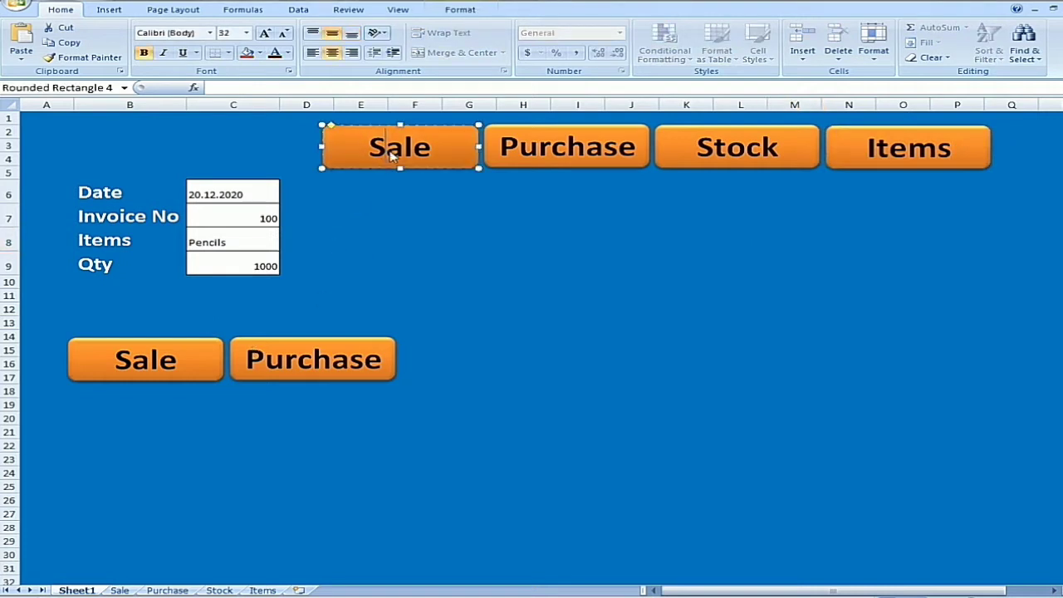
pyautogui.rightClick(412, 133)
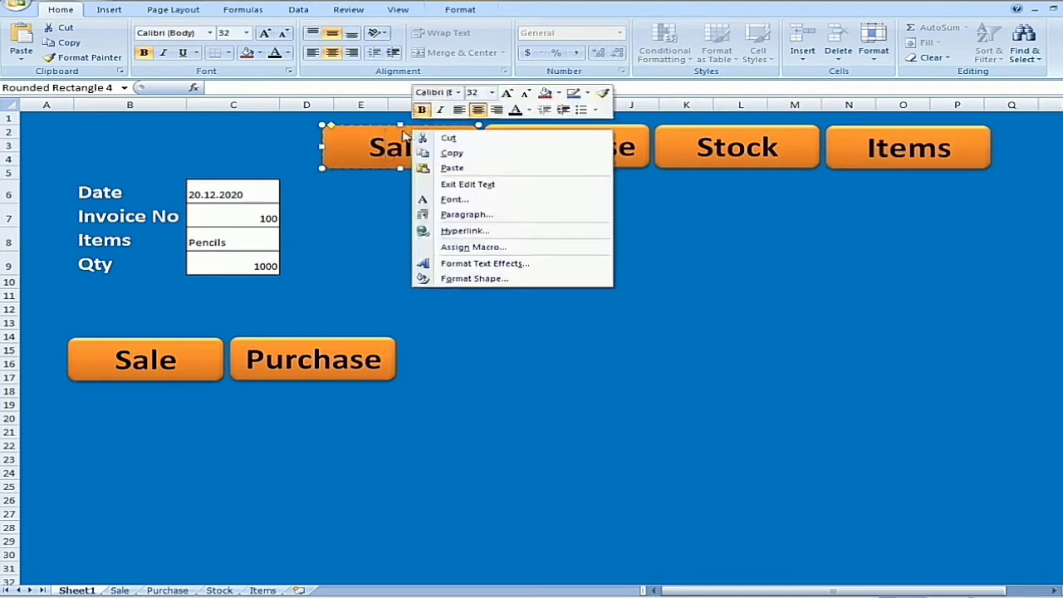
pyautogui.click(460, 232)
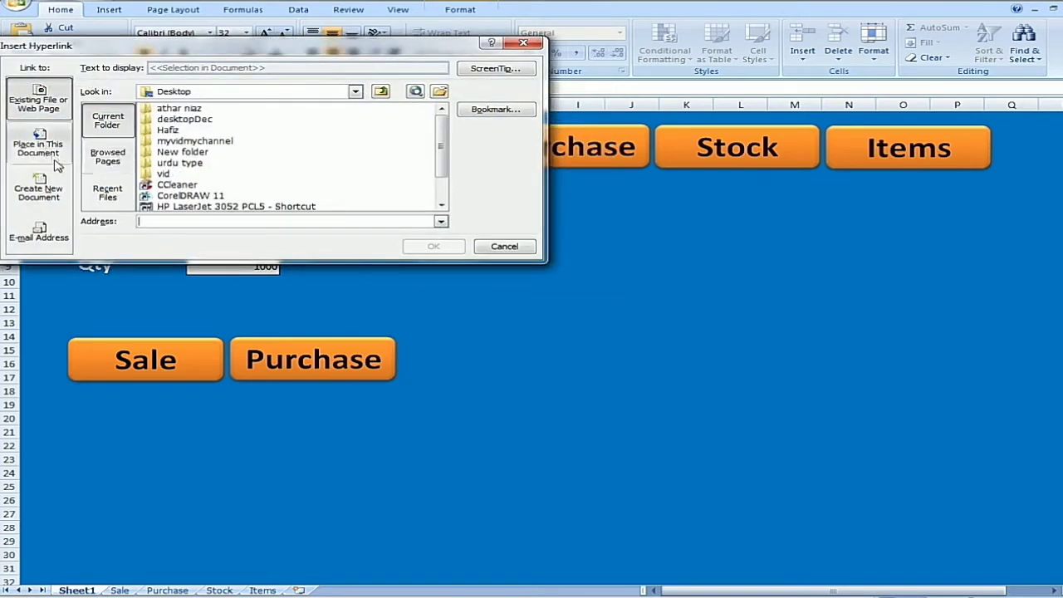
pyautogui.click(39, 135)
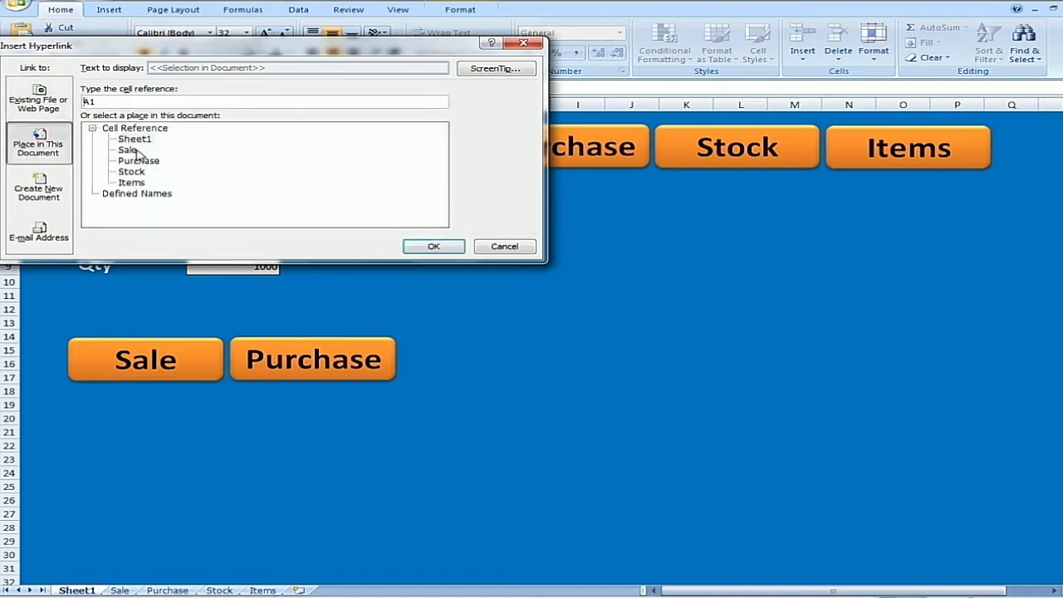
pyautogui.click(431, 246)
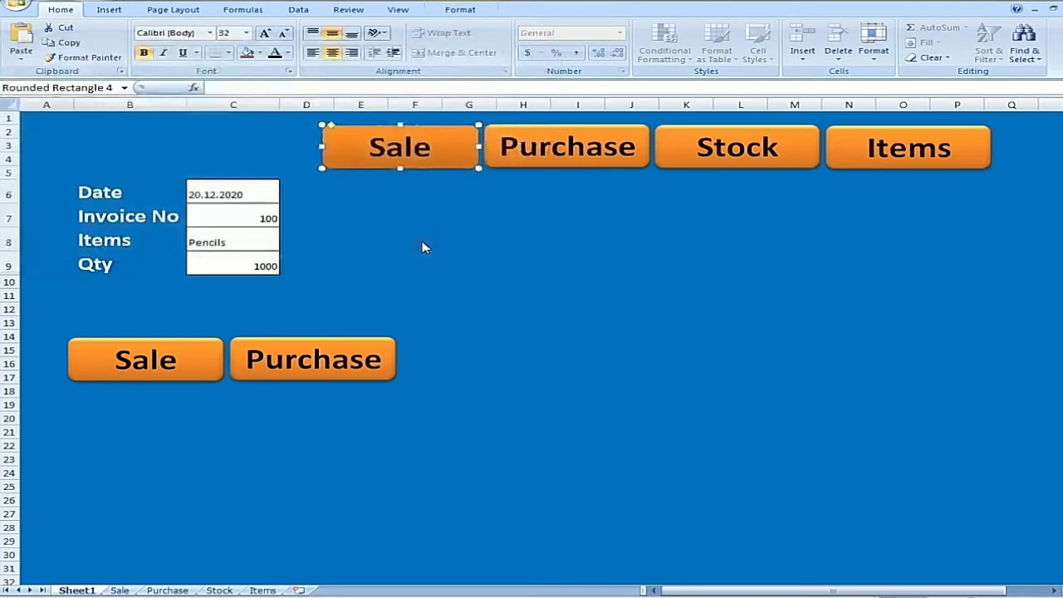
# Hyperlink the upper Purchase button to cell A1 of the Purchase sheet.
pyautogui.click(538, 162)
pyautogui.rightClick(540, 157)
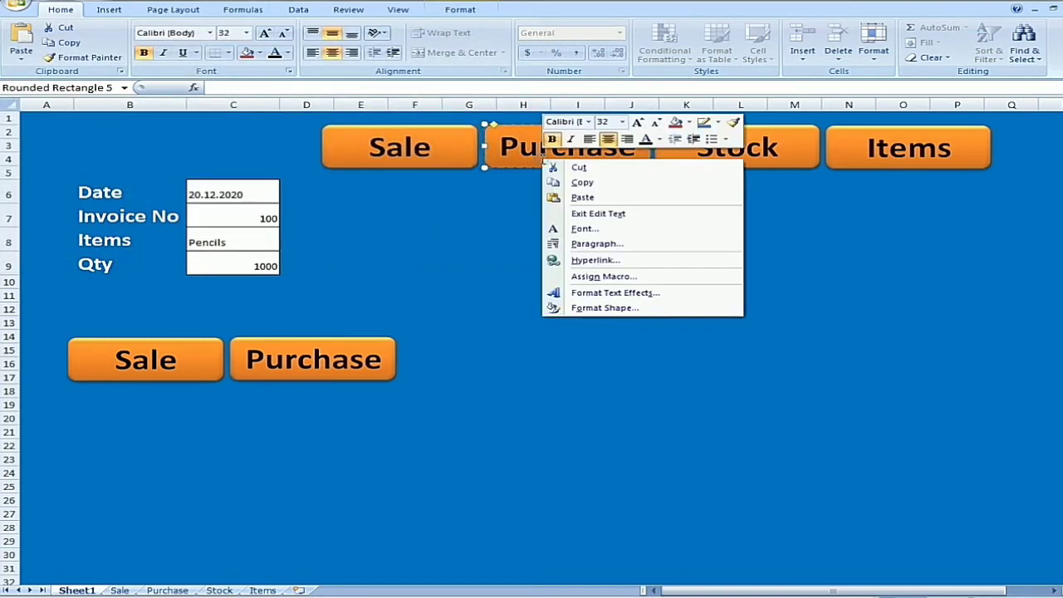
pyautogui.click(586, 261)
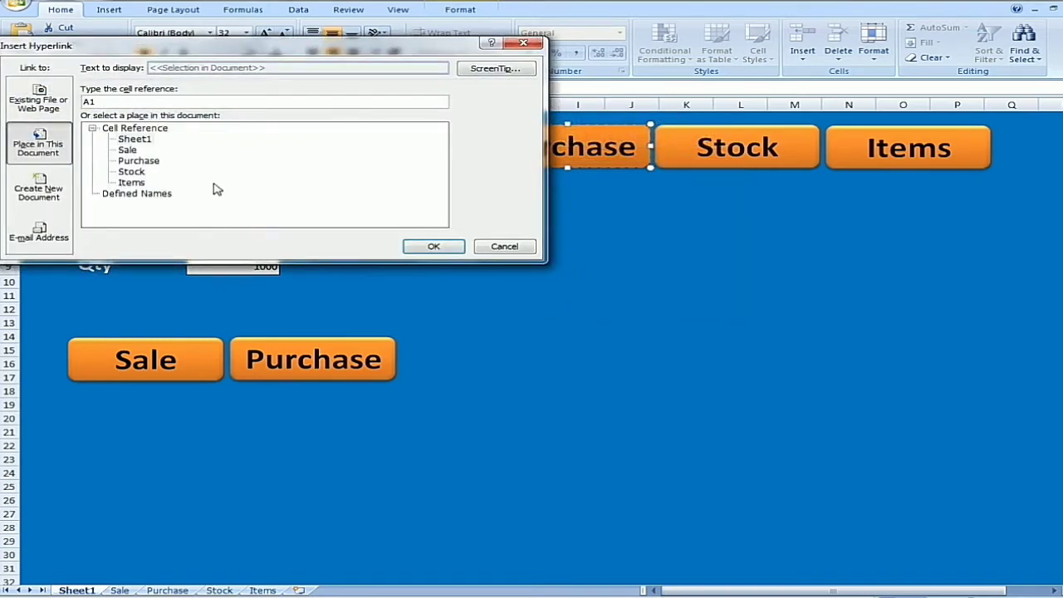
pyautogui.click(146, 161)
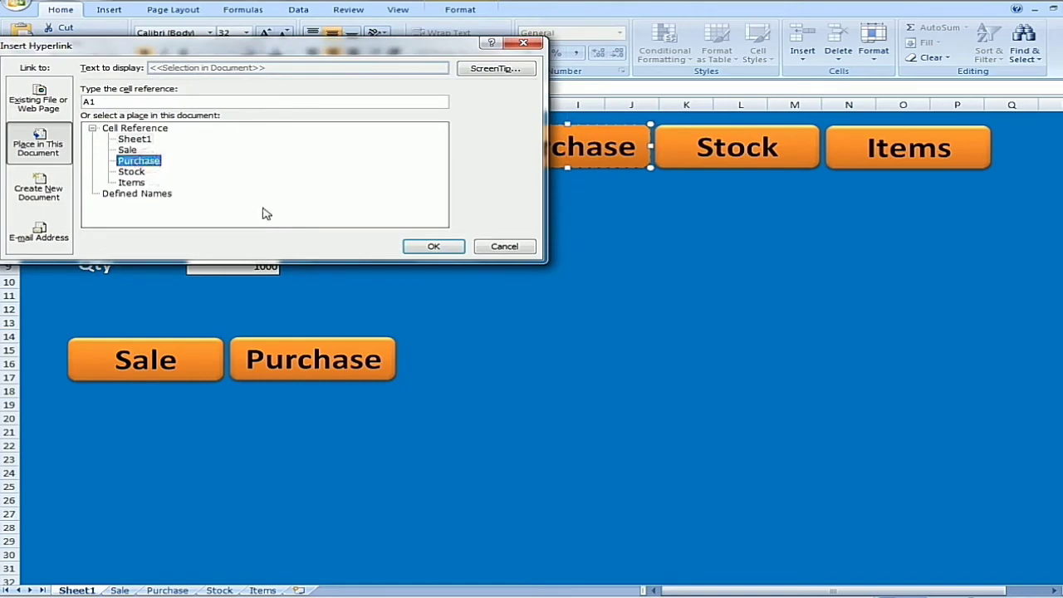
pyautogui.click(429, 246)
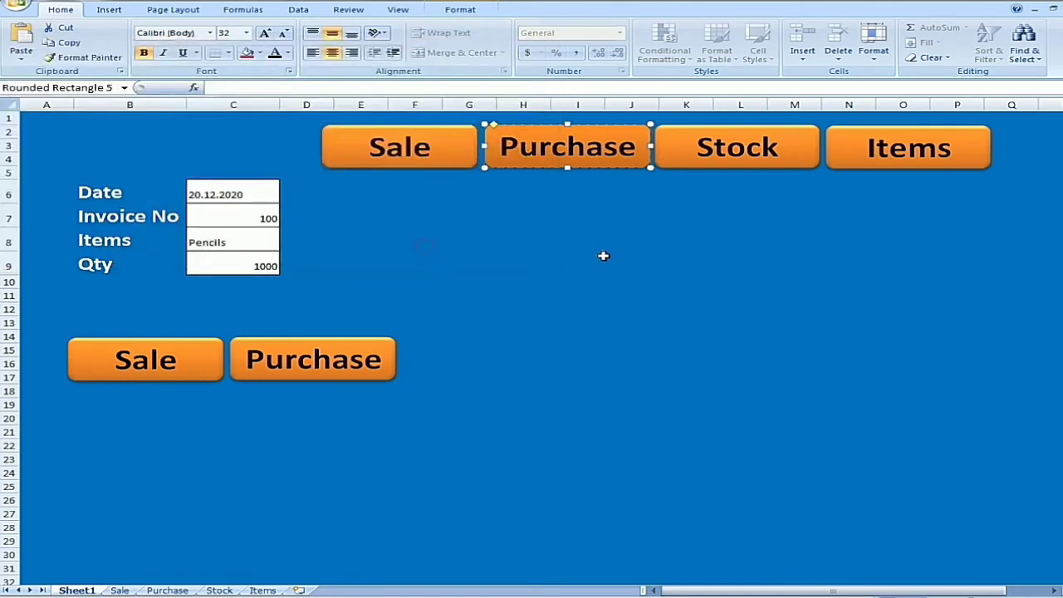
# Hyperlink the Stock button to cell A1 of the Stock sheet.
pyautogui.click(742, 147)
pyautogui.rightClick(757, 132)
pyautogui.click(801, 233)
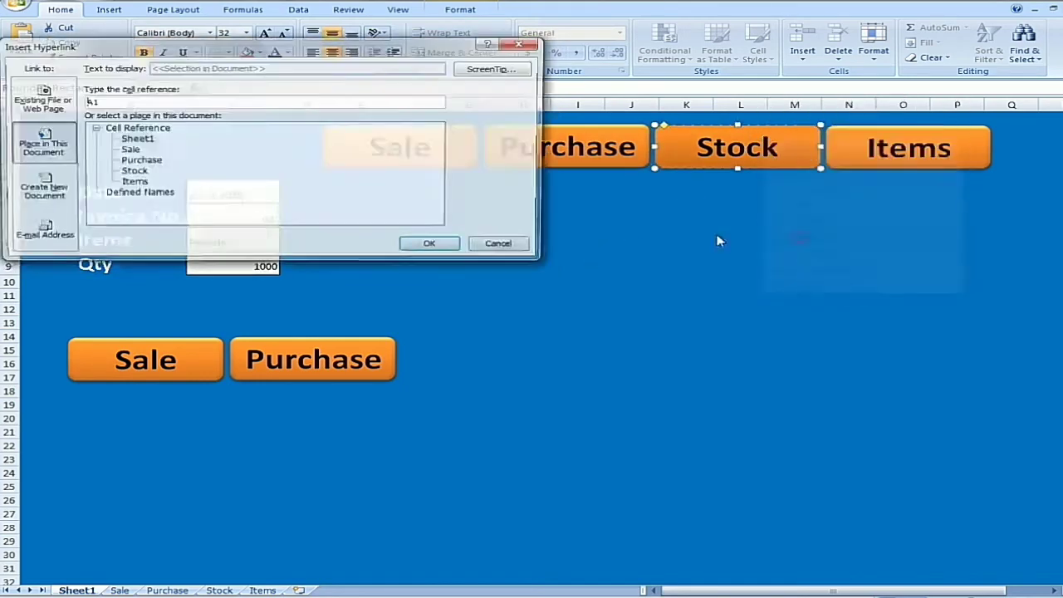
pyautogui.click(133, 172)
pyautogui.click(433, 245)
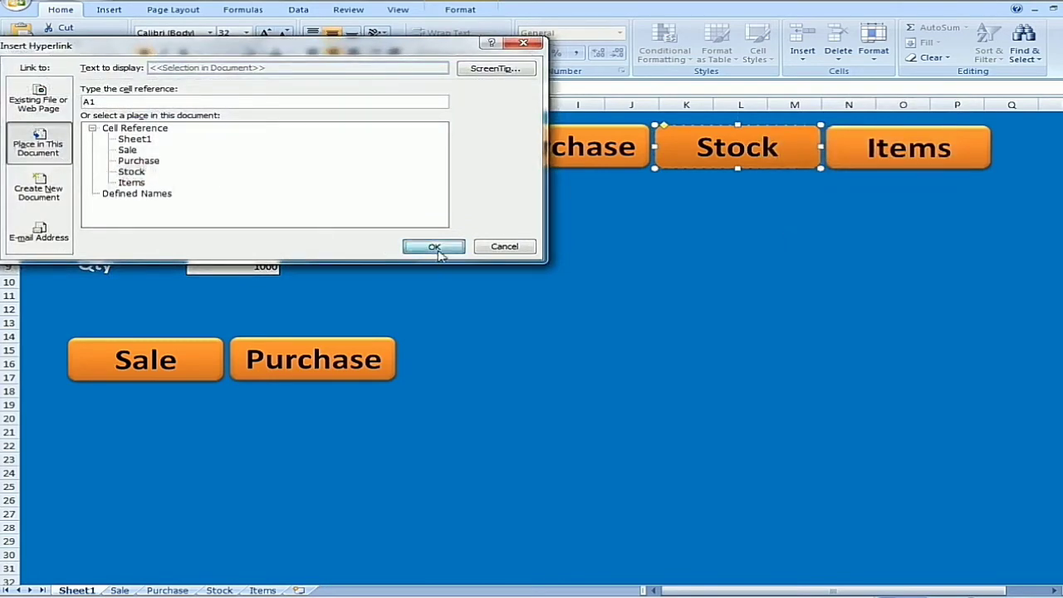
# Hyperlink the Items button to cell A1 of the Items sheet and deselect it.
pyautogui.click(913, 151)
pyautogui.rightClick(909, 146)
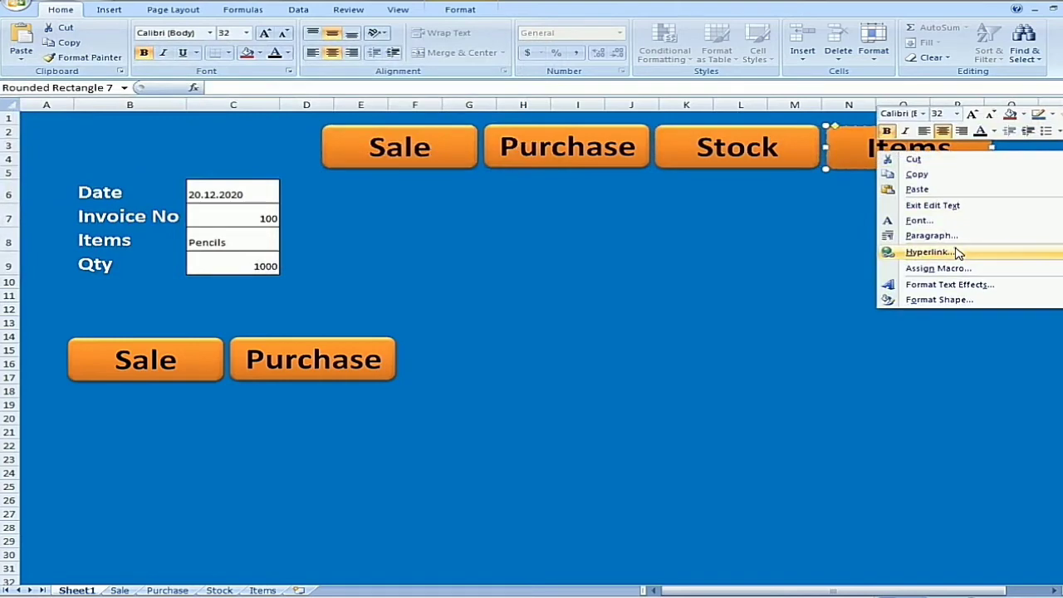
pyautogui.click(964, 251)
pyautogui.click(131, 183)
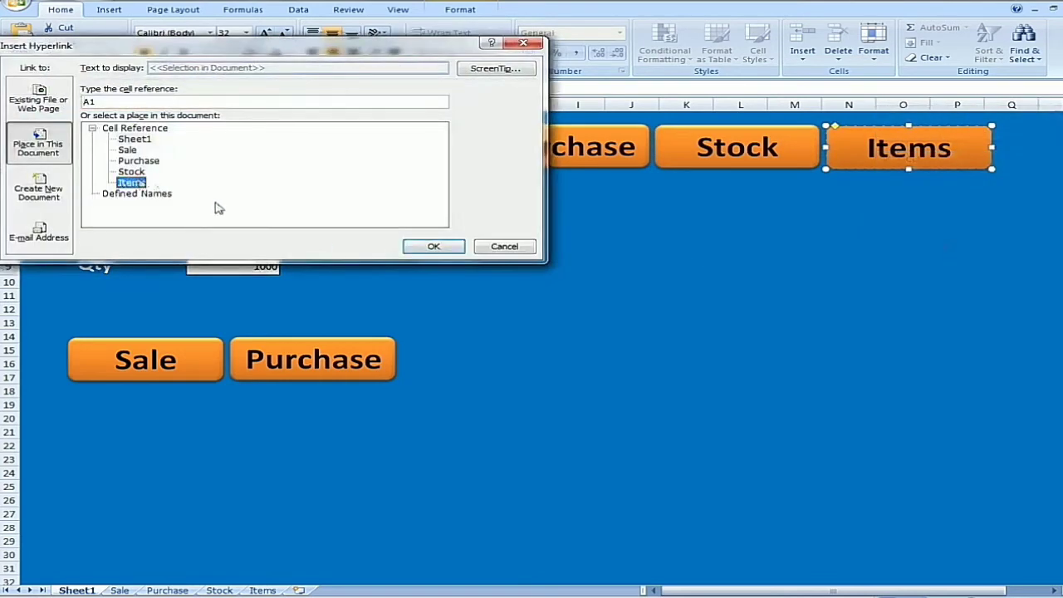
pyautogui.click(433, 245)
pyautogui.click(489, 255)
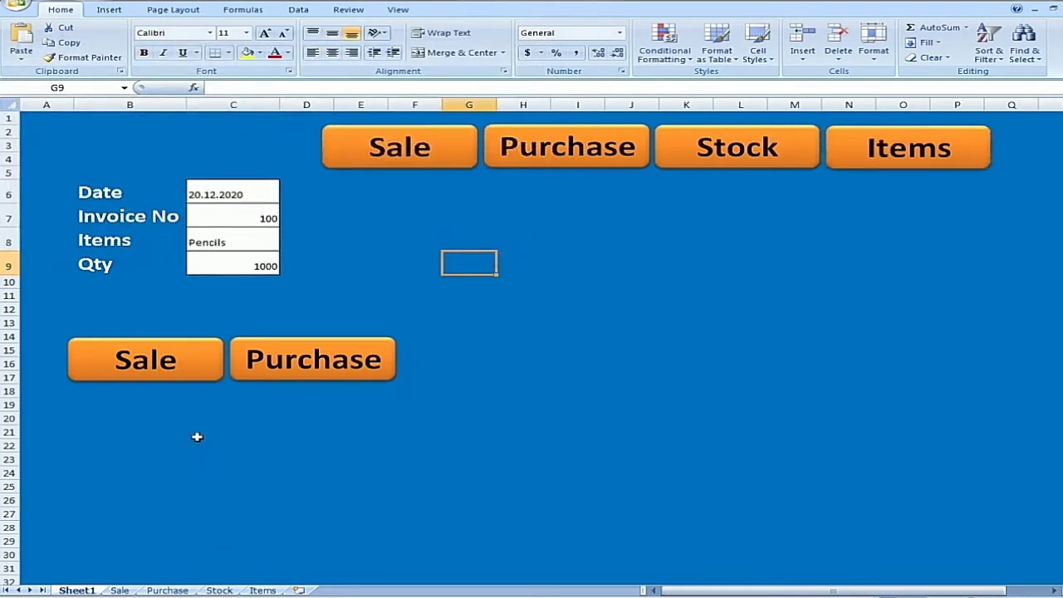
# On the Sale sheet, draw a rounded rectangle about 1.47" by 0.38" across columns F and G and nudge it up into rows 1–2.
pyautogui.click(120, 589)
pyautogui.click(452, 237)
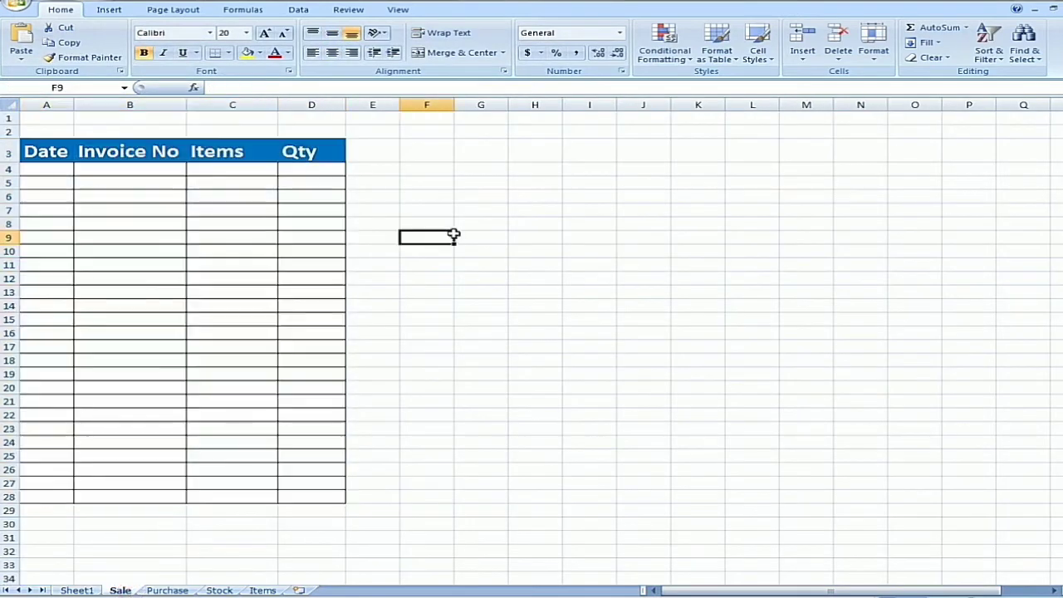
pyautogui.click(118, 12)
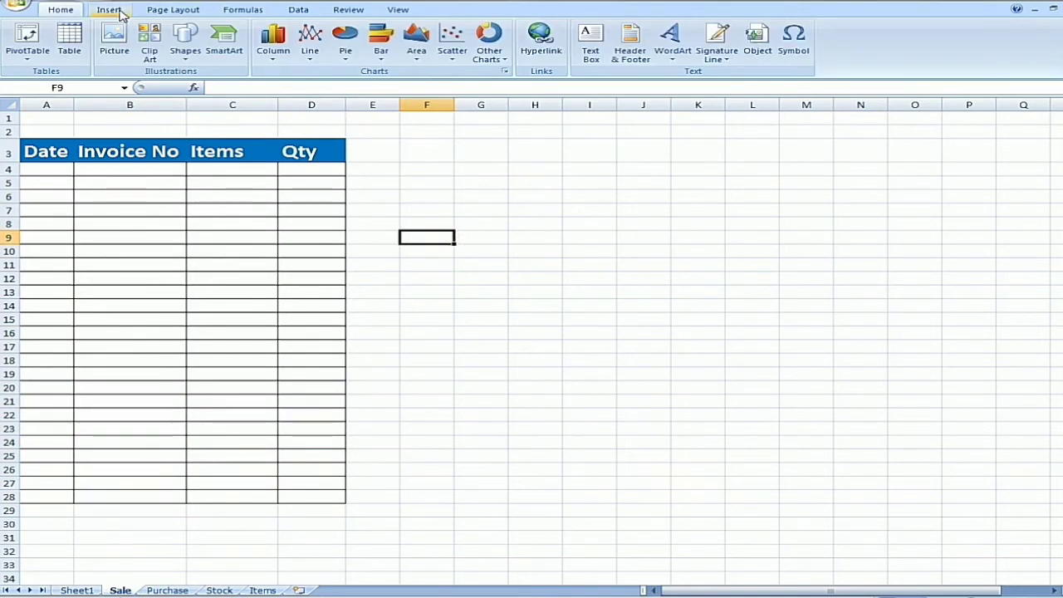
pyautogui.click(184, 41)
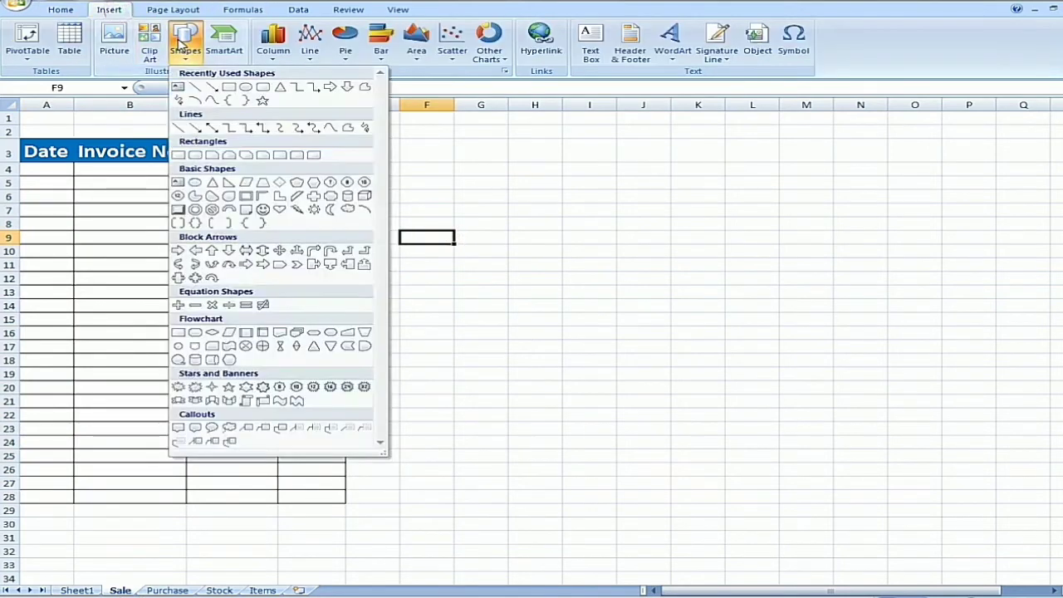
pyautogui.click(260, 88)
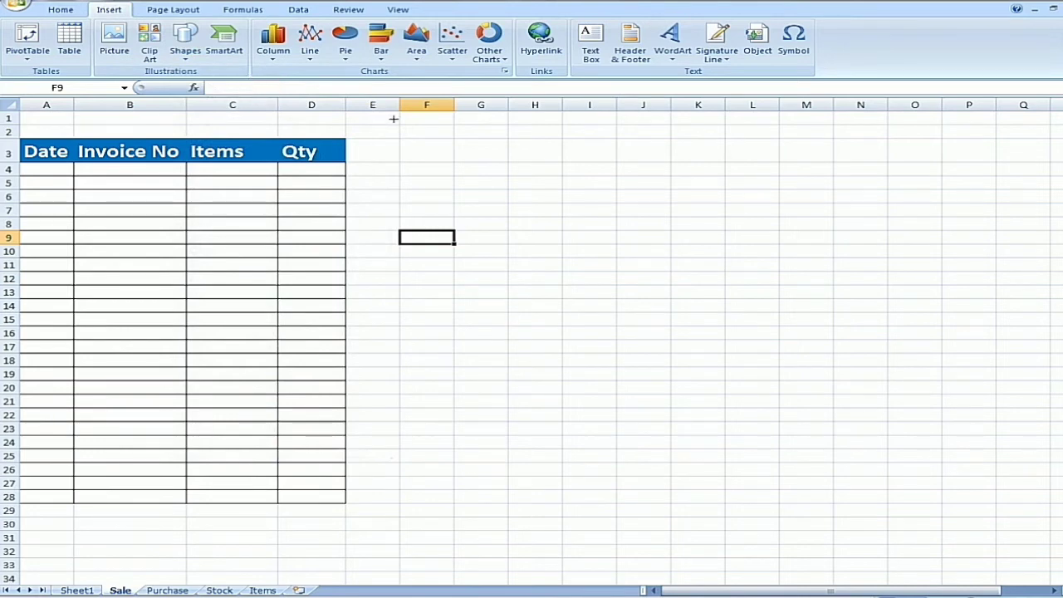
pyautogui.moveTo(393, 119); pyautogui.dragTo(513, 143)
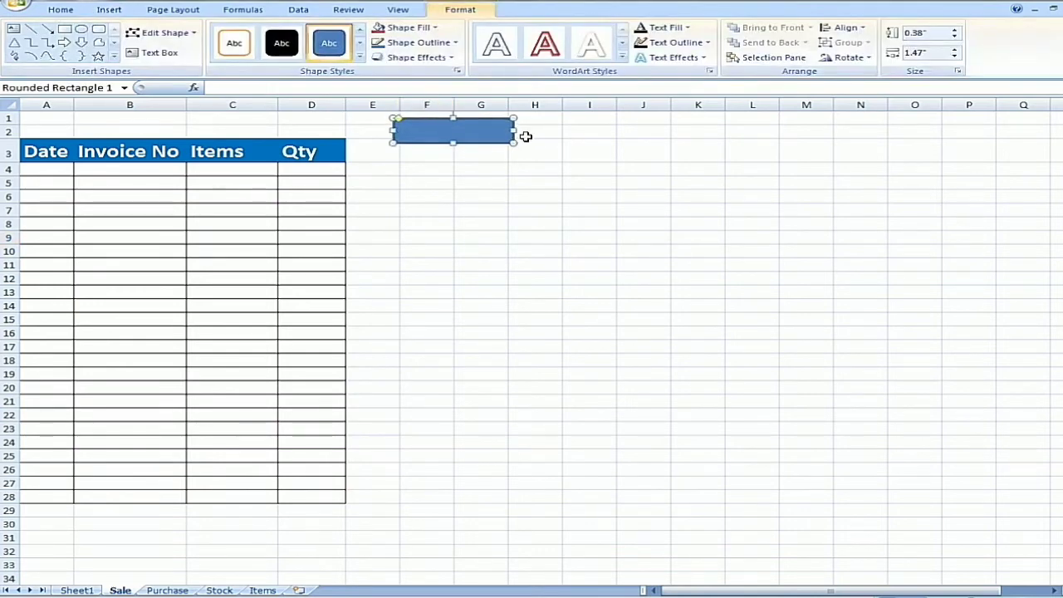
pyautogui.press('Up')
pyautogui.press('Up')
pyautogui.press('Up')
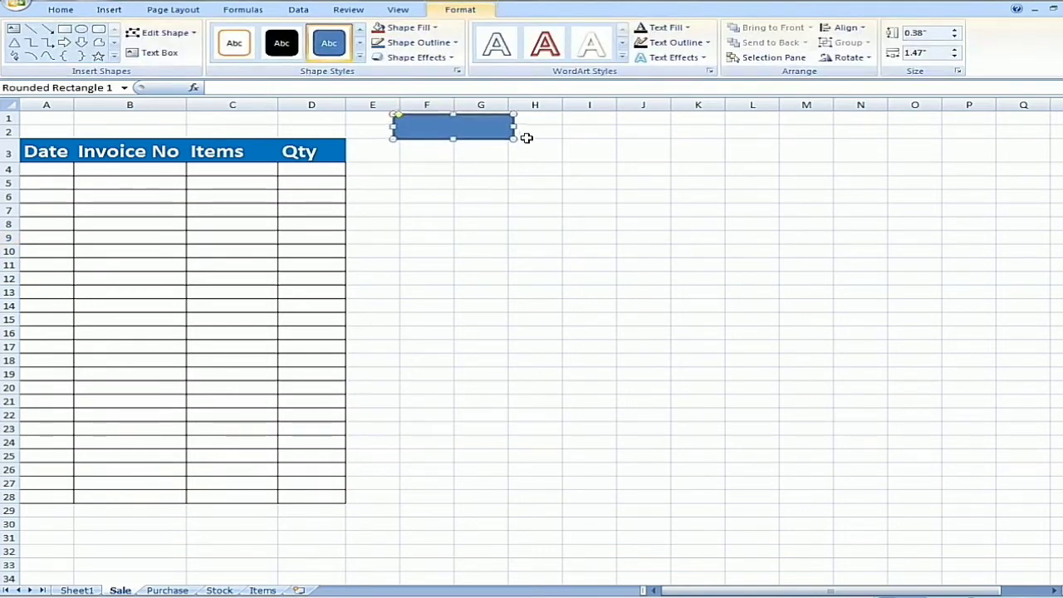
# Apply the glossy black preset shape style to the rounded rectangle.
pyautogui.click(358, 57)
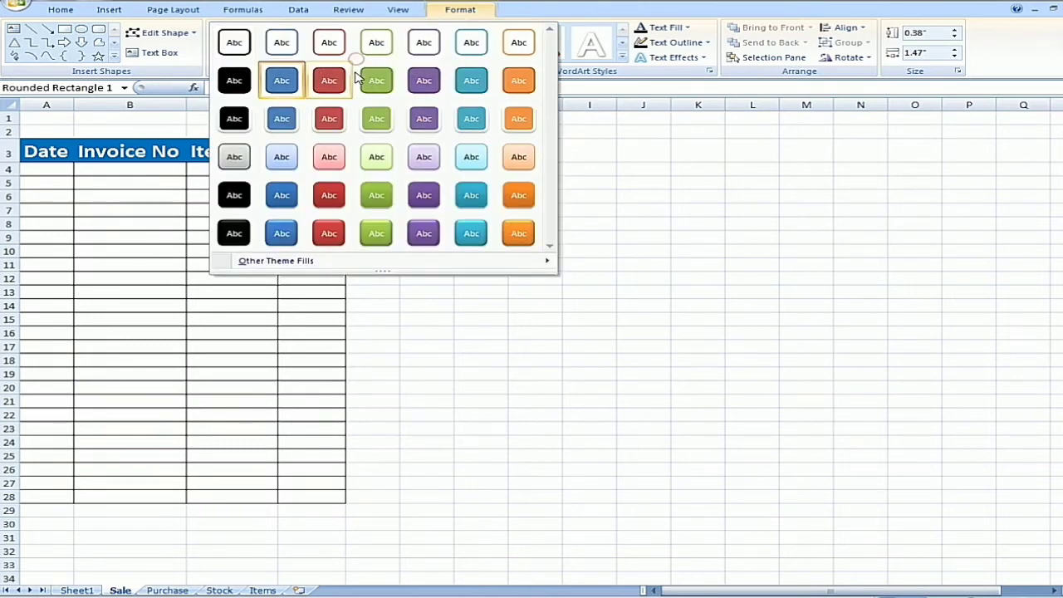
pyautogui.click(229, 231)
pyautogui.click(496, 225)
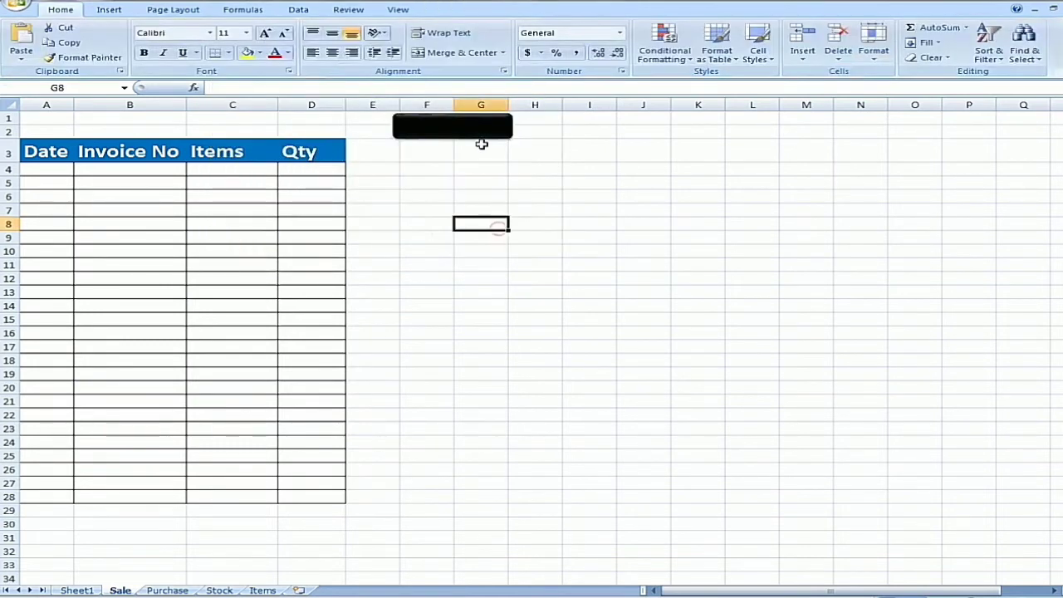
# Apply the glossy blue preset shape style to the rounded rectangle on the Sale sheet.
pyautogui.click(449, 126)
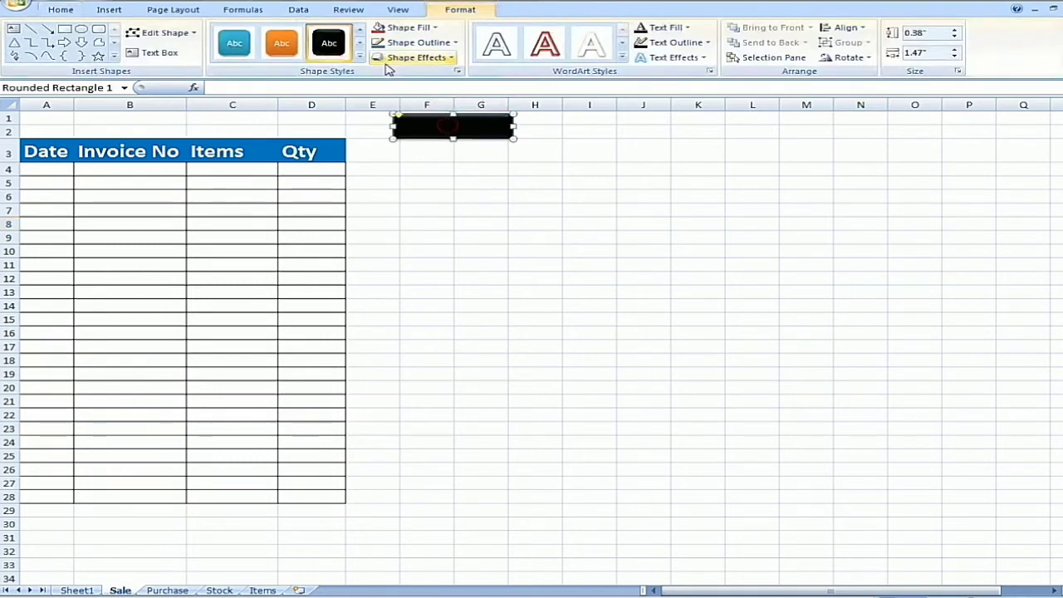
pyautogui.click(359, 58)
pyautogui.click(284, 235)
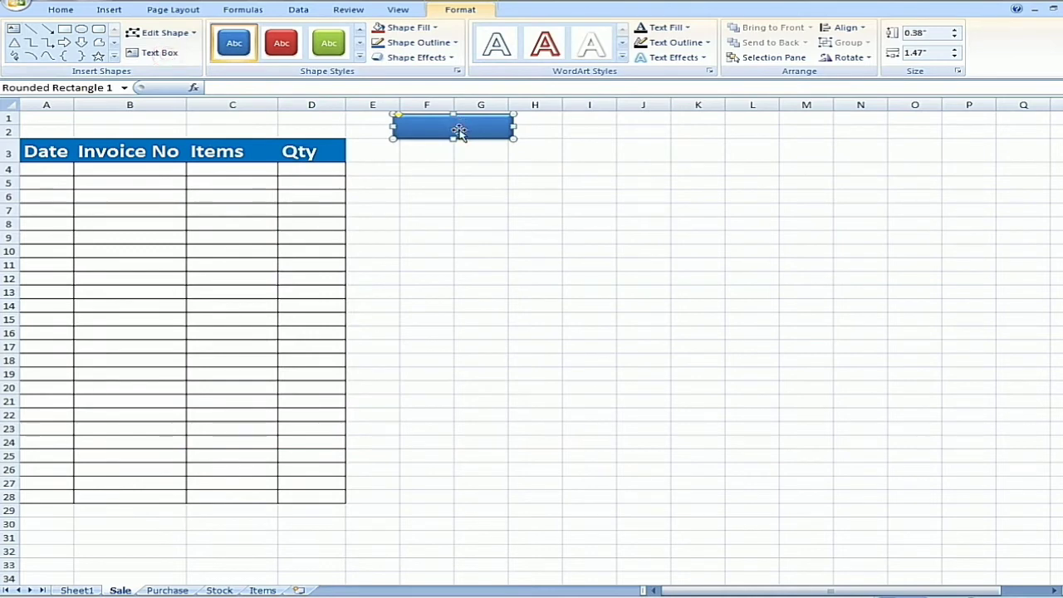
# Label the blue rounded rectangle Main Menu.
pyautogui.click(156, 53)
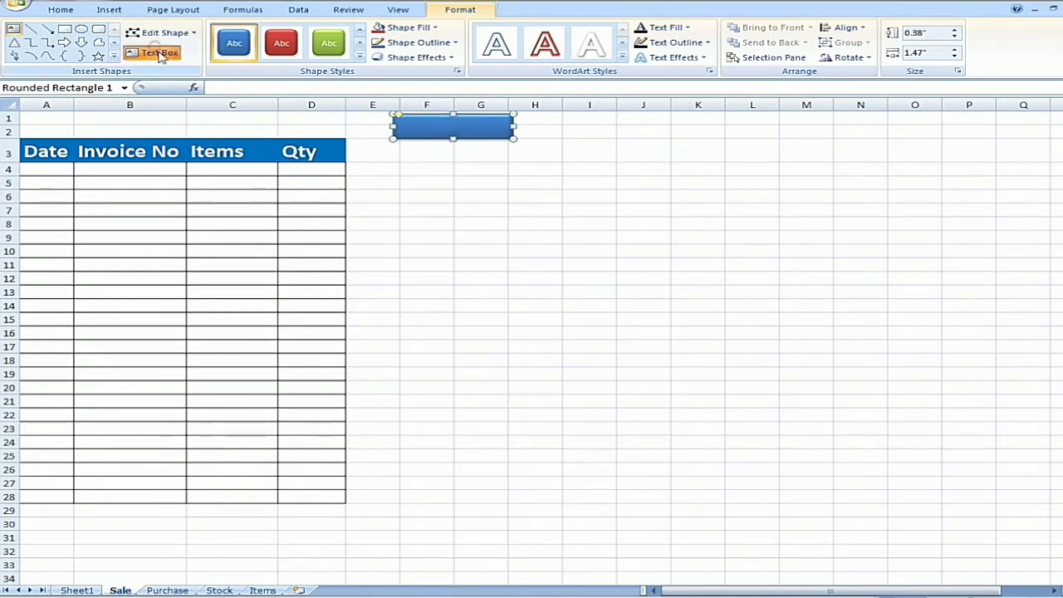
pyautogui.click(440, 127)
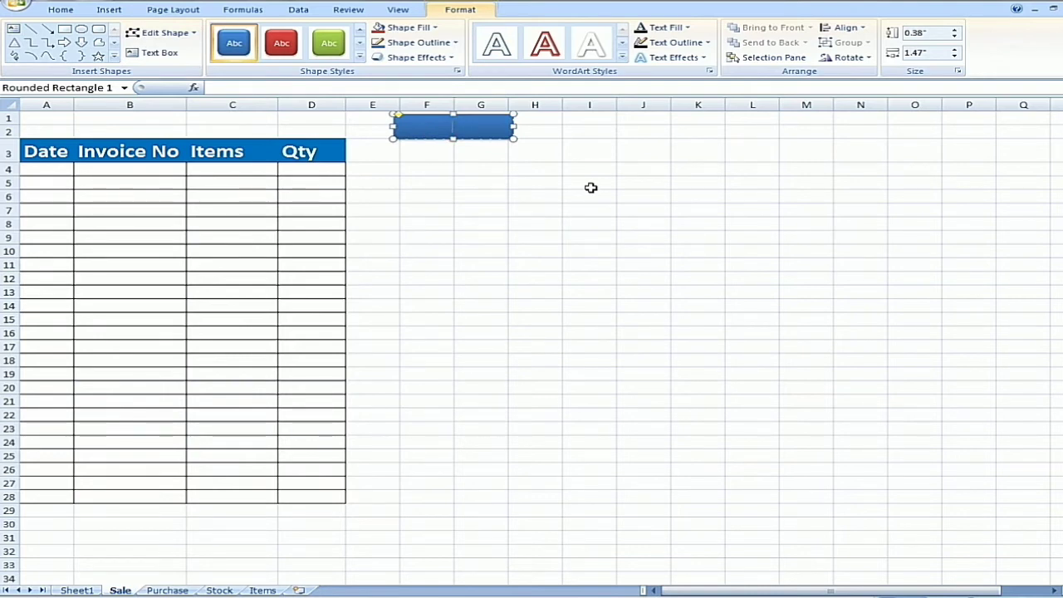
pyautogui.write('Menu')
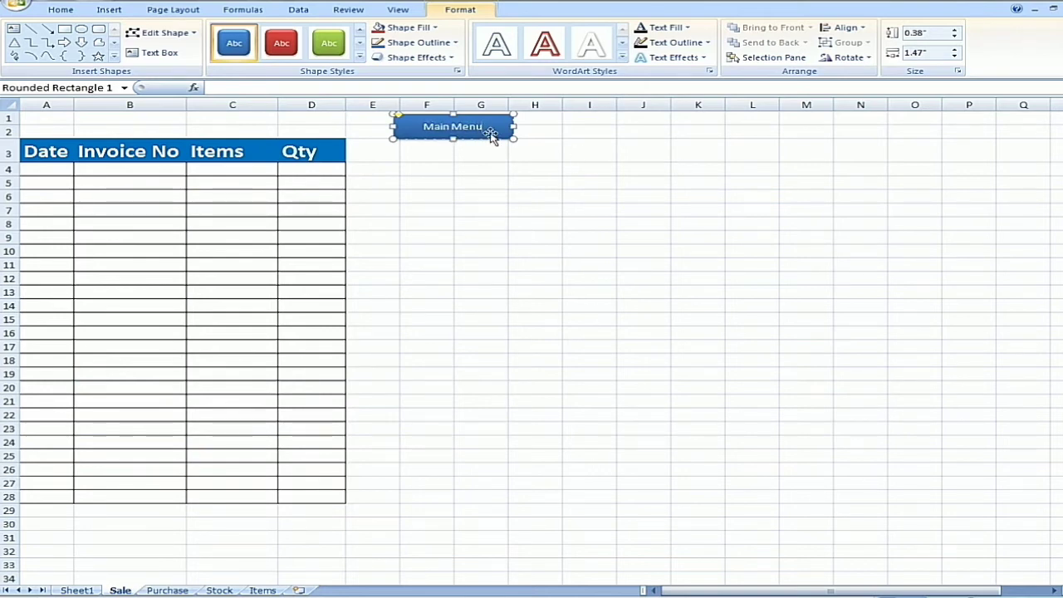
# Format the Main Menu button's text as bold, black and 14 pt.
pyautogui.click(60, 9)
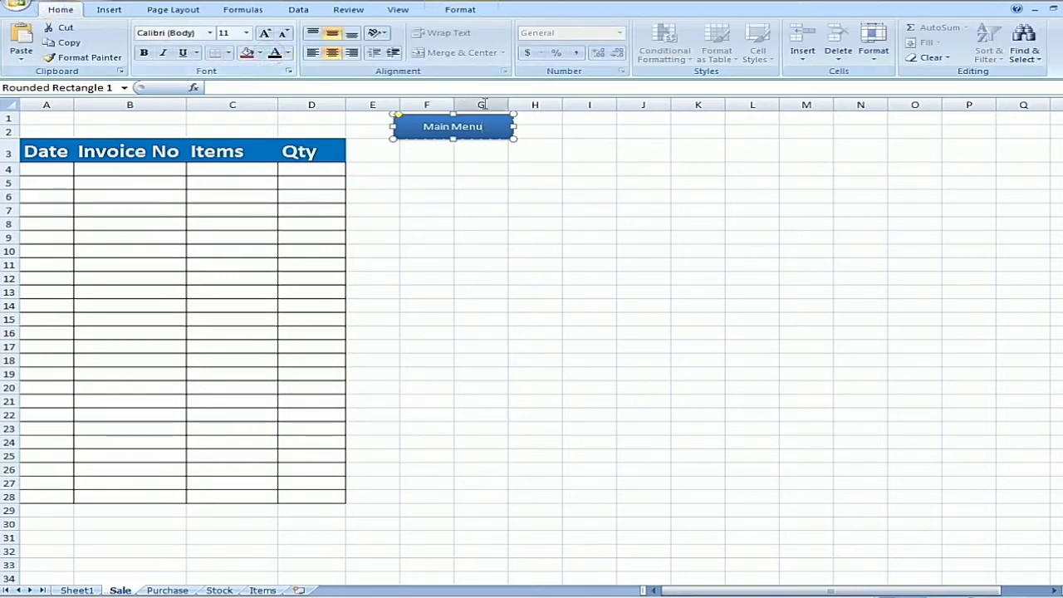
pyautogui.click(274, 55)
pyautogui.click(144, 52)
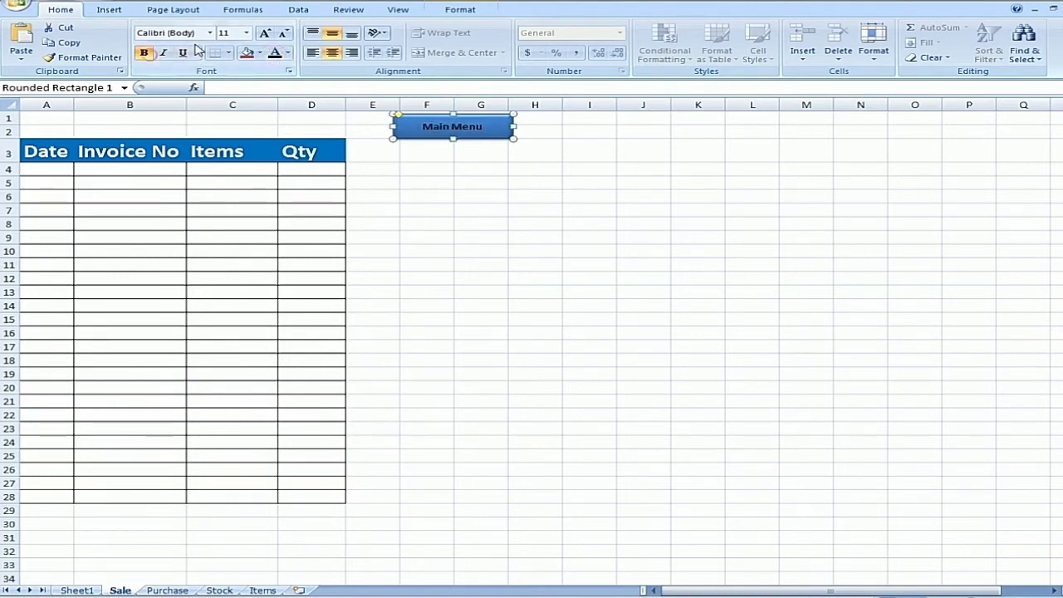
pyautogui.click(245, 34)
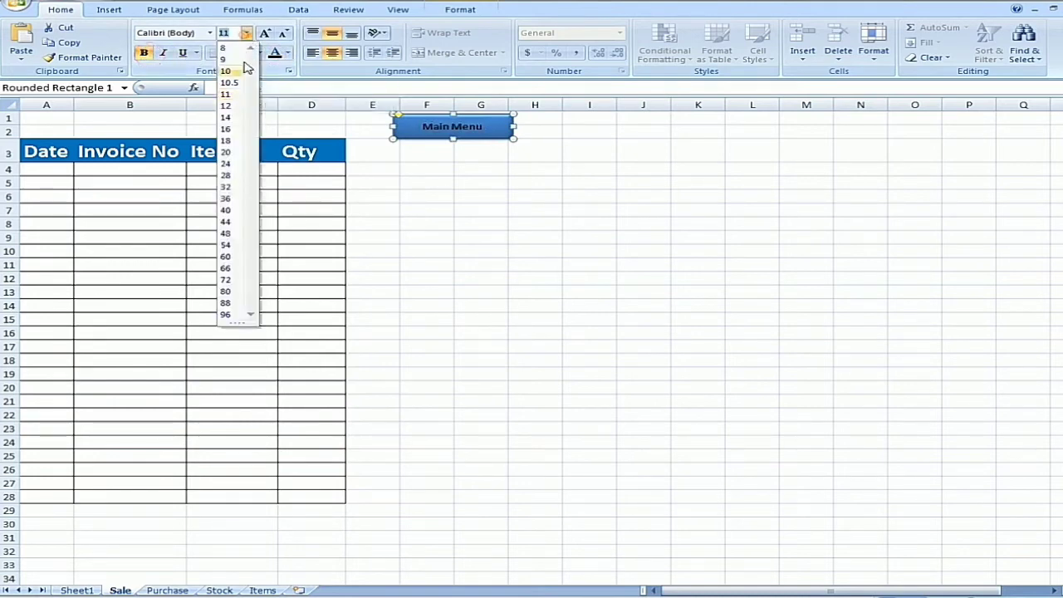
pyautogui.click(230, 119)
pyautogui.click(591, 222)
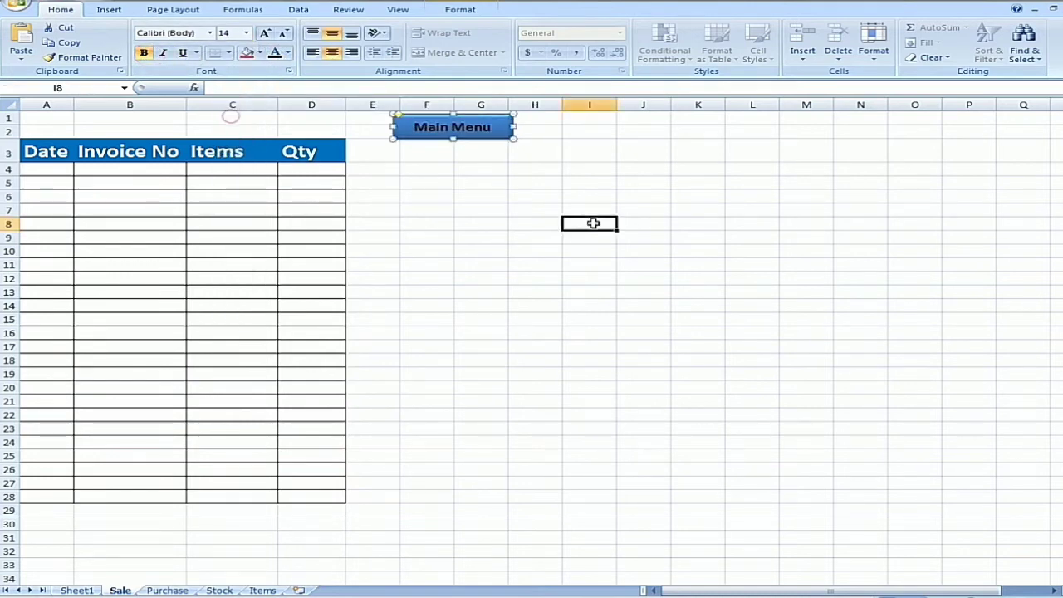
# Copy the Main Menu button from the Sale sheet to the Purchase sheet, placing it at cell F1.
pyautogui.click(476, 140)
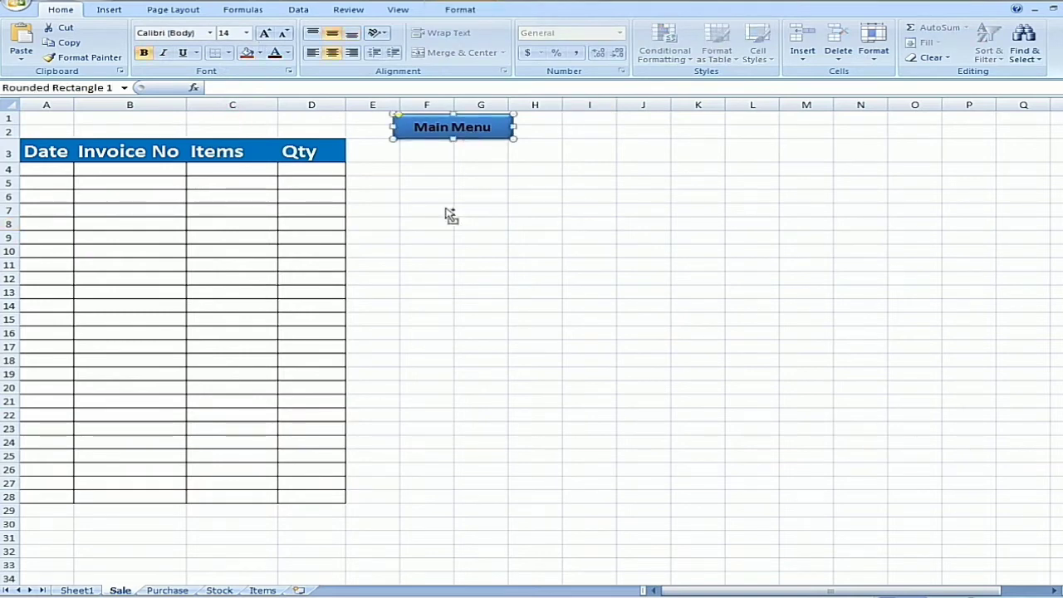
pyautogui.click(167, 590)
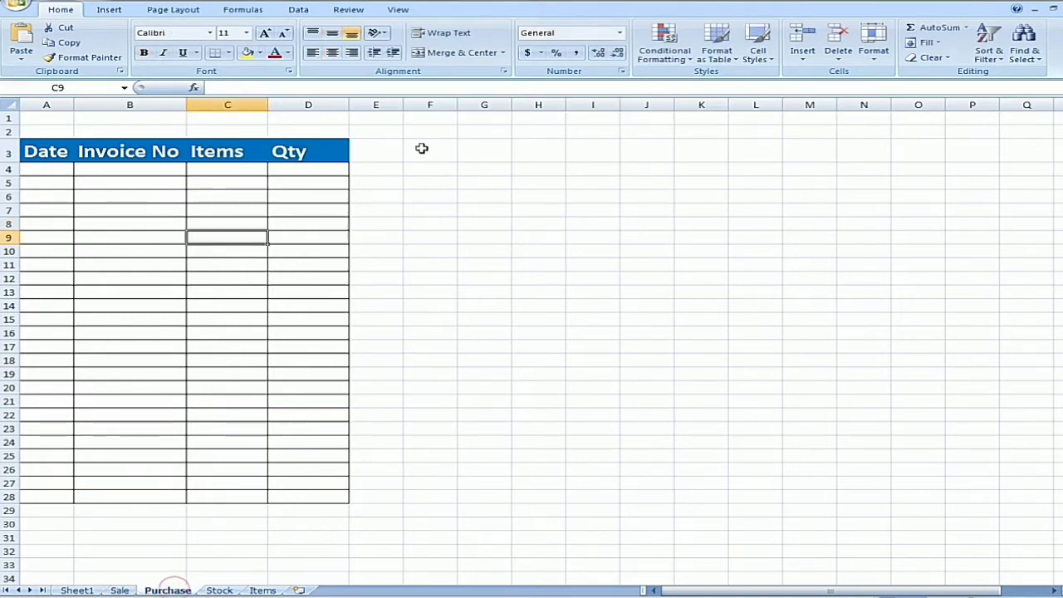
pyautogui.click(425, 121)
pyautogui.hotkey('ctrl', 'v')
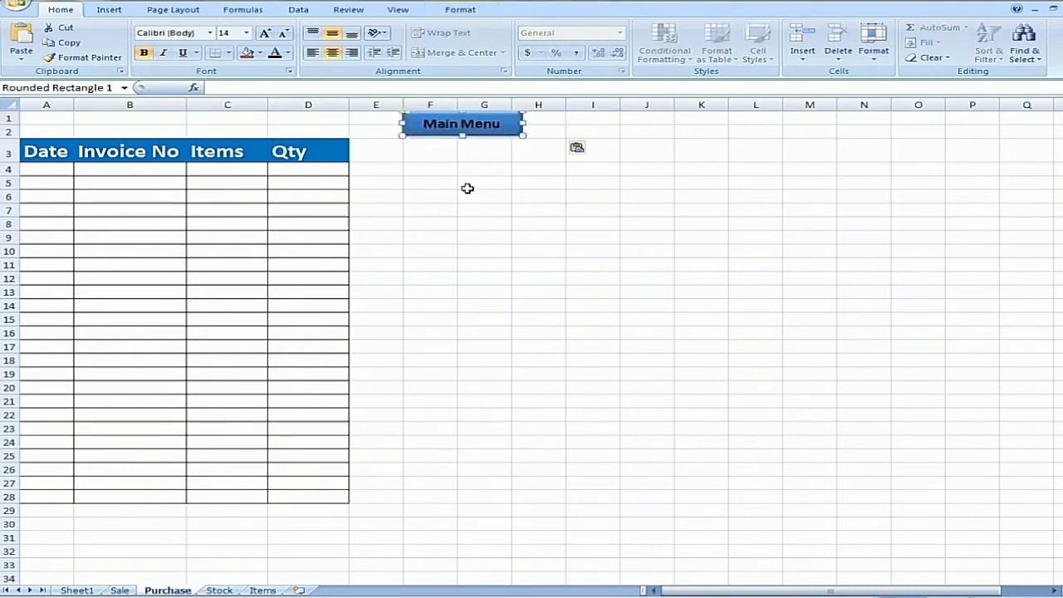
# Nudge the Main Menu button on the Purchase sheet slightly down within rows 1 and 2.
pyautogui.click(487, 207)
pyautogui.click(484, 124)
pyautogui.press('Down')
pyautogui.press('Down')
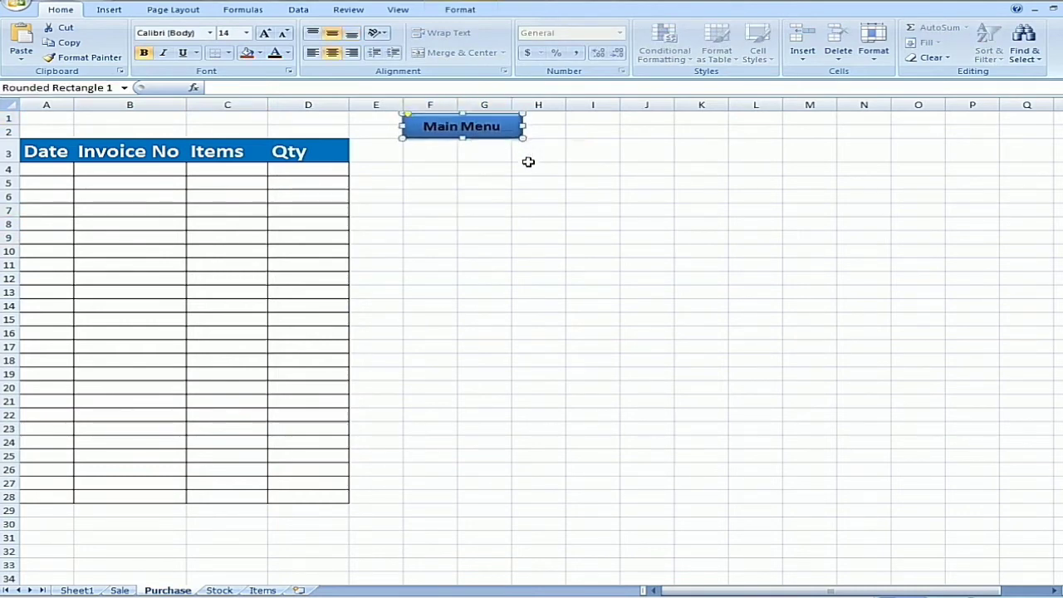
pyautogui.click(528, 161)
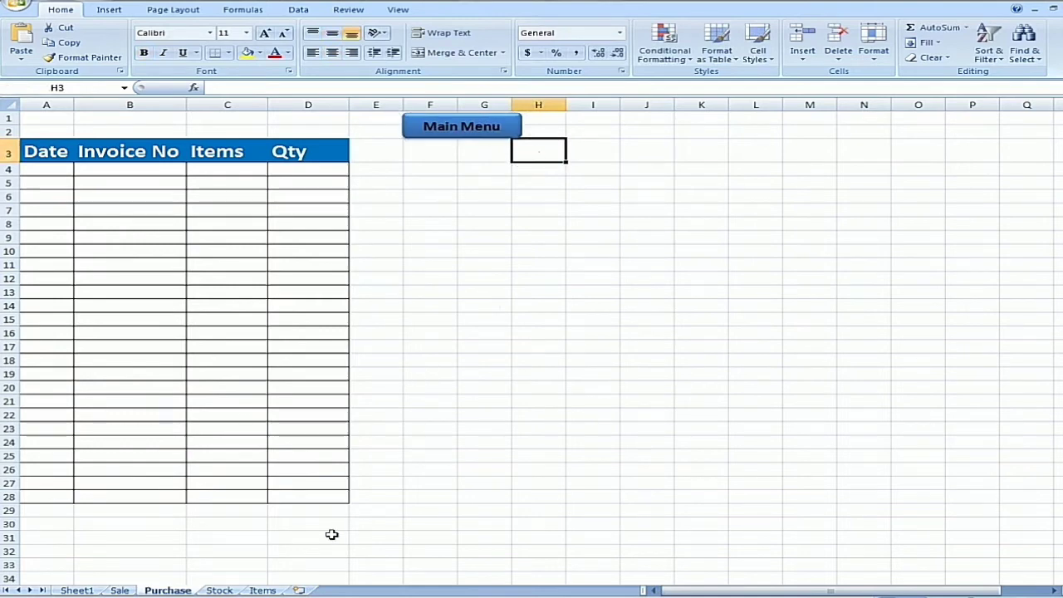
# Paste the Main Menu button onto the Stock sheet and nudge it up above row 3 over columns F and G.
pyautogui.click(219, 589)
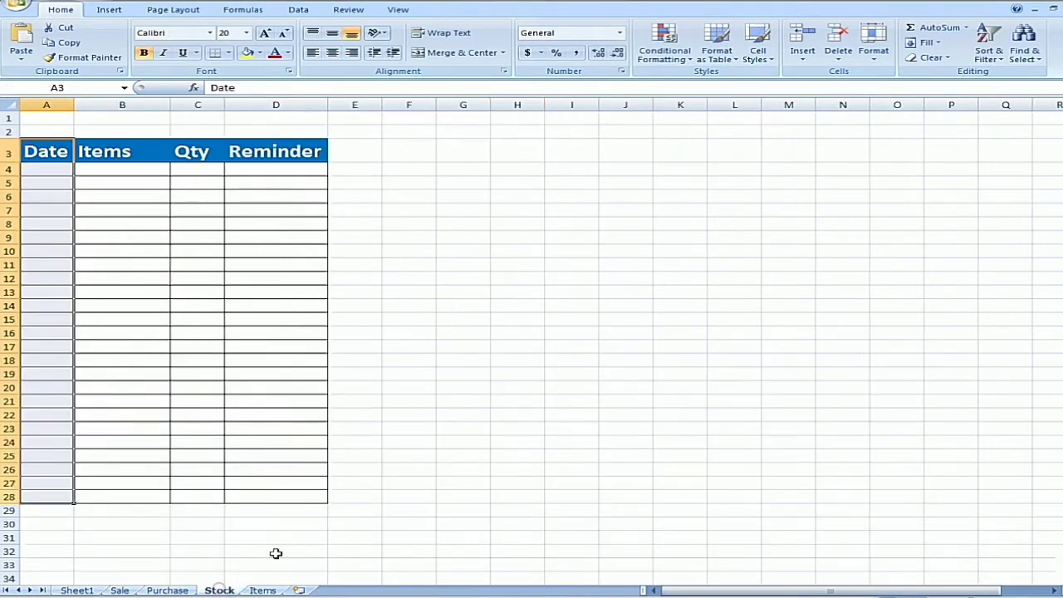
pyautogui.click(420, 144)
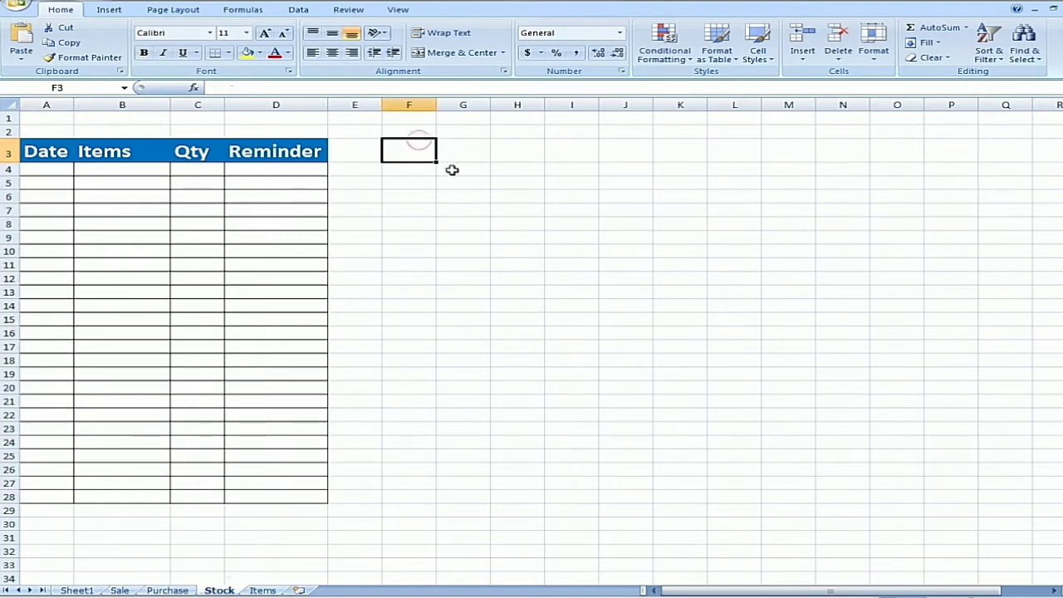
pyautogui.hotkey('ctrl', 'v')
pyautogui.press('Up')
pyautogui.press('Up')
pyautogui.press('Up')
pyautogui.press('Up')
pyautogui.press('Up')
pyautogui.press('Up')
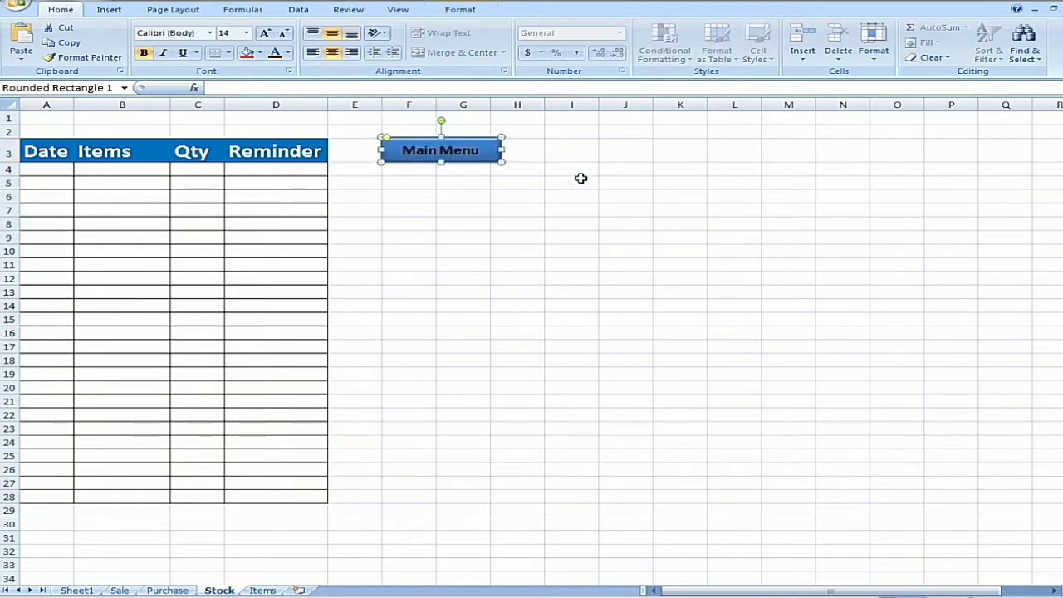
pyautogui.press('Up')
pyautogui.press('Up')
pyautogui.press('Up')
pyautogui.press('Up')
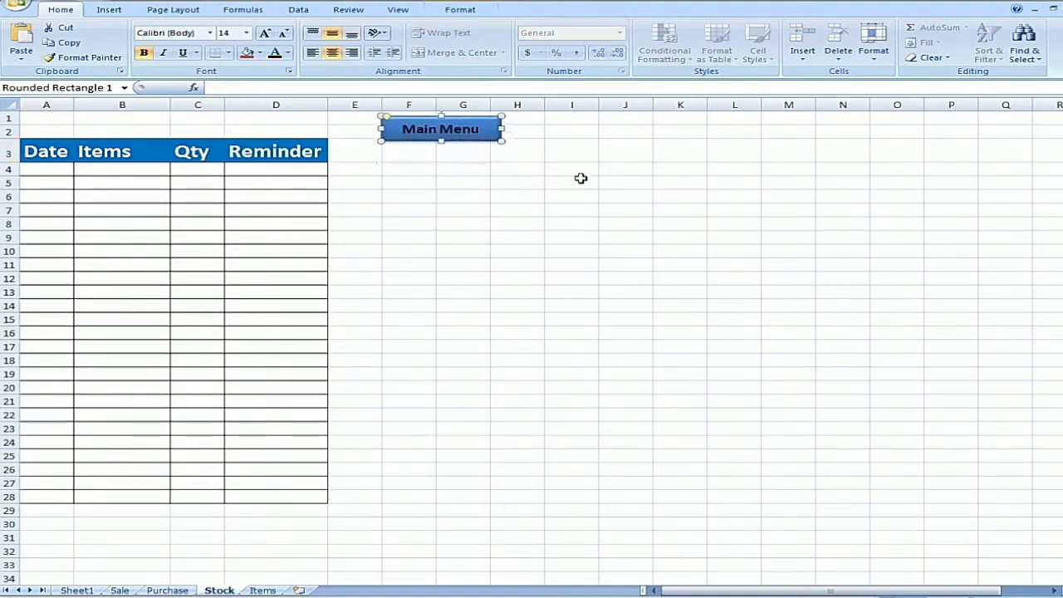
pyautogui.click(580, 178)
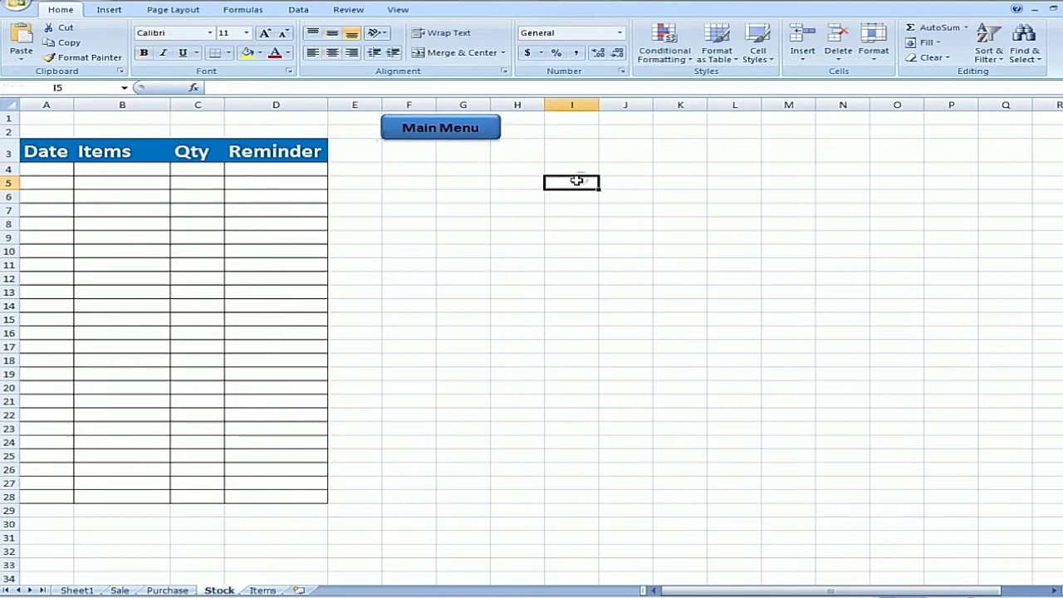
# Paste the Main Menu button onto the Items sheet and move it to rows 1 and 2, starting at column C.
pyautogui.click(264, 590)
pyautogui.hotkey('ctrl', 'v')
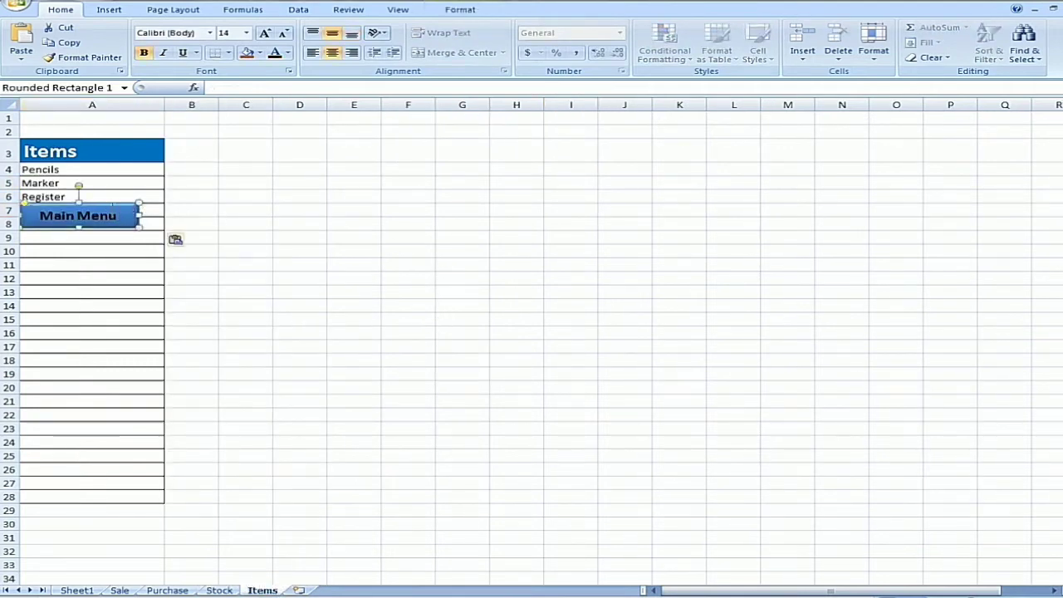
pyautogui.moveTo(113, 205); pyautogui.dragTo(310, 112)
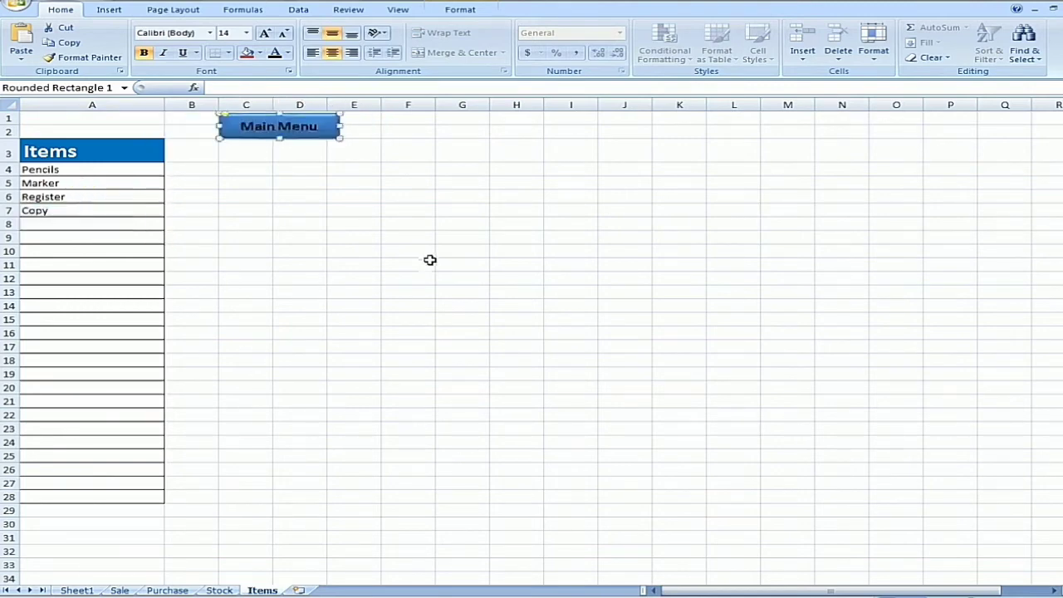
pyautogui.click(429, 261)
pyautogui.click(429, 262)
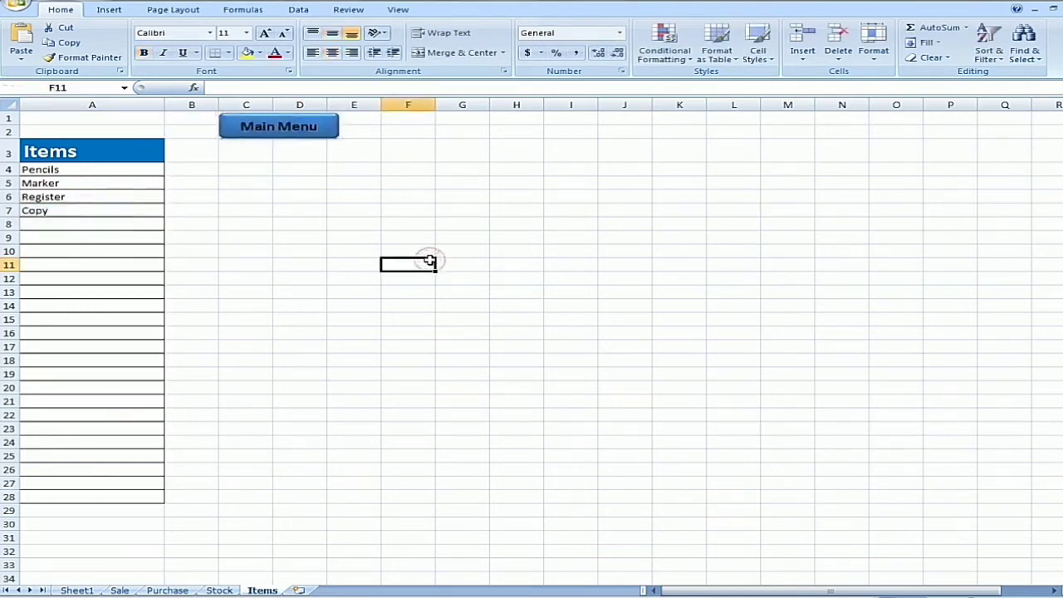
# Hyperlink the Main Menu button on the Items sheet to cell A1 of Sheet1 in this document.
pyautogui.rightClick(324, 131)
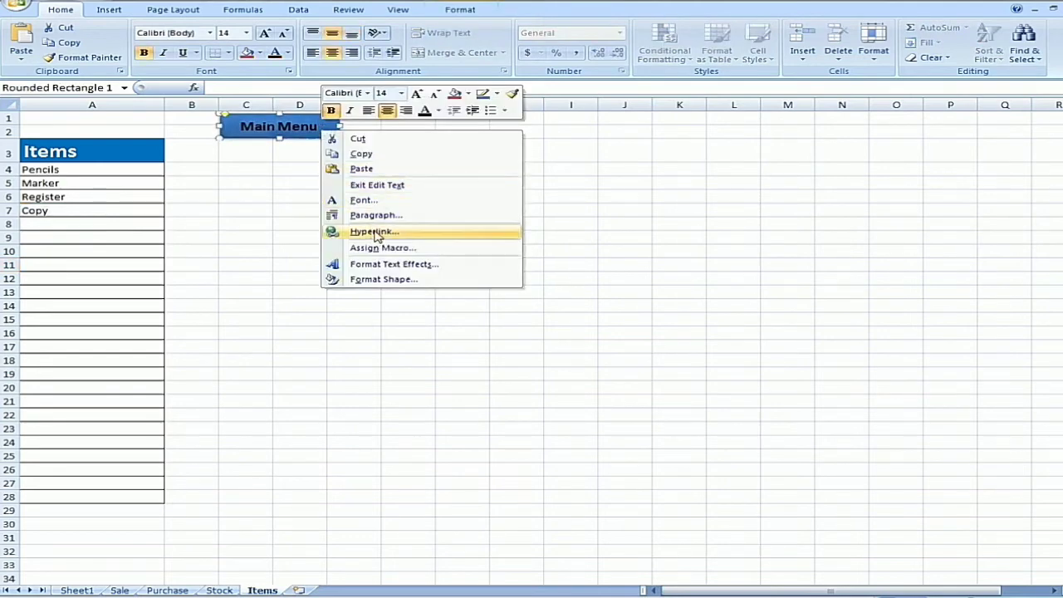
pyautogui.click(372, 236)
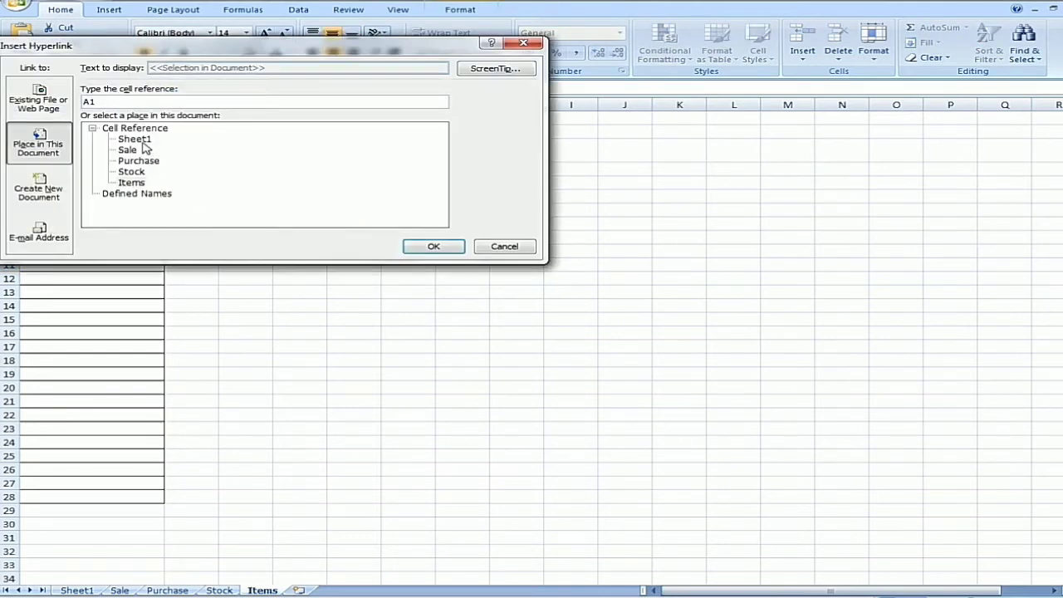
pyautogui.click(137, 139)
pyautogui.click(431, 247)
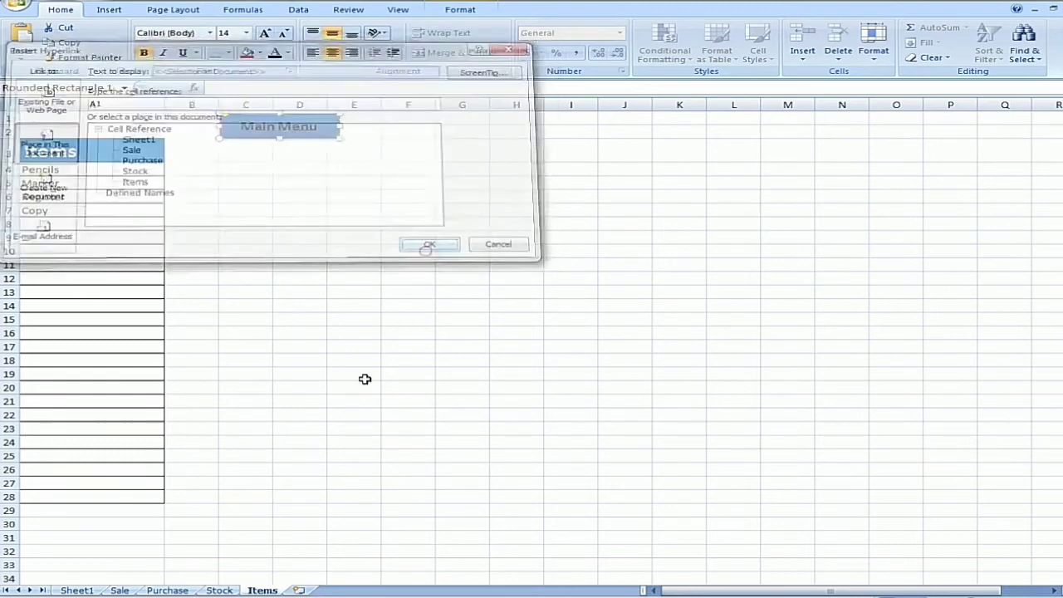
# Hyperlink the Main Menu button on the Stock sheet to Sheet1, cell A1.
pyautogui.click(219, 590)
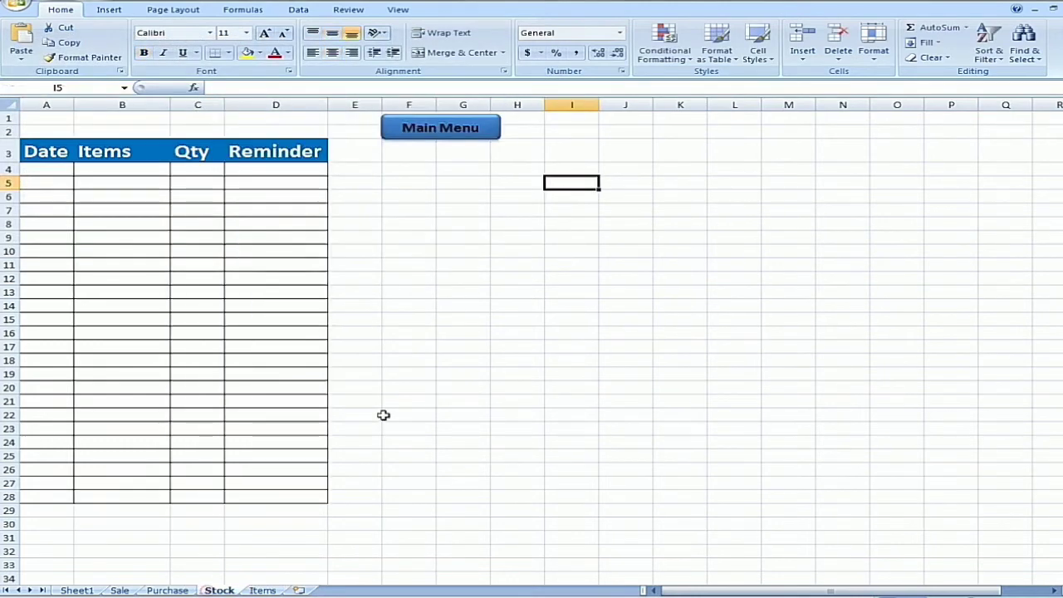
pyautogui.rightClick(451, 131)
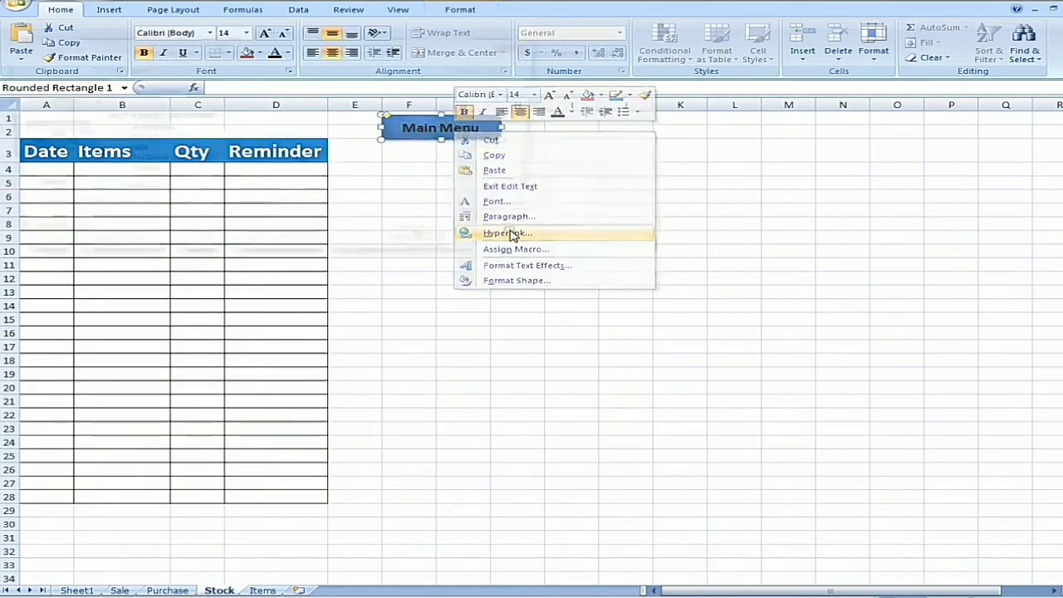
pyautogui.click(512, 234)
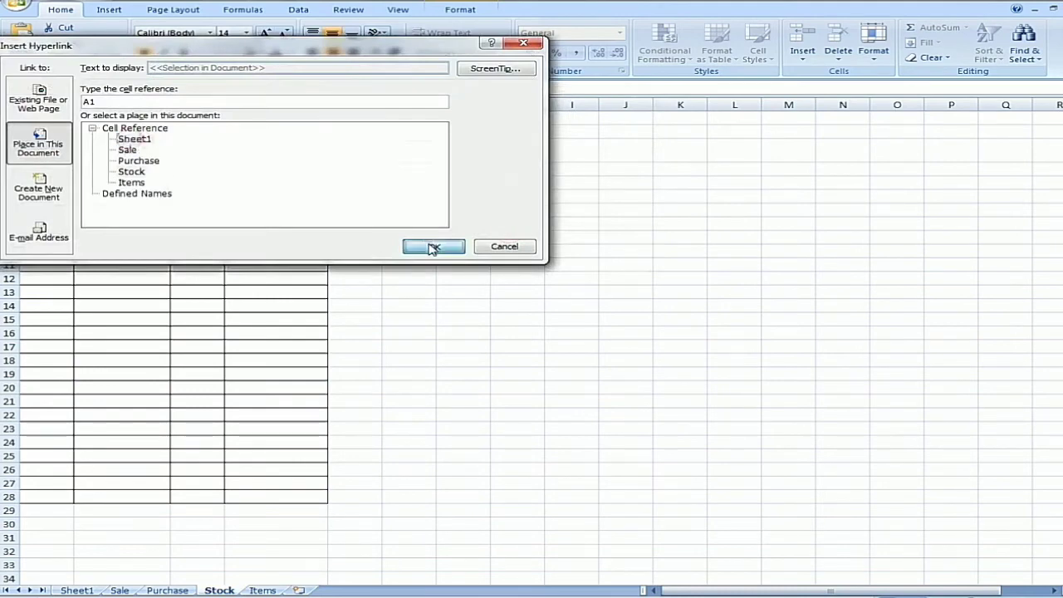
pyautogui.click(431, 246)
# Hyperlink the Main Menu button on the Purchase sheet to Sheet1, cell A1.
pyautogui.click(167, 590)
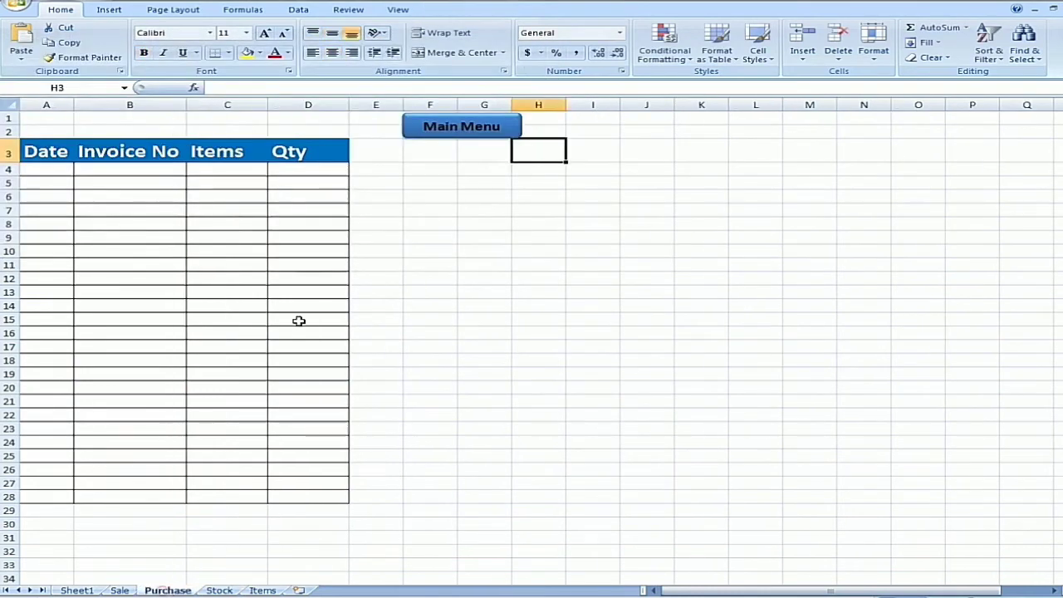
pyautogui.rightClick(459, 127)
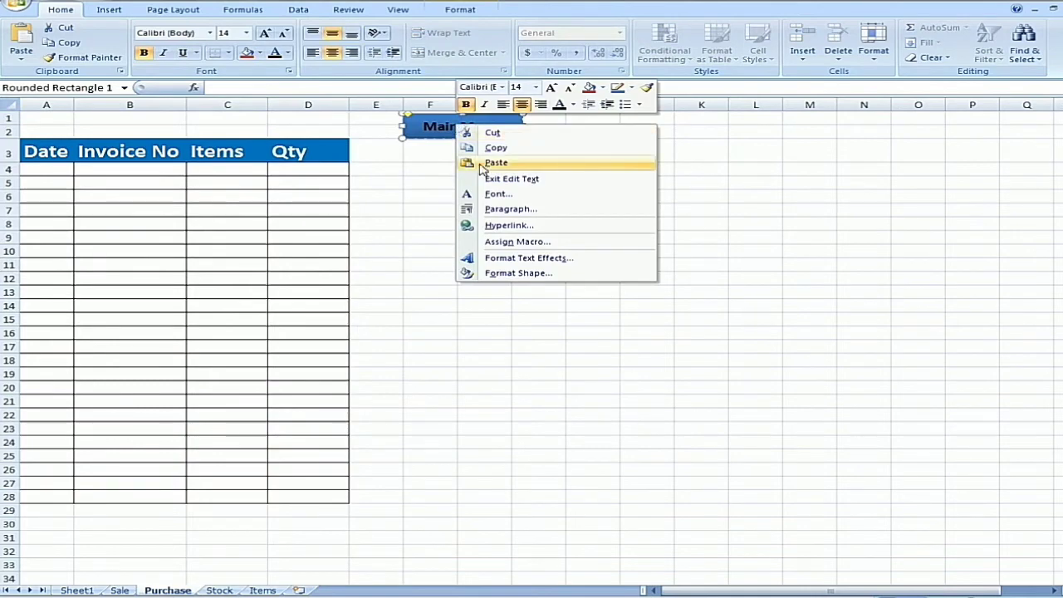
pyautogui.click(503, 225)
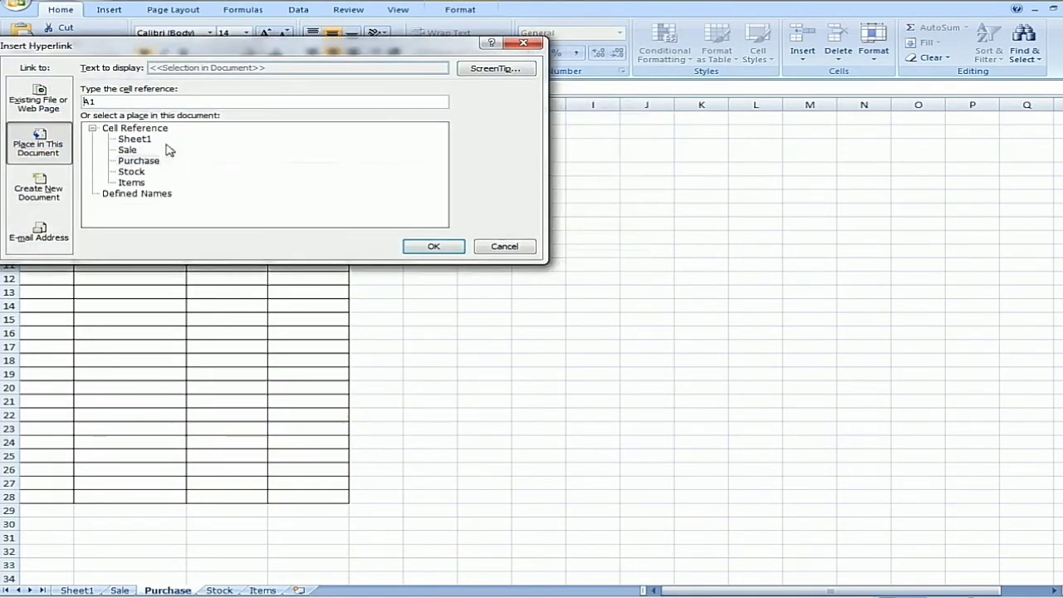
pyautogui.click(137, 140)
pyautogui.click(403, 247)
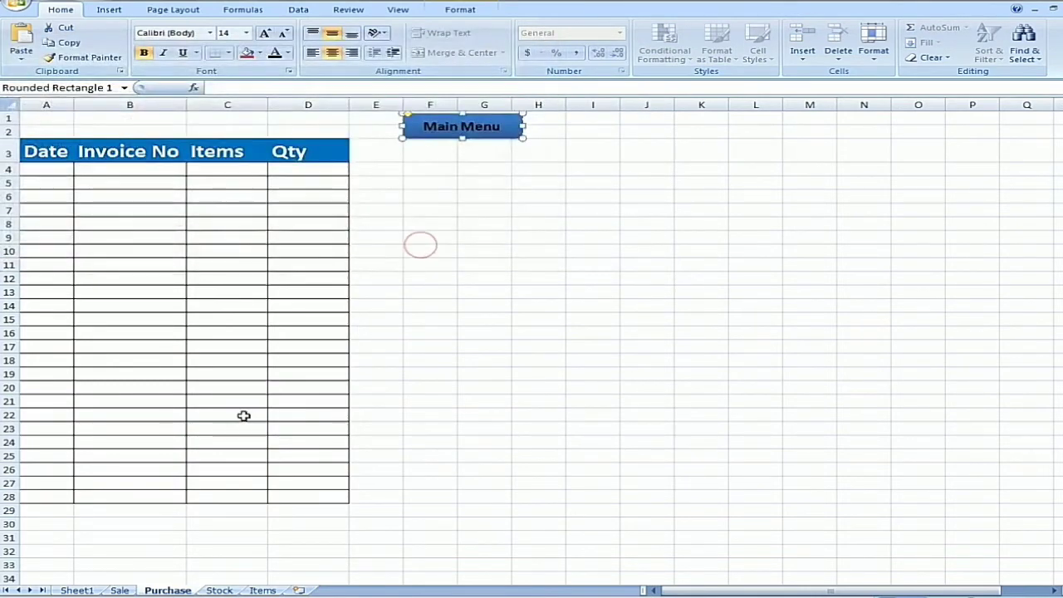
# Hyperlink the Main Menu button on the Sale sheet to Sheet1, cell A1.
pyautogui.click(117, 591)
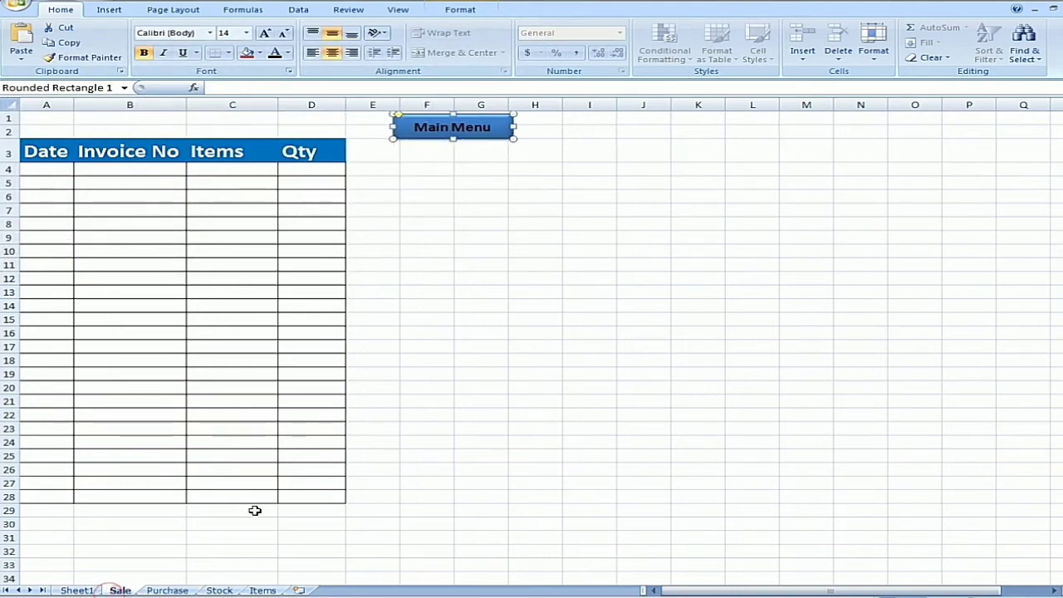
pyautogui.rightClick(458, 124)
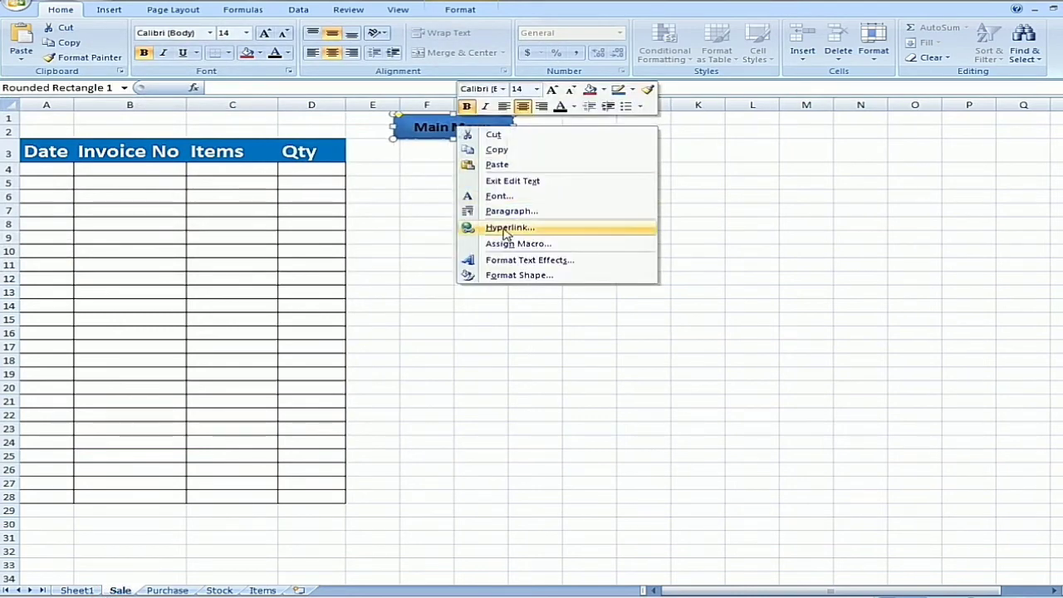
pyautogui.click(502, 227)
pyautogui.click(137, 139)
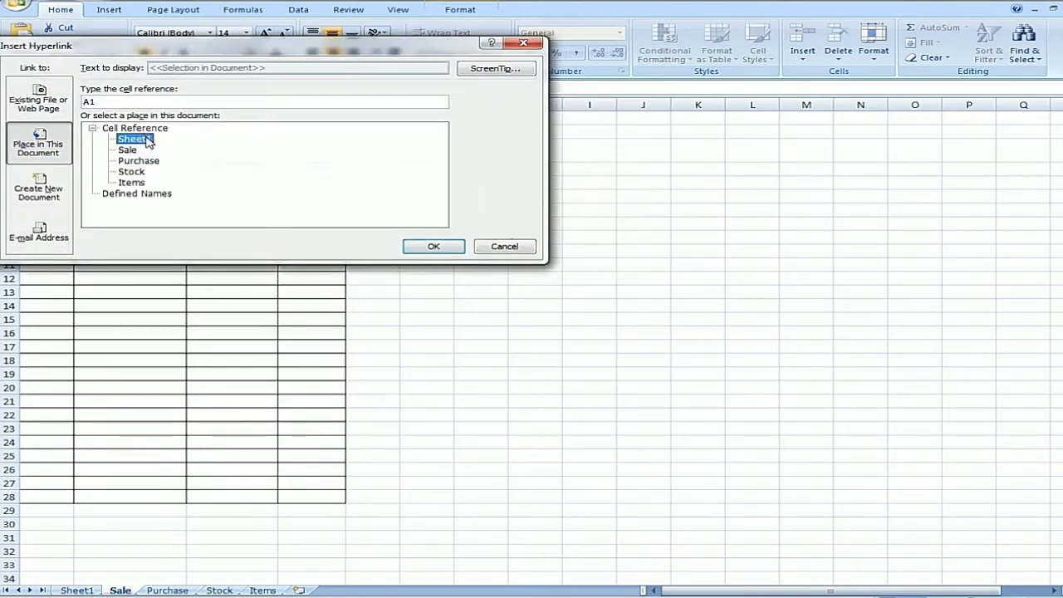
pyautogui.click(432, 245)
pyautogui.click(411, 239)
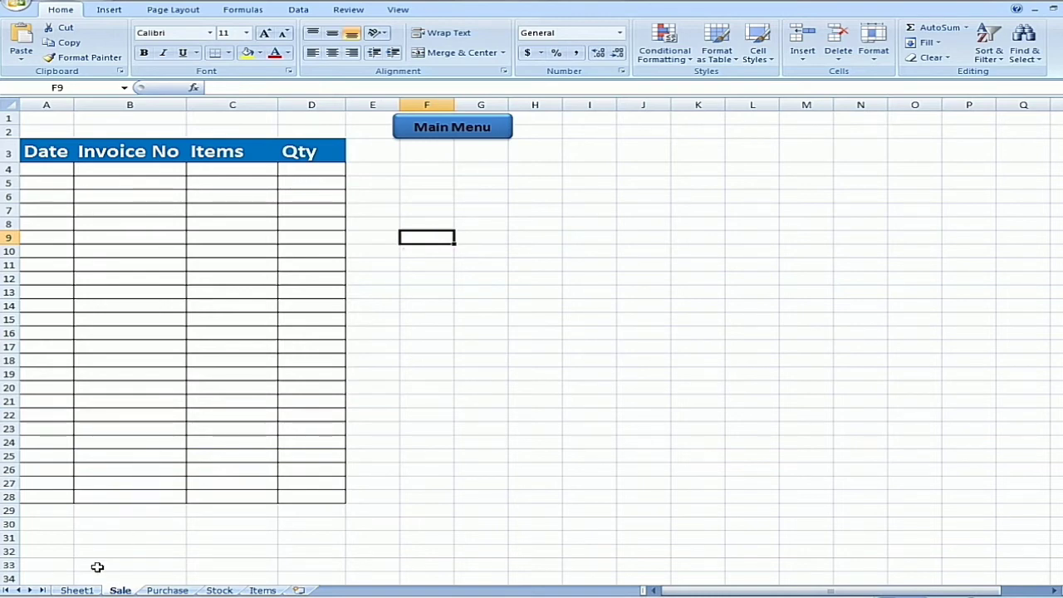
# Test the Sale, Purchase, Stock and Items navigation buttons on Sheet1, returning each time through the sheet's Main Menu button.
pyautogui.click(77, 589)
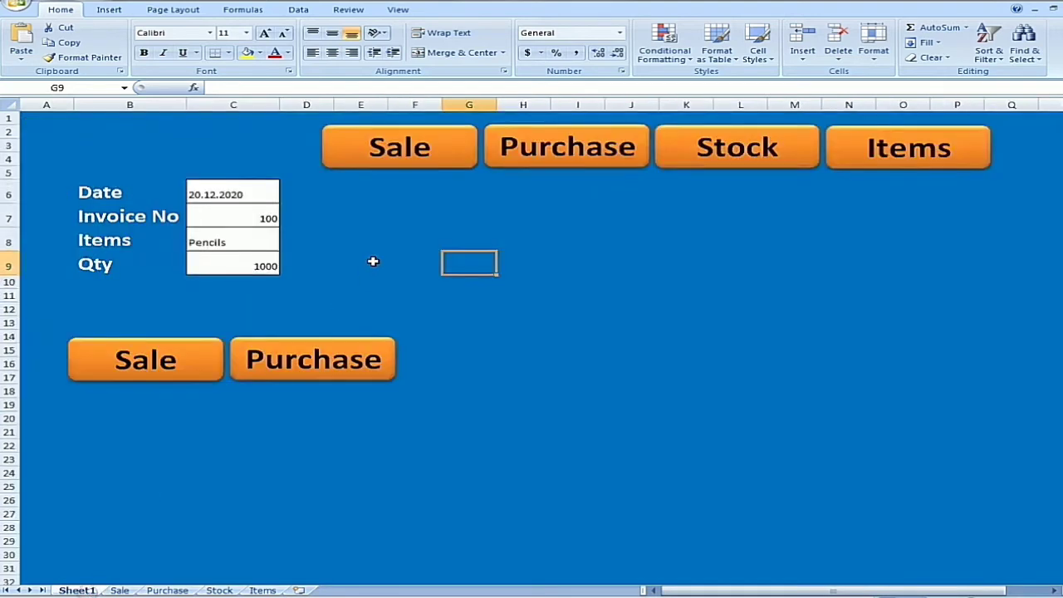
pyautogui.click(421, 157)
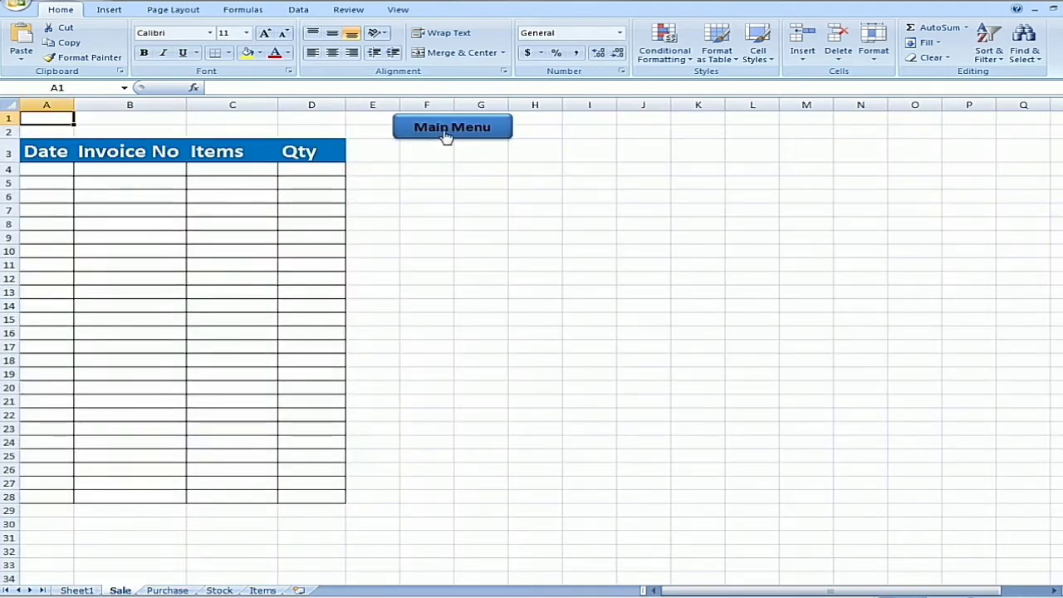
pyautogui.click(446, 136)
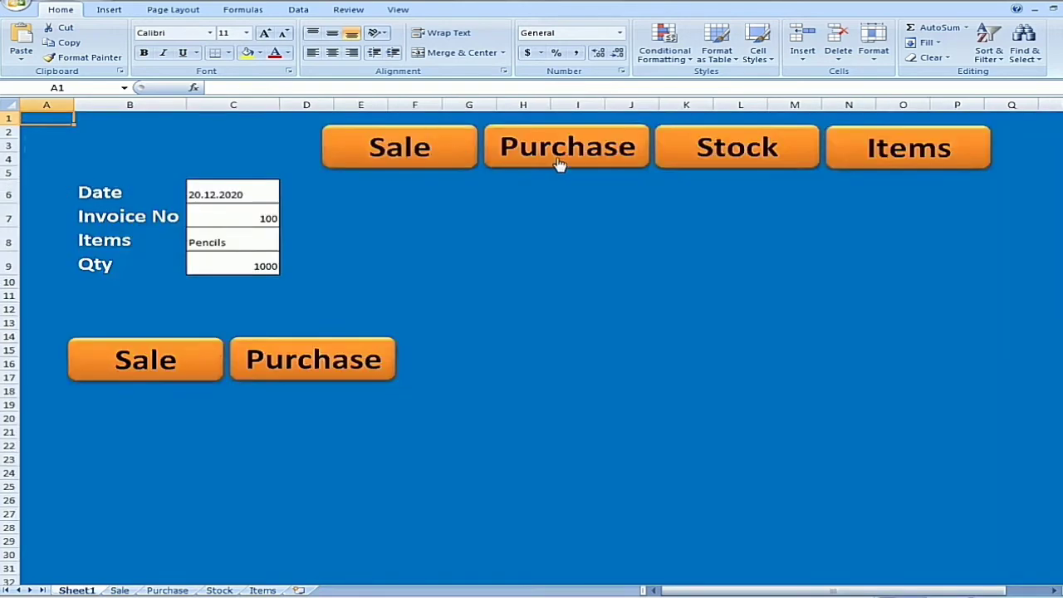
pyautogui.click(560, 165)
pyautogui.click(472, 137)
pyautogui.click(710, 151)
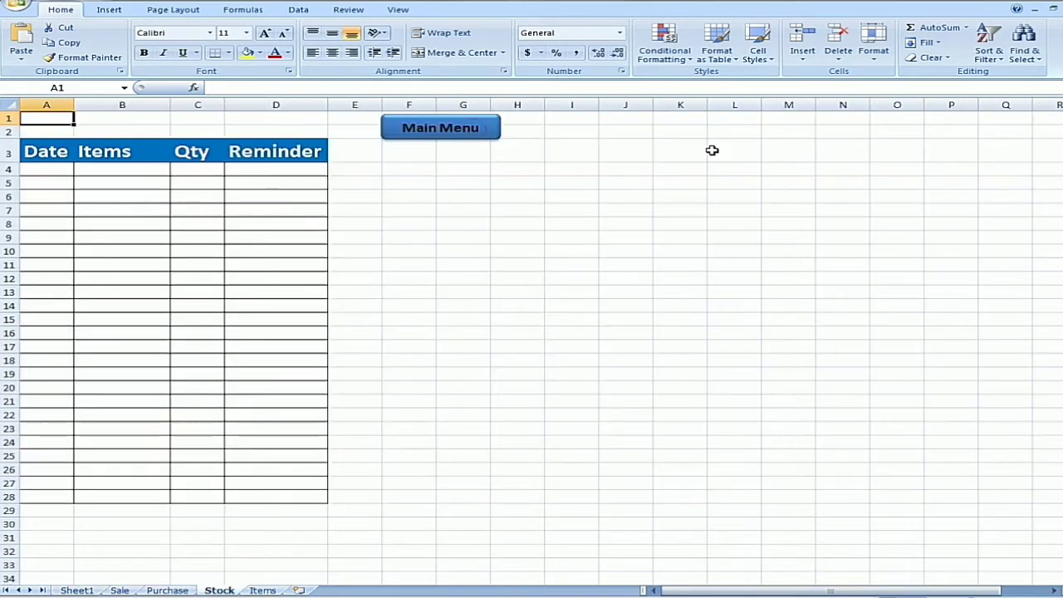
pyautogui.click(446, 136)
pyautogui.click(876, 148)
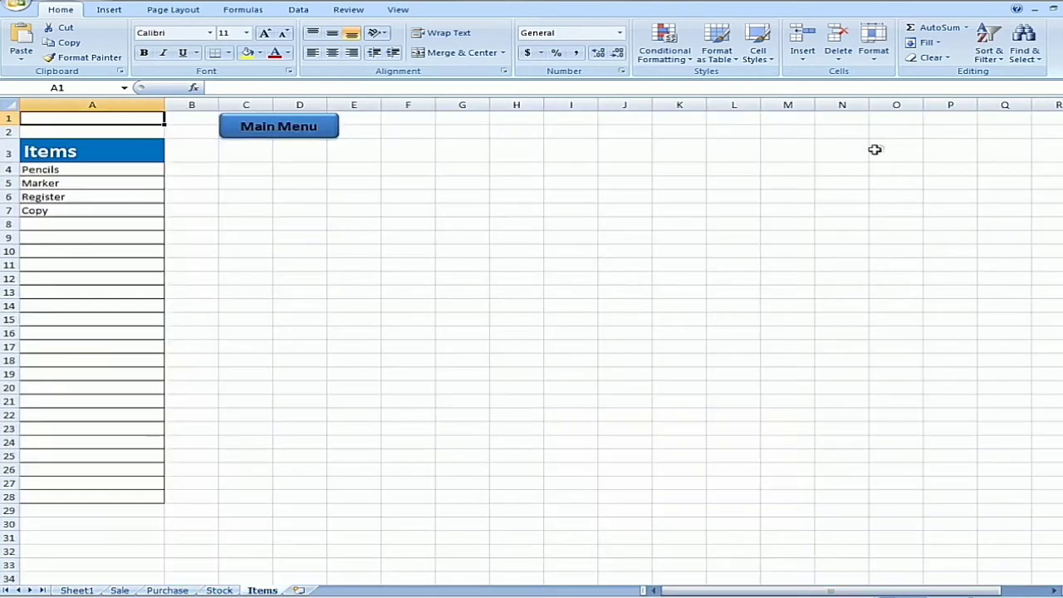
pyautogui.click(307, 136)
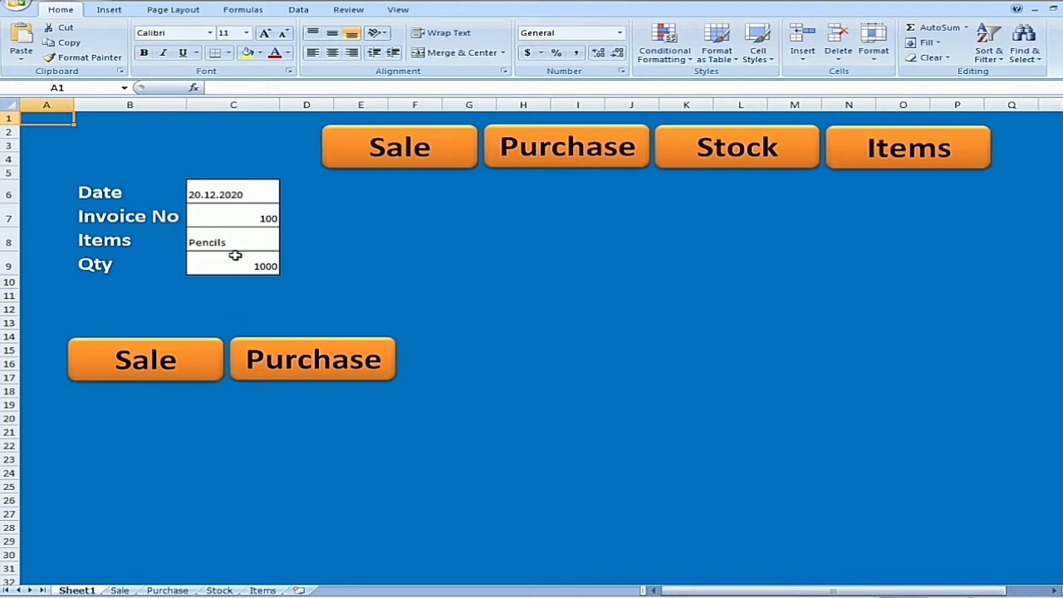
# Start recording a macro named sale, stored in This Workbook, with the form's date cell C6 selected.
pyautogui.click(251, 202)
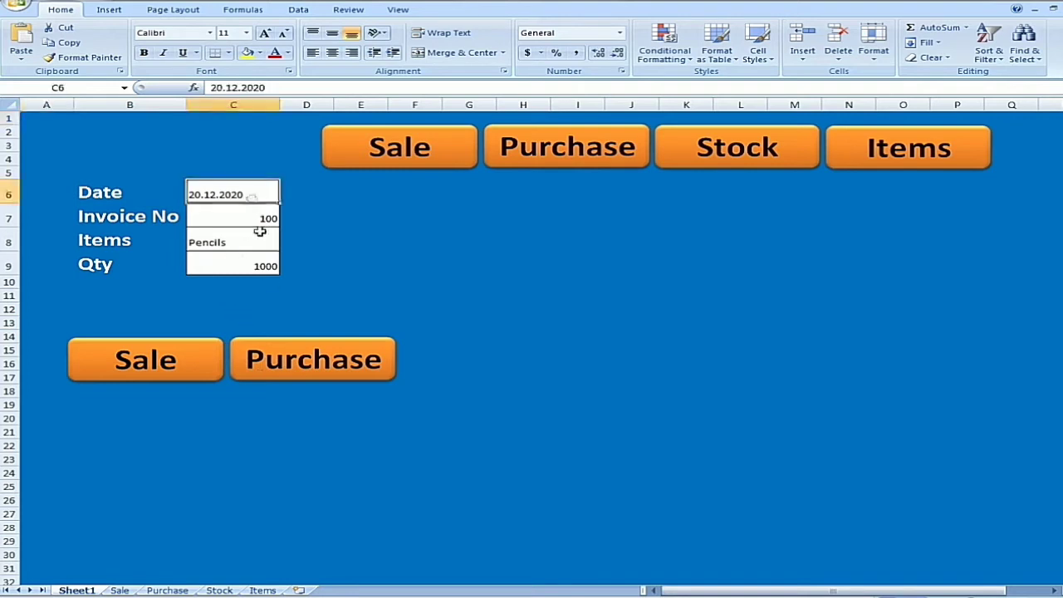
pyautogui.click(297, 12)
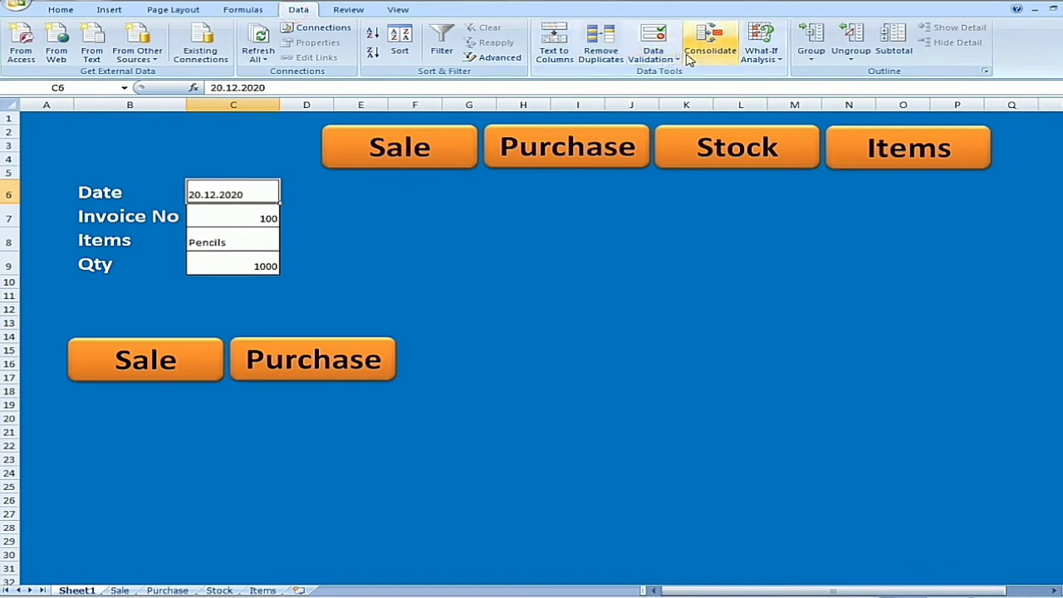
pyautogui.click(403, 10)
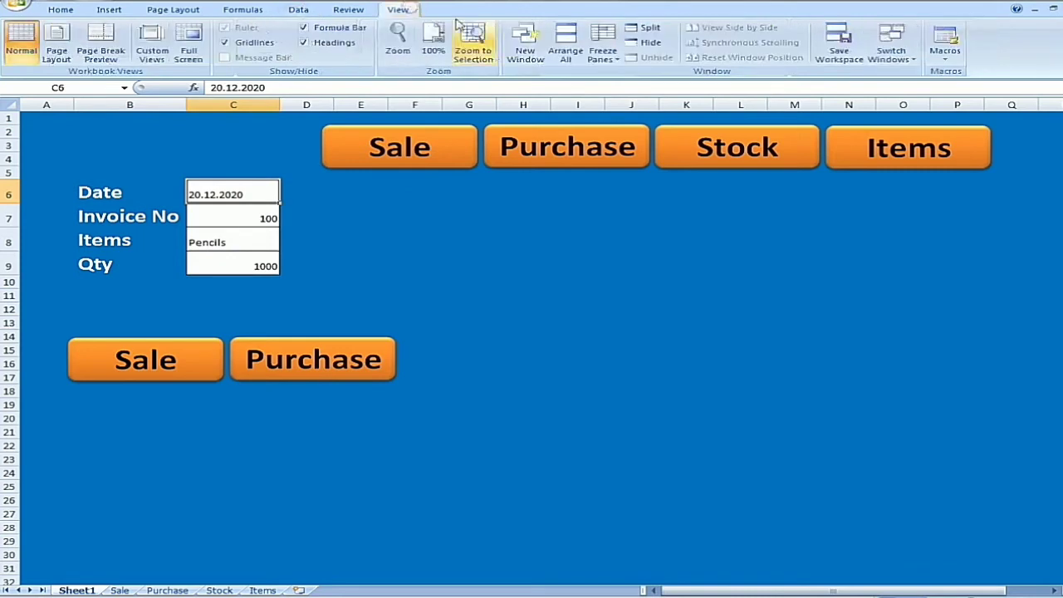
pyautogui.click(946, 66)
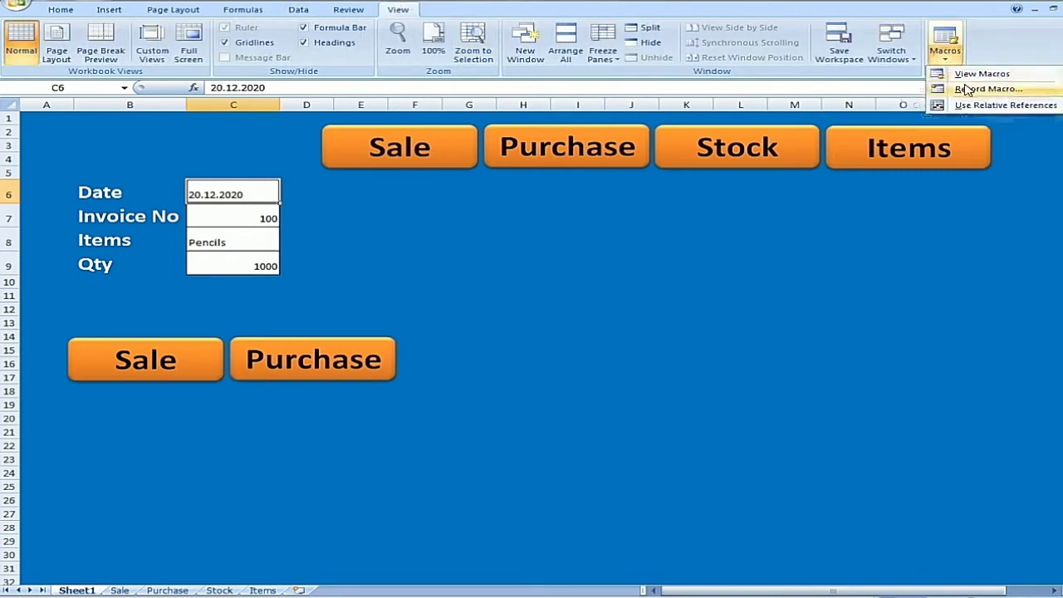
pyautogui.click(967, 89)
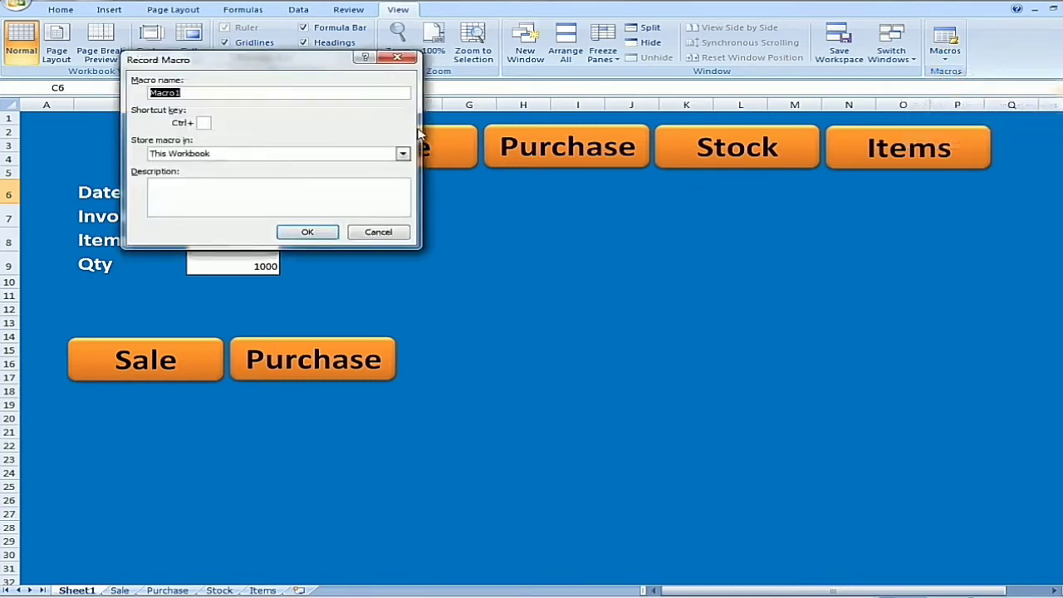
pyautogui.write('sale')
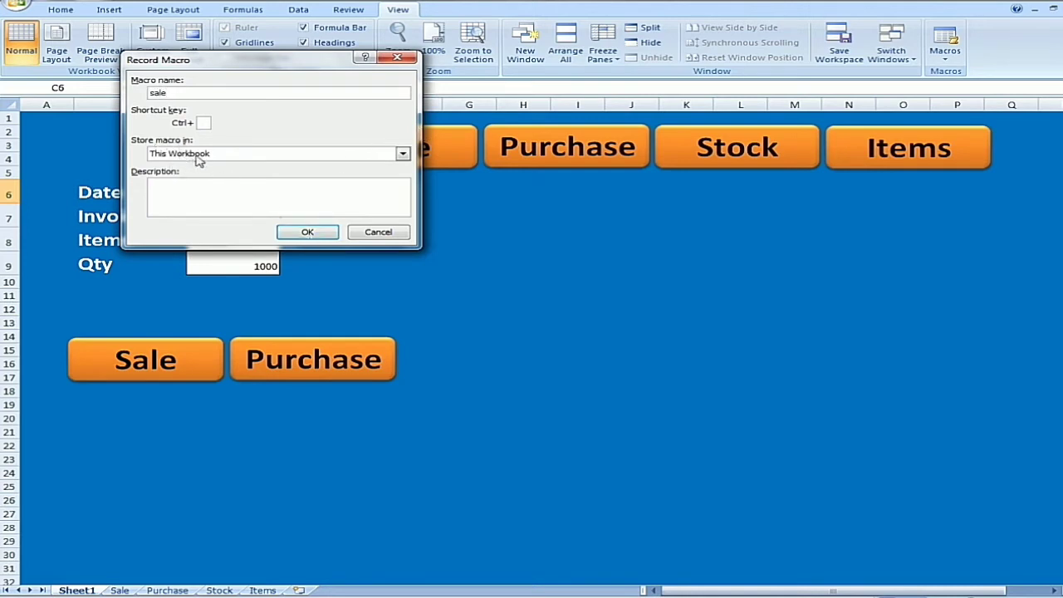
pyautogui.click(307, 232)
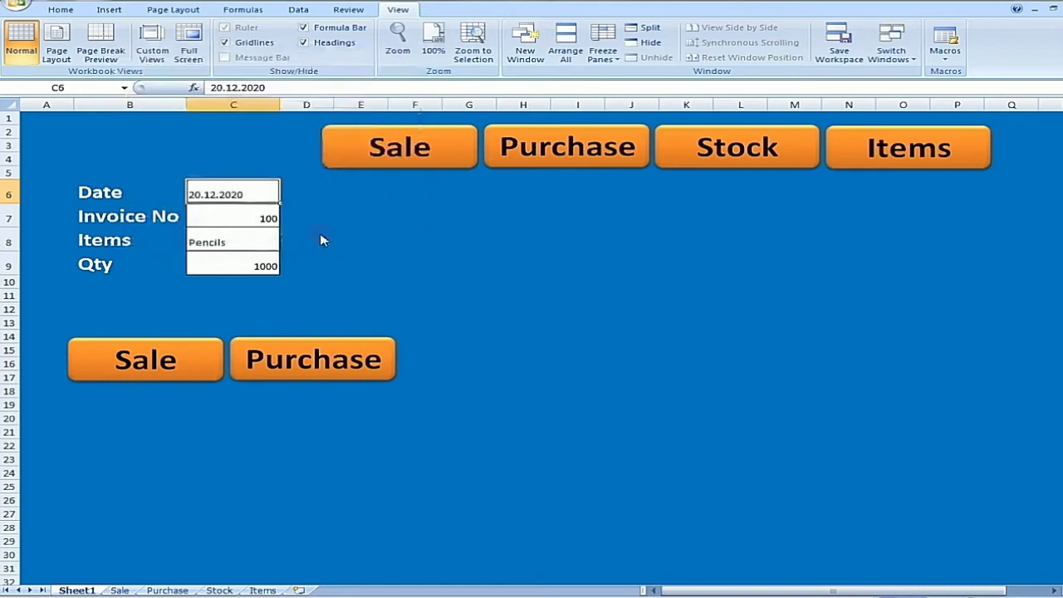
# Copy the form entries C6:C9 on Sheet1 and paste them transposed into the Sale sheet starting at cell A5.
pyautogui.moveTo(249, 192); pyautogui.dragTo(247, 259)
pyautogui.rightClick(249, 222)
pyautogui.click(257, 247)
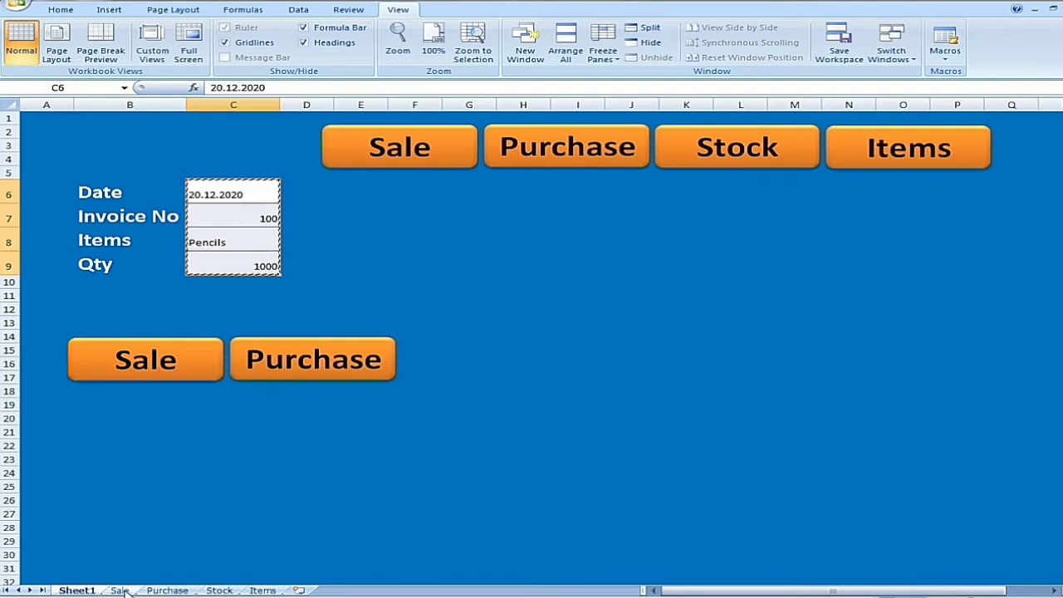
pyautogui.click(120, 590)
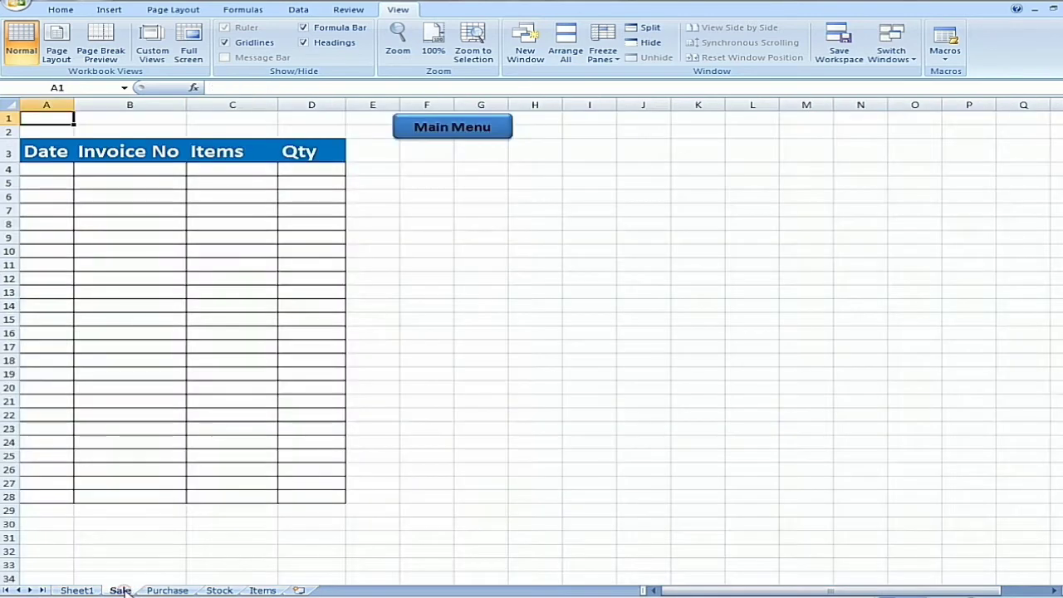
pyautogui.click(48, 185)
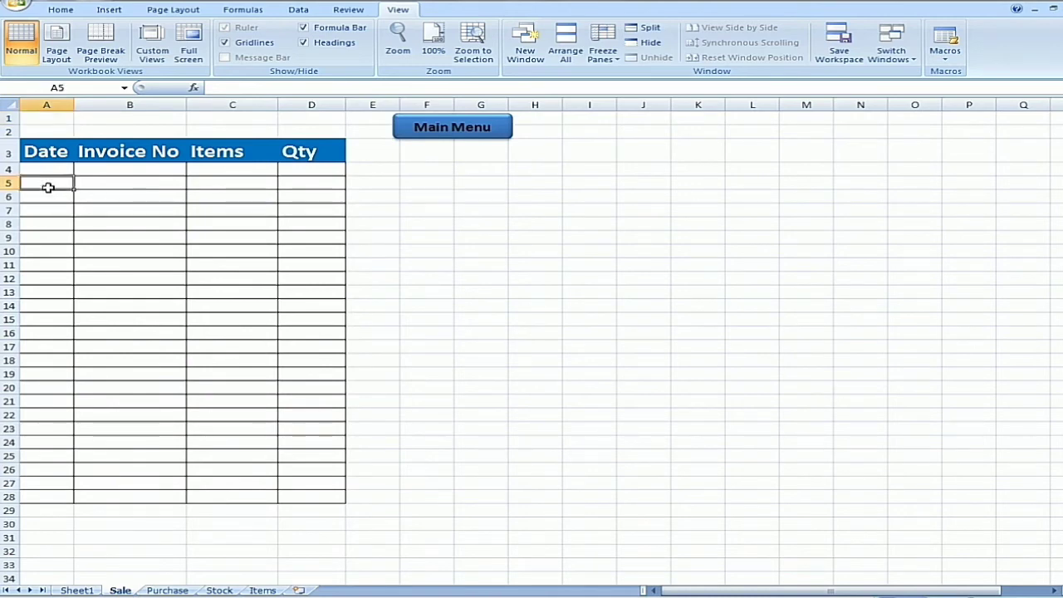
pyautogui.rightClick(48, 186)
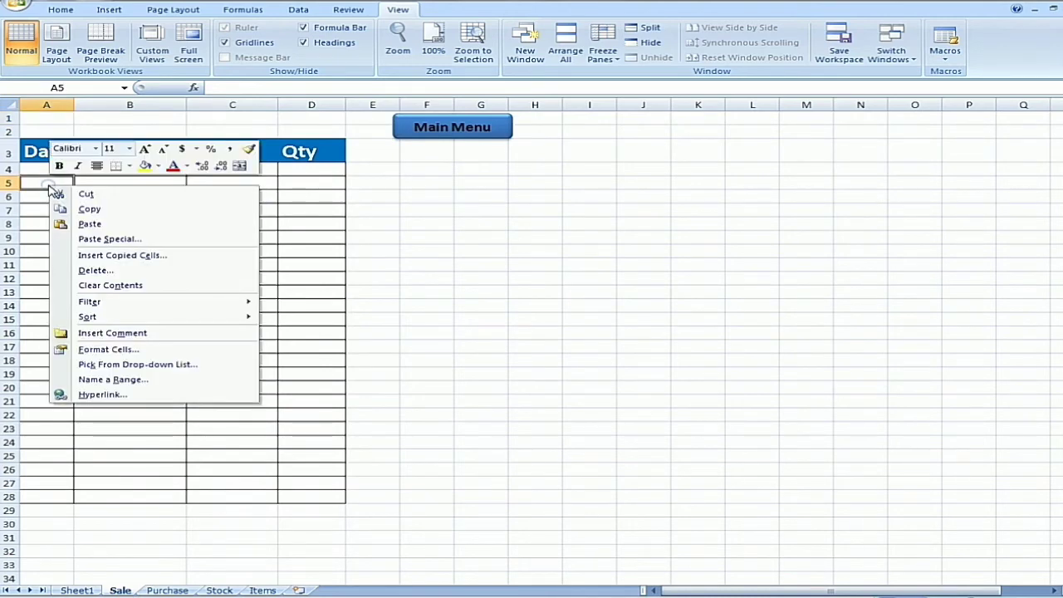
pyautogui.click(92, 239)
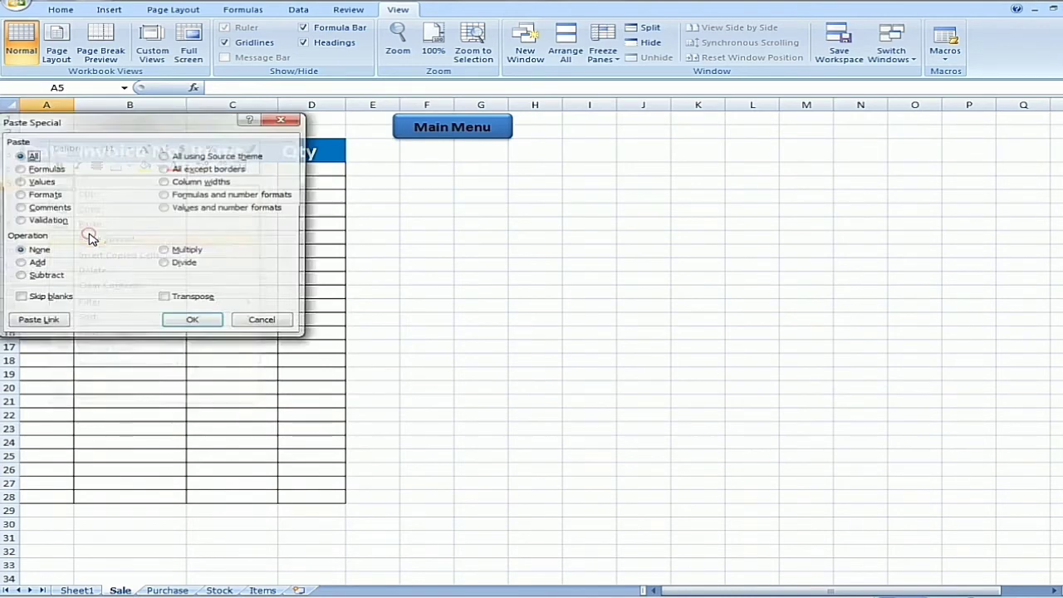
pyautogui.click(178, 301)
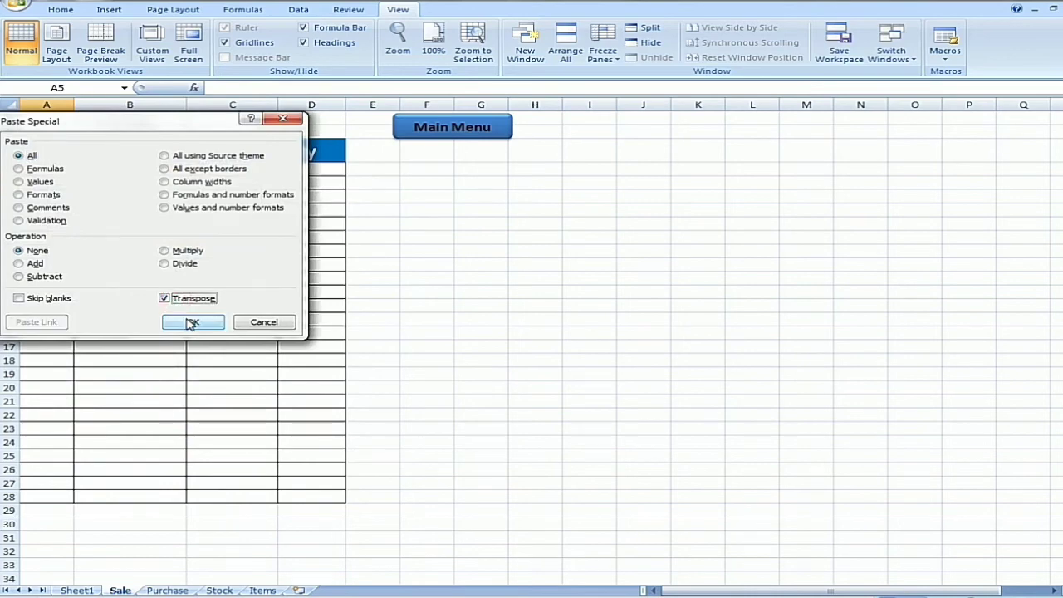
pyautogui.click(191, 323)
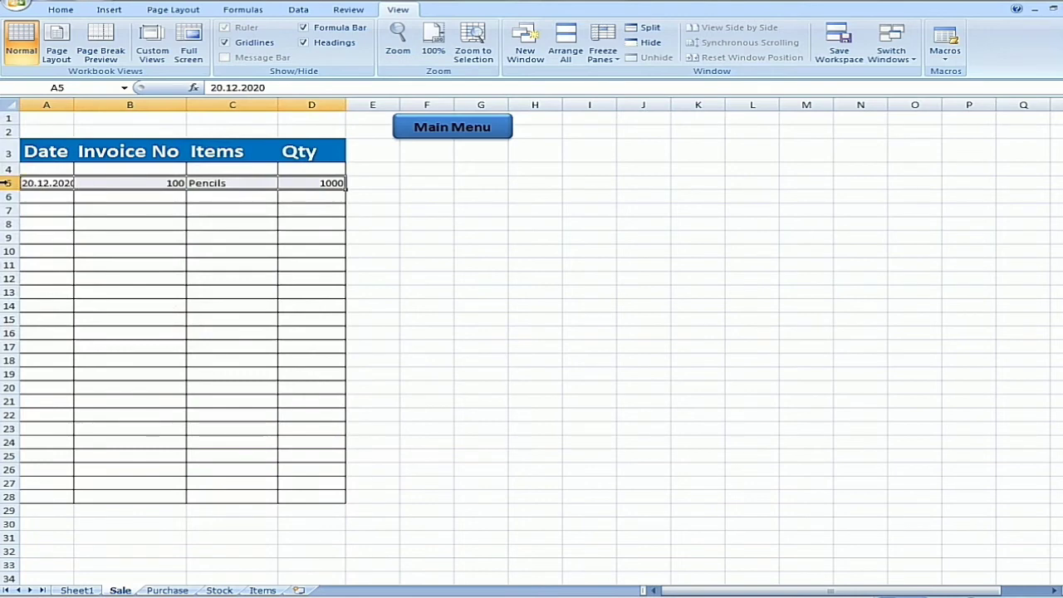
# Insert a blank row above the pasted record in row 5 of the Sale sheet.
pyautogui.click(6, 183)
pyautogui.rightClick(7, 183)
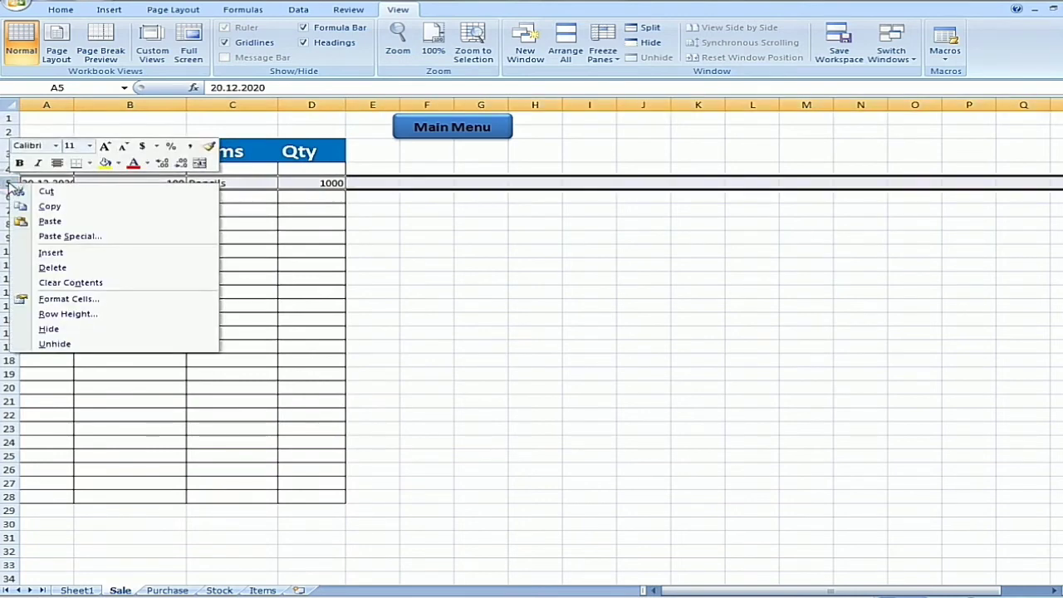
pyautogui.click(72, 254)
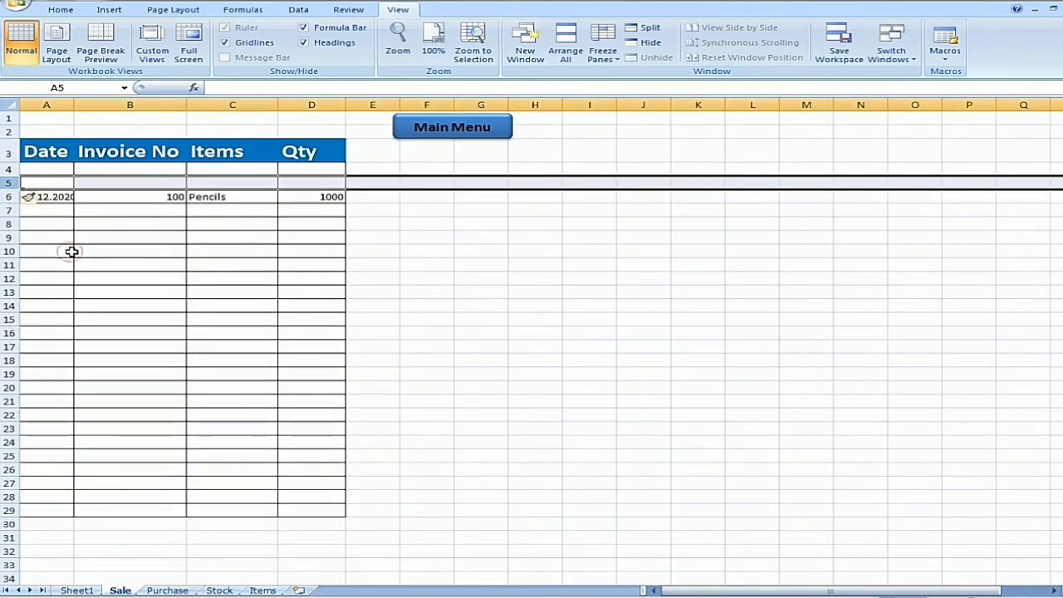
# Clear the date, invoice number, items and quantity entries in C6:C9 on Sheet1.
pyautogui.click(91, 590)
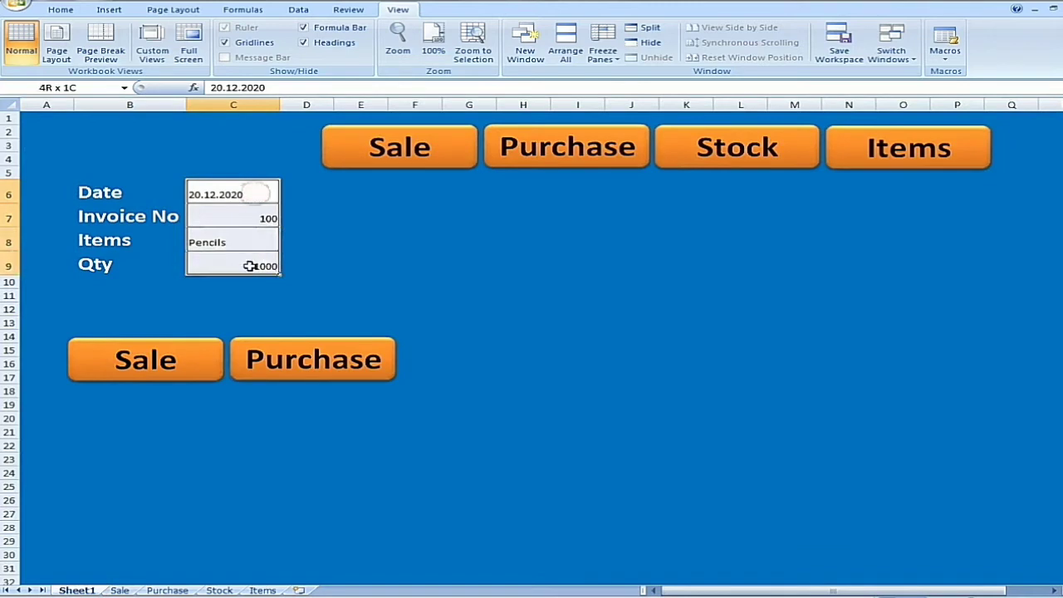
pyautogui.press('Delete')
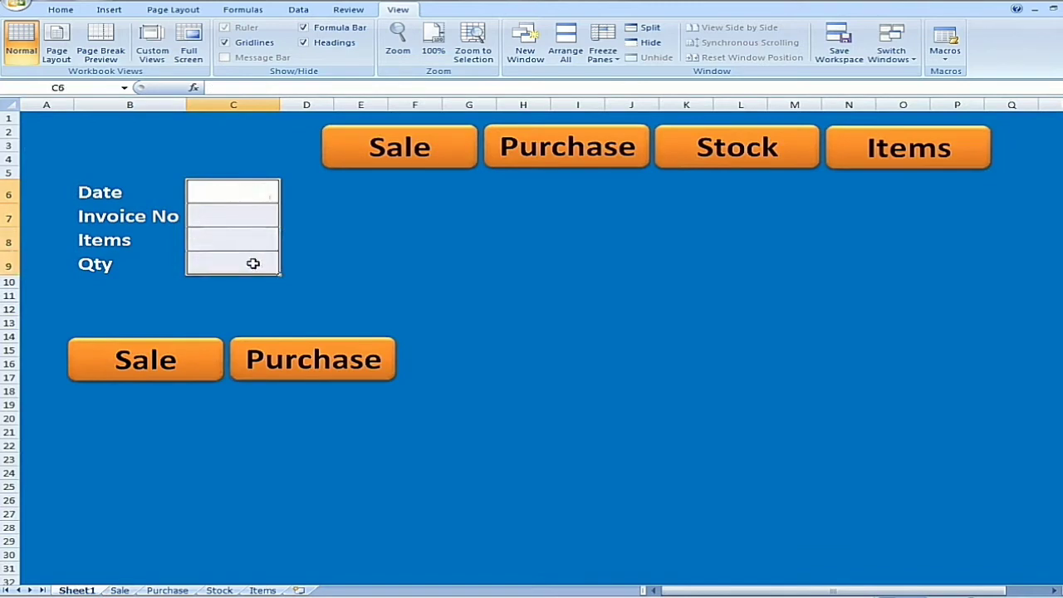
# Select the form's date cell C6 and stop recording the sale macro.
pyautogui.click(256, 193)
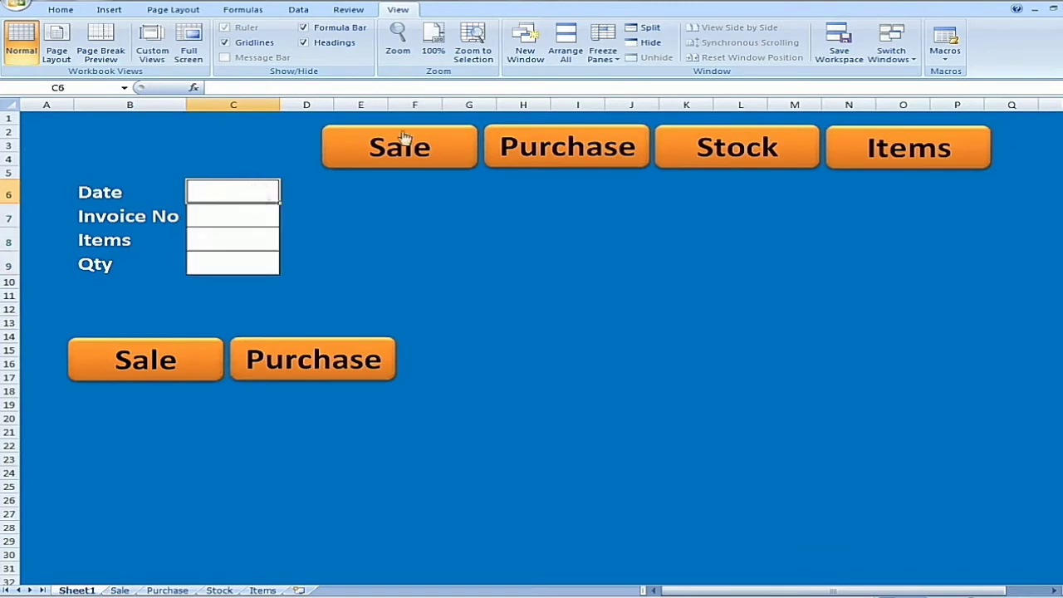
pyautogui.click(944, 56)
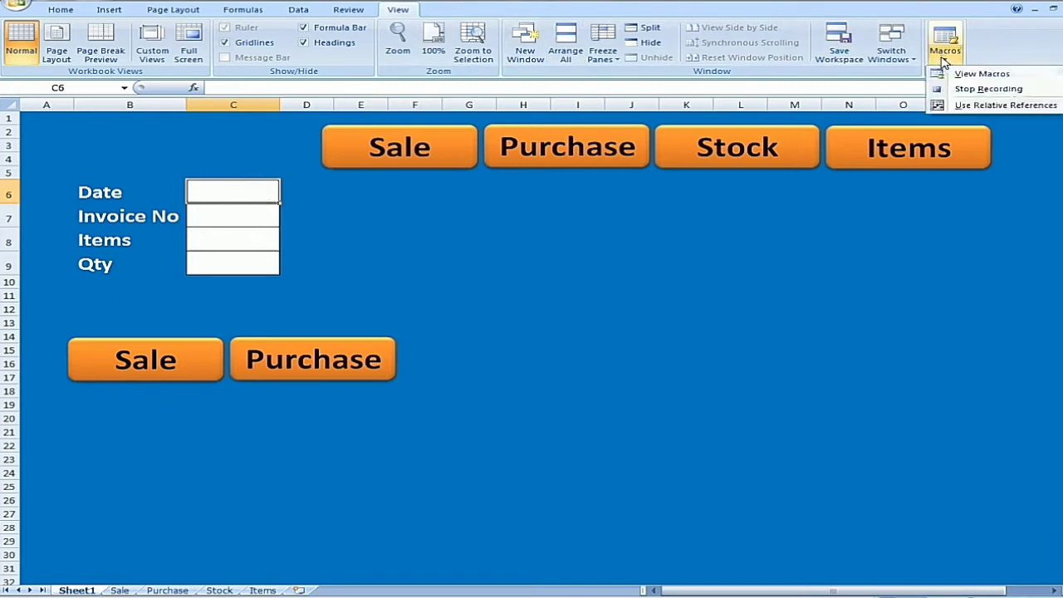
pyautogui.click(963, 88)
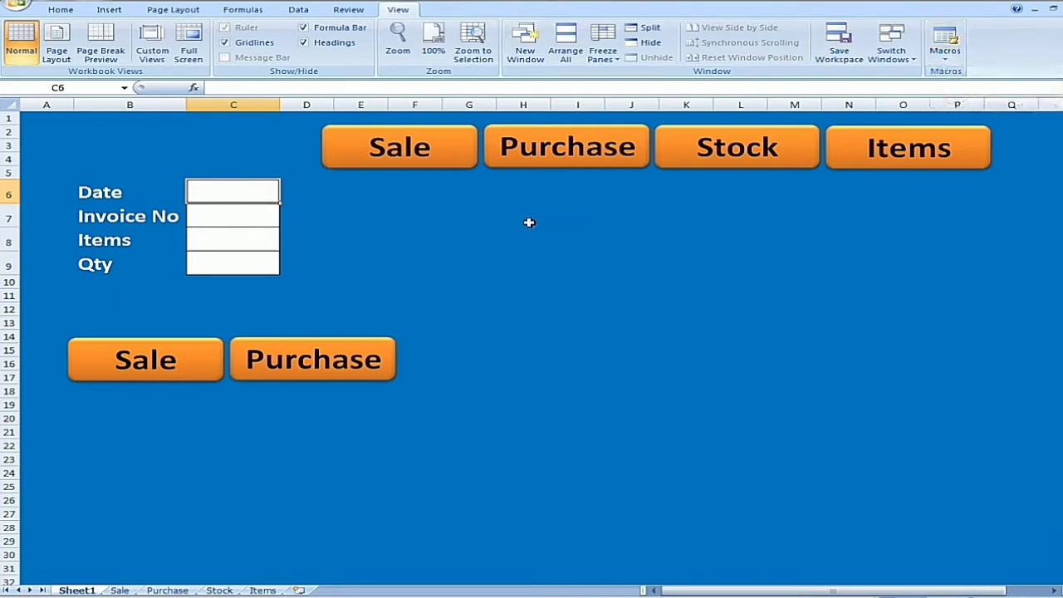
pyautogui.click(487, 229)
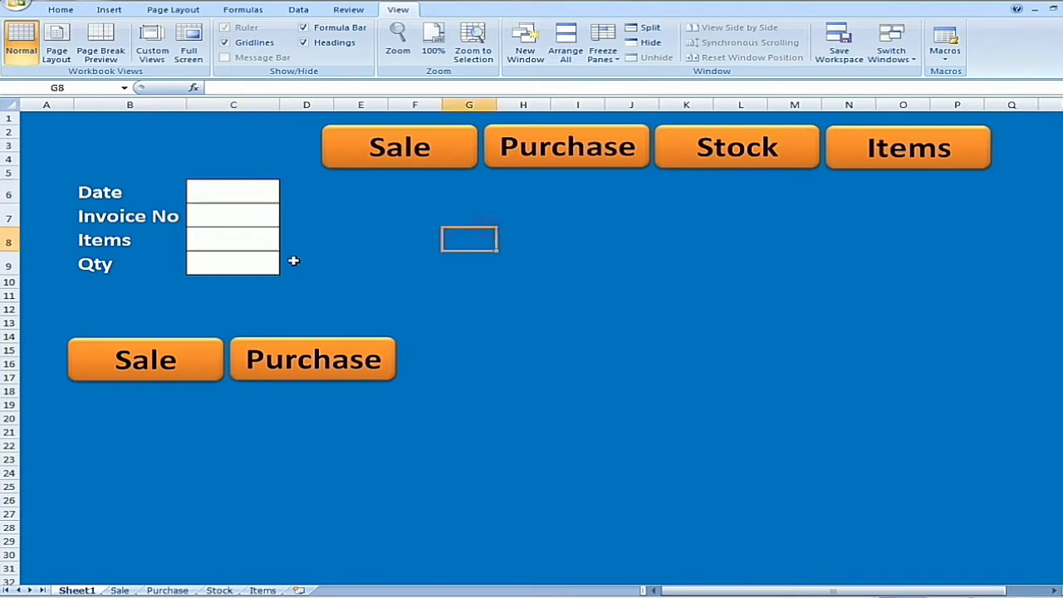
# Check the list of recorded macros, limiting it to those stored in This Workbook.
pyautogui.click(249, 193)
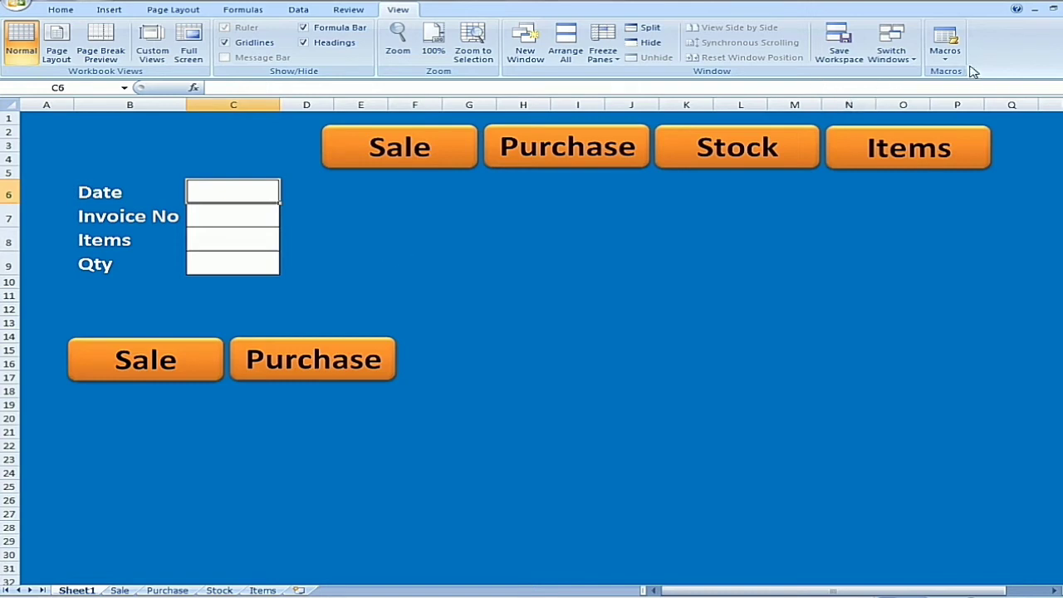
pyautogui.click(945, 50)
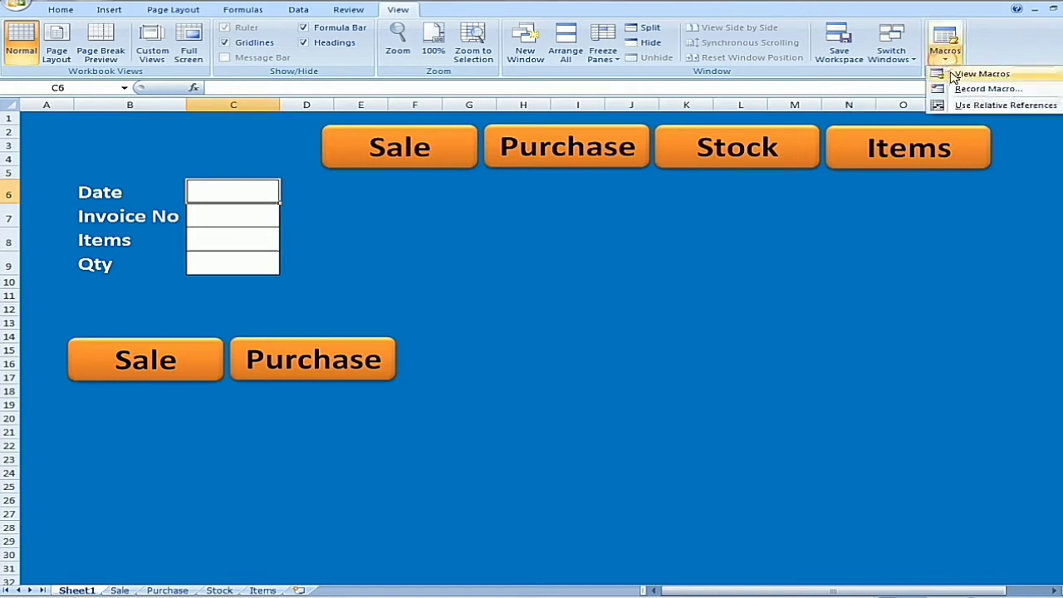
pyautogui.click(980, 74)
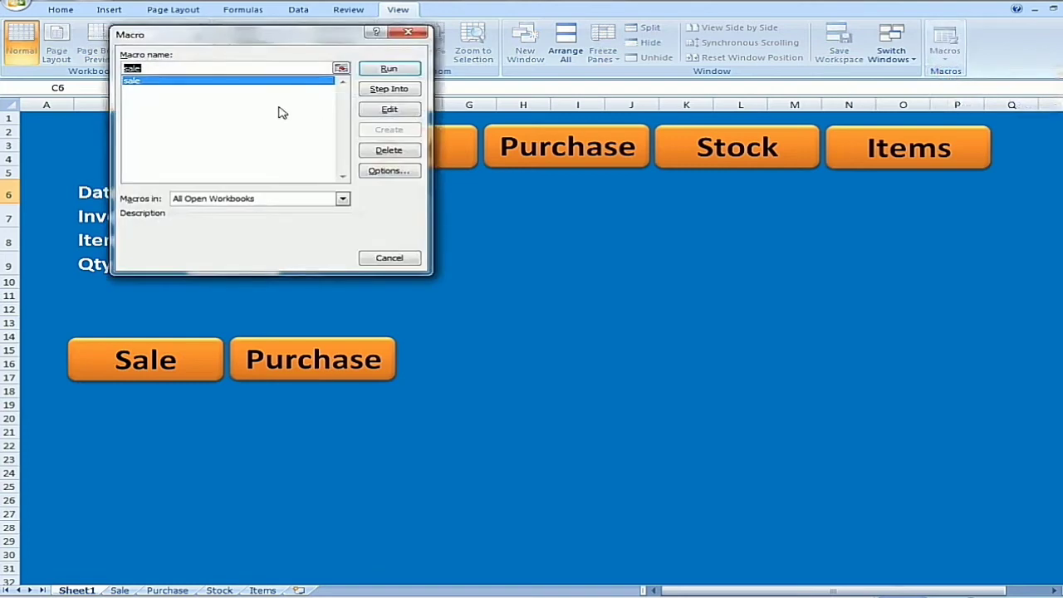
pyautogui.click(321, 205)
pyautogui.click(306, 220)
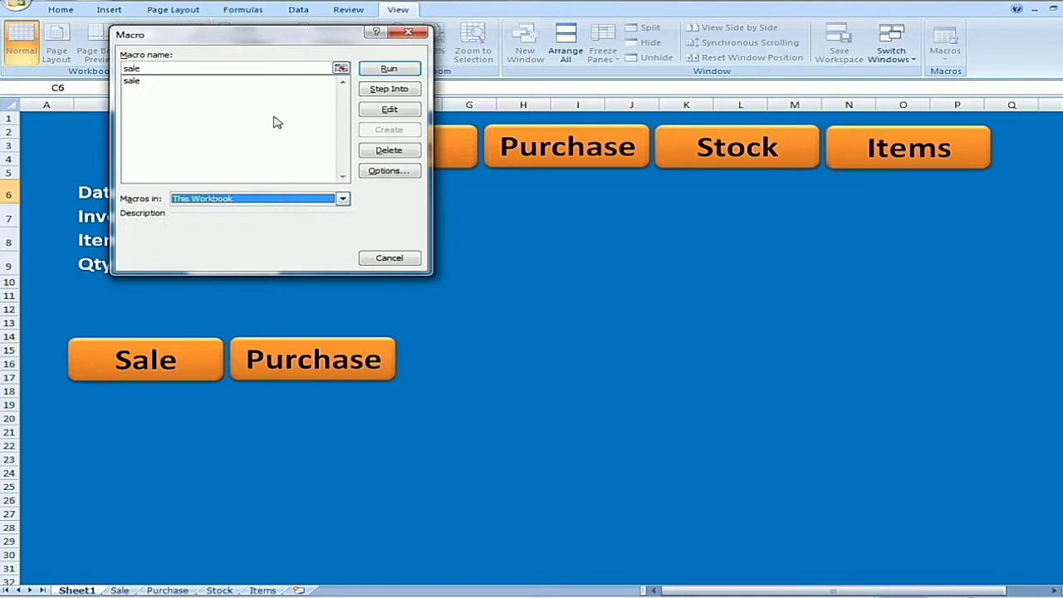
pyautogui.click(388, 258)
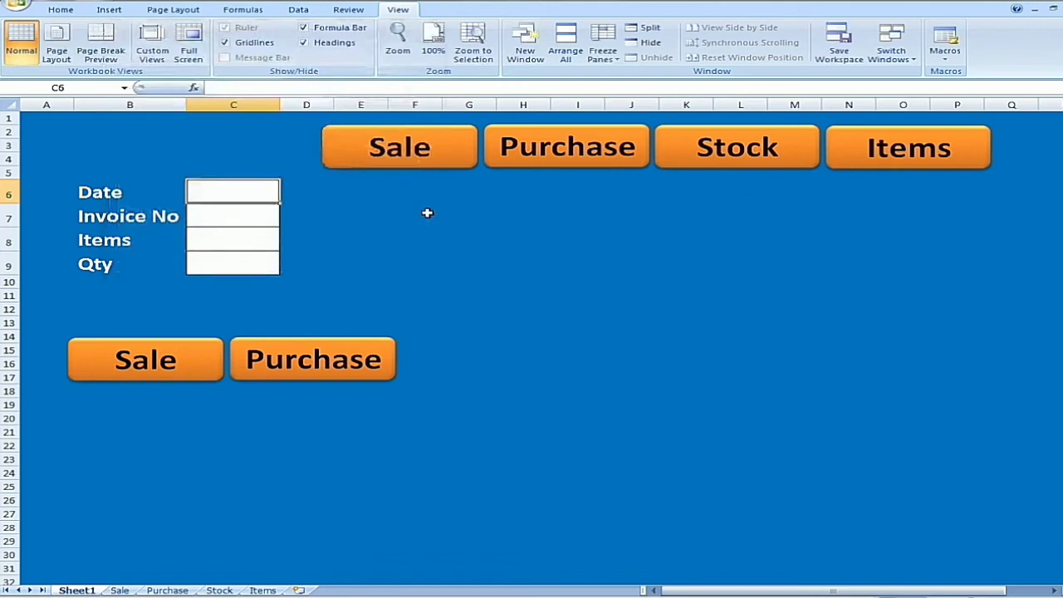
# Fill in the Sheet1 form with date 12.12.2020, invoice number 101, item Pencils and quantity 500.
pyautogui.write('12.12.2020')
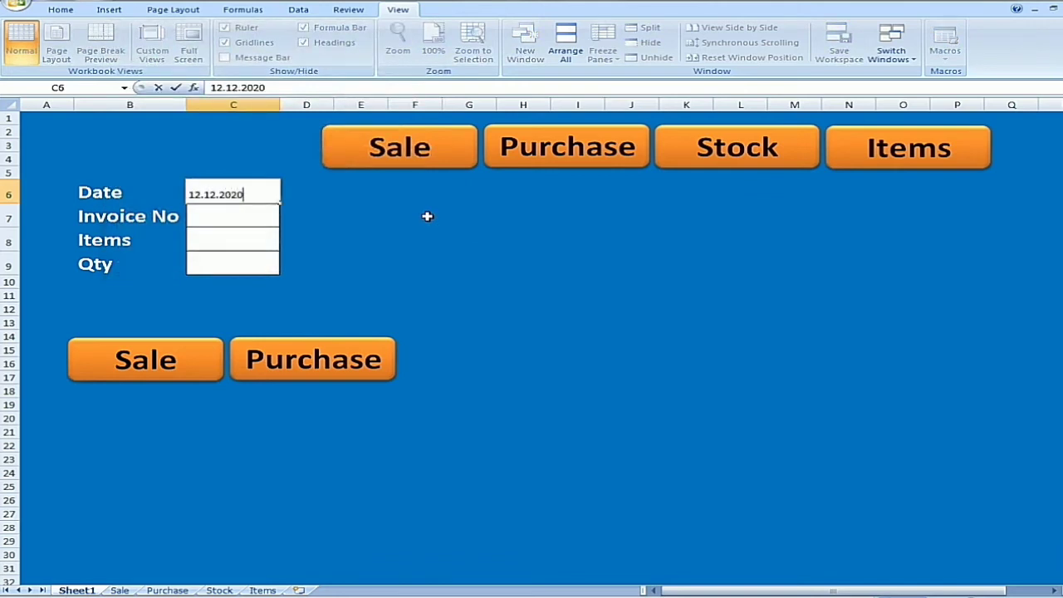
pyautogui.press('Return')
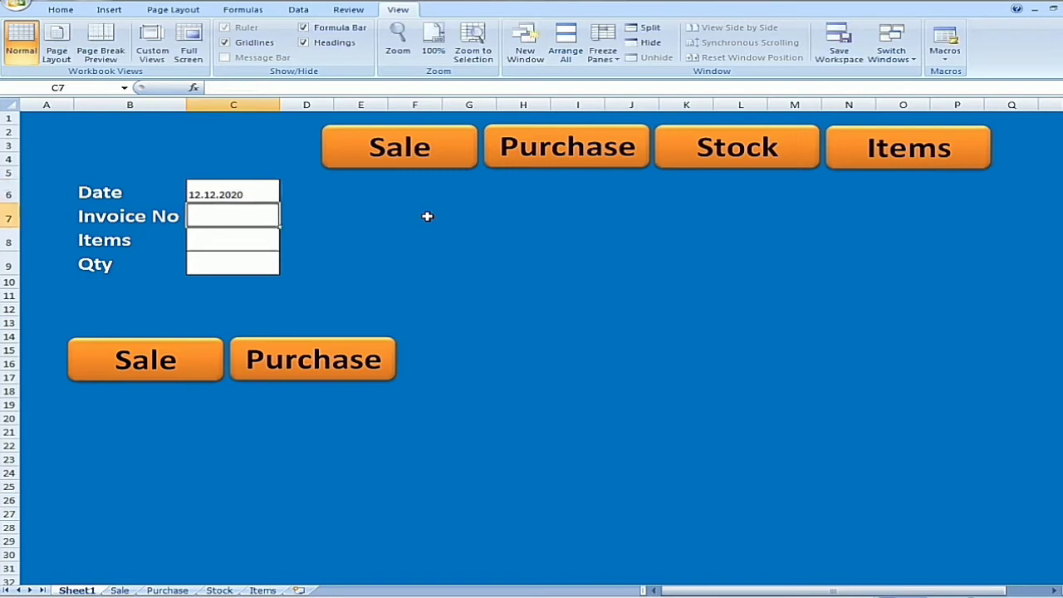
pyautogui.write('101')
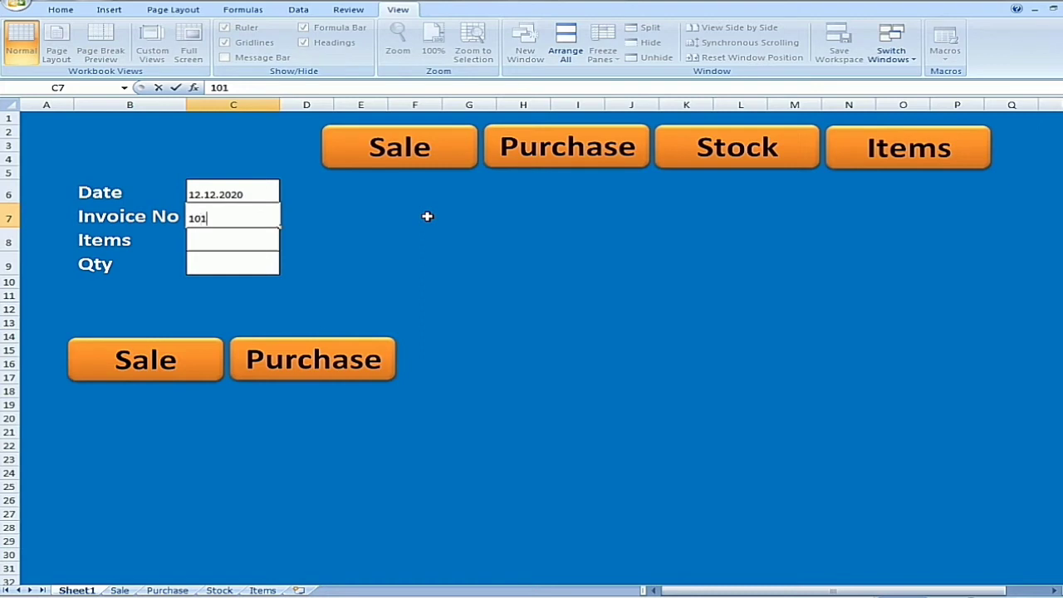
pyautogui.press('Return')
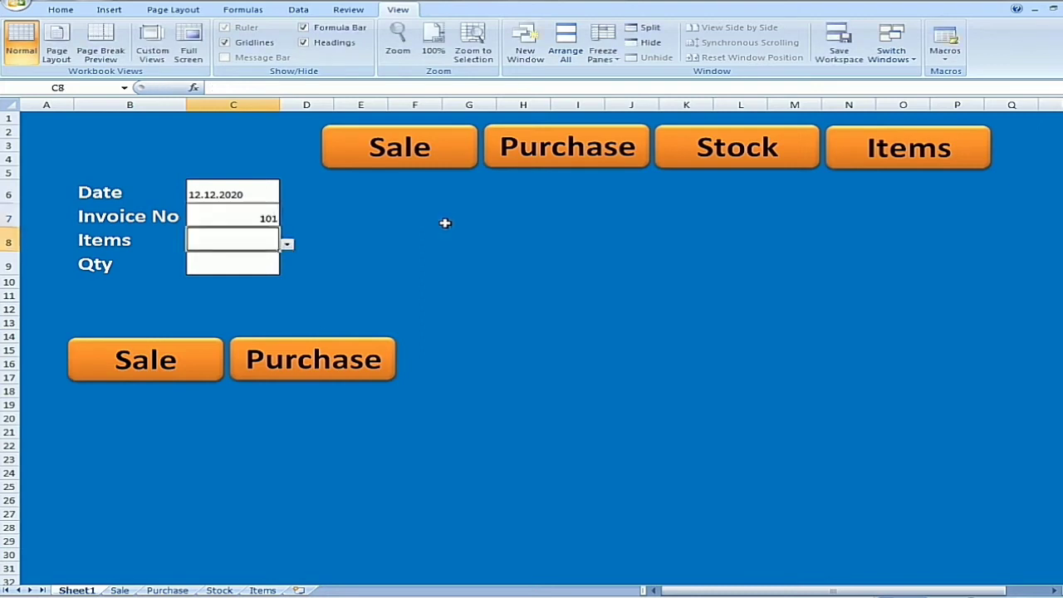
pyautogui.click(286, 245)
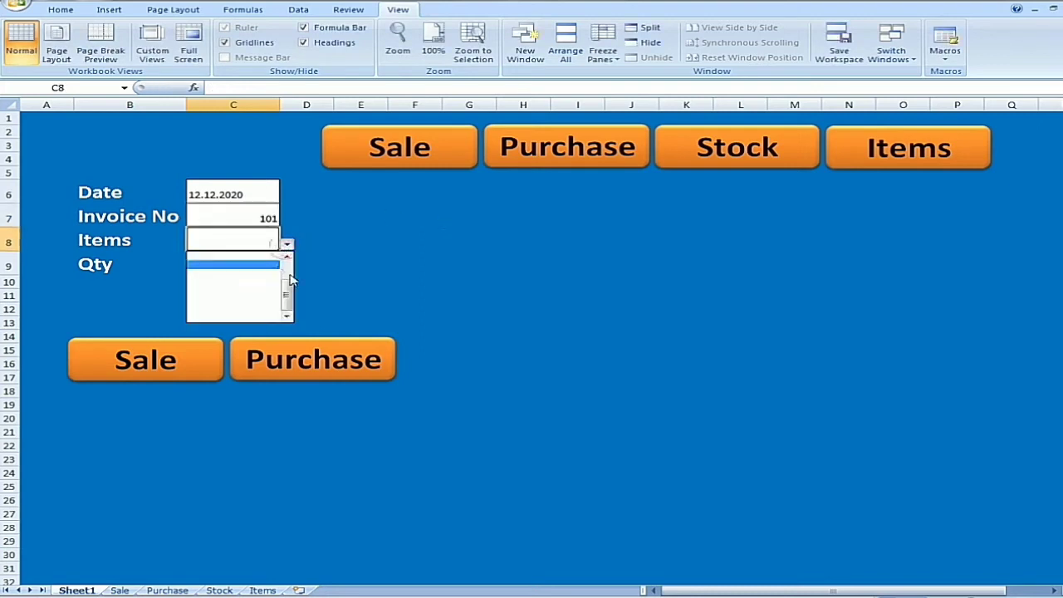
pyautogui.moveTo(287, 293); pyautogui.dragTo(288, 274)
pyautogui.click(232, 256)
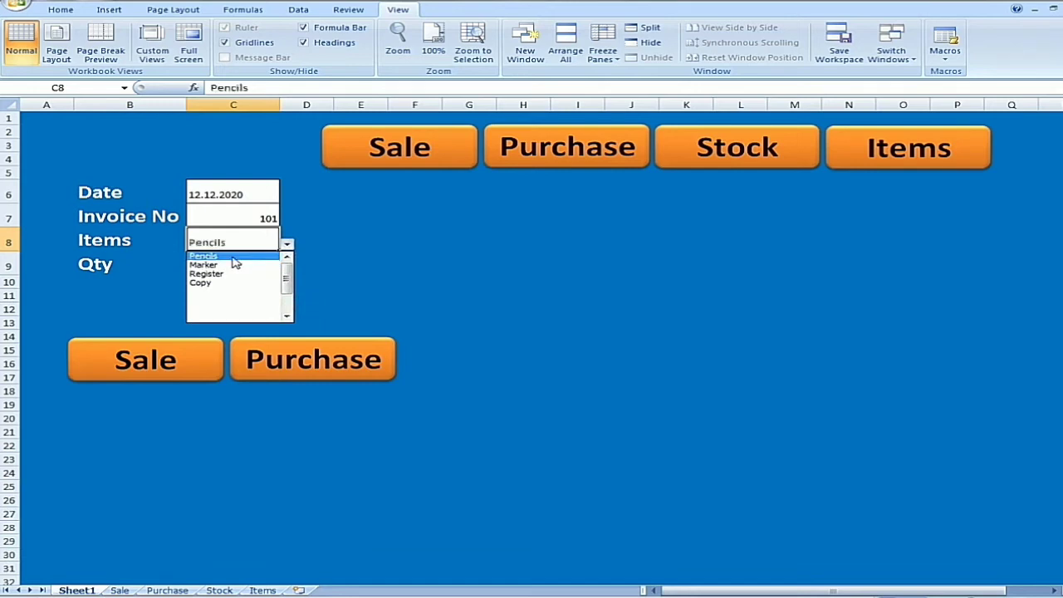
pyautogui.click(238, 260)
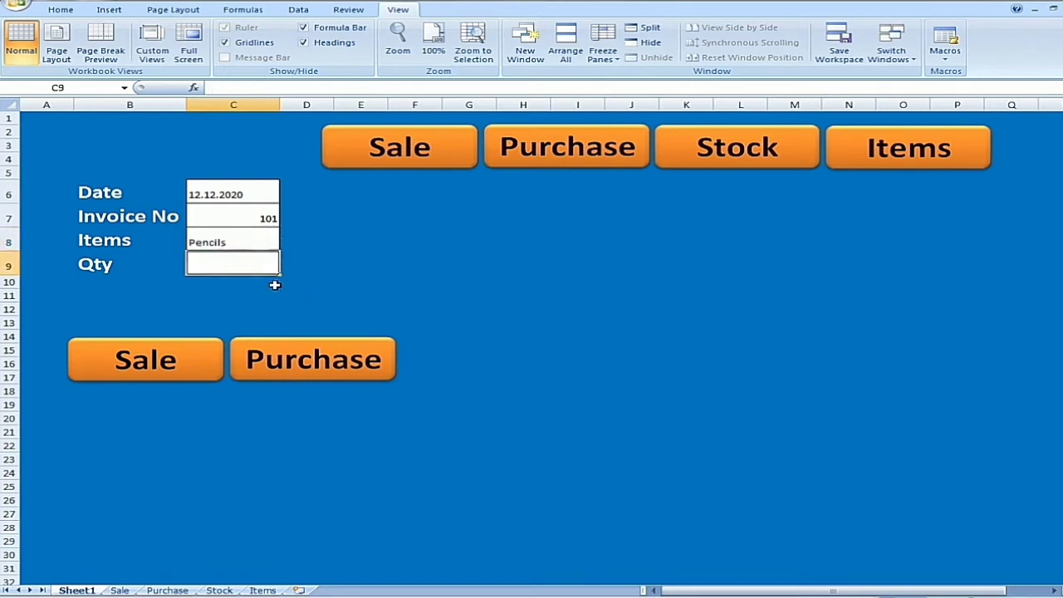
pyautogui.write('500')
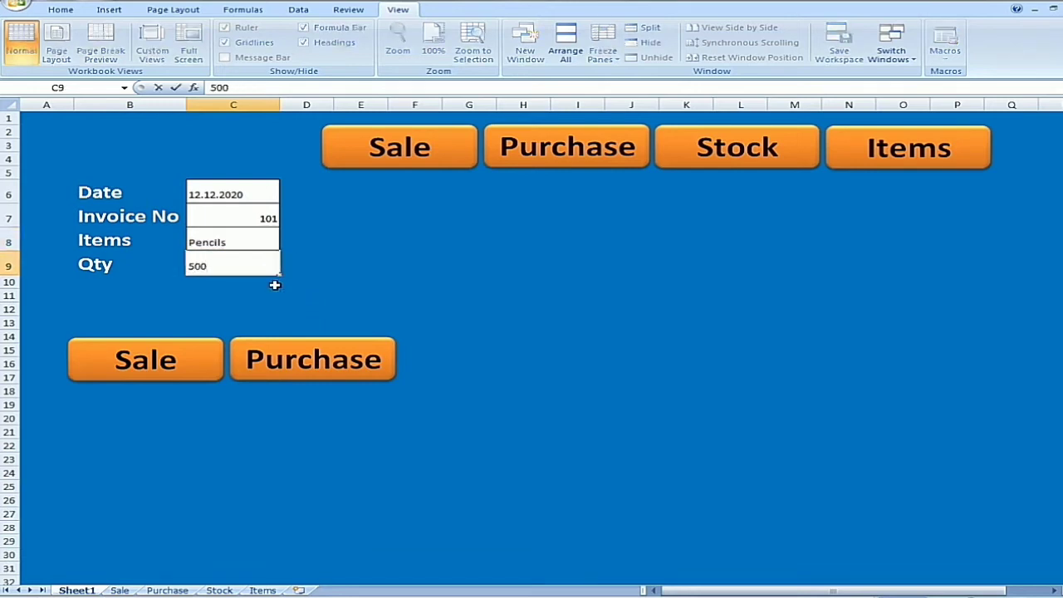
pyautogui.click(537, 268)
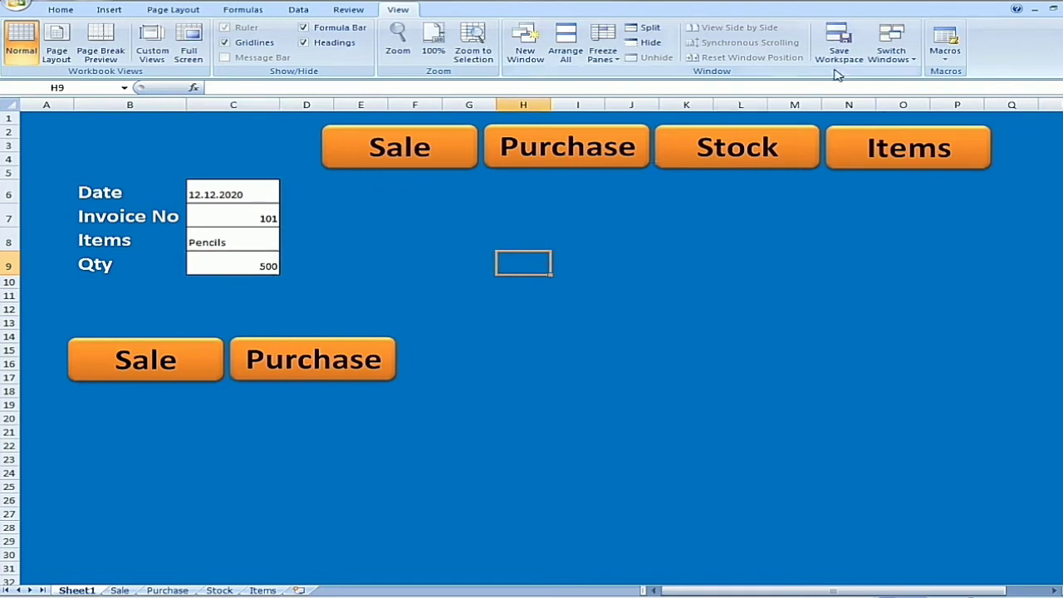
# Start recording a macro named purchase, stored in This Workbook, with the form's date cell C6 selected.
pyautogui.click(257, 191)
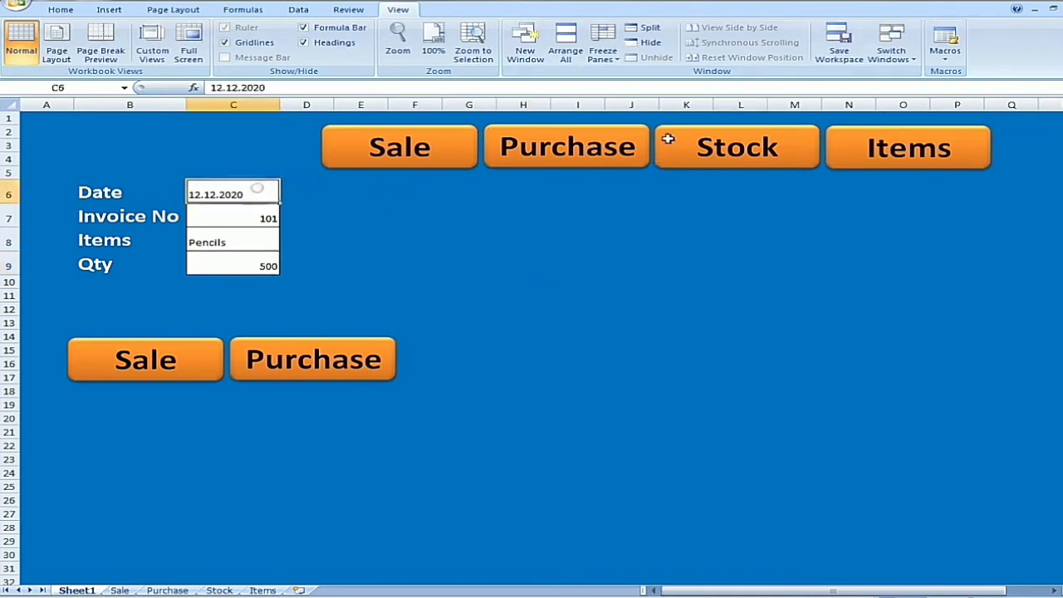
pyautogui.click(945, 54)
pyautogui.click(959, 89)
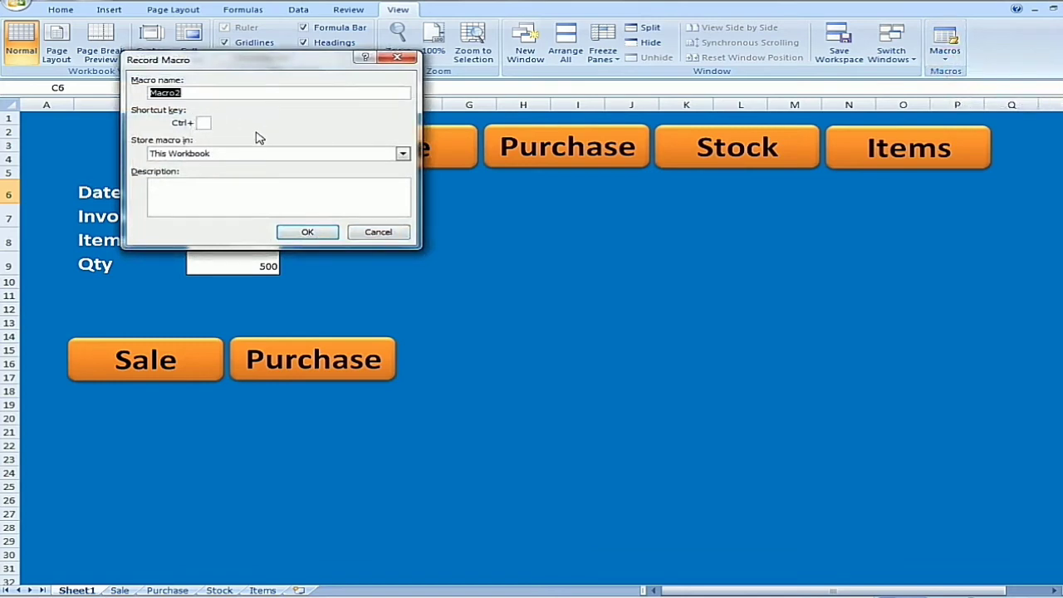
pyautogui.write('purchase')
pyautogui.click(300, 233)
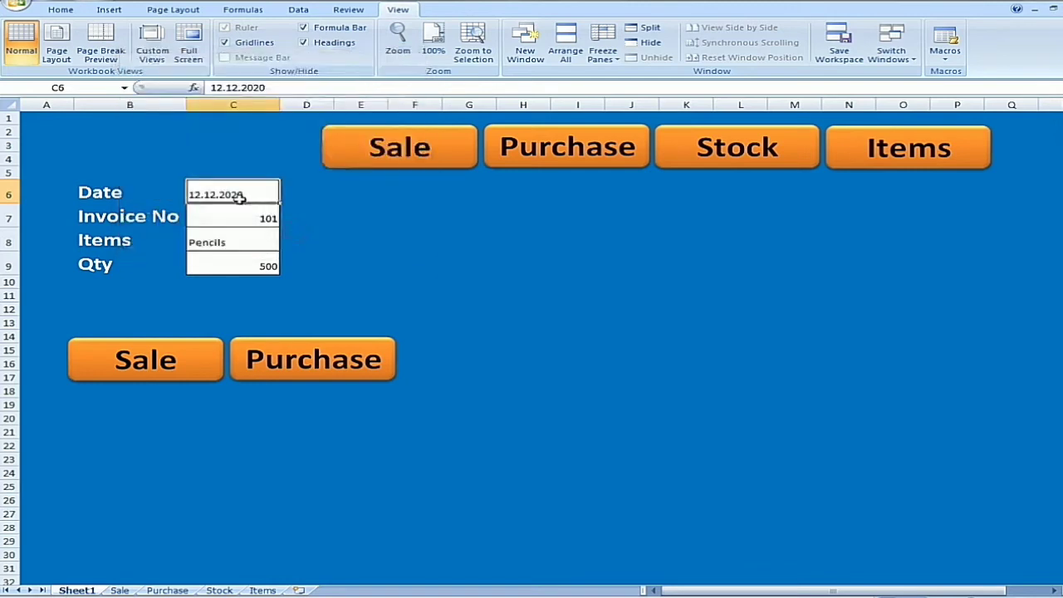
# Copy the form entries C6:C9 on Sheet1 and paste them transposed into the Purchase sheet starting at cell A5.
pyautogui.moveTo(239, 191); pyautogui.dragTo(232, 259)
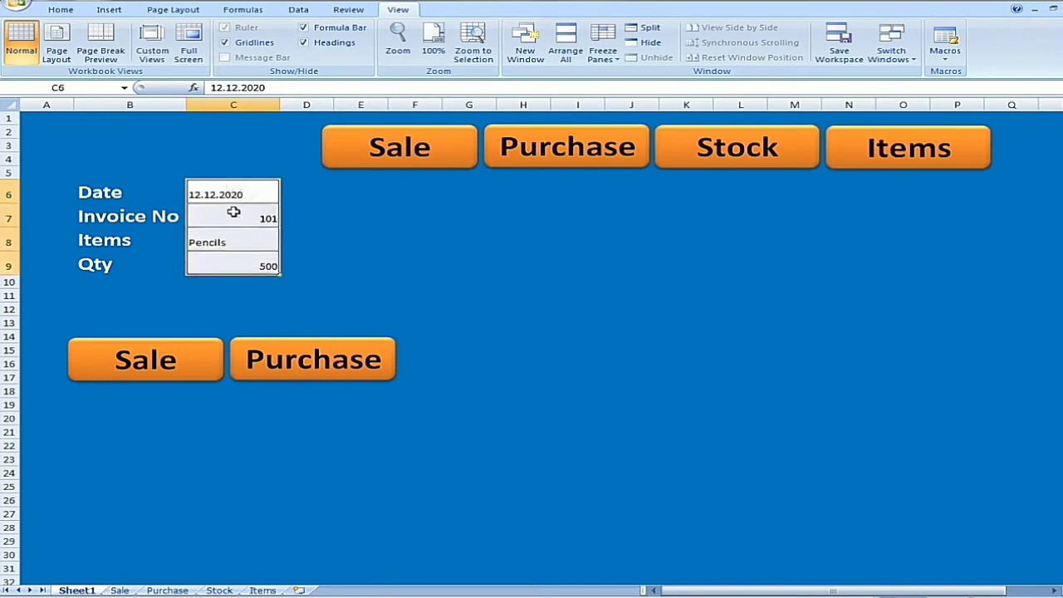
pyautogui.rightClick(231, 211)
pyautogui.click(277, 236)
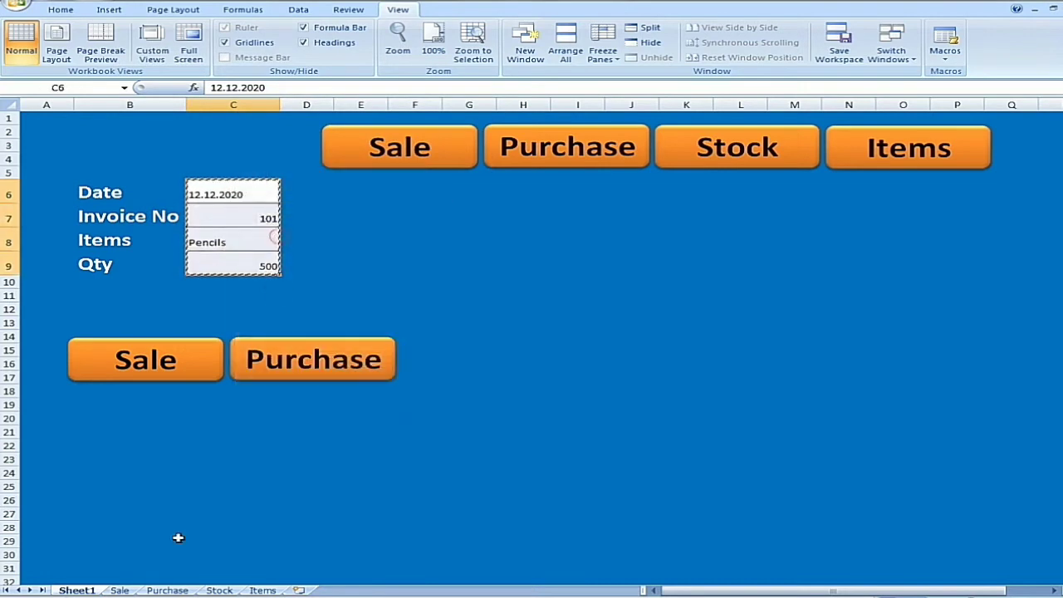
pyautogui.click(167, 590)
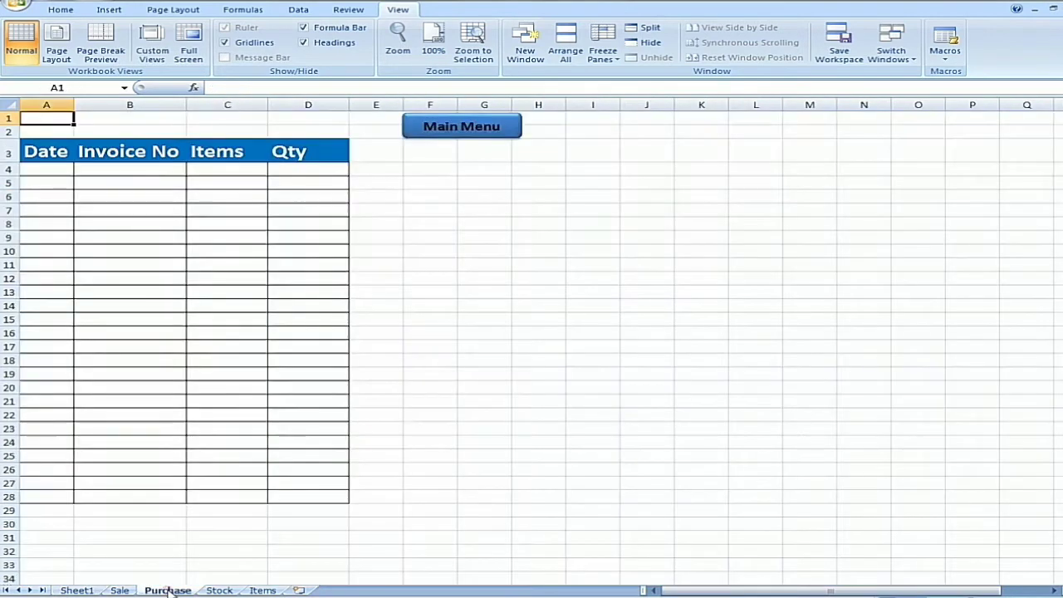
pyautogui.click(51, 183)
pyautogui.rightClick(51, 184)
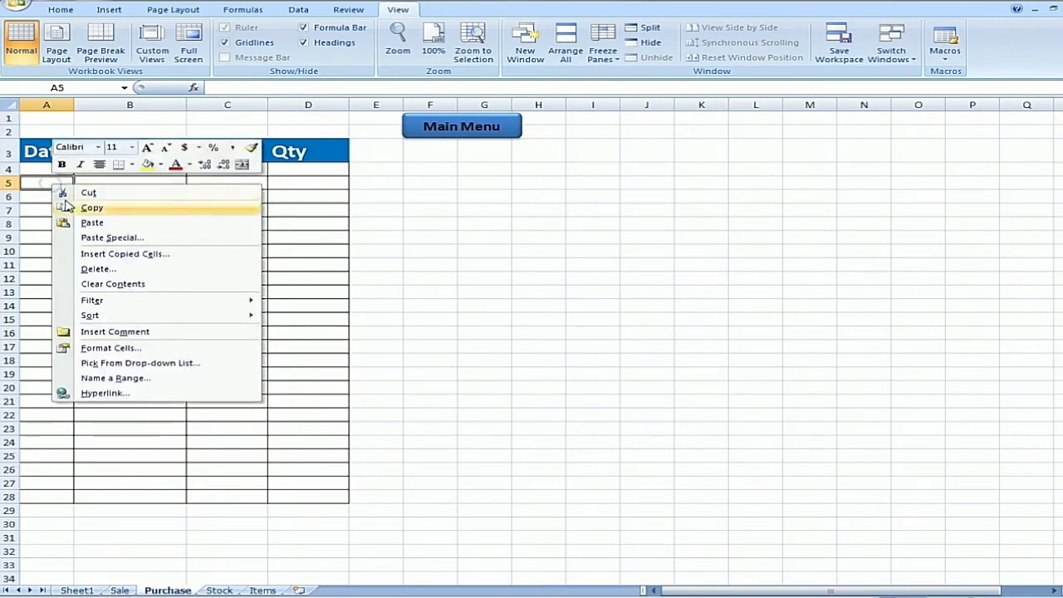
pyautogui.click(91, 239)
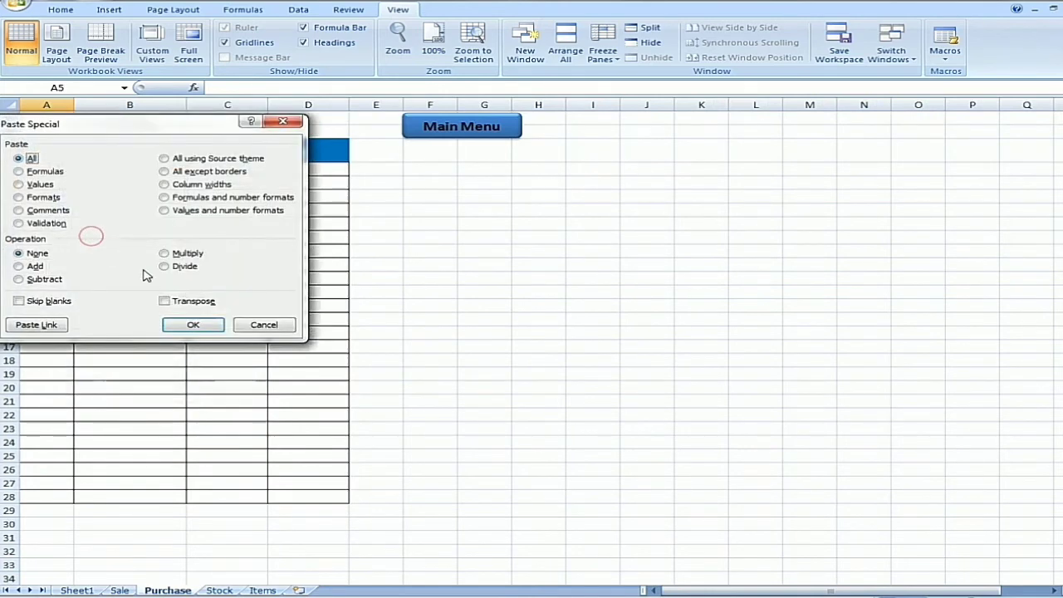
pyautogui.click(181, 304)
pyautogui.click(199, 326)
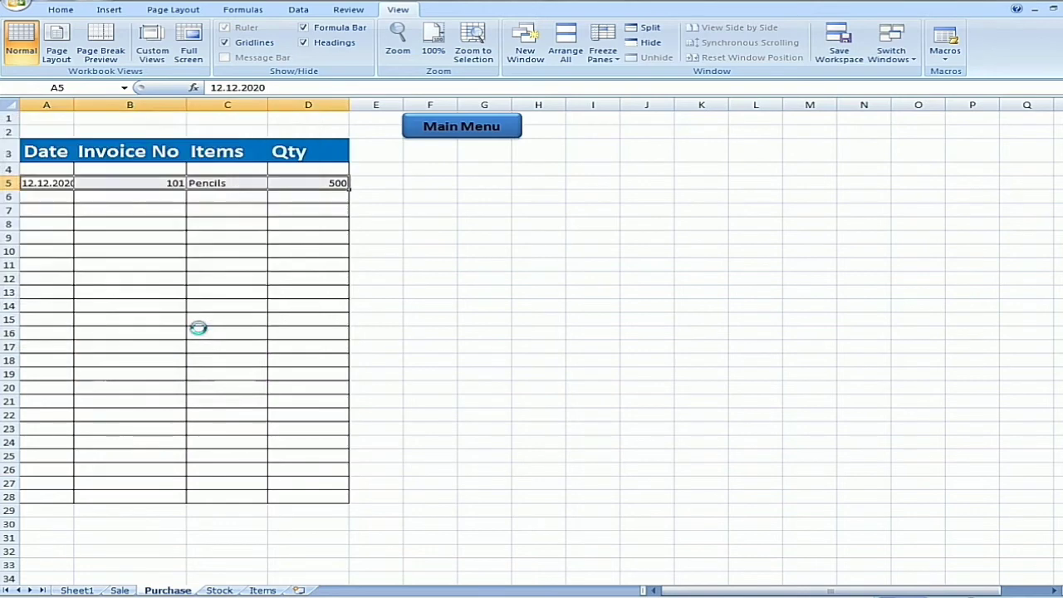
# Insert a blank row above the pasted record in row 5 of the Purchase sheet.
pyautogui.click(8, 183)
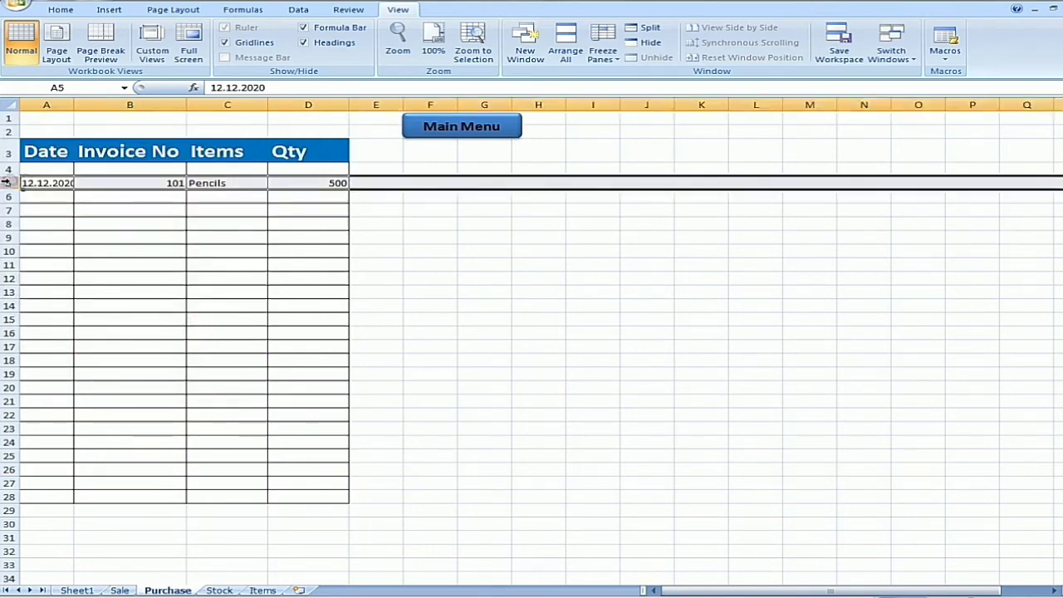
pyautogui.rightClick(10, 183)
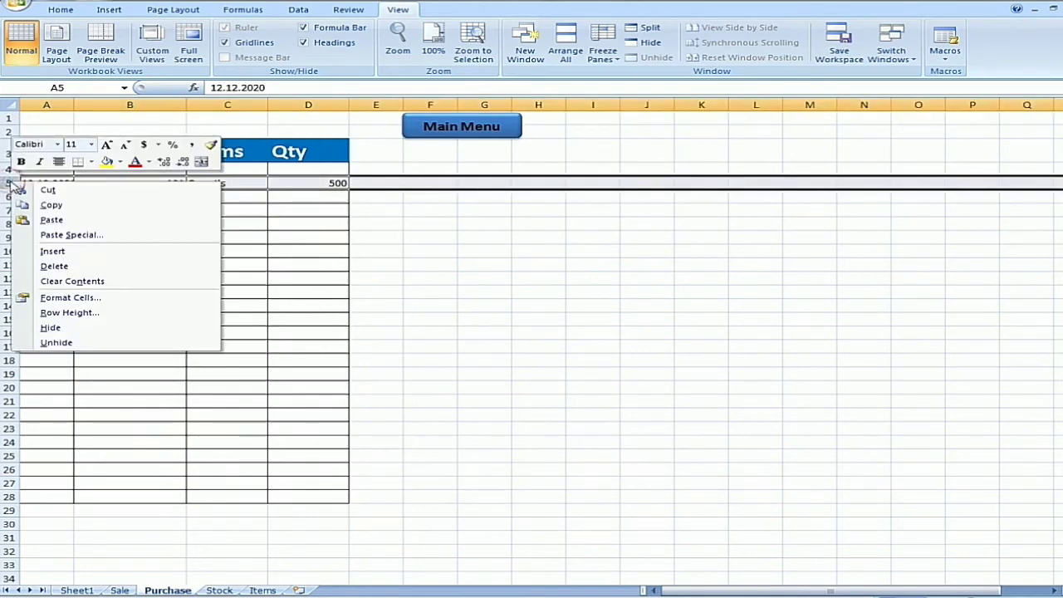
pyautogui.click(52, 252)
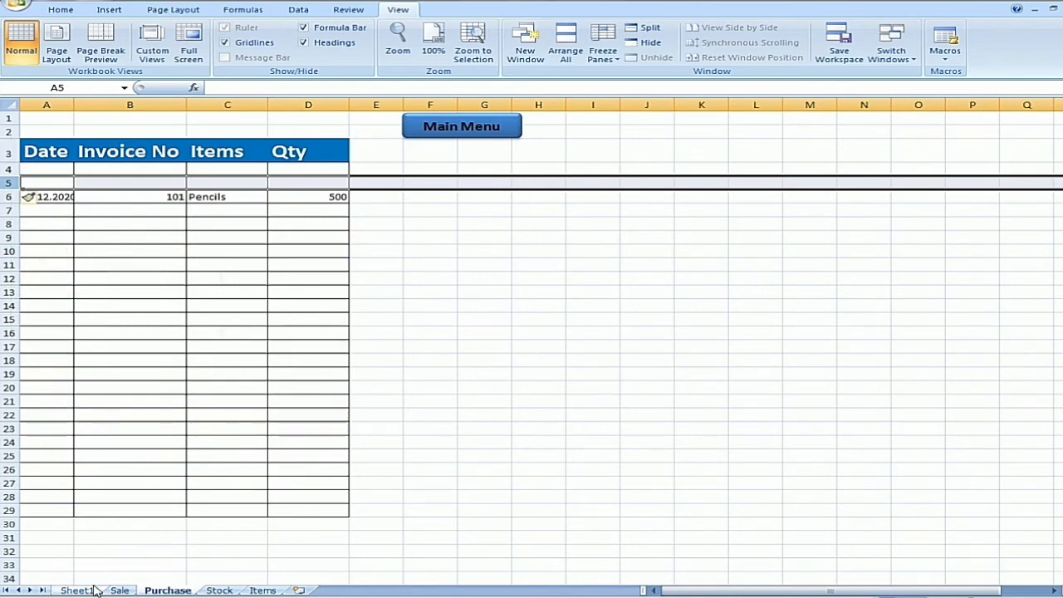
# Clear the form entries in C6:C9 on Sheet1 as part of the purchase macro.
pyautogui.click(89, 590)
pyautogui.moveTo(219, 184); pyautogui.dragTo(228, 264)
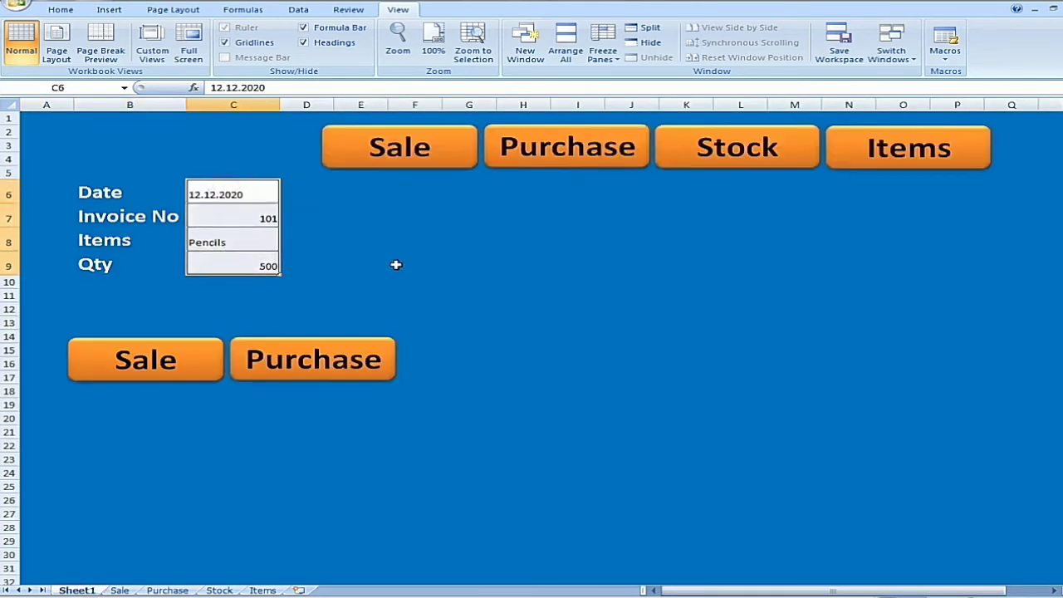
pyautogui.press('Delete')
# Select the form's date cell C6 and stop recording the purchase macro.
pyautogui.click(262, 196)
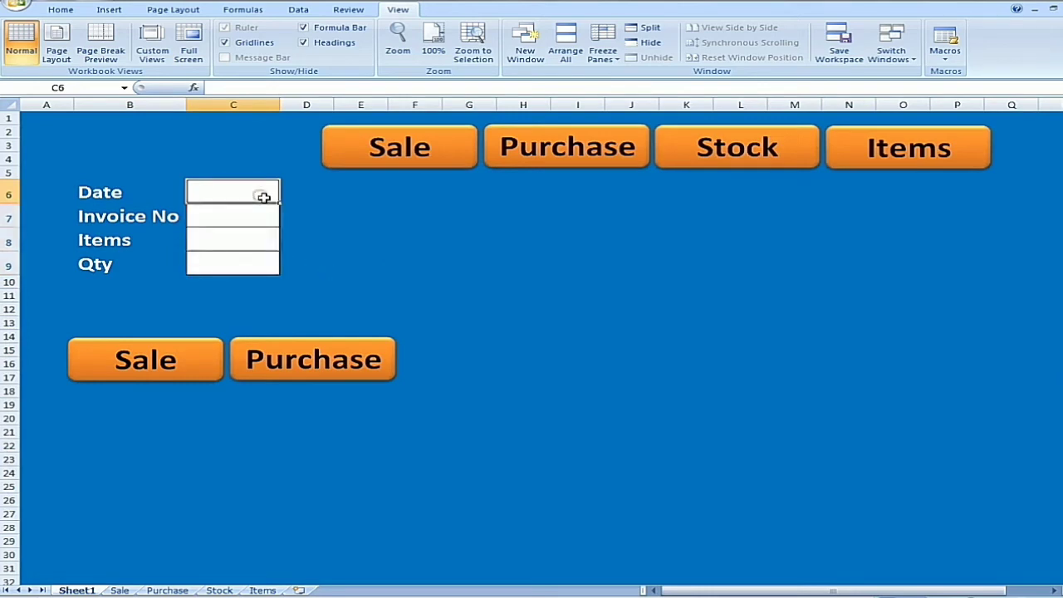
pyautogui.click(943, 60)
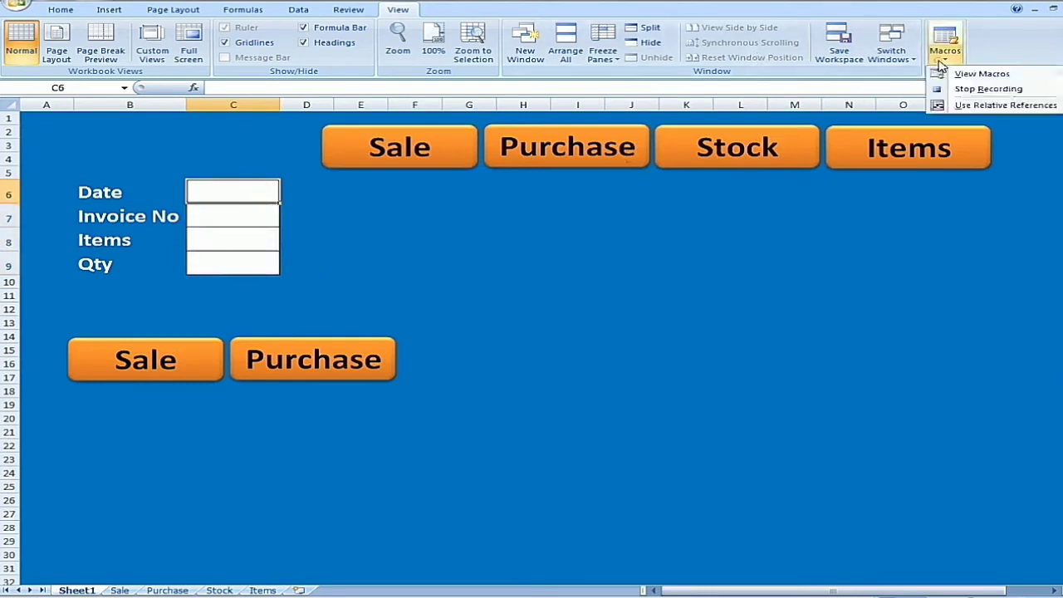
pyautogui.click(963, 88)
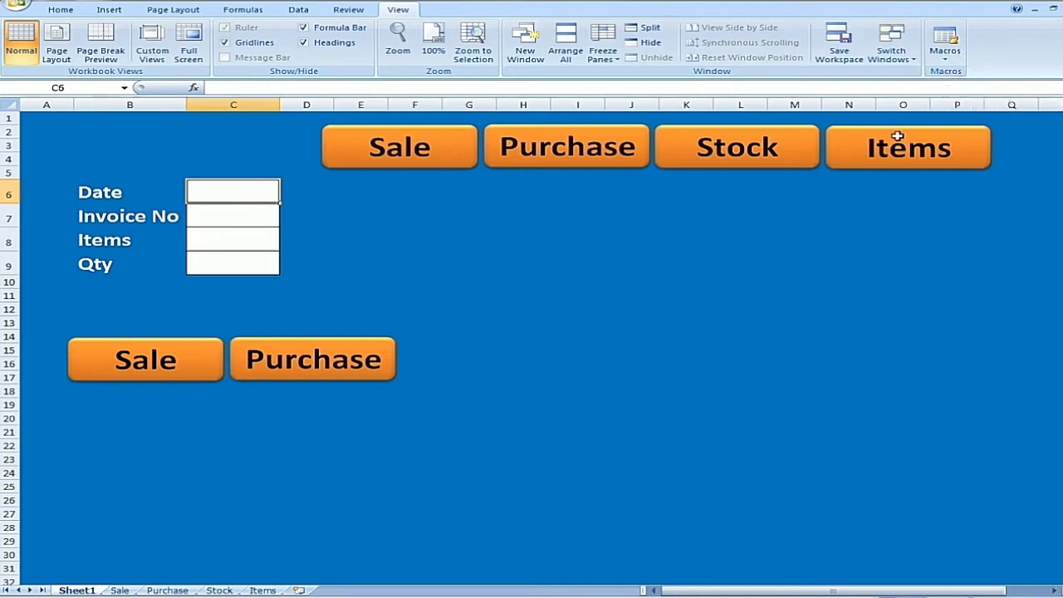
pyautogui.click(619, 218)
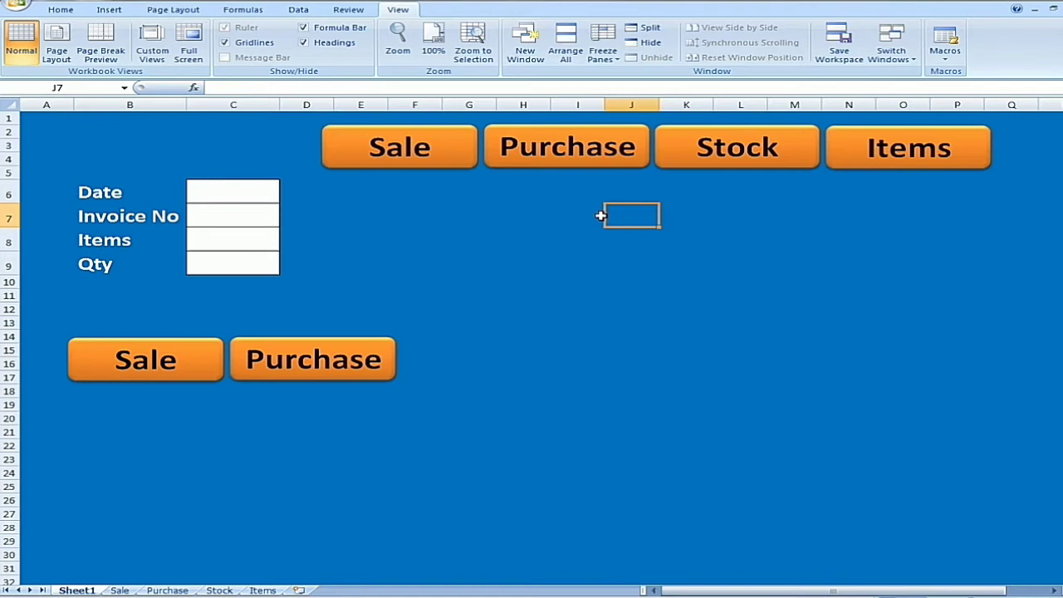
# Assign the sale macro to the Sale button below the entry form on Sheet1.
pyautogui.click(143, 358)
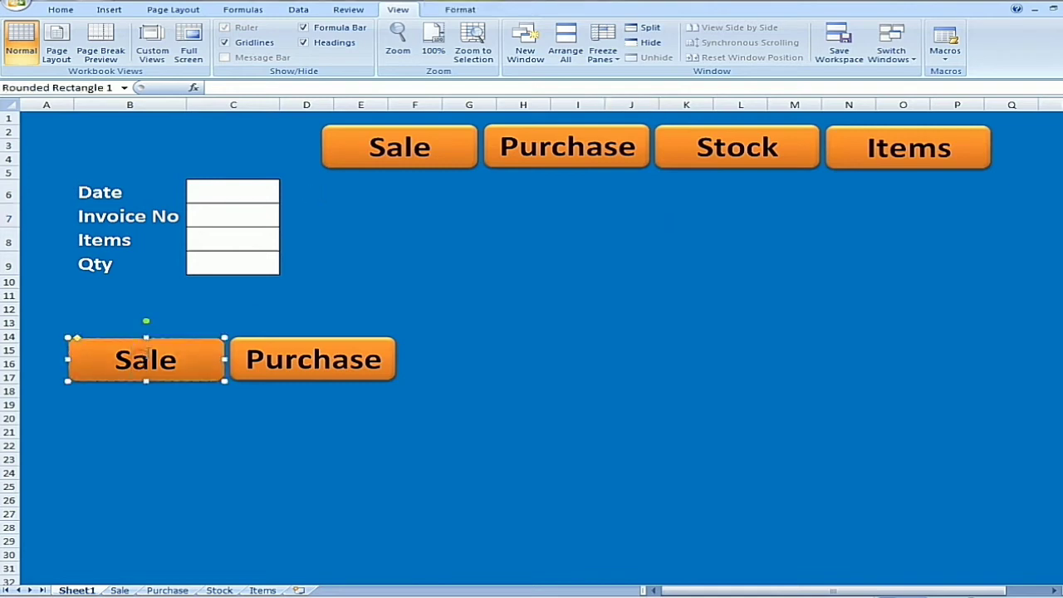
pyautogui.rightClick(149, 352)
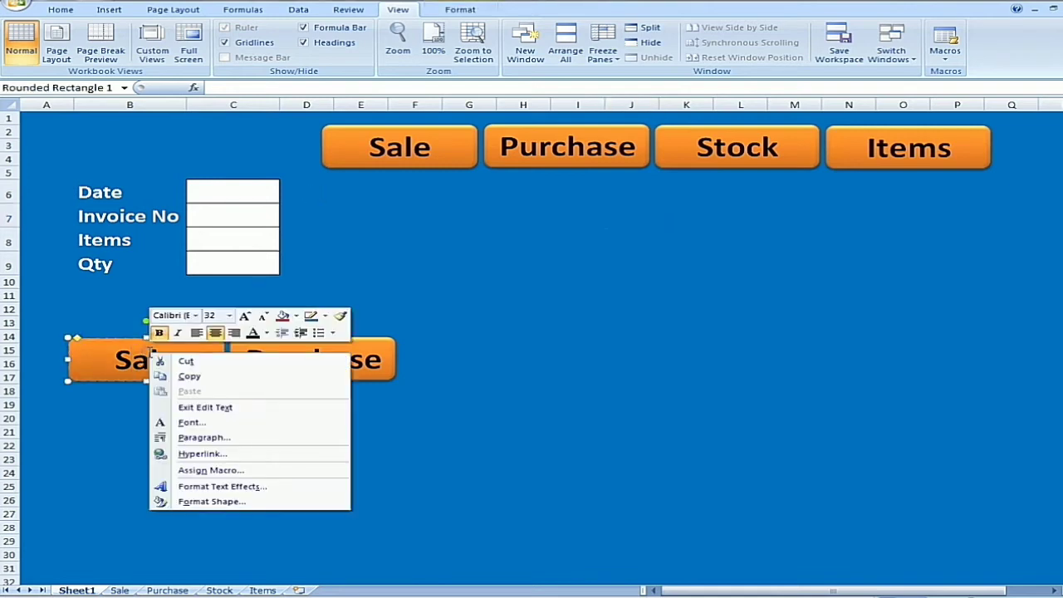
pyautogui.click(210, 469)
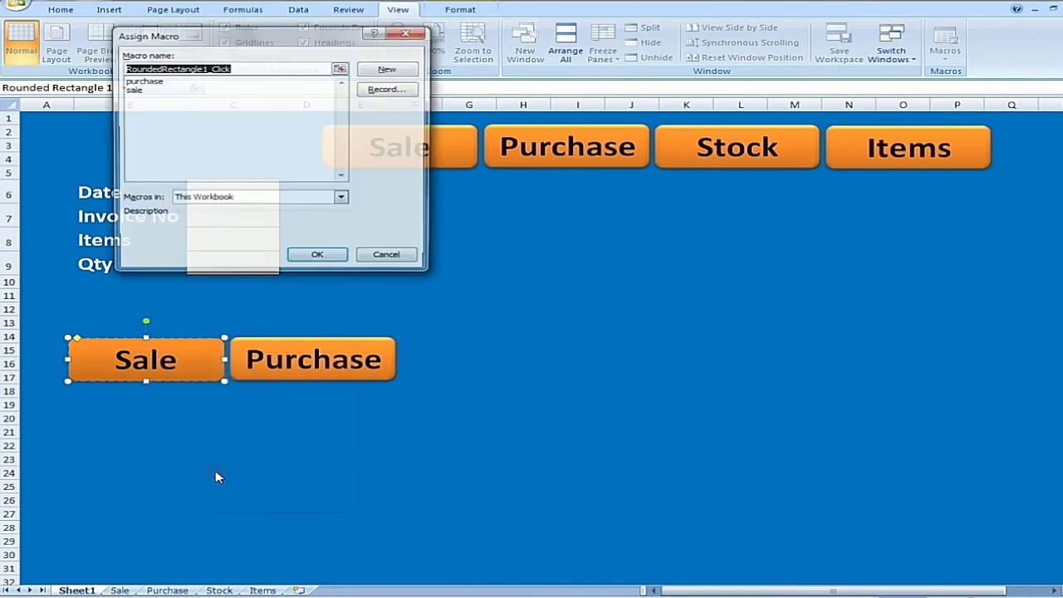
pyautogui.click(226, 199)
pyautogui.click(226, 199)
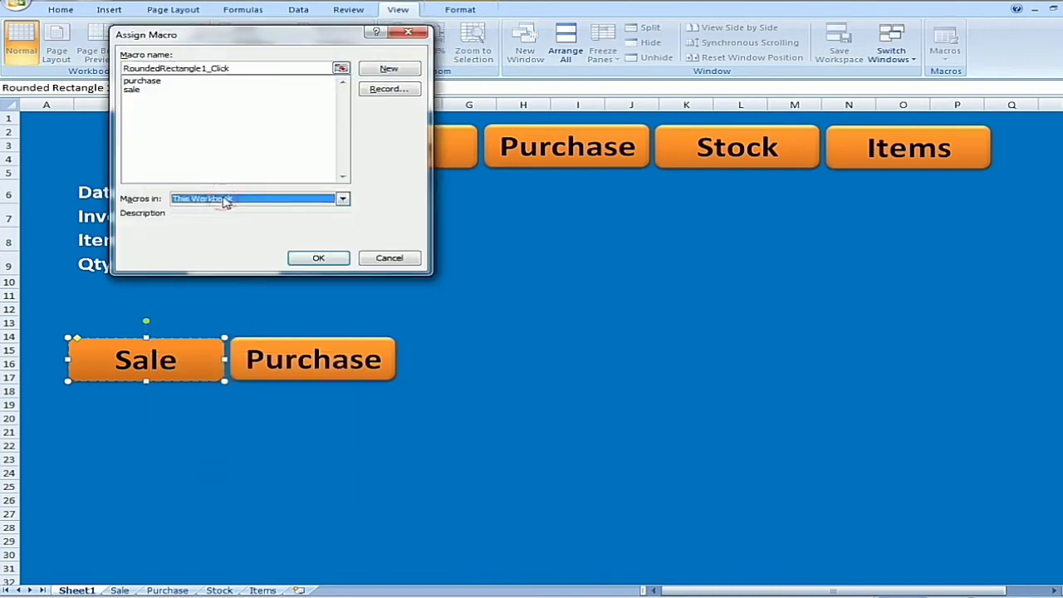
pyautogui.click(138, 91)
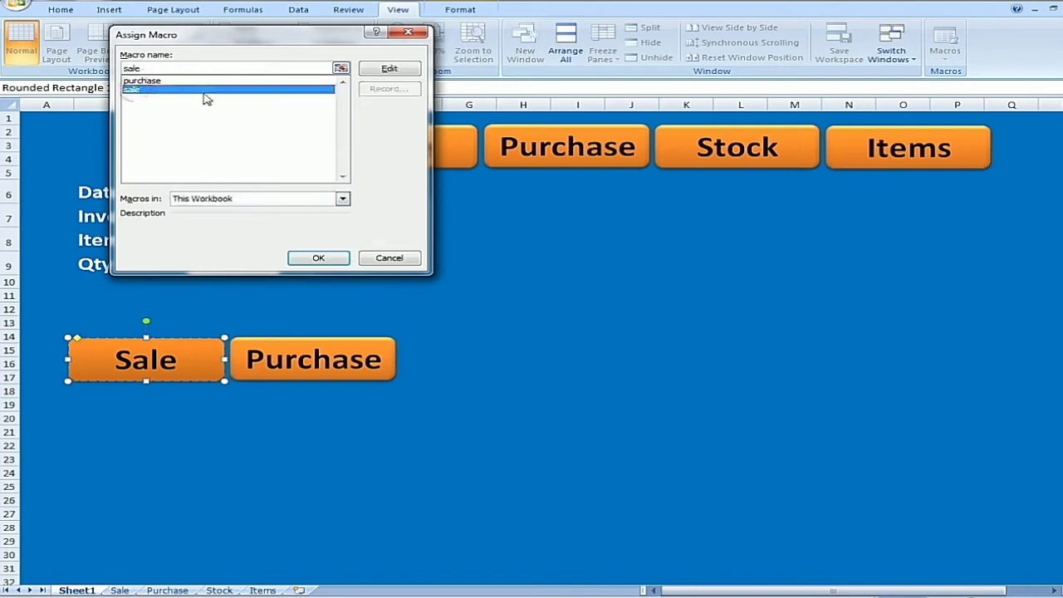
pyautogui.click(318, 258)
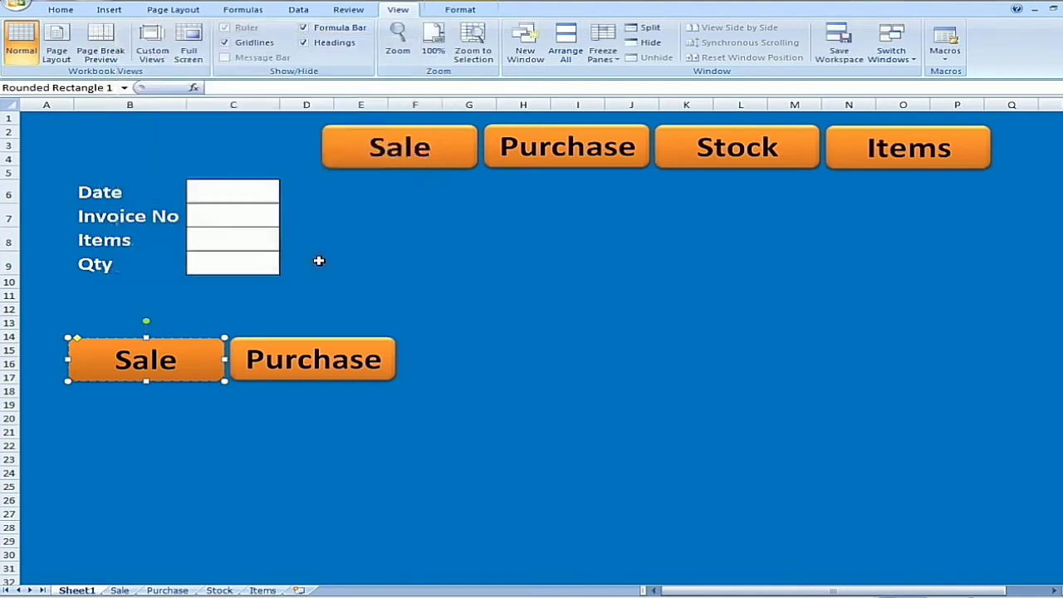
# Assign the purchase macro to the Purchase button below the entry form and deselect the button.
pyautogui.click(307, 347)
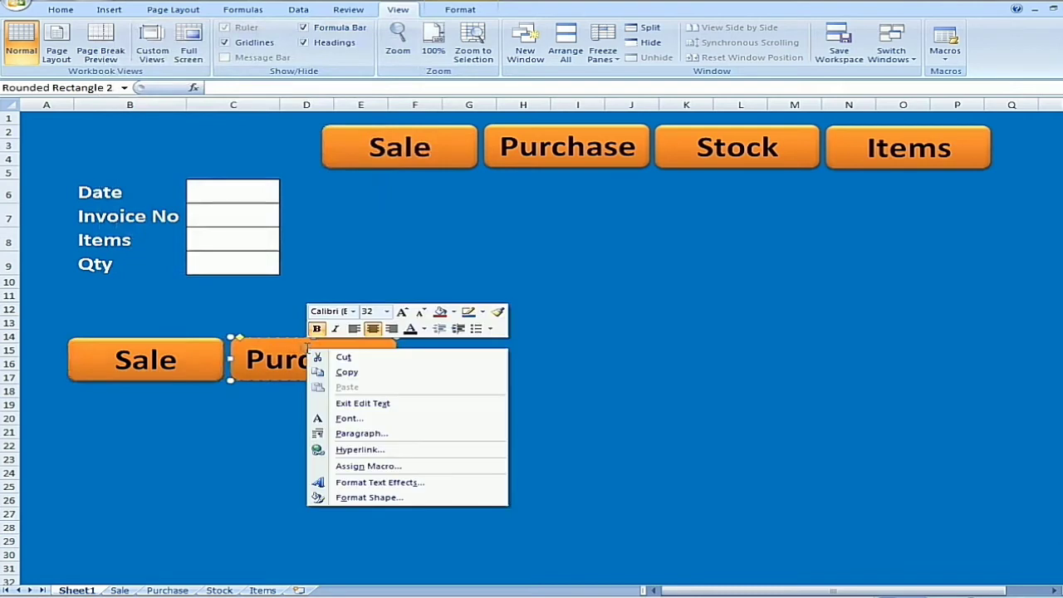
pyautogui.rightClick(307, 348)
pyautogui.click(357, 465)
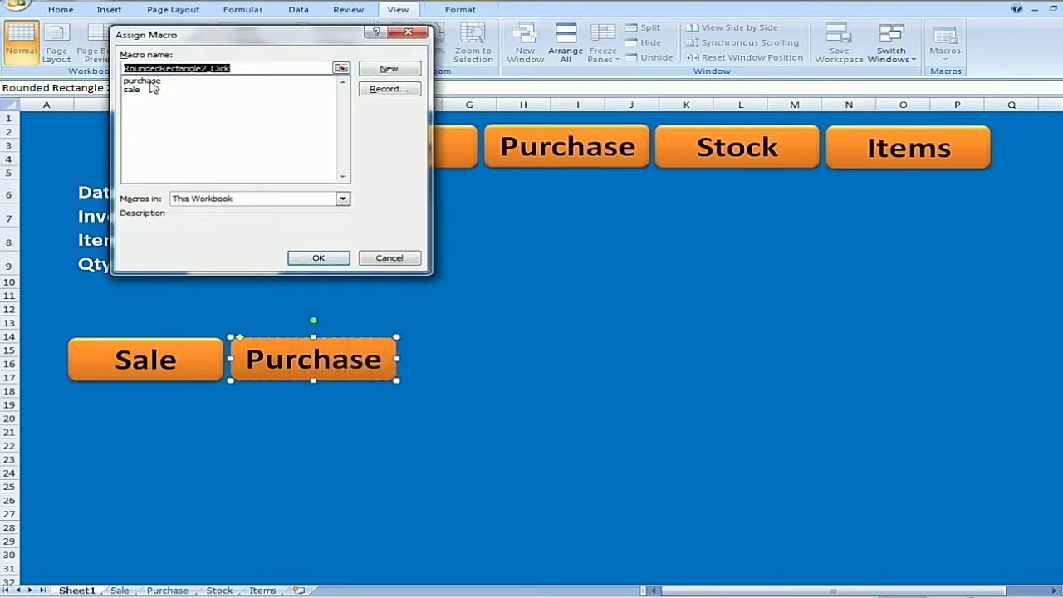
pyautogui.click(148, 81)
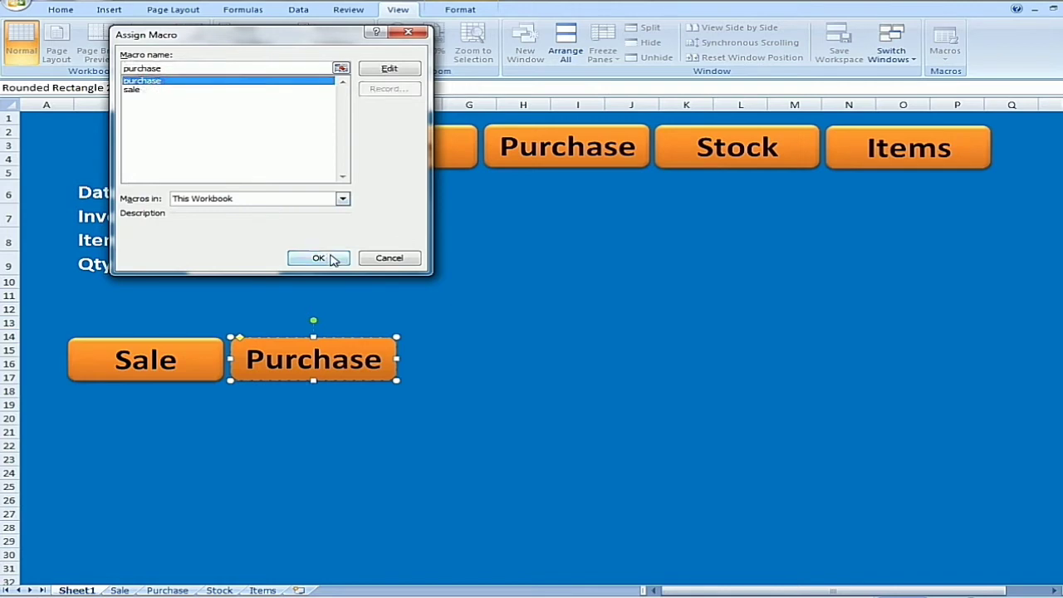
pyautogui.click(319, 258)
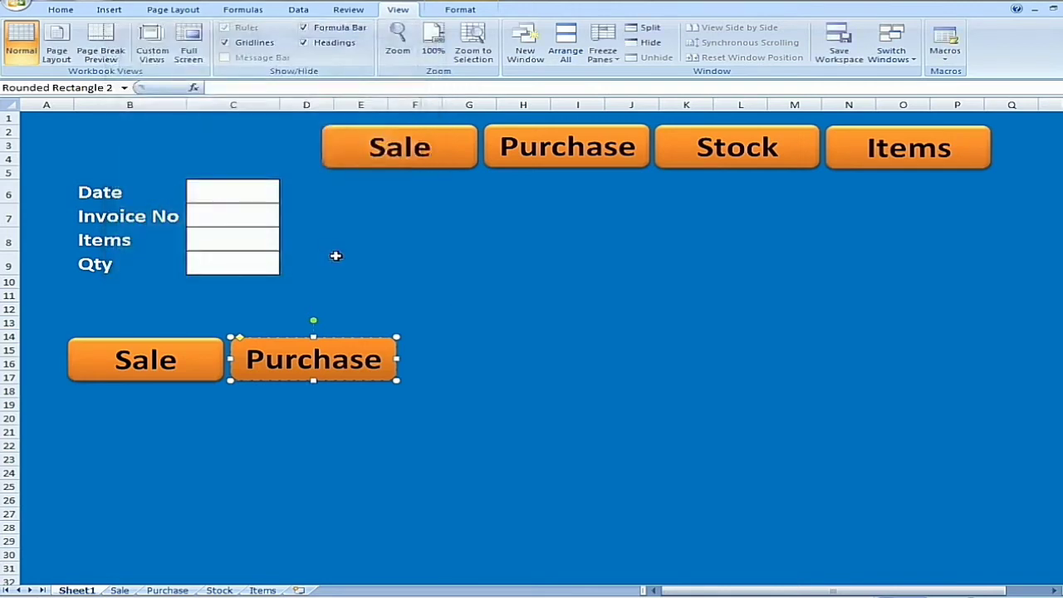
pyautogui.click(336, 256)
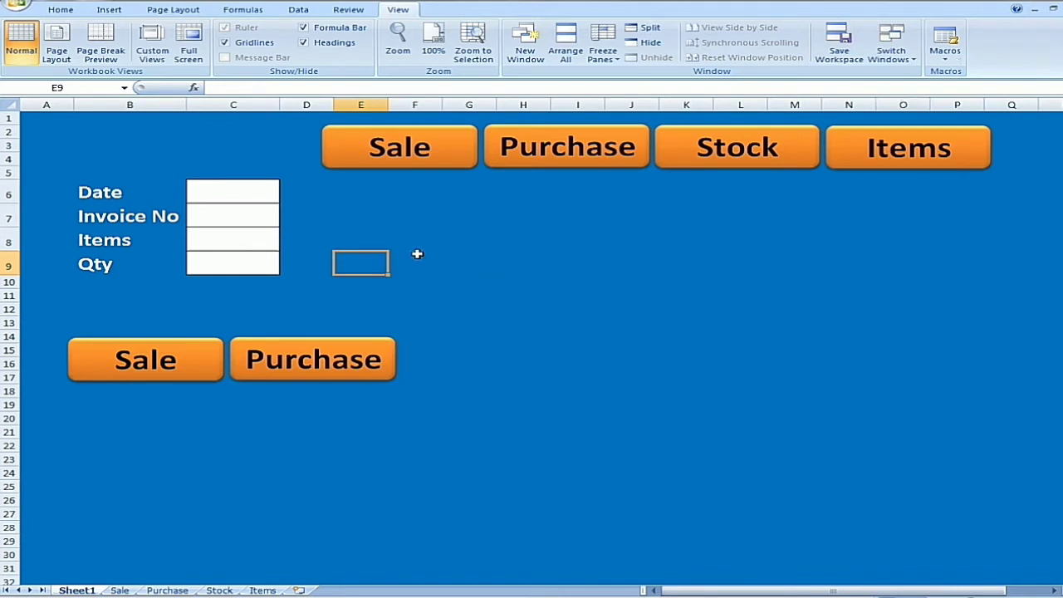
# Fill in the Sheet1 form with date 13.12.2020, invoice number 102, item Pencils and quantity 300.
pyautogui.click(251, 196)
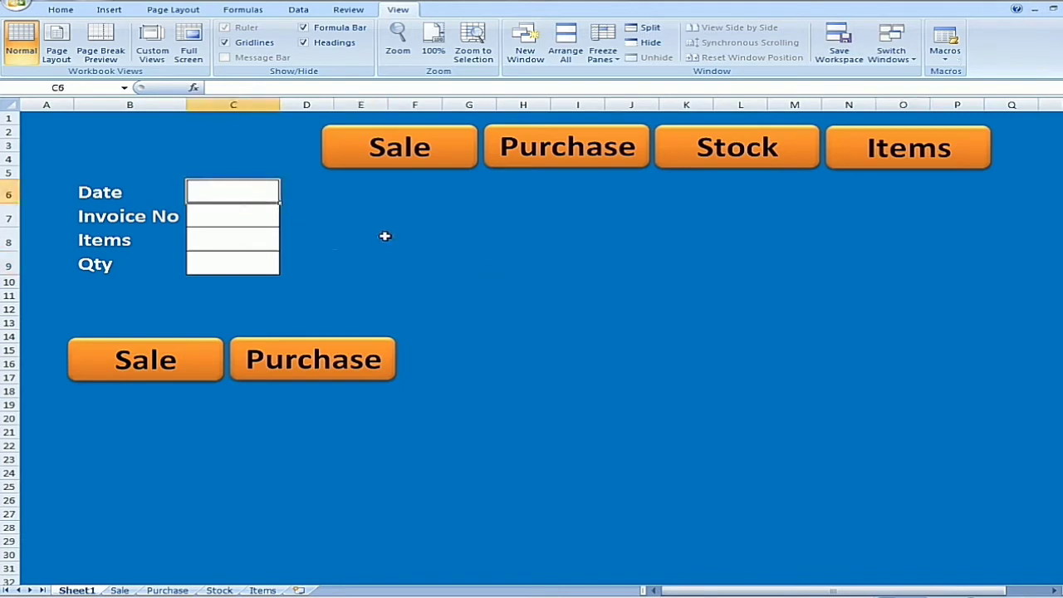
pyautogui.write('13.12.2020')
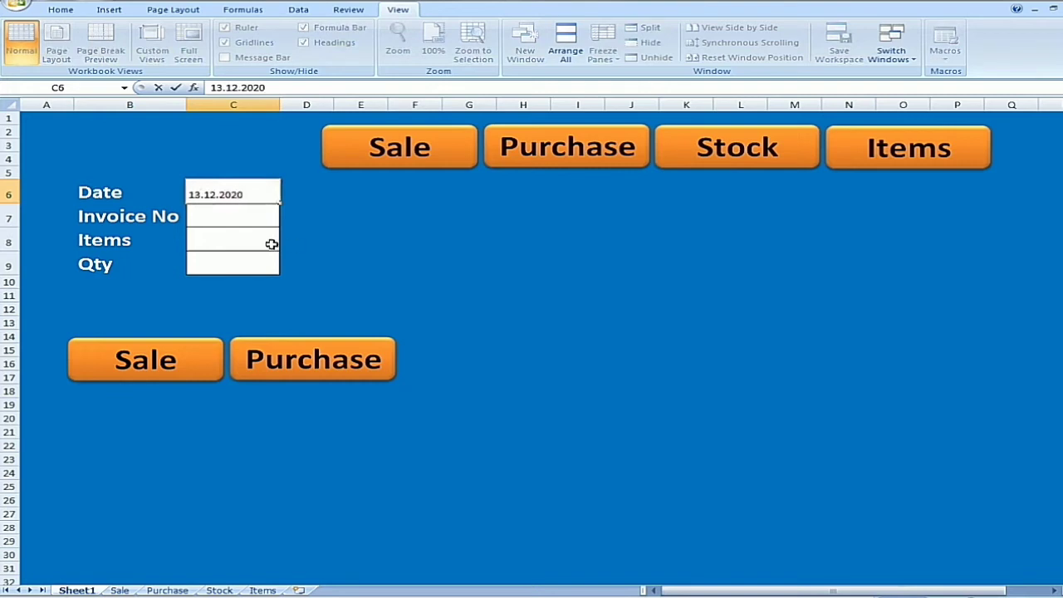
pyautogui.click(266, 214)
pyautogui.write('102')
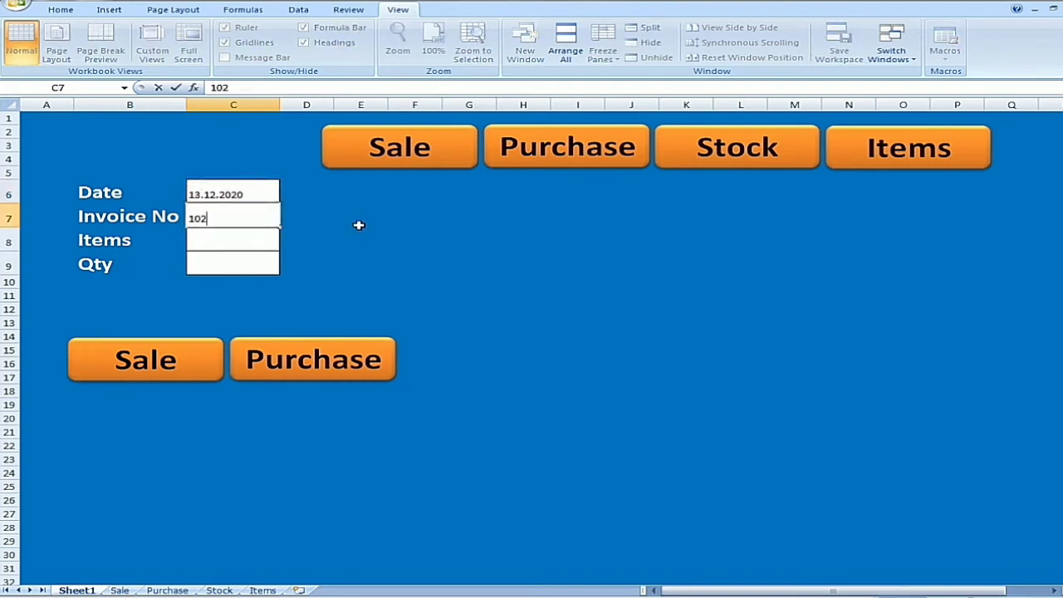
pyautogui.press('Return')
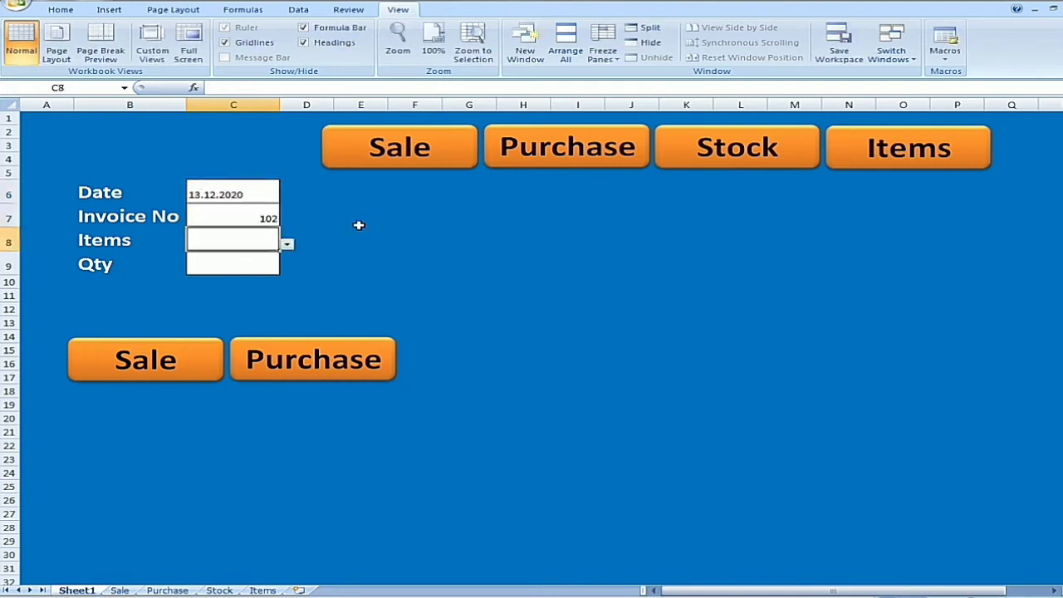
pyautogui.click(287, 245)
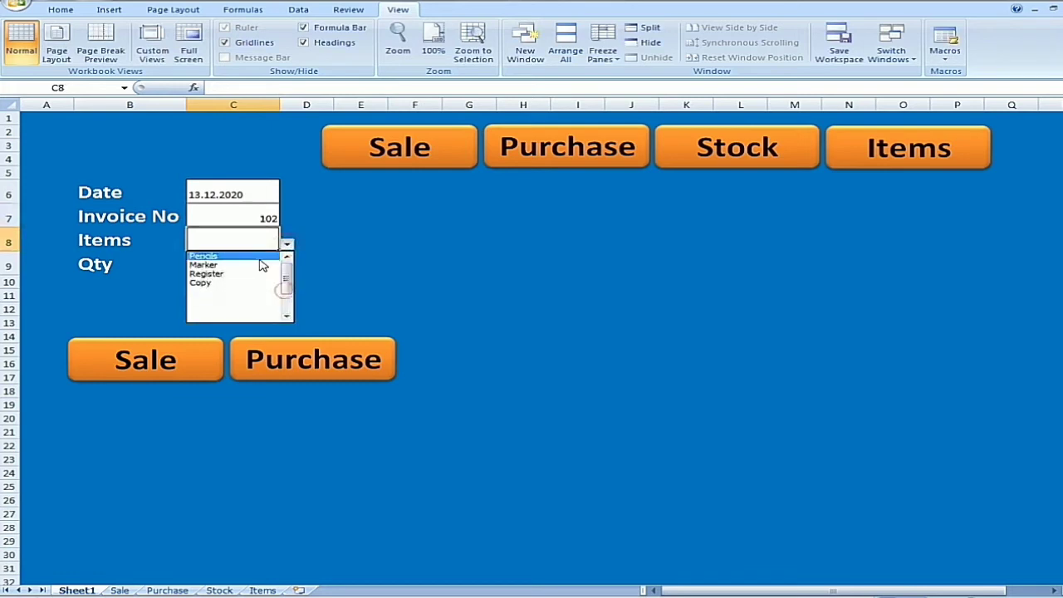
pyautogui.click(260, 263)
pyautogui.click(221, 264)
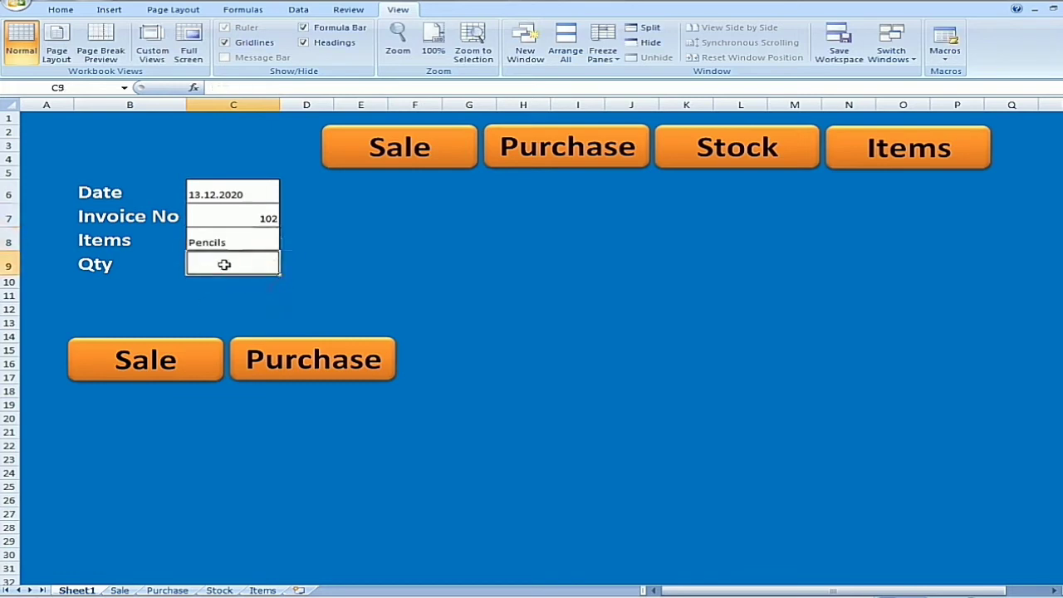
pyautogui.write('3')
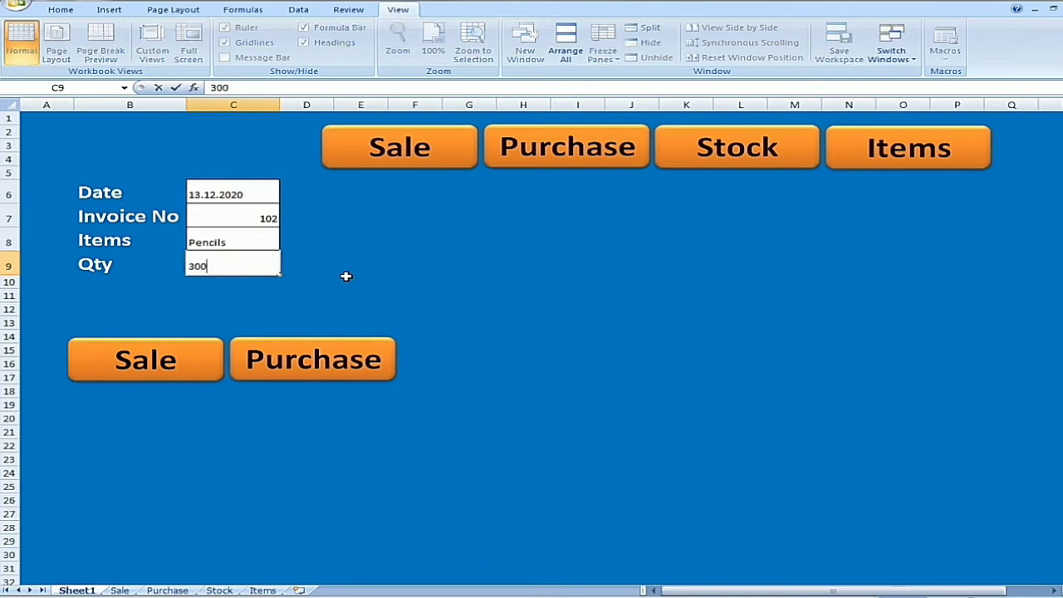
pyautogui.write('00')
# Run the sale macro from the Sale button below the form and check the form cells C6:C9.
pyautogui.click(173, 360)
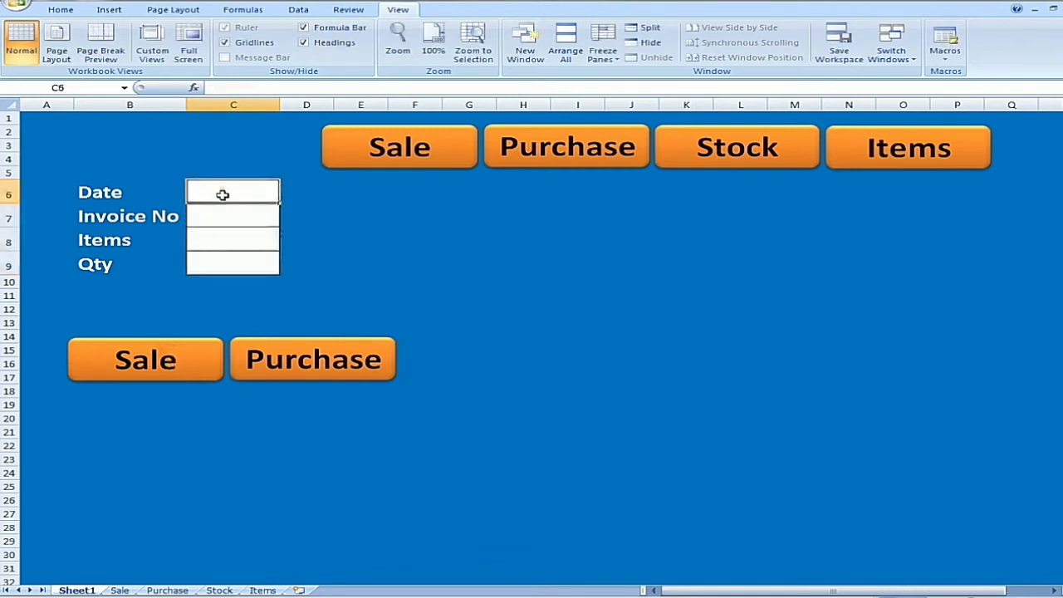
pyautogui.moveTo(218, 190); pyautogui.dragTo(226, 259)
pyautogui.click(351, 244)
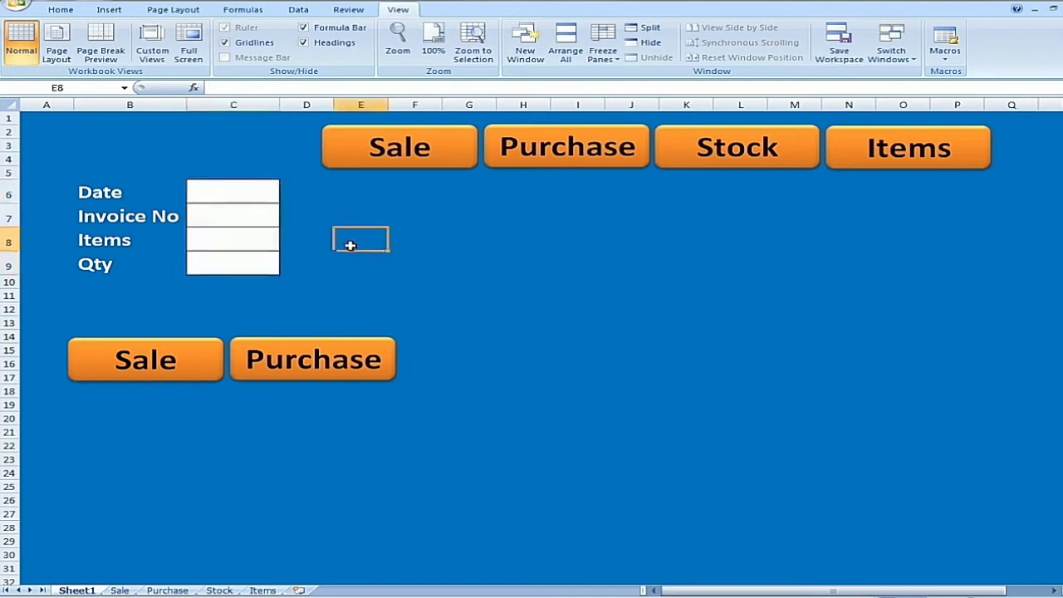
# On the Sale sheet, autofit column A to the dates and check the transferred sale records.
pyautogui.click(119, 589)
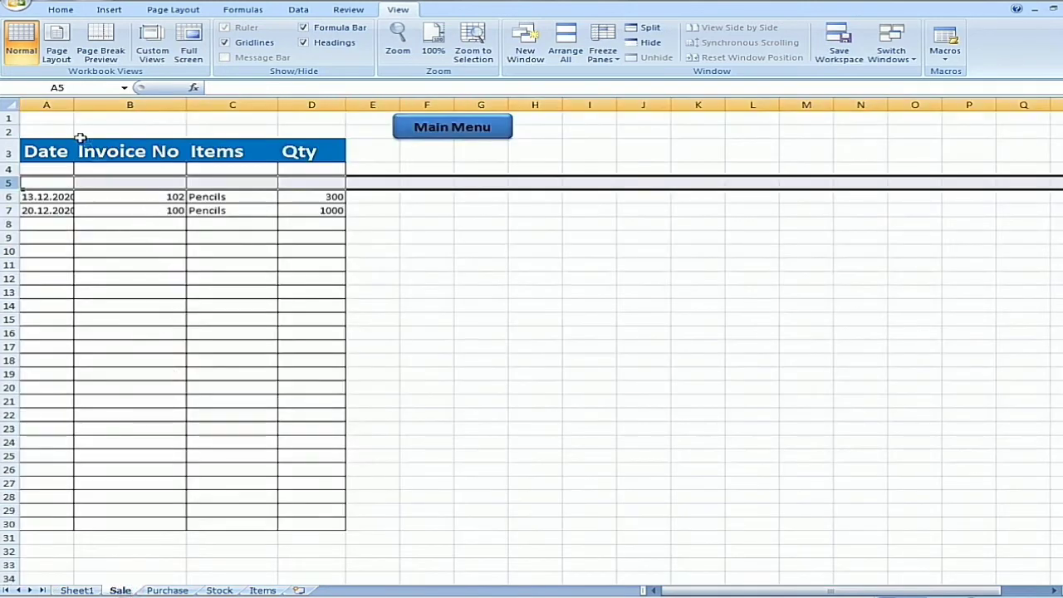
pyautogui.doubleClick(74, 104)
pyautogui.click(187, 199)
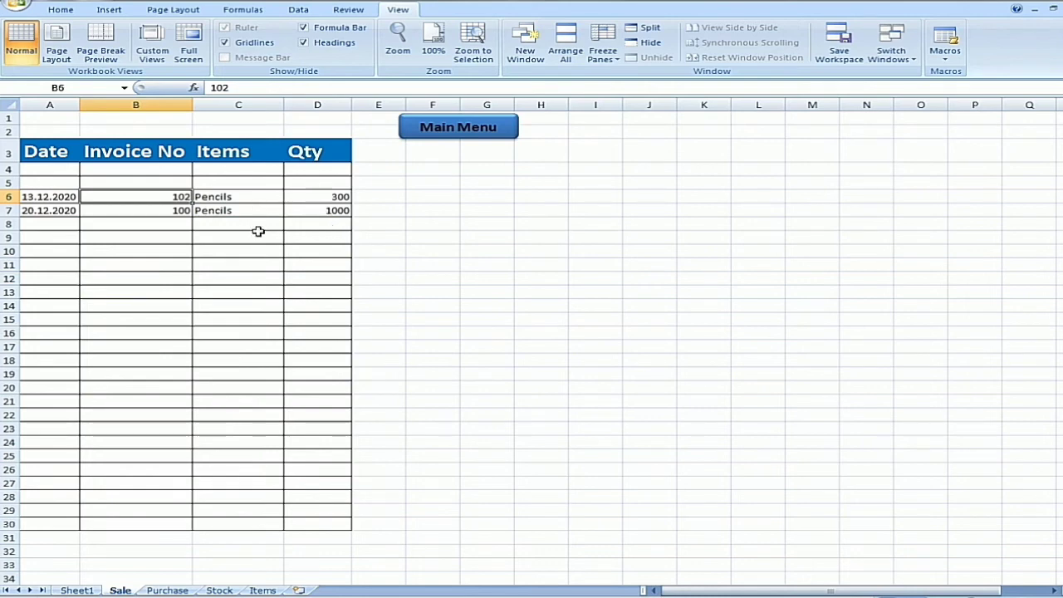
pyautogui.click(340, 213)
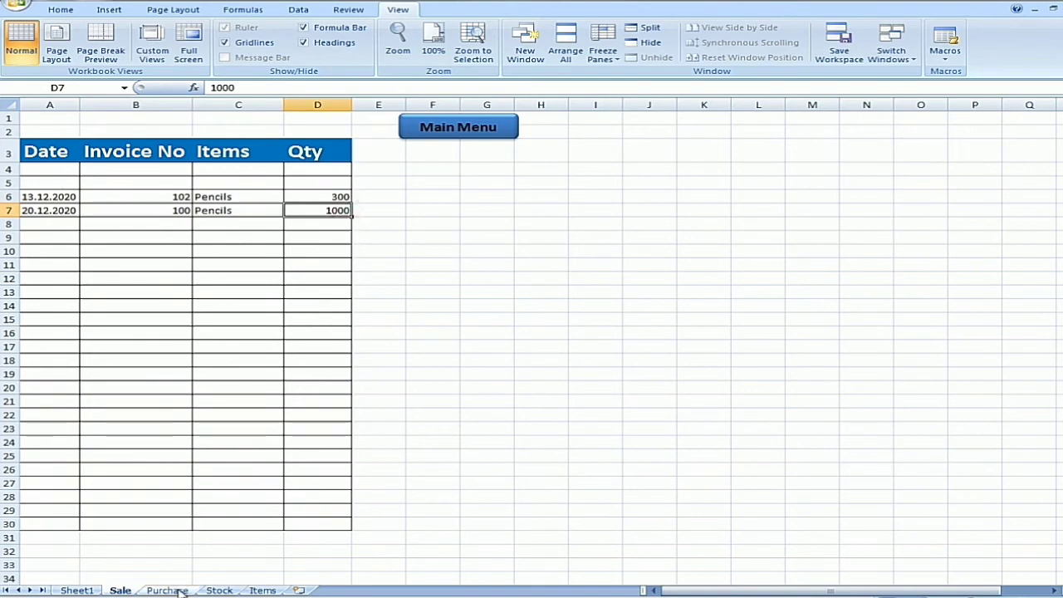
# Fill in the Sheet1 form with date 14.12.2020, invoice number 104, item Pencils and quantity 5000.
pyautogui.click(77, 589)
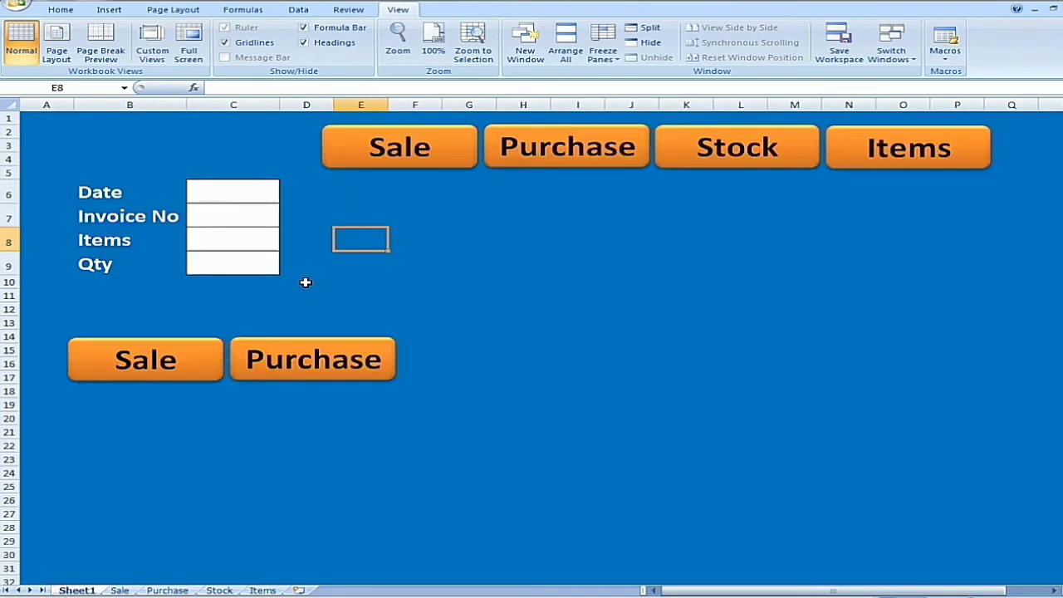
pyautogui.click(247, 191)
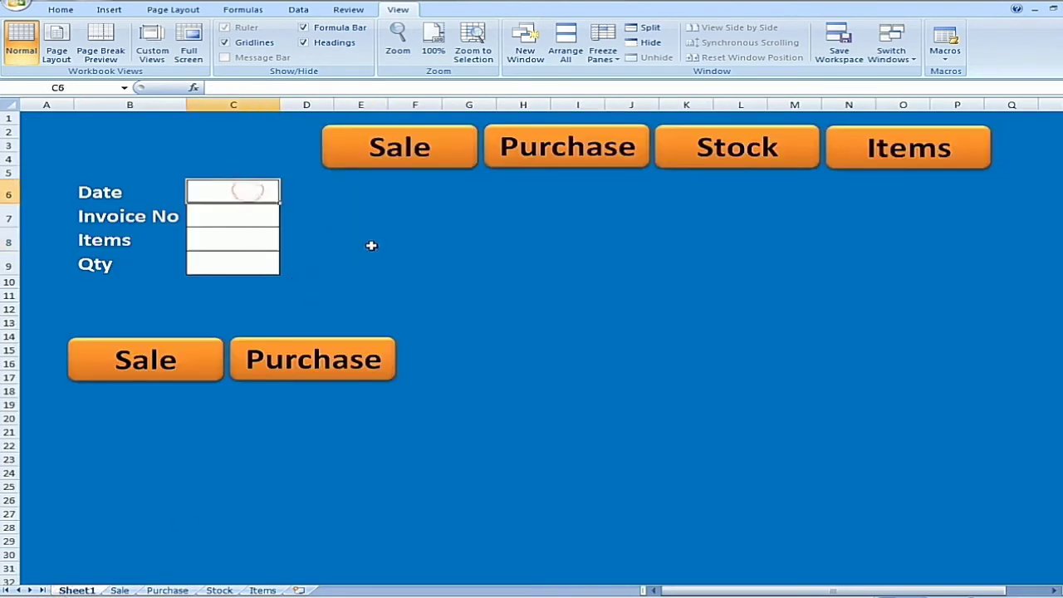
pyautogui.write('14.12.2020')
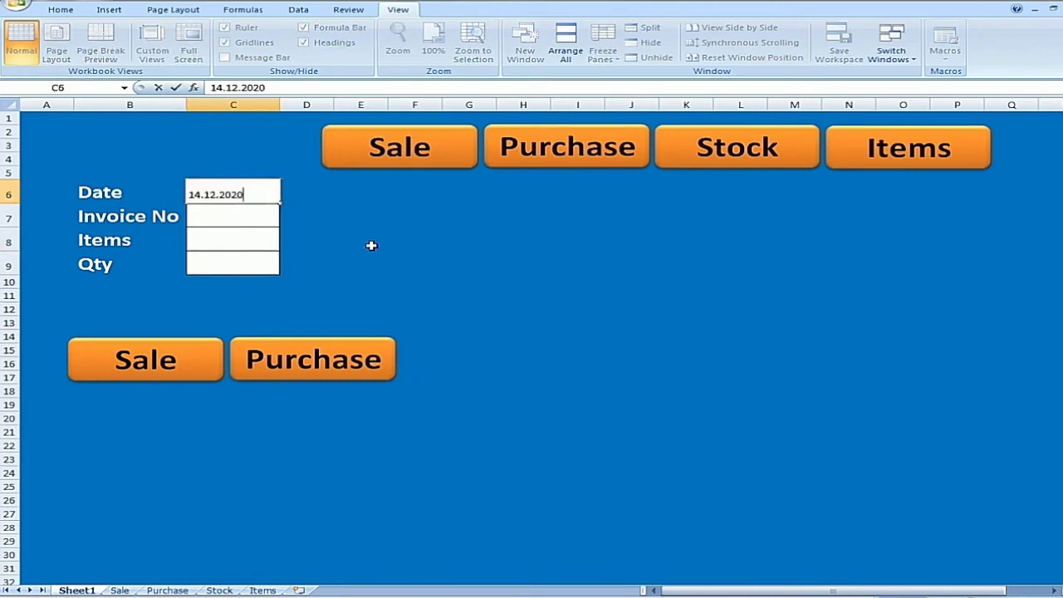
pyautogui.press('Return')
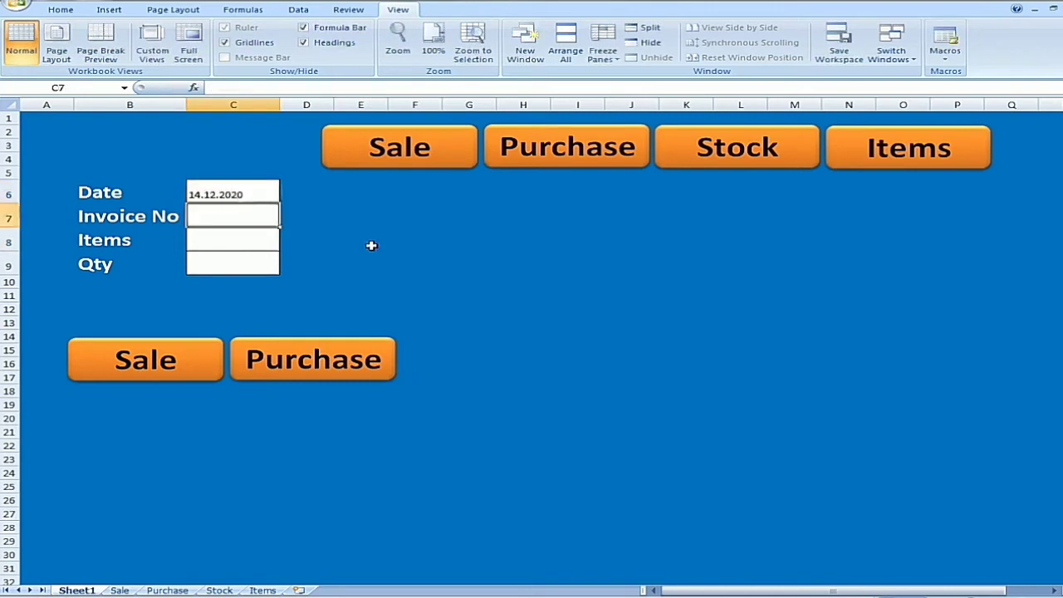
pyautogui.write('104')
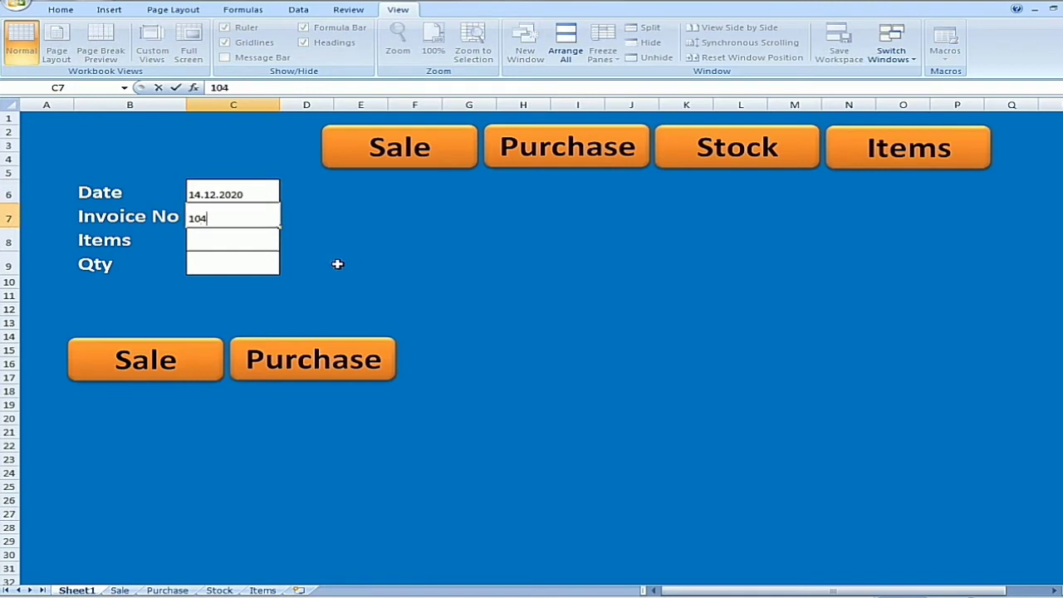
pyautogui.click(249, 241)
pyautogui.click(286, 247)
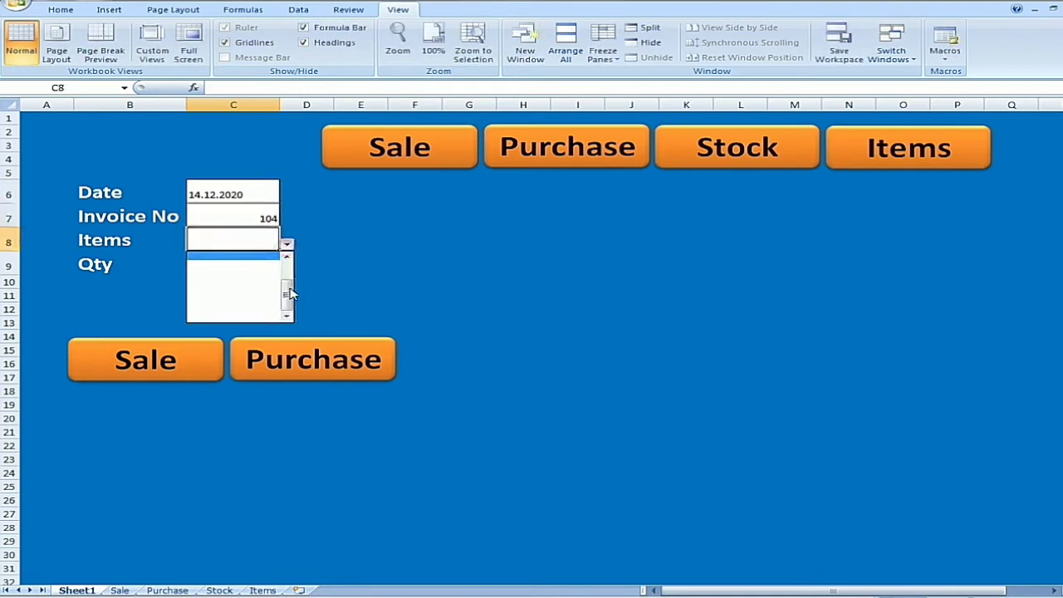
pyautogui.click(246, 259)
pyautogui.click(247, 260)
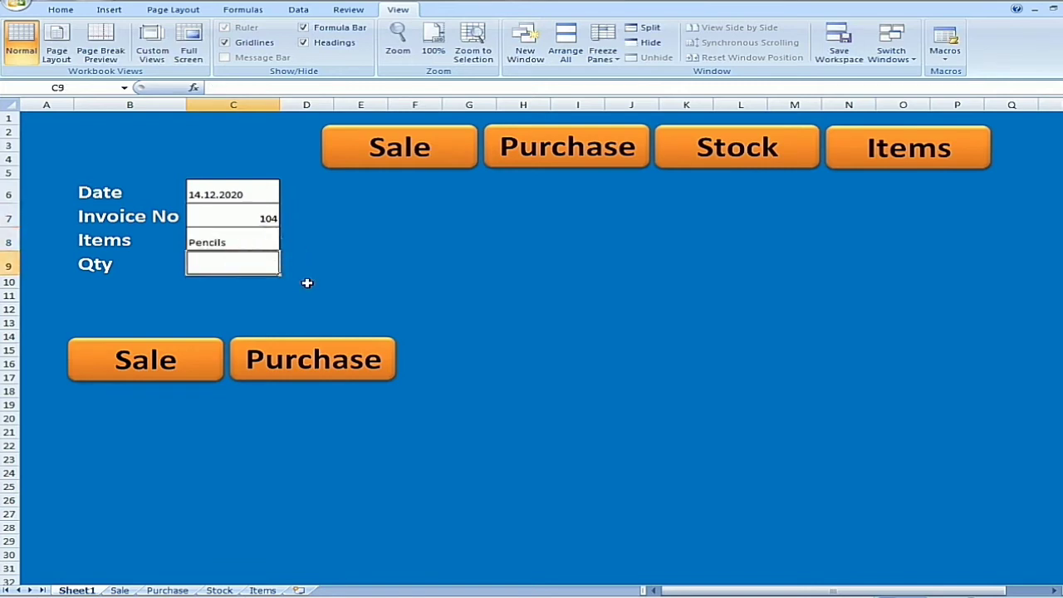
pyautogui.write('5000')
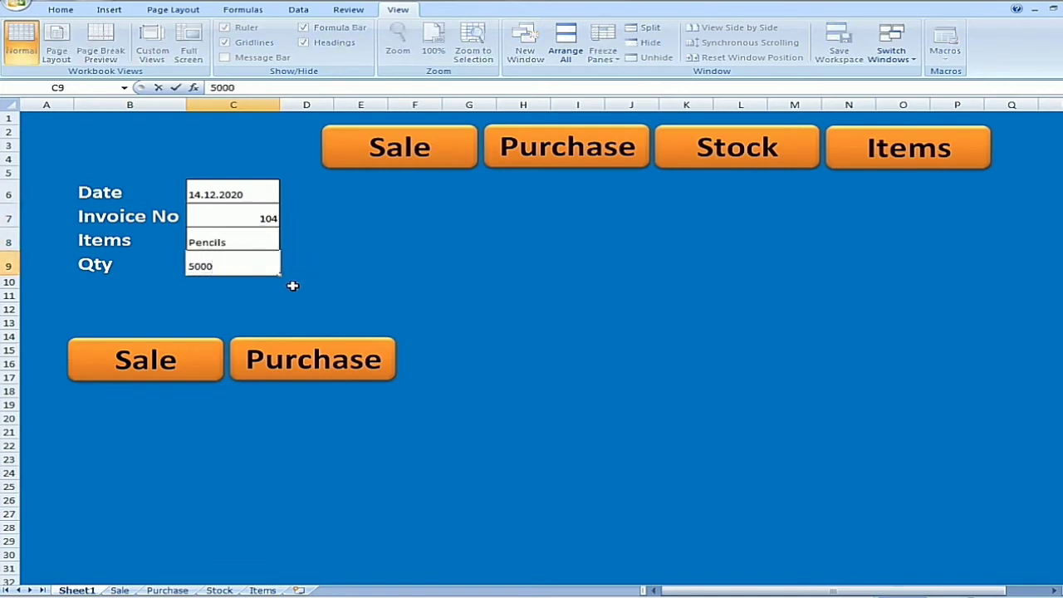
# Run the purchase macro from the Purchase button below the form and check the form cells C6:C9.
pyautogui.click(285, 356)
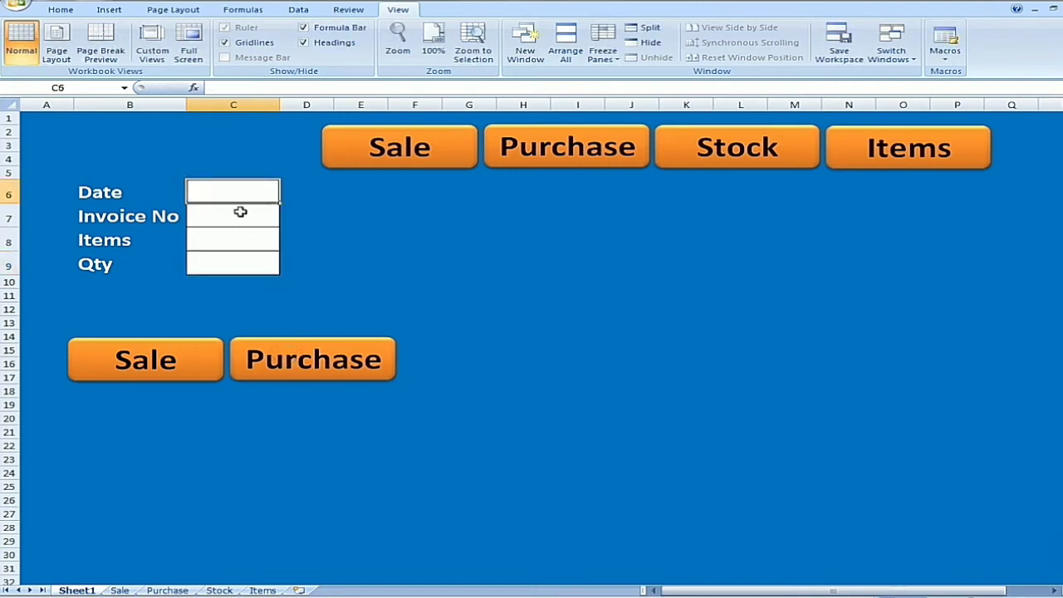
pyautogui.moveTo(243, 188); pyautogui.dragTo(246, 265)
pyautogui.click(446, 262)
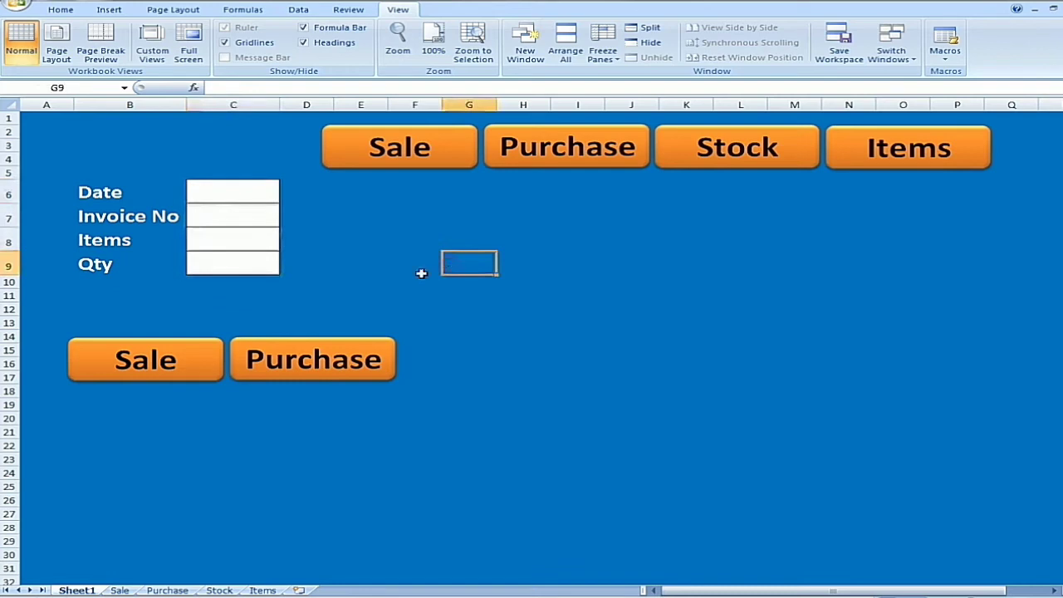
# On the Purchase sheet, widen column A slightly so that the full dates fit.
pyautogui.click(170, 589)
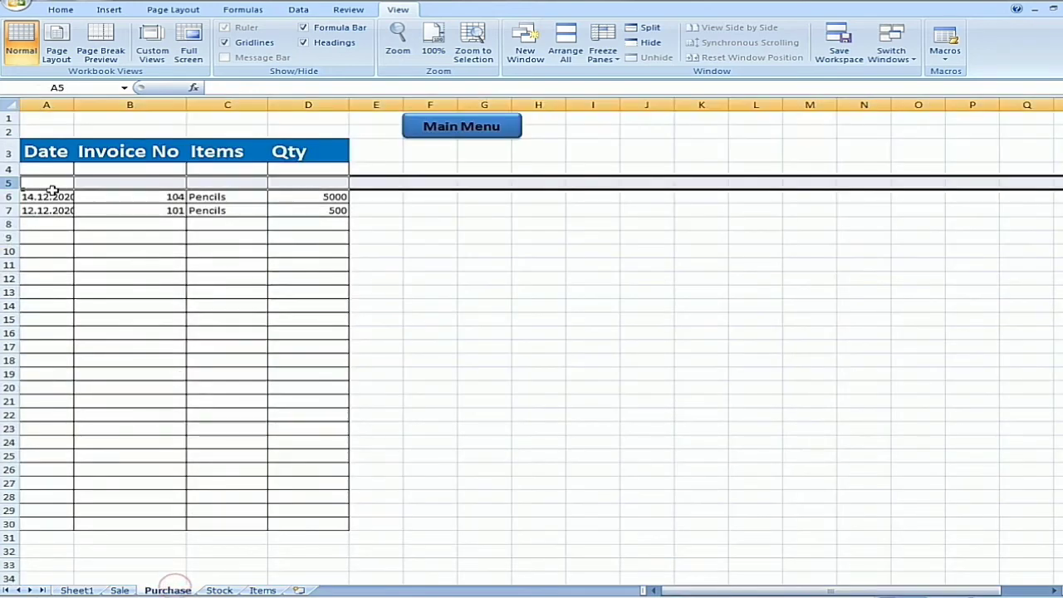
pyautogui.moveTo(71, 108); pyautogui.dragTo(77, 108)
pyautogui.click(189, 251)
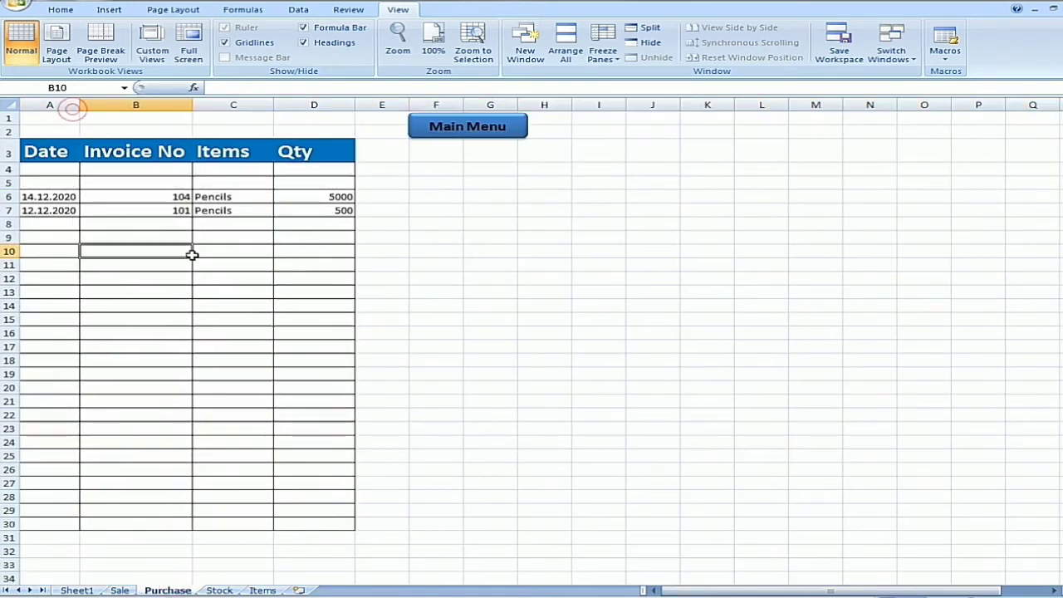
# Check the transferred records in rows 6 and 7 of the Purchase and Sale sheets.
pyautogui.click(186, 193)
pyautogui.click(323, 197)
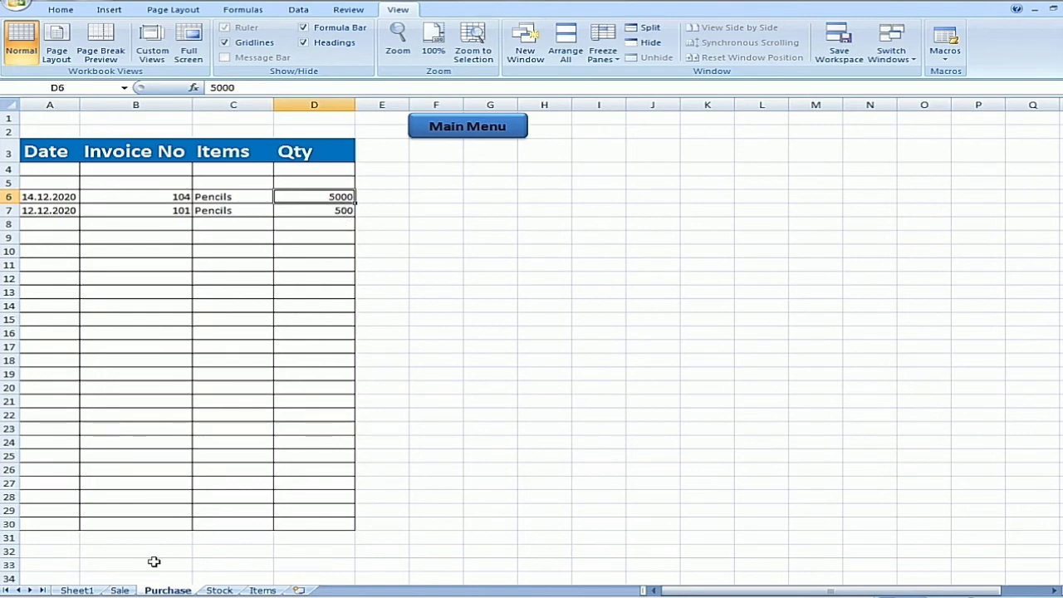
pyautogui.click(119, 589)
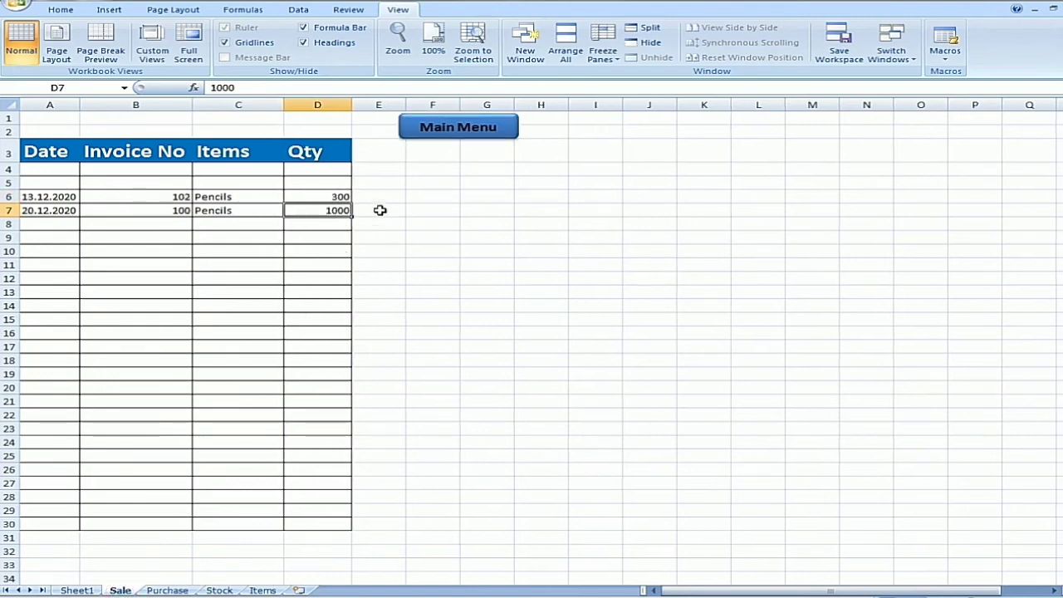
pyautogui.moveTo(375, 197); pyautogui.dragTo(375, 208)
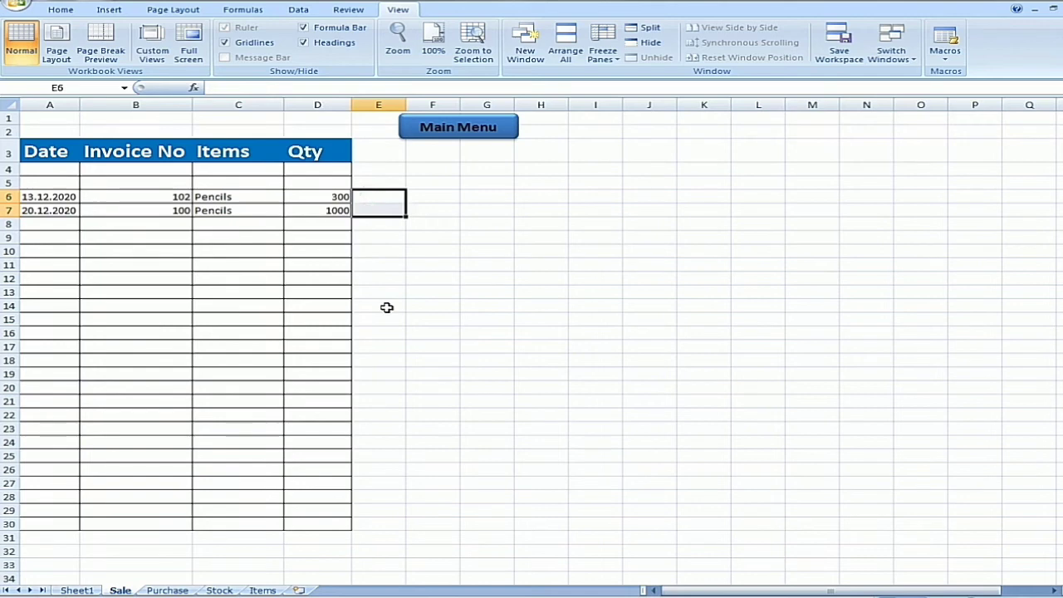
# On the Stock sheet, delete the Date column so that the table starts with Items.
pyautogui.click(220, 590)
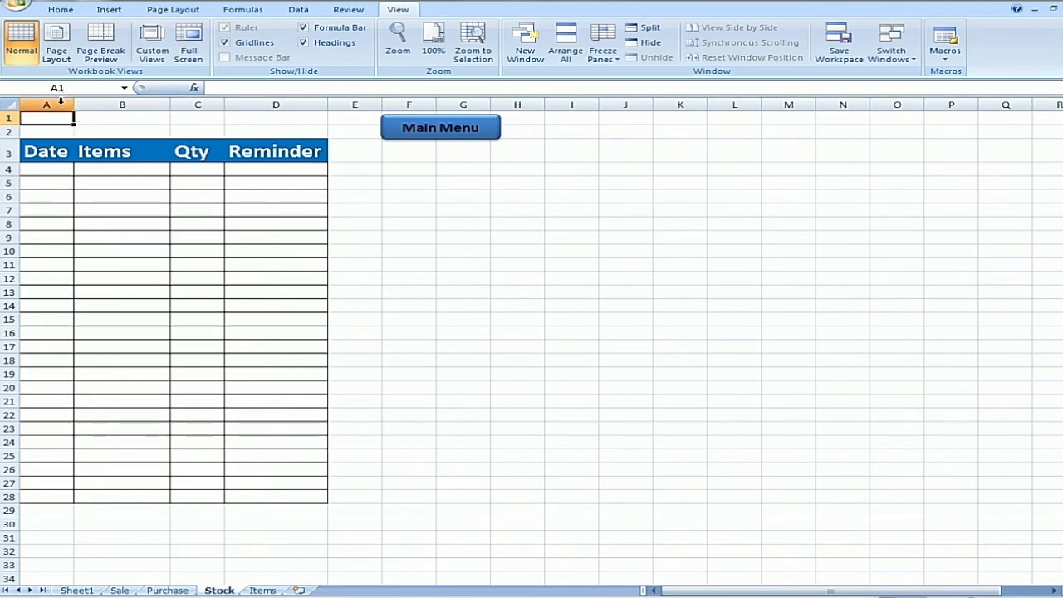
pyautogui.click(61, 103)
pyautogui.rightClick(61, 101)
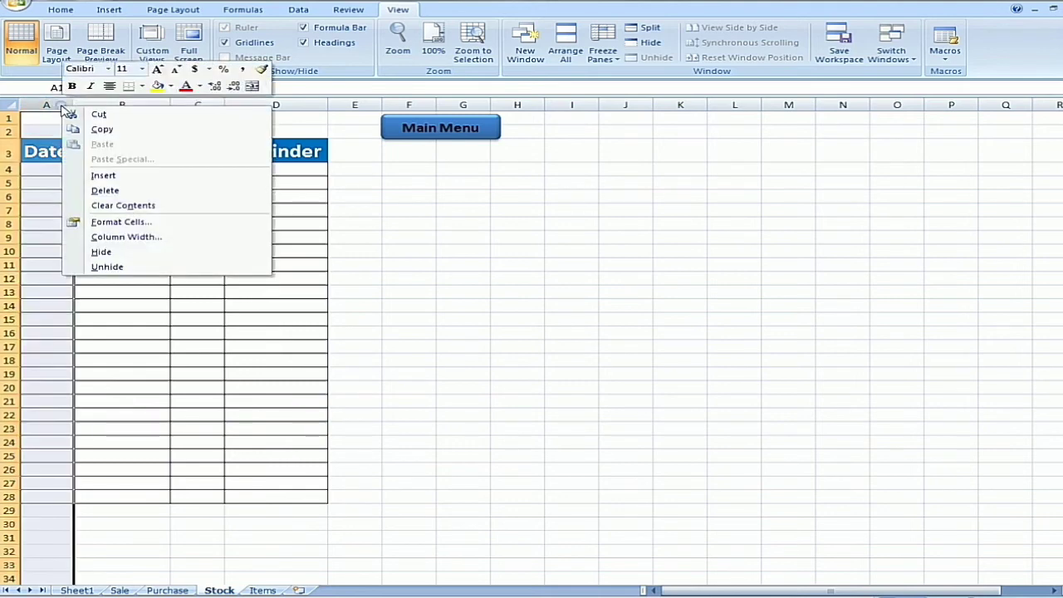
pyautogui.click(104, 192)
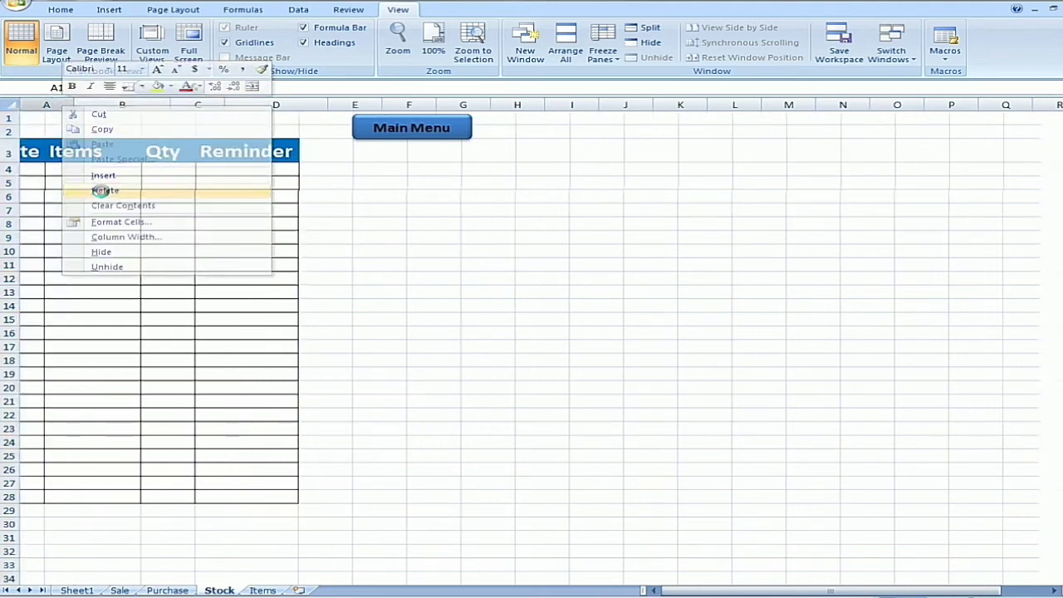
pyautogui.click(100, 191)
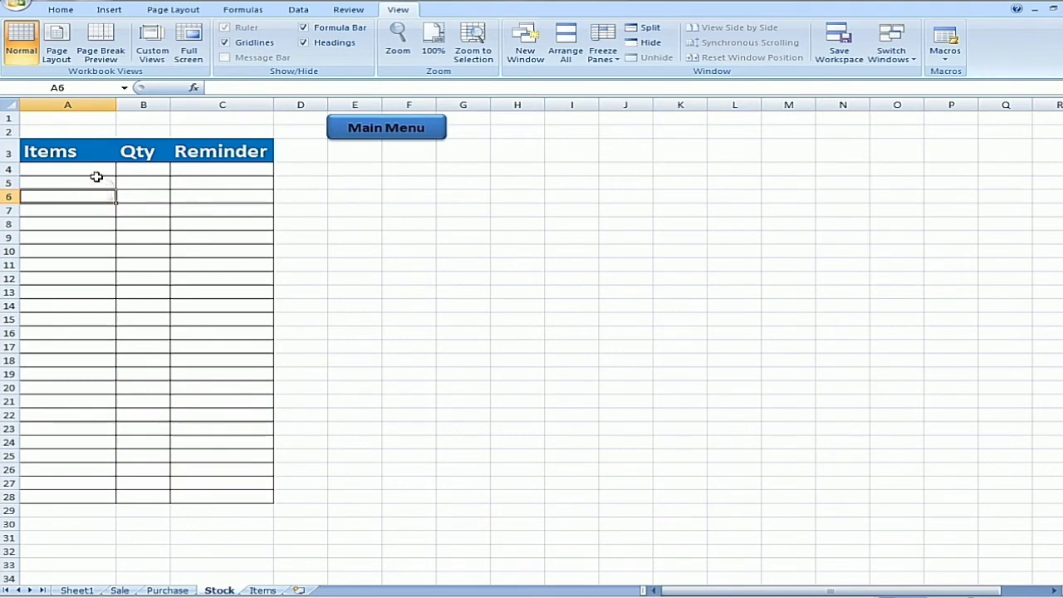
pyautogui.click(264, 588)
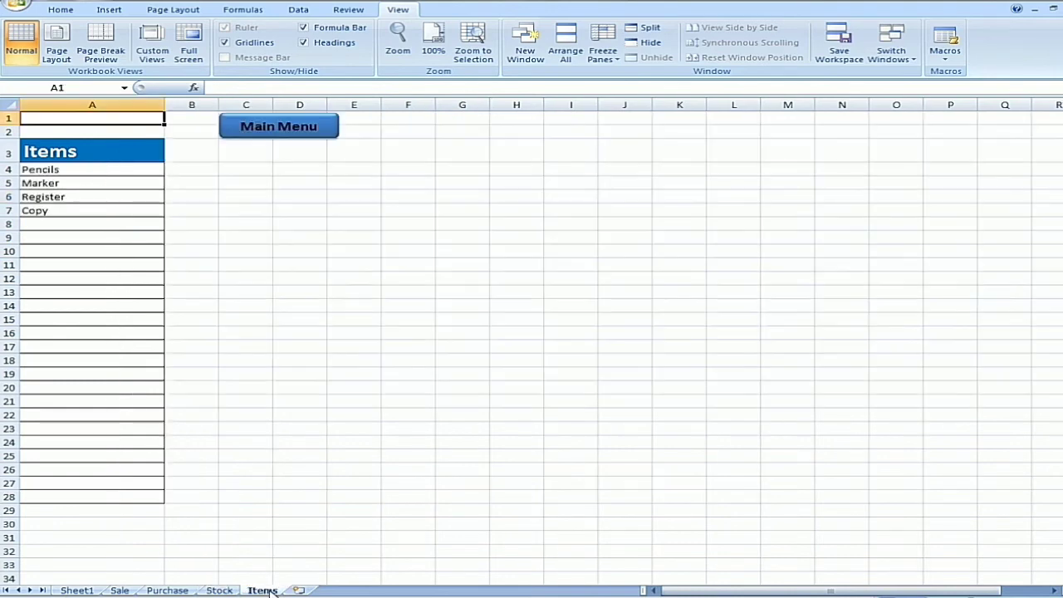
pyautogui.moveTo(52, 169); pyautogui.dragTo(52, 211)
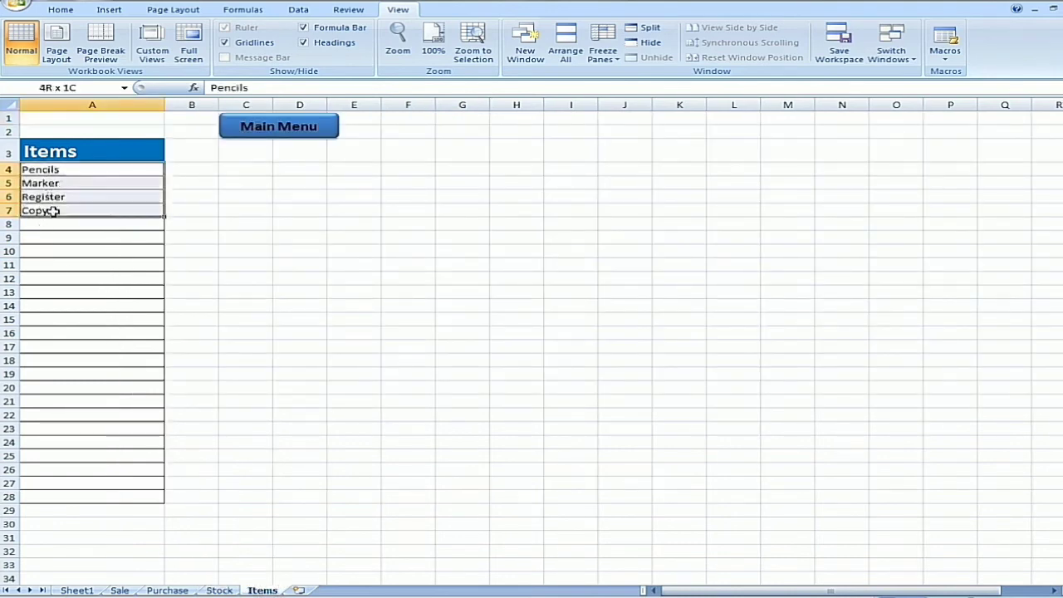
pyautogui.hotkey('ctrl', 'c')
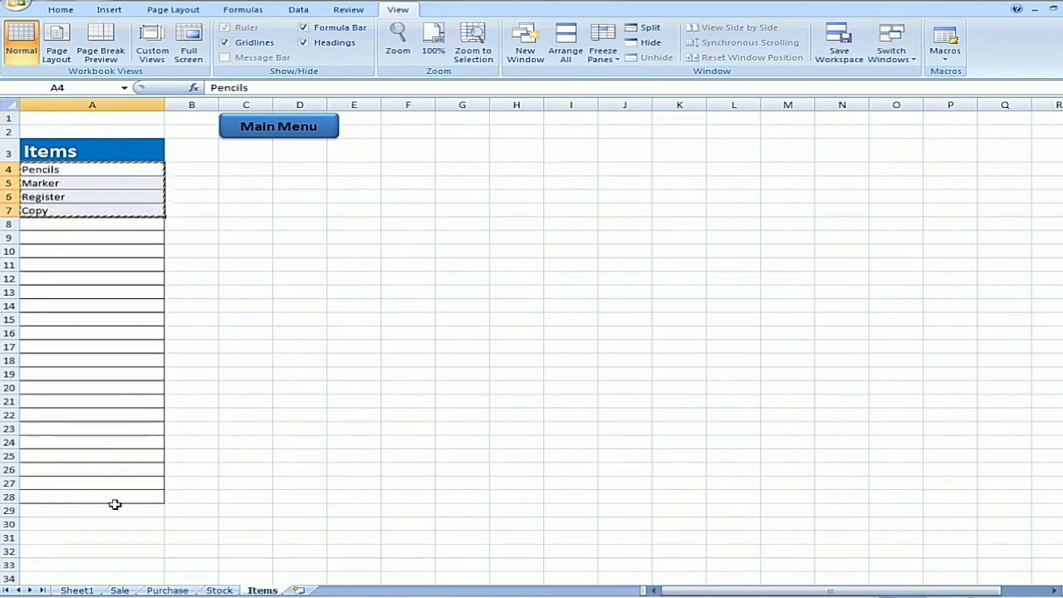
# Link cell A4 of the Stock sheet to the first item on the Items sheet with the formula =Items!A4.
pyautogui.click(204, 586)
pyautogui.click(49, 171)
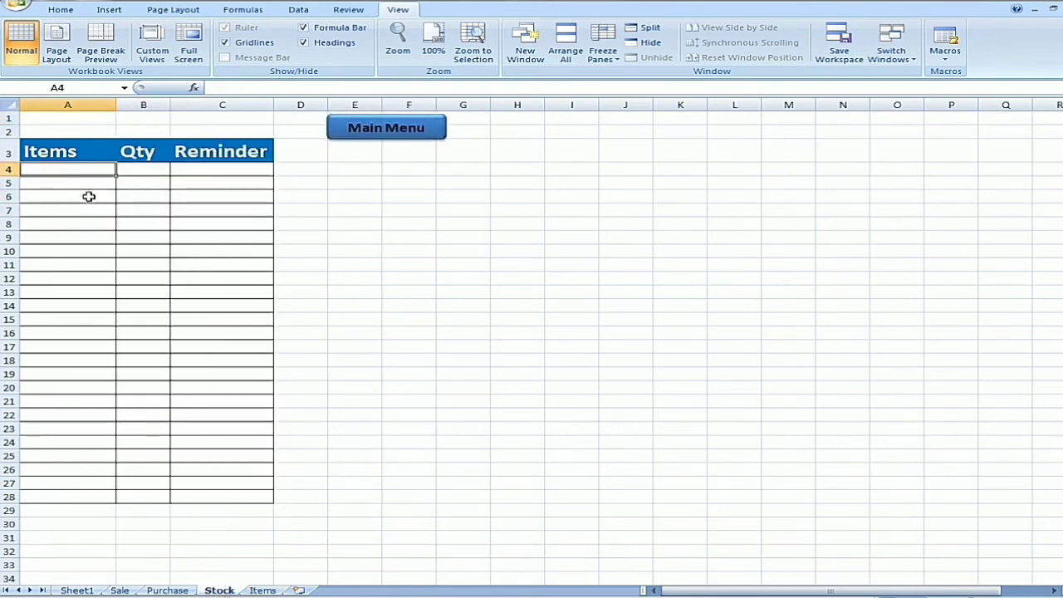
pyautogui.write('=')
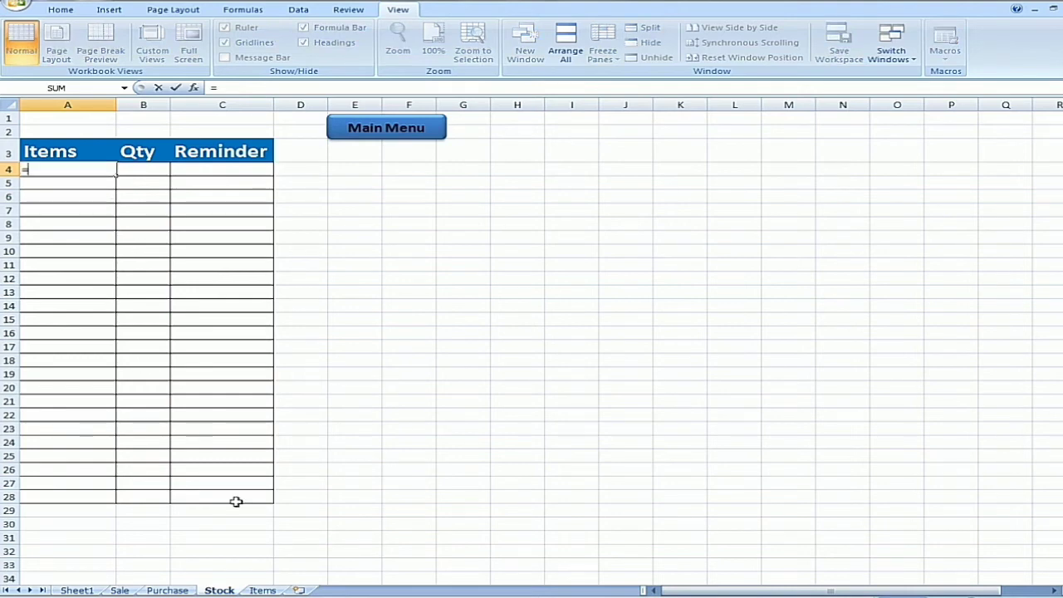
pyautogui.click(262, 590)
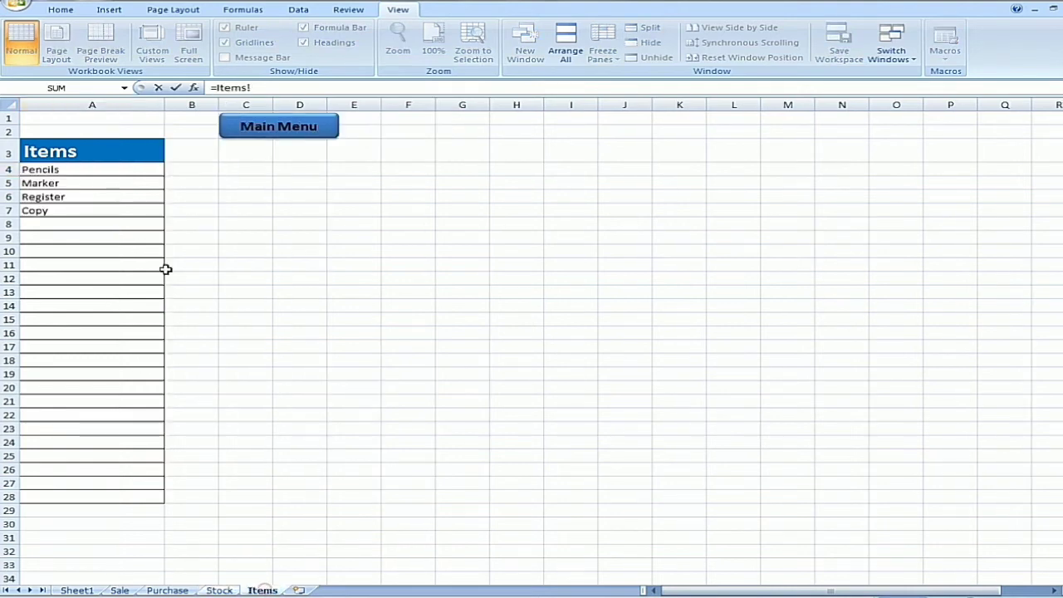
pyautogui.click(78, 169)
pyautogui.press('Return')
# Copy the item link formula from A4 down the Stock sheet's Items column to row 28.
pyautogui.click(83, 171)
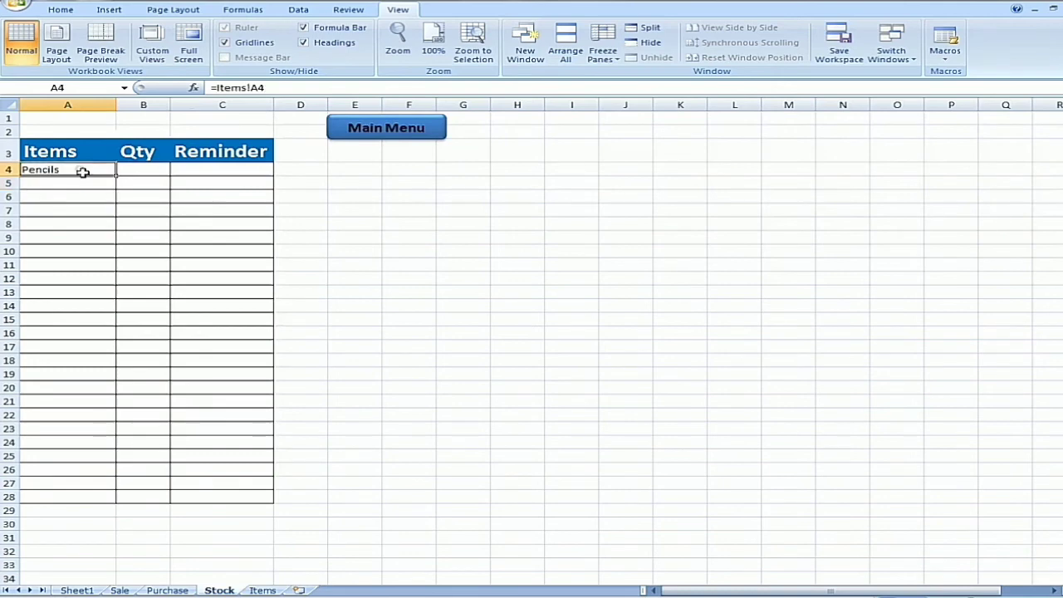
pyautogui.hotkey('ctrl', 'c')
pyautogui.hotkey('shift', 'Down')
pyautogui.hotkey('shift', 'Down')
pyautogui.hotkey('shift', 'Down')
pyautogui.hotkey('shift', 'Down')
pyautogui.hotkey('shift', 'Down')
pyautogui.hotkey('shift', 'Down')
pyautogui.hotkey('shift', 'Down')
pyautogui.hotkey('shift', 'Down')
pyautogui.hotkey('shift', 'Down')
pyautogui.hotkey('shift', 'Down')
pyautogui.hotkey('shift', 'Down')
pyautogui.hotkey('shift', 'Down')
pyautogui.hotkey('shift', 'Down')
pyautogui.hotkey('shift', 'Down')
pyautogui.hotkey('shift', 'Down')
pyautogui.hotkey('shift', 'Down')
pyautogui.hotkey('shift', 'Down')
pyautogui.hotkey('shift', 'Down')
pyautogui.hotkey('shift', 'Down')
pyautogui.hotkey('shift', 'Down')
pyautogui.hotkey('shift', 'Down')
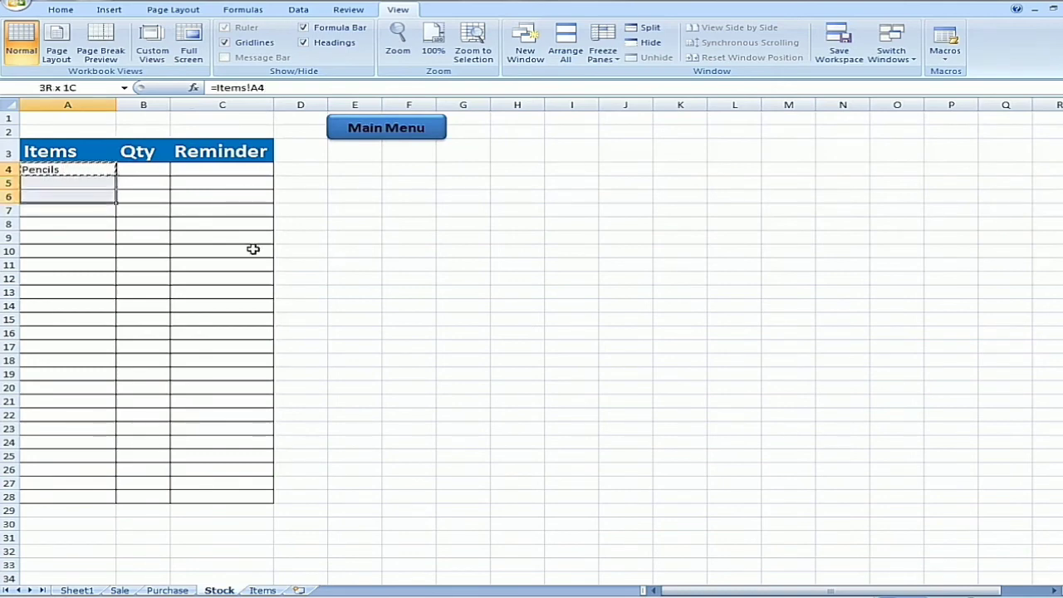
pyautogui.hotkey('shift', 'Up')
pyautogui.hotkey('shift', 'Up')
pyautogui.hotkey('shift', 'Up')
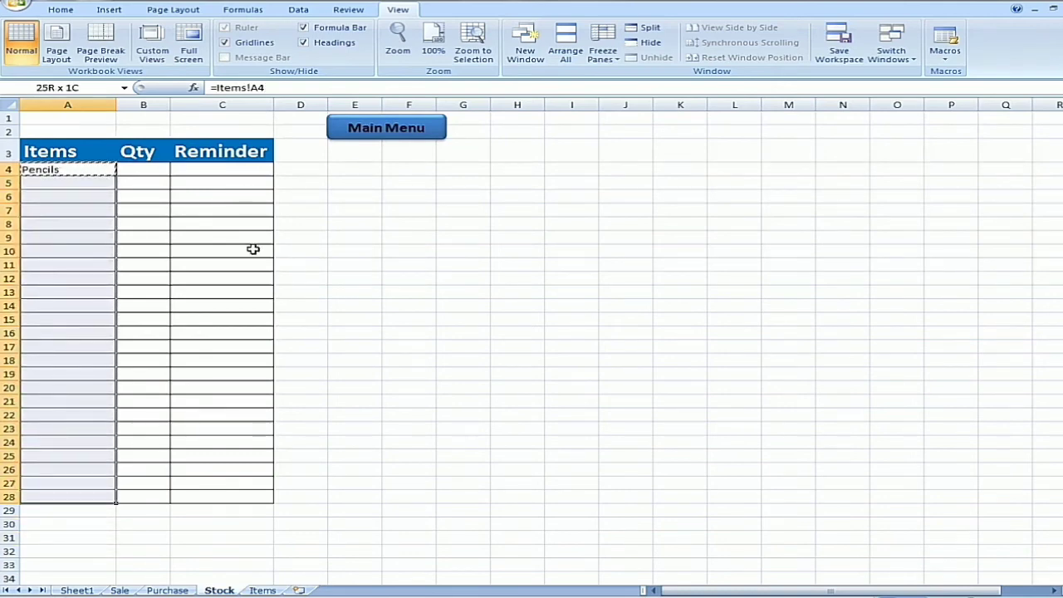
pyautogui.hotkey('ctrl', 'v')
pyautogui.click(253, 249)
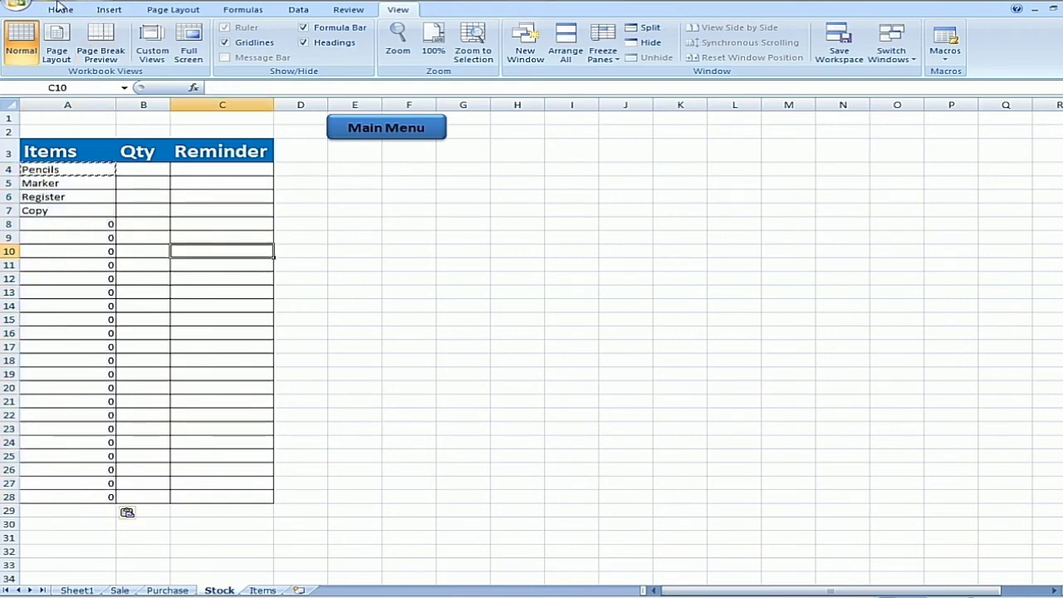
pyautogui.press('Escape')
# Add Pen as a new item in cell A8 of the Items sheet.
pyautogui.click(139, 171)
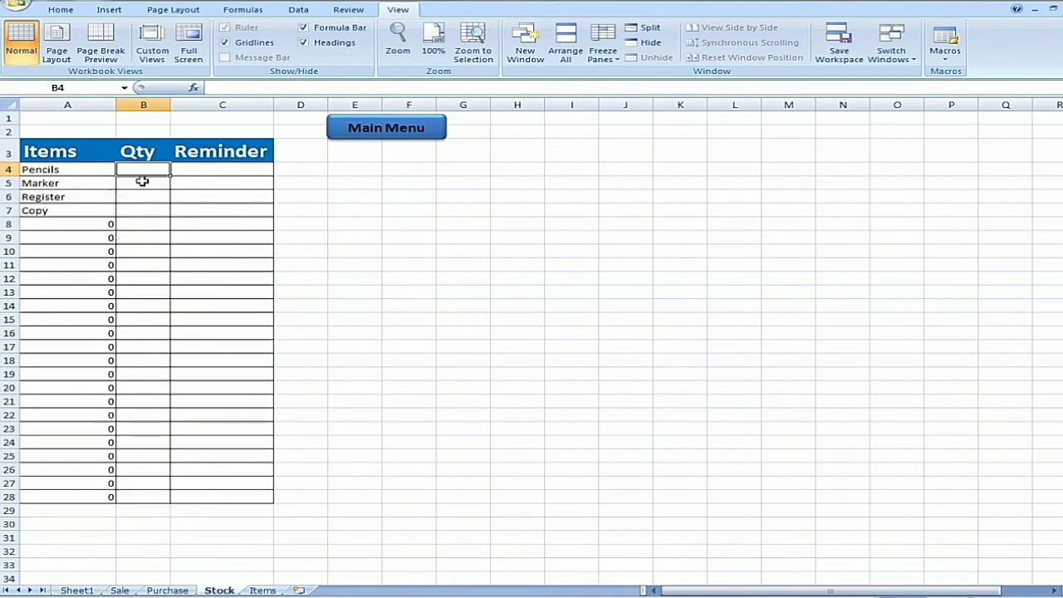
pyautogui.click(263, 589)
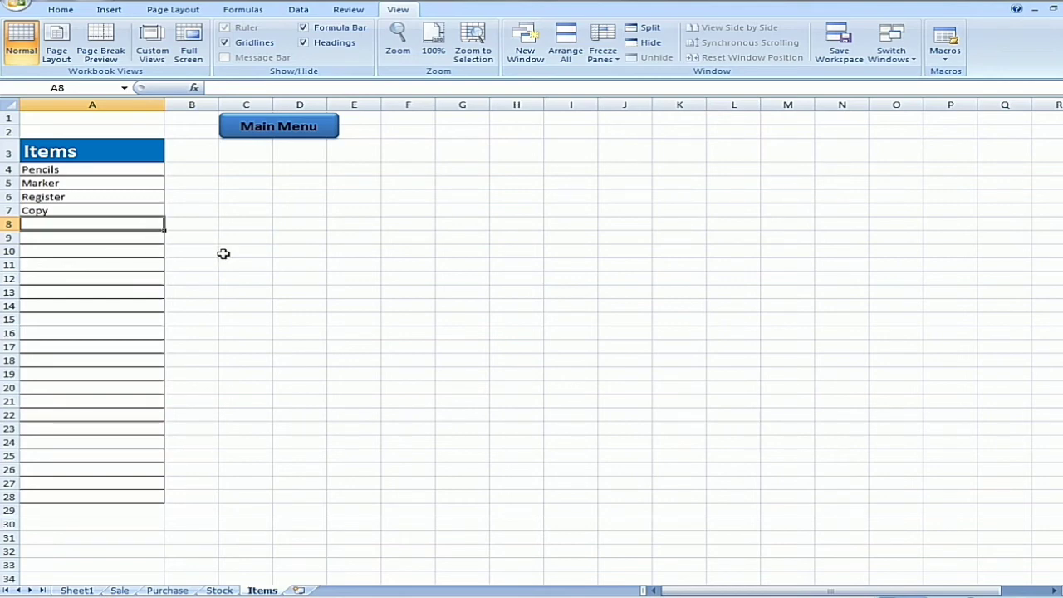
pyautogui.write('Pen')
pyautogui.press('Delete')
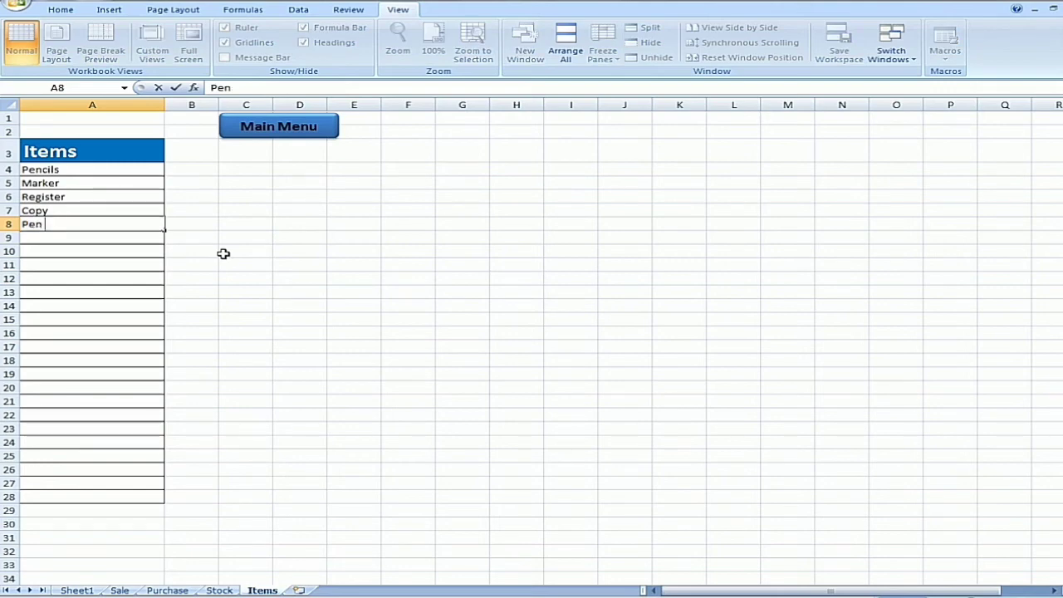
pyautogui.press('Return')
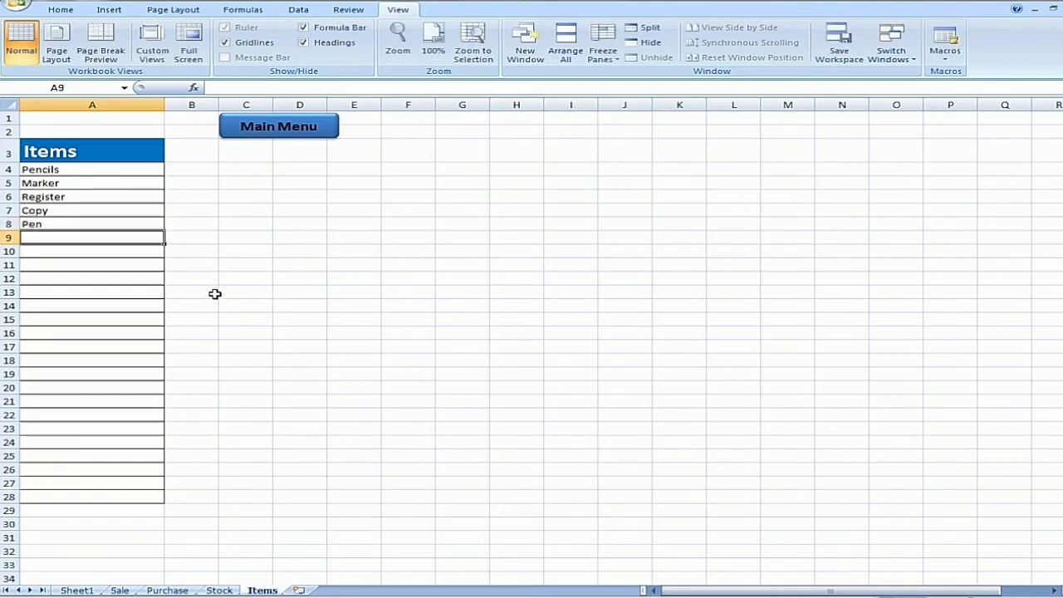
# Check for the new Pen item in the Stock sheet's item list and in the Items drop-down list of the Sheet1 form.
pyautogui.click(226, 589)
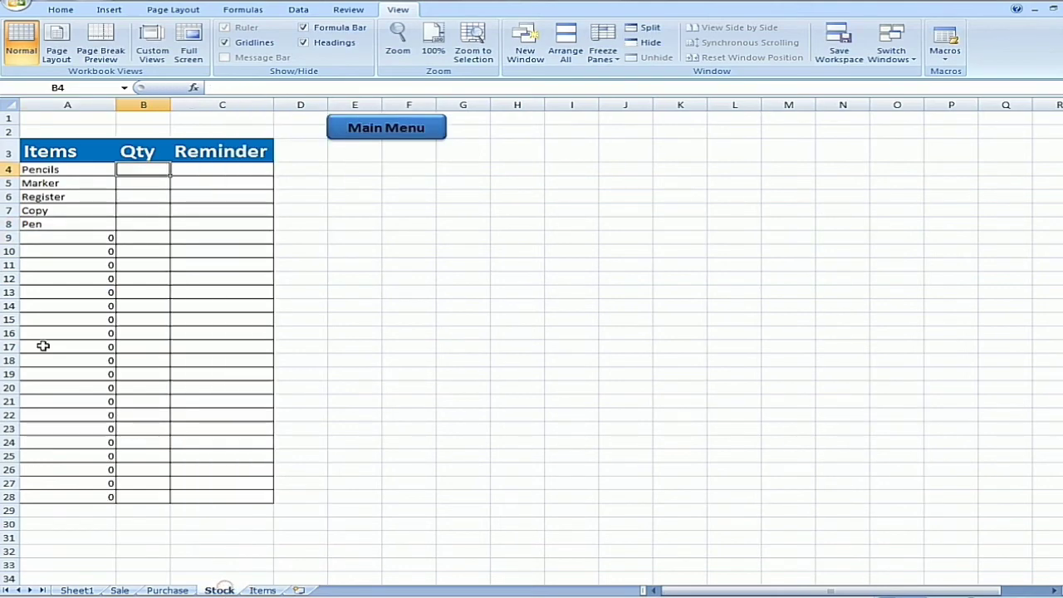
pyautogui.click(63, 223)
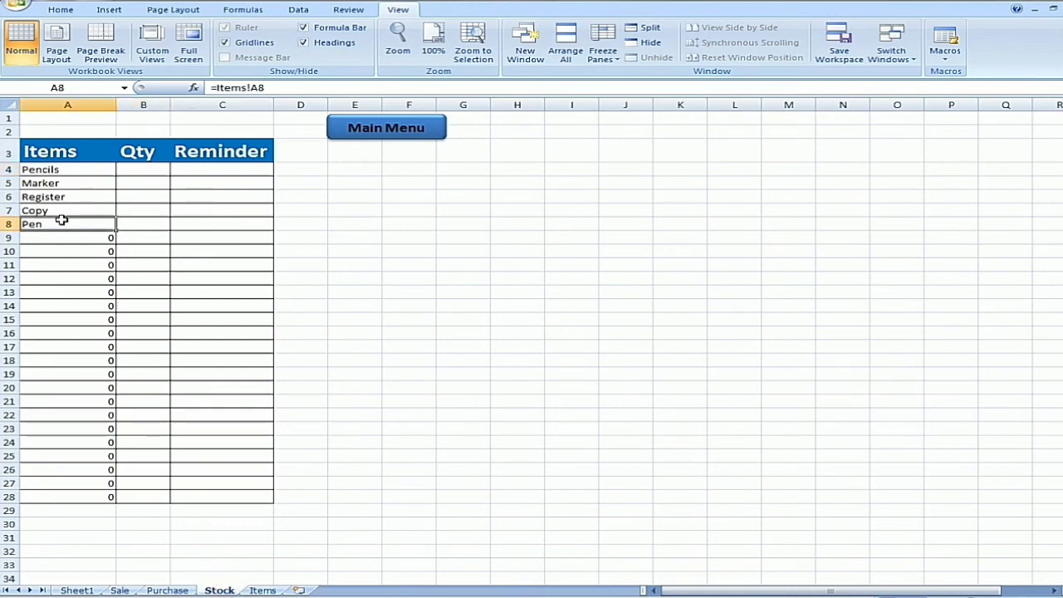
pyautogui.click(76, 589)
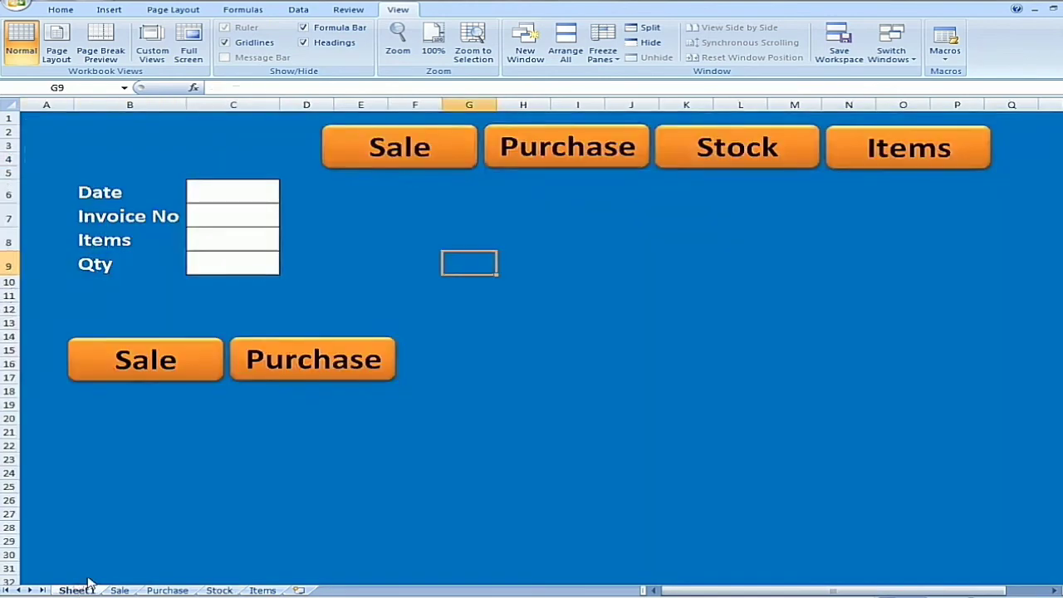
pyautogui.click(258, 241)
pyautogui.click(287, 245)
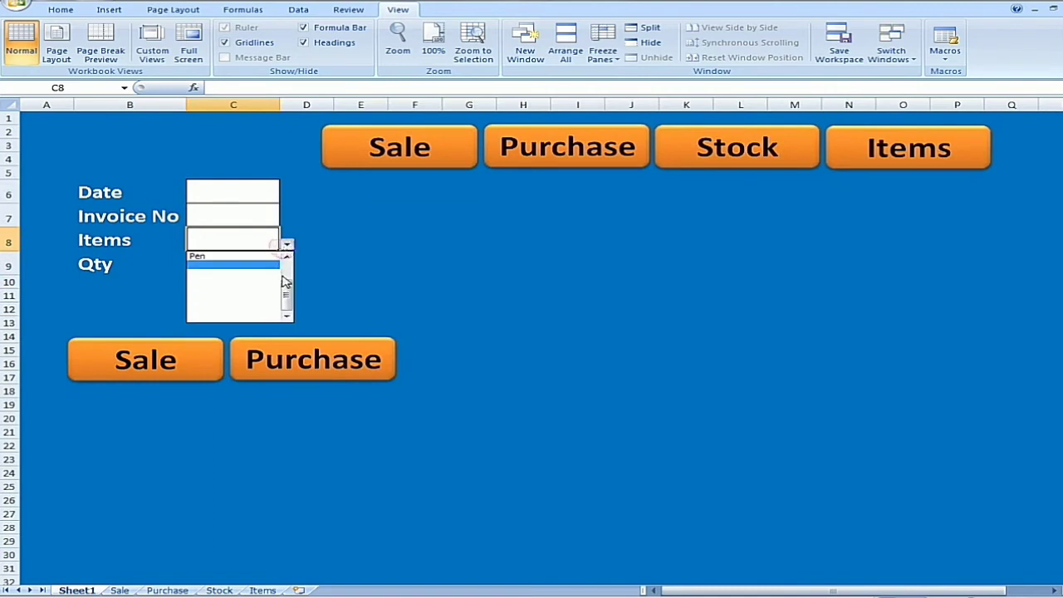
pyautogui.moveTo(287, 291); pyautogui.dragTo(289, 268)
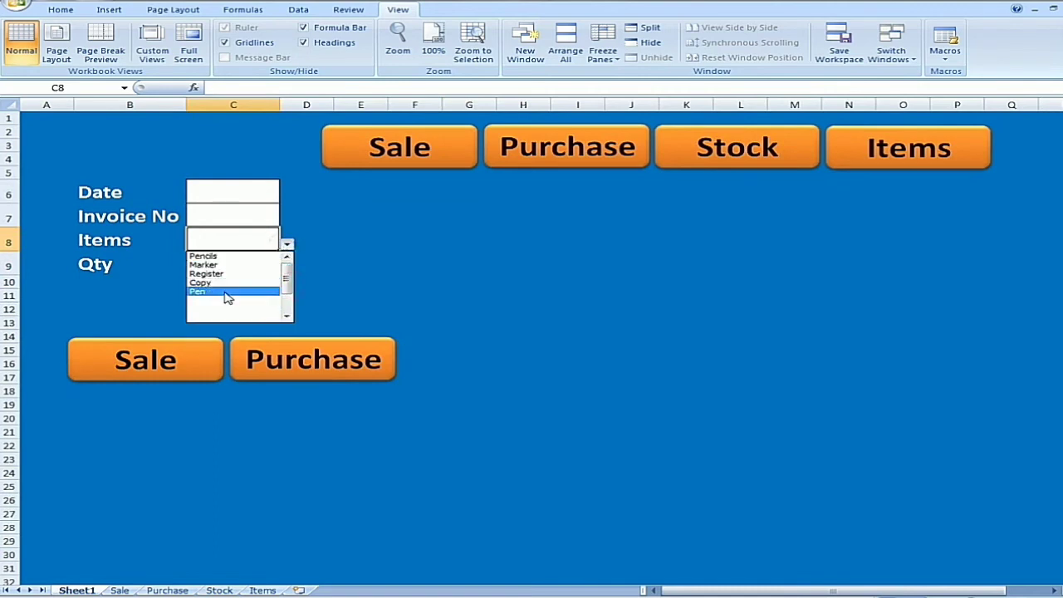
pyautogui.click(380, 270)
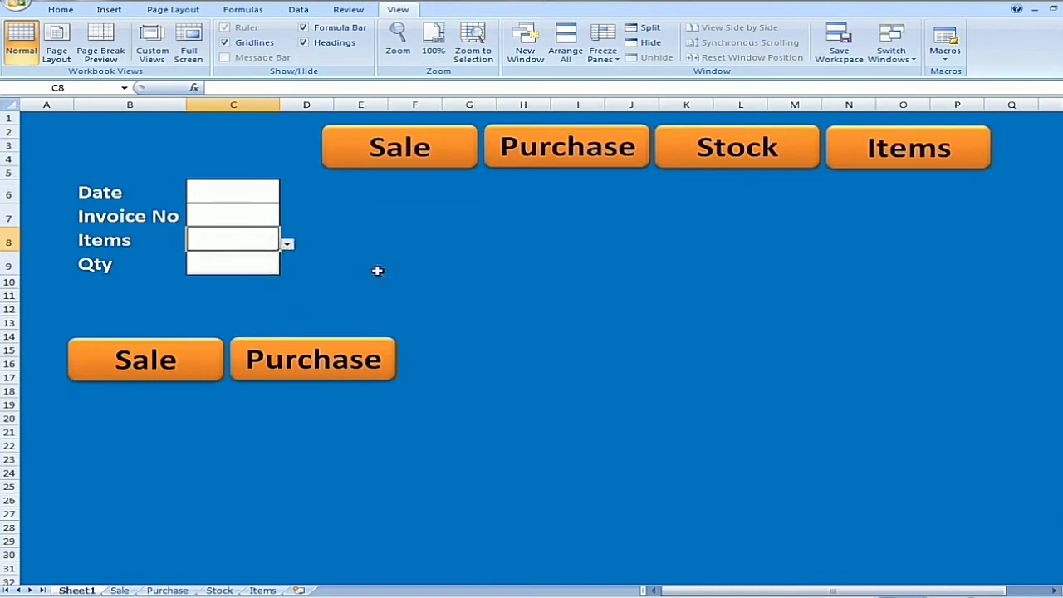
# Enter the title Stock Balance Sheet in cell A1 of the Stock sheet.
pyautogui.click(262, 589)
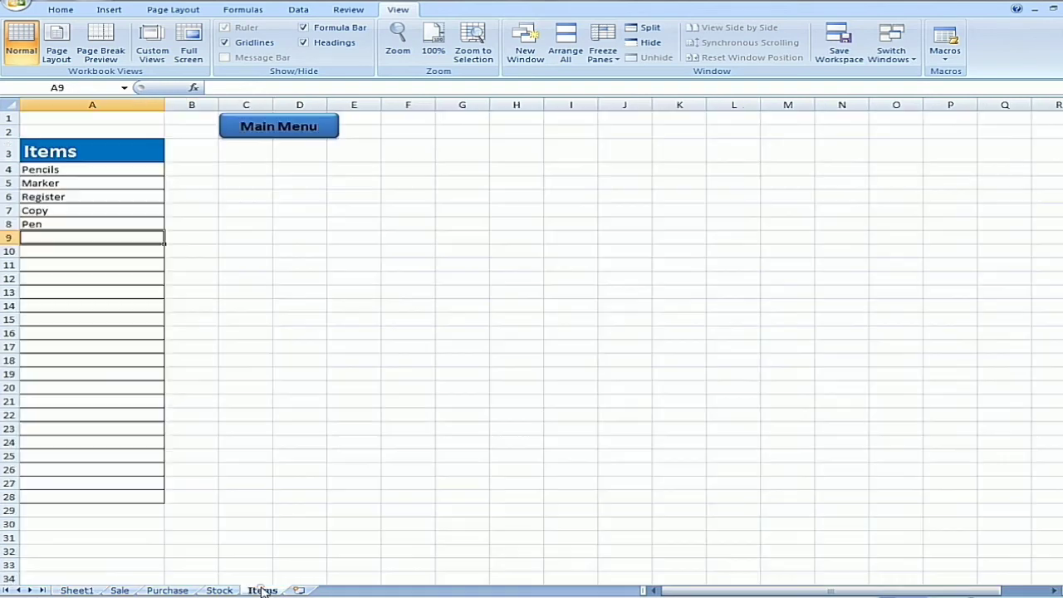
pyautogui.click(229, 588)
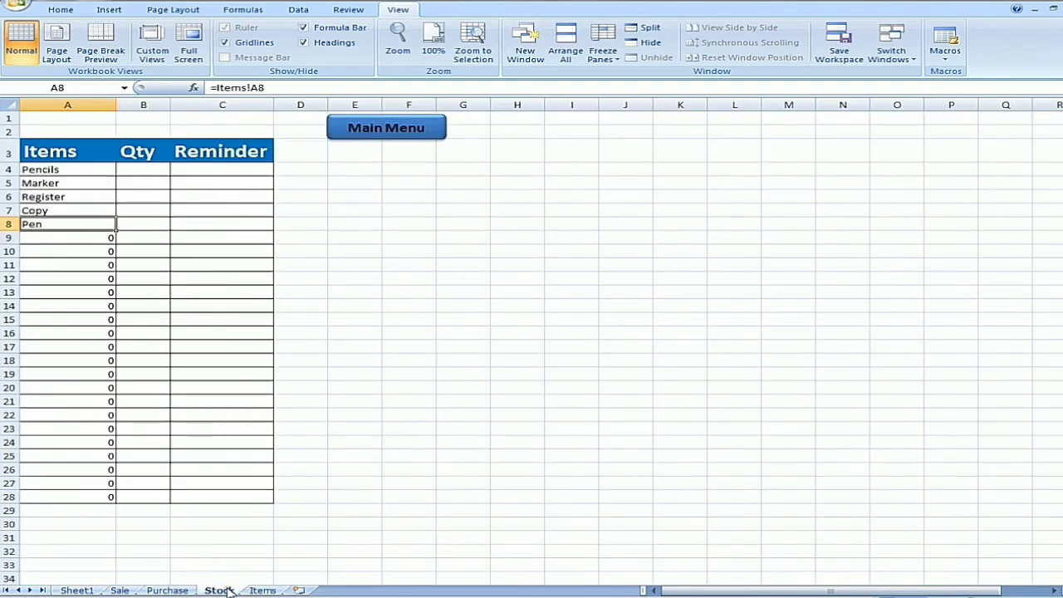
pyautogui.click(158, 175)
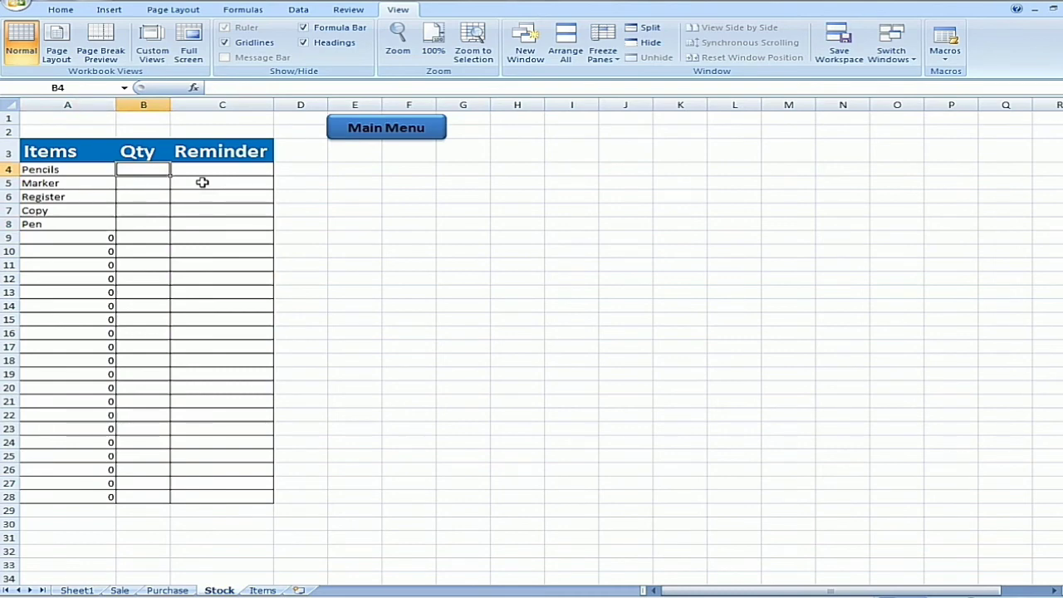
pyautogui.click(70, 122)
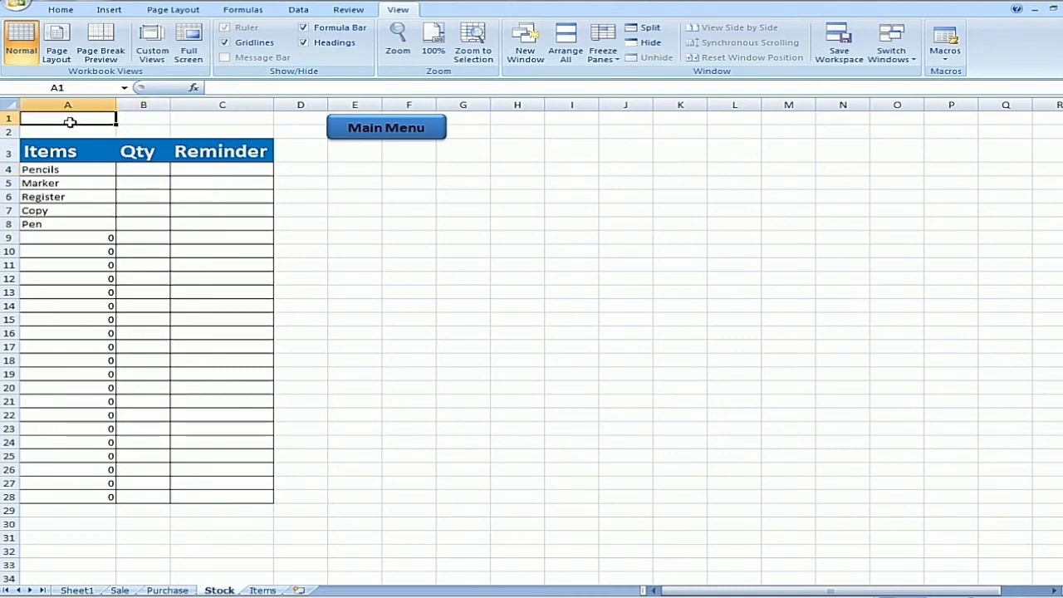
pyautogui.write('Stoc')
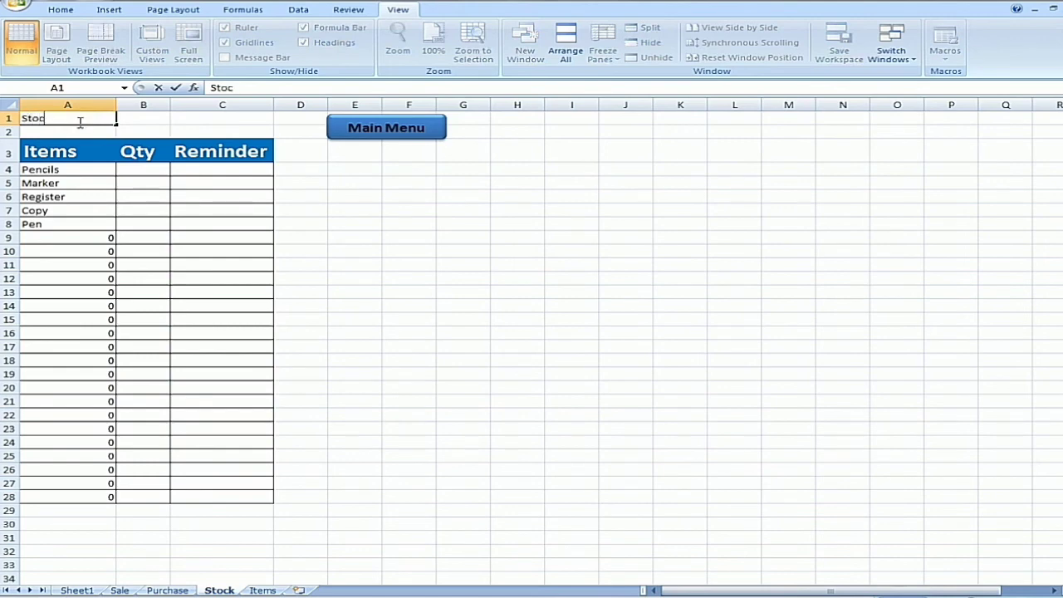
pyautogui.write('k Balanc')
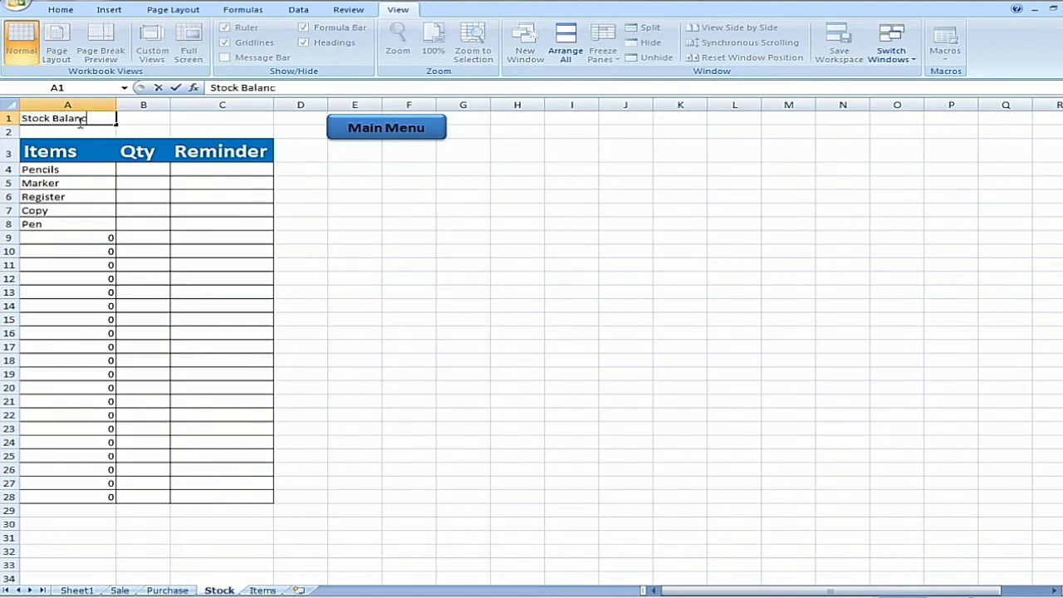
pyautogui.write('e Sheet')
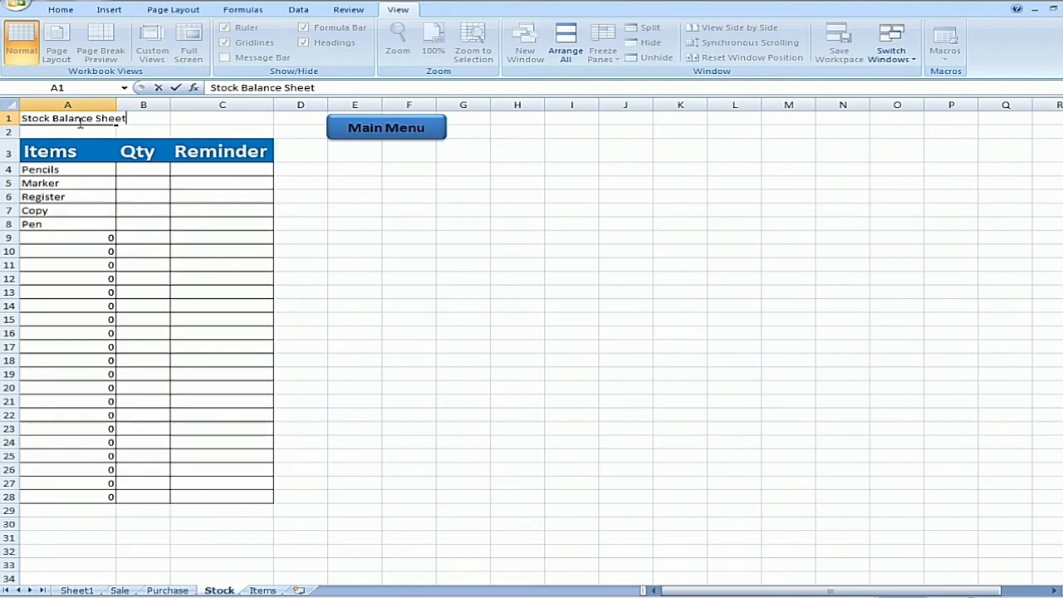
pyautogui.press('Return')
pyautogui.click(77, 122)
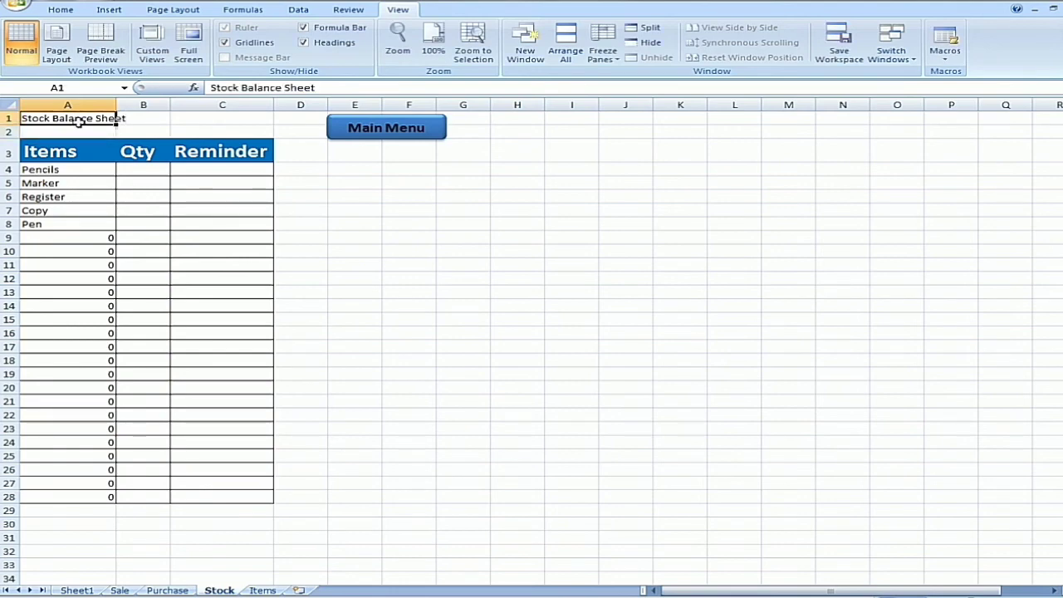
# Format the Stock Balance Sheet title in cell A1 as bold with font size 20.
pyautogui.hotkey('ctrl', 'b')
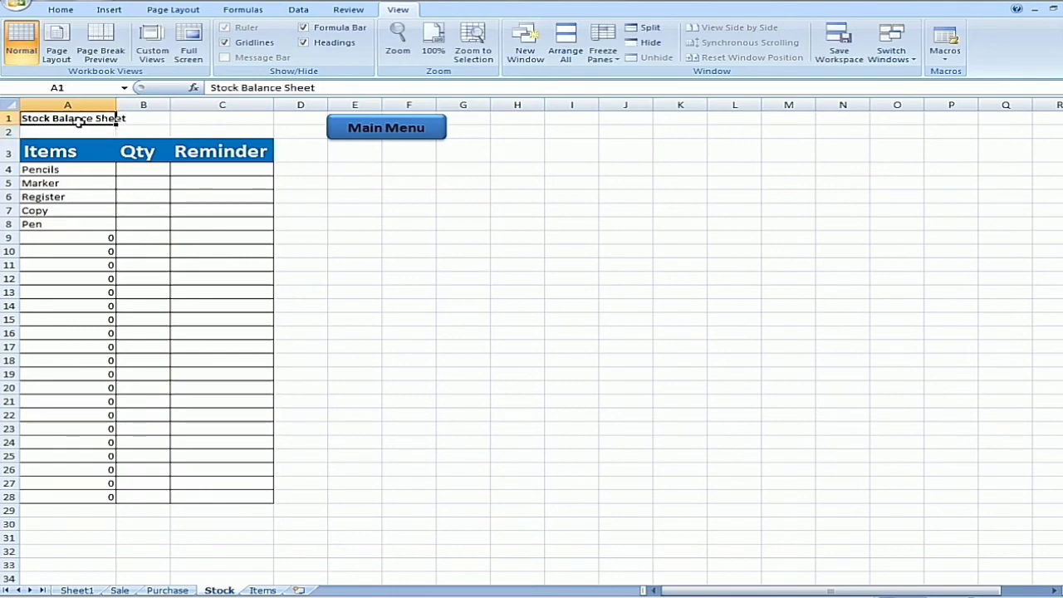
pyautogui.click(62, 12)
pyautogui.click(246, 33)
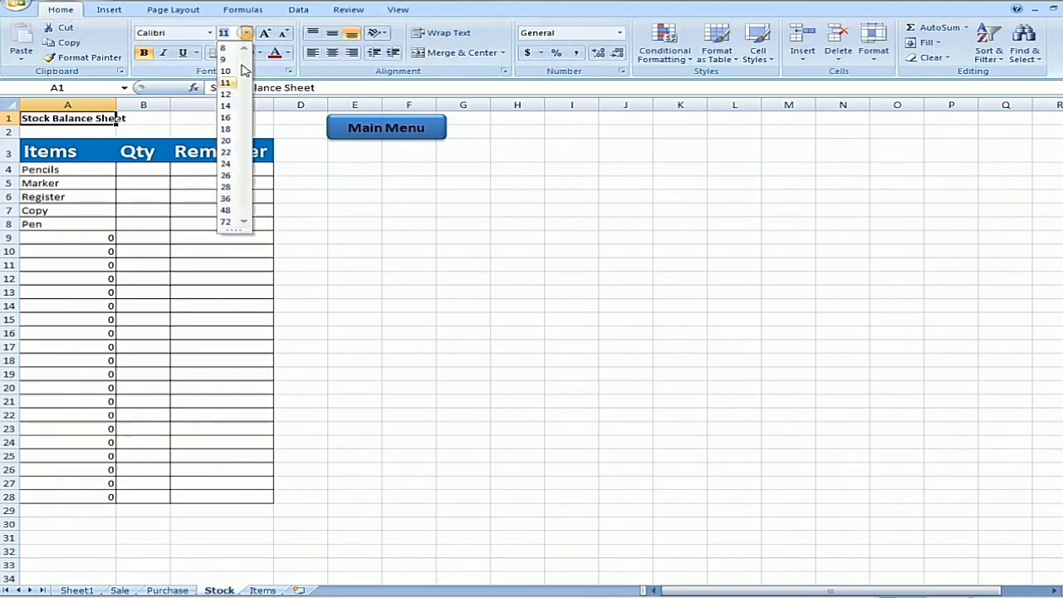
pyautogui.click(227, 140)
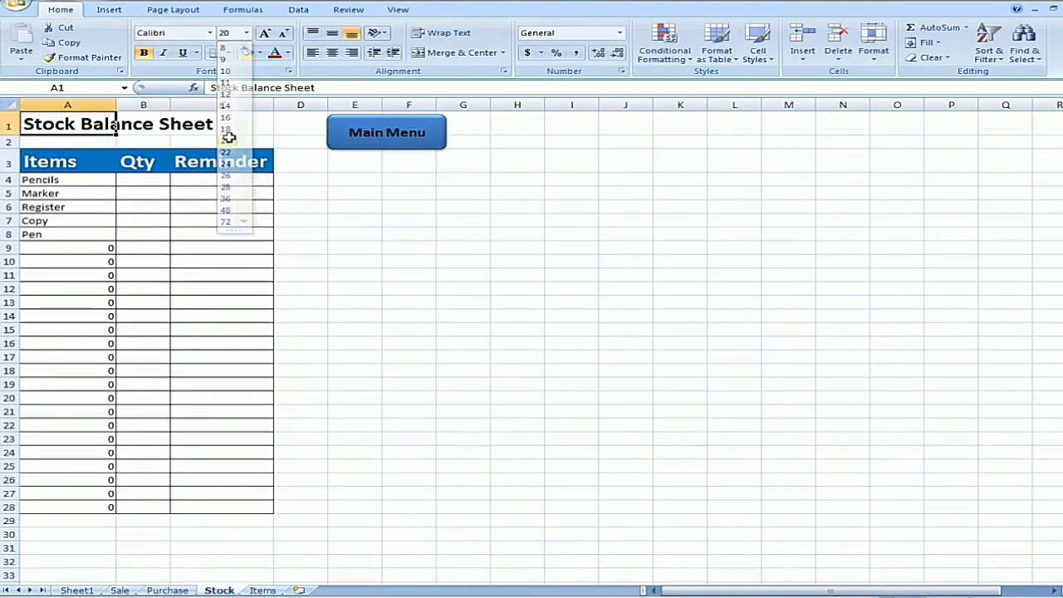
pyautogui.click(366, 206)
# Reduce the height of the Main Menu button shape on the Stock sheet so it ends above the header row.
pyautogui.rightClick(407, 141)
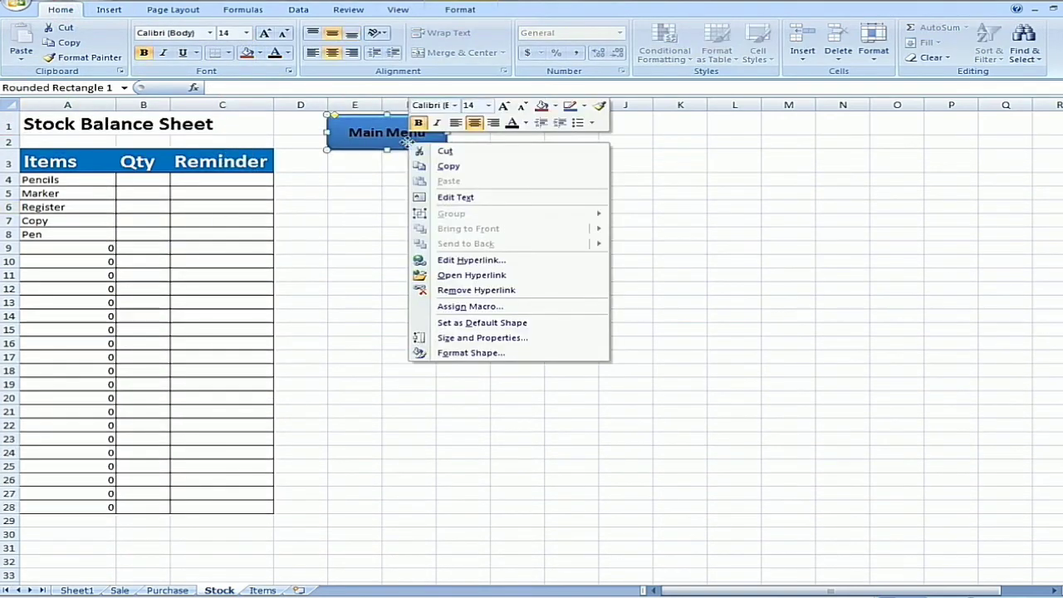
pyautogui.click(386, 151)
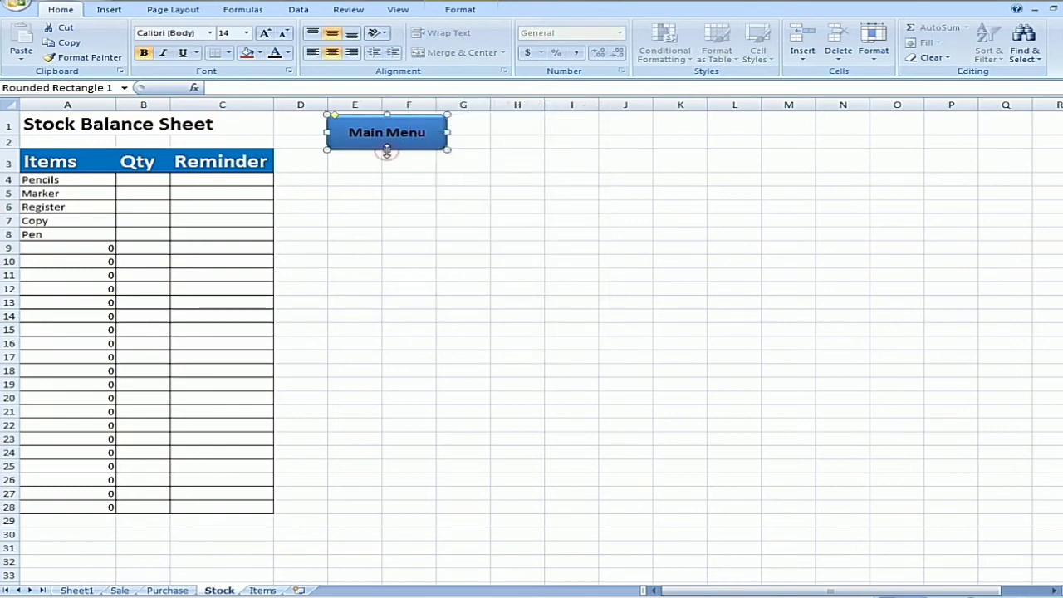
pyautogui.moveTo(387, 152); pyautogui.dragTo(386, 139)
pyautogui.click(384, 180)
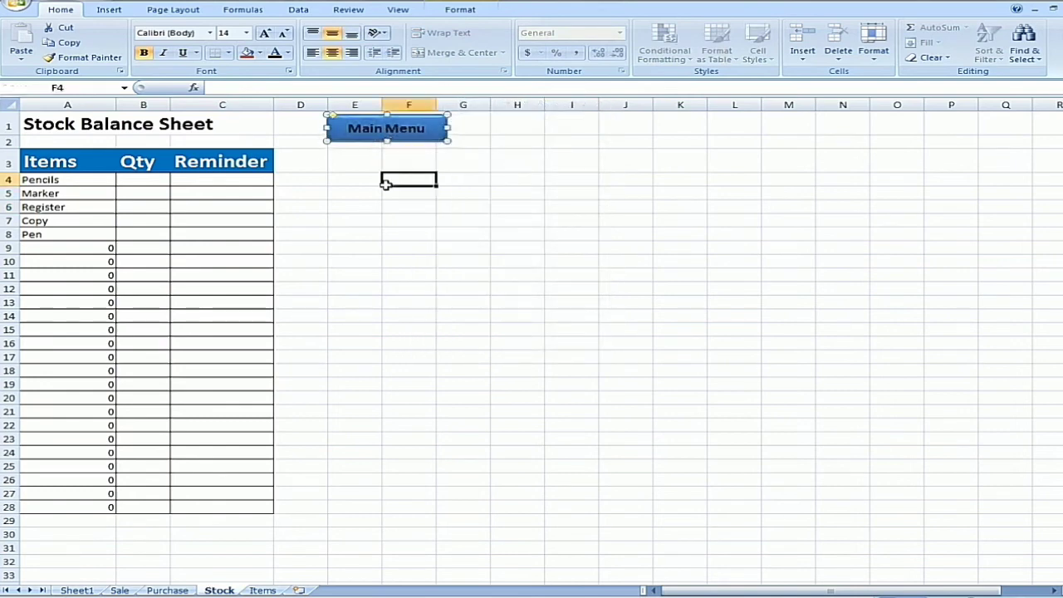
pyautogui.click(325, 206)
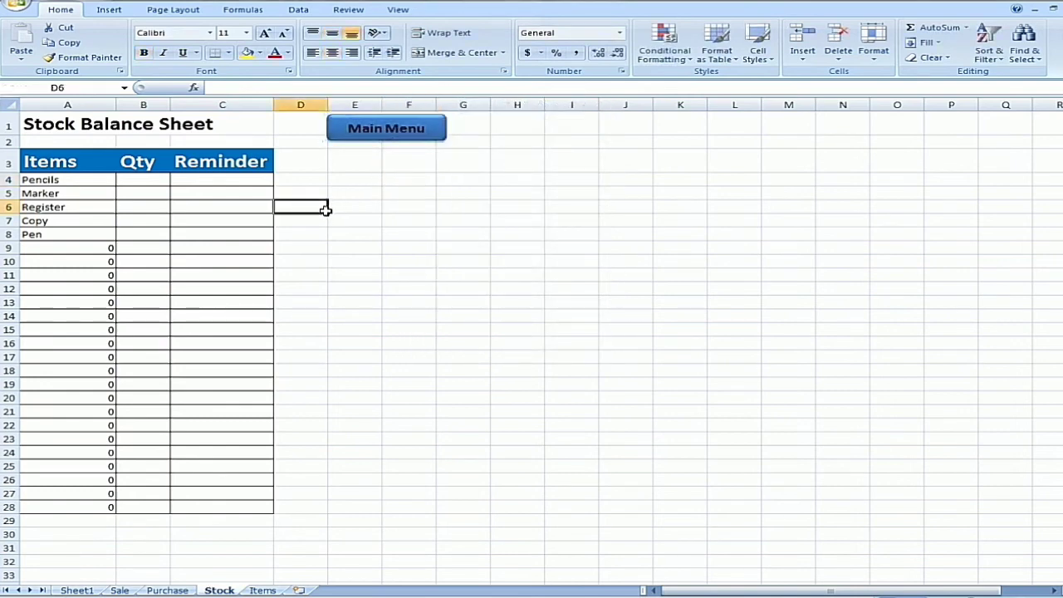
# Enter the formula =SUMIF(Purchase!C:C,Stock!A4,Purchase!D:D) in cell B4 of the Stock sheet to total the purchased Pencils.
pyautogui.click(154, 180)
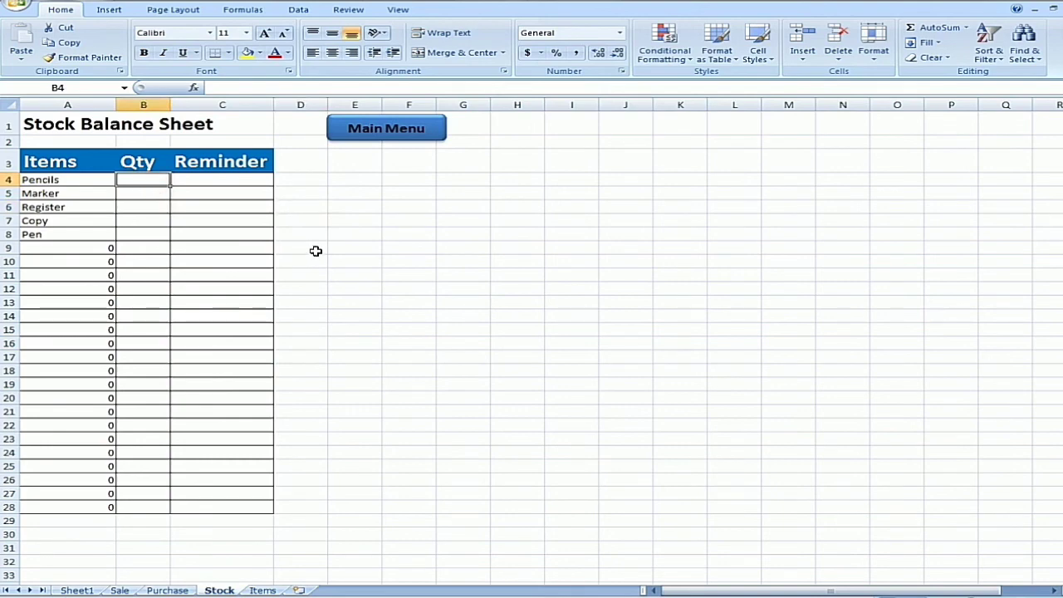
pyautogui.write('=')
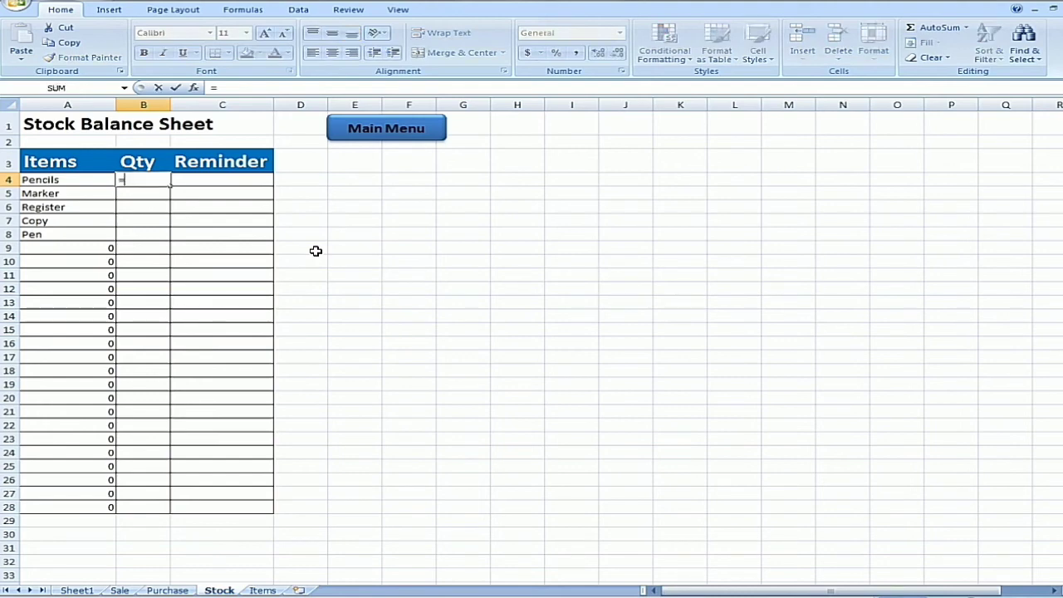
pyautogui.write('sumif')
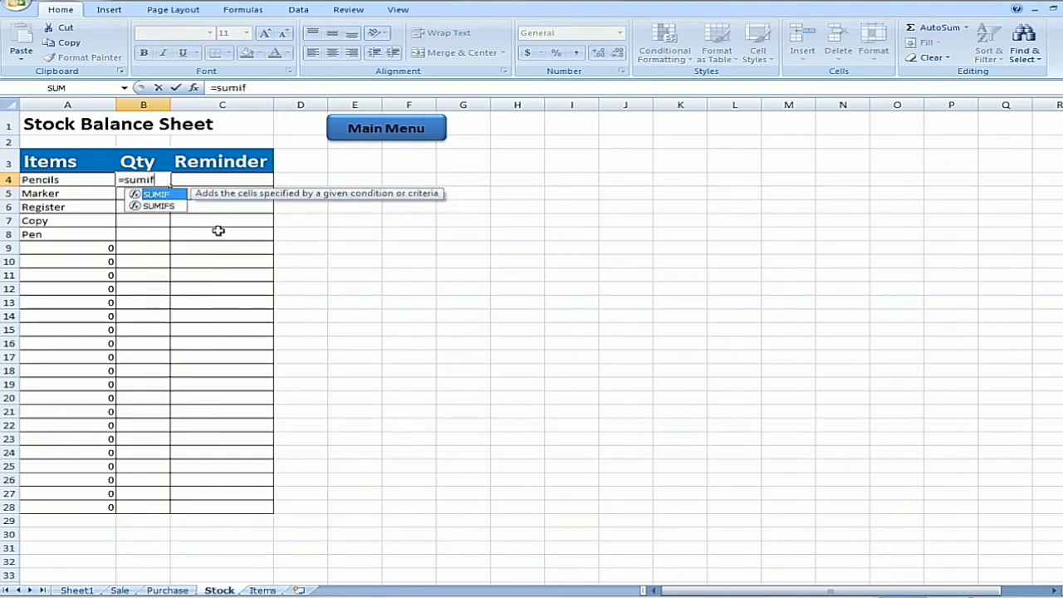
pyautogui.doubleClick(165, 196)
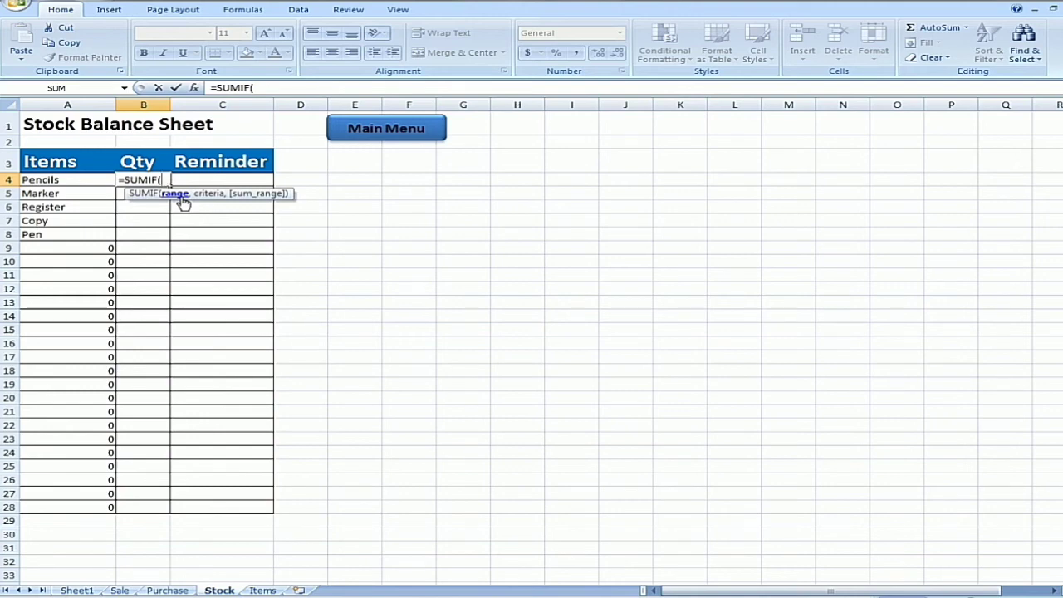
pyautogui.click(165, 590)
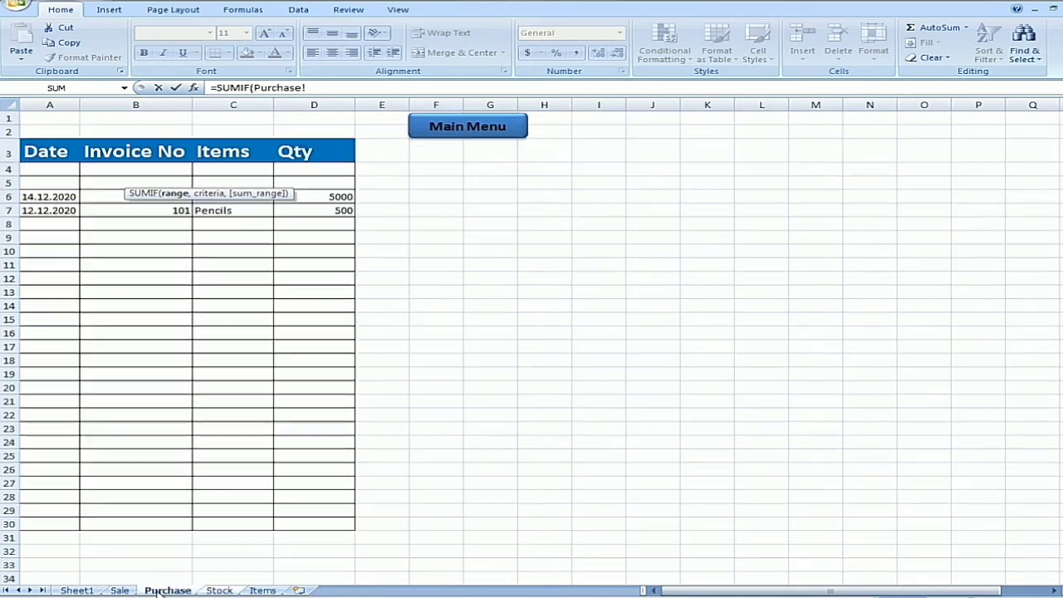
pyautogui.click(240, 98)
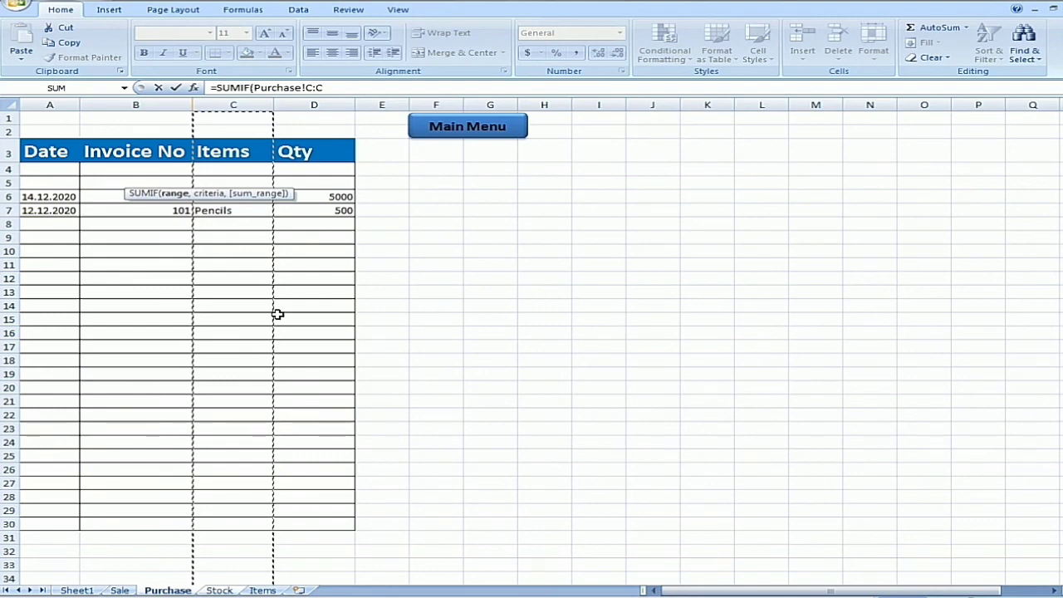
pyautogui.write(',')
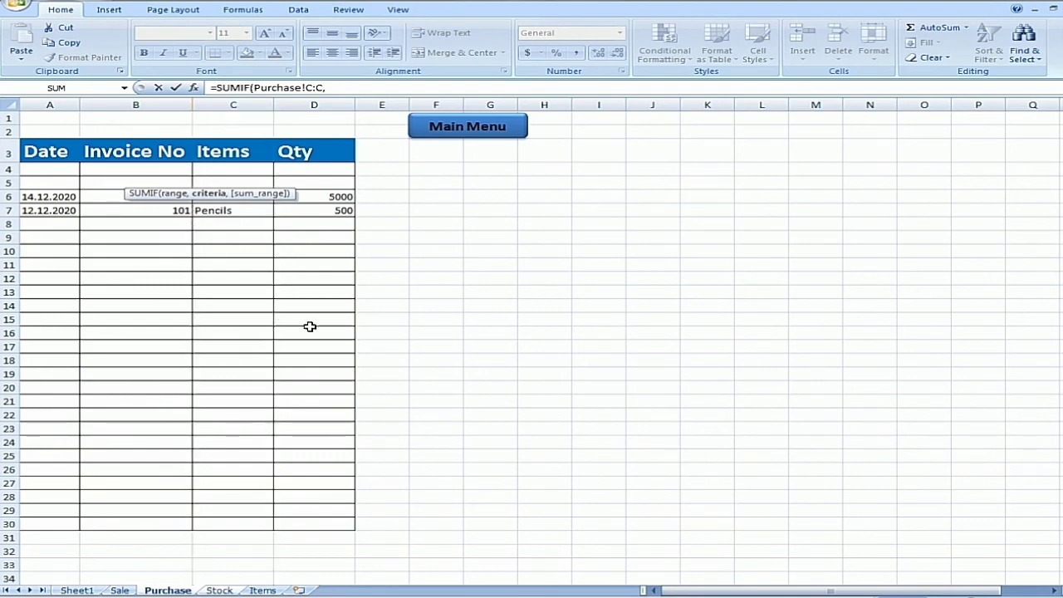
pyautogui.click(221, 589)
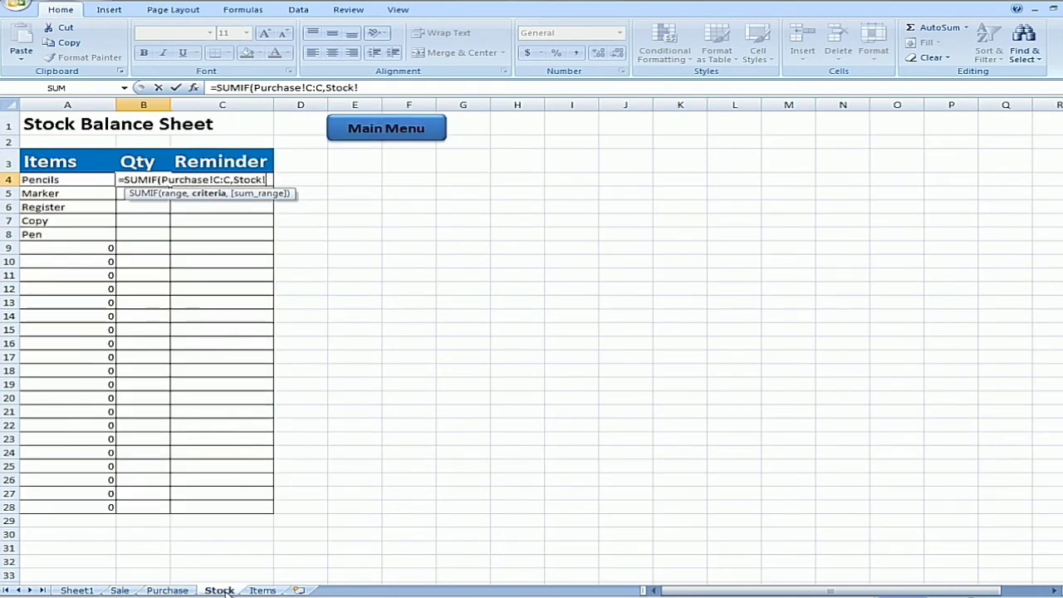
pyautogui.click(70, 183)
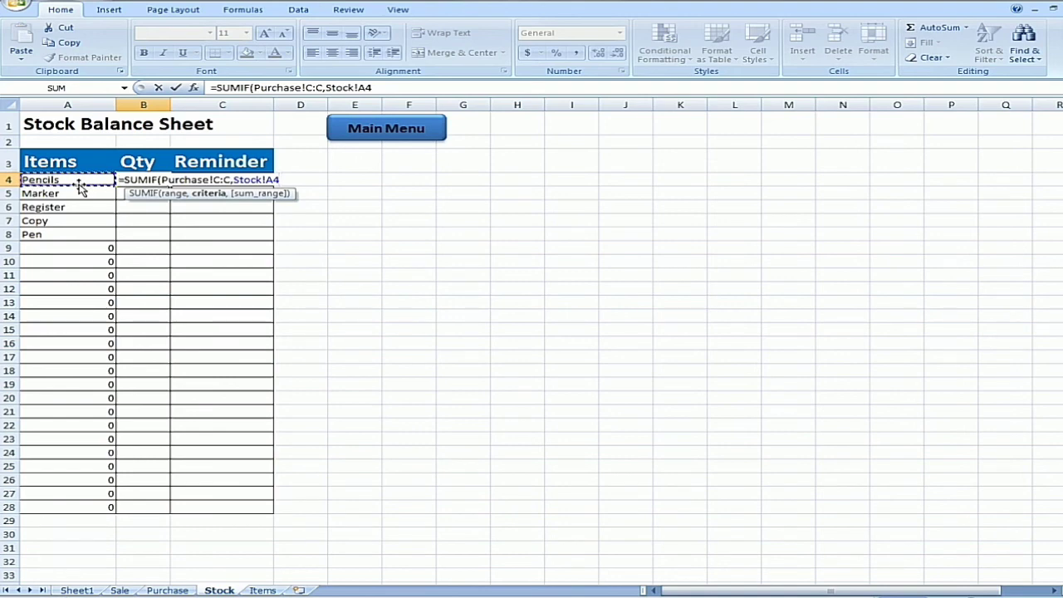
pyautogui.write(',')
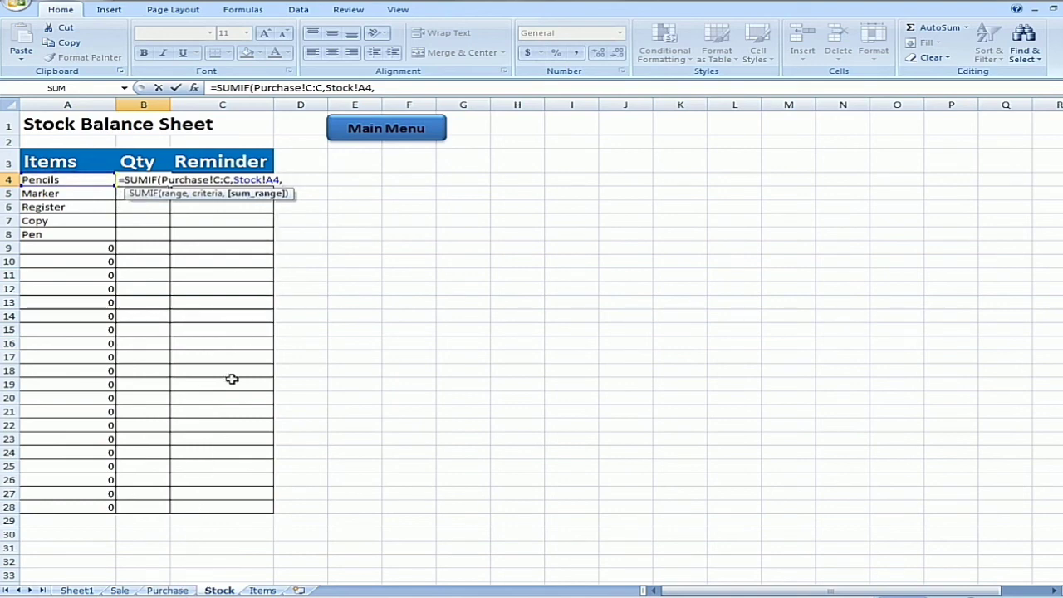
pyautogui.click(170, 591)
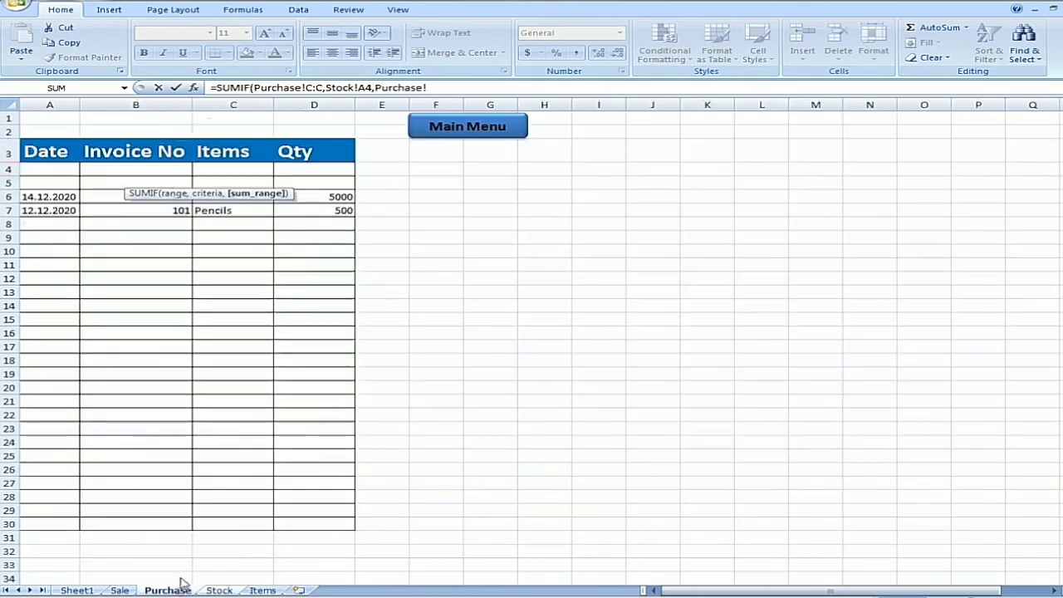
pyautogui.click(329, 105)
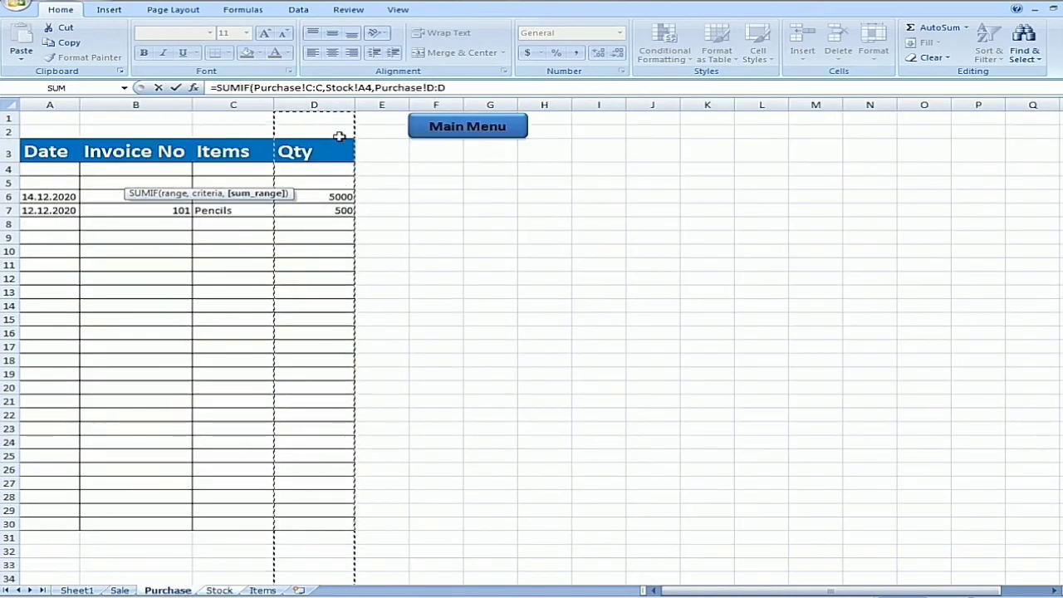
pyautogui.write(')')
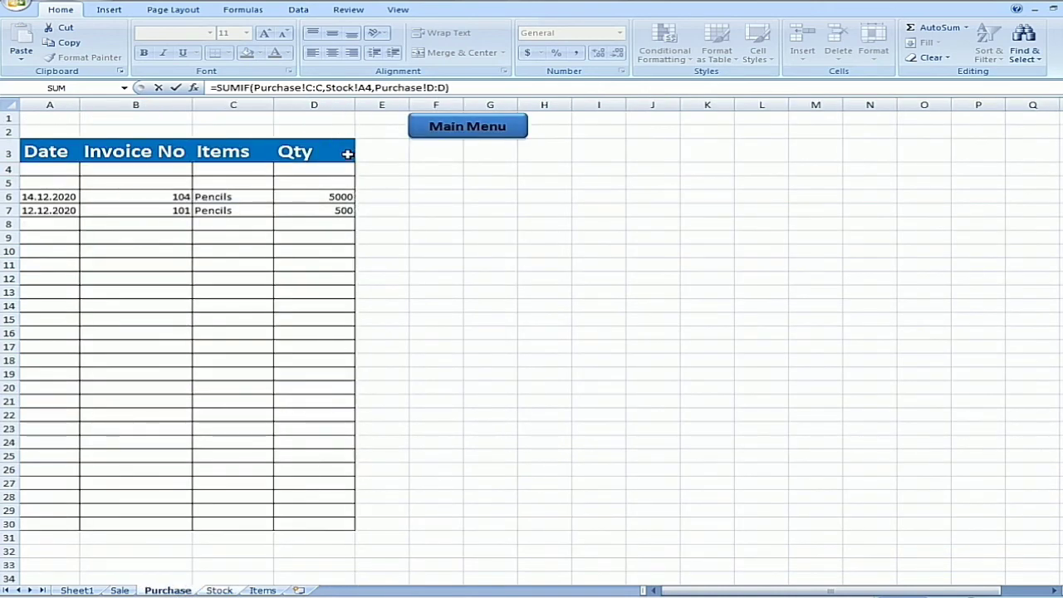
pyautogui.press('Return')
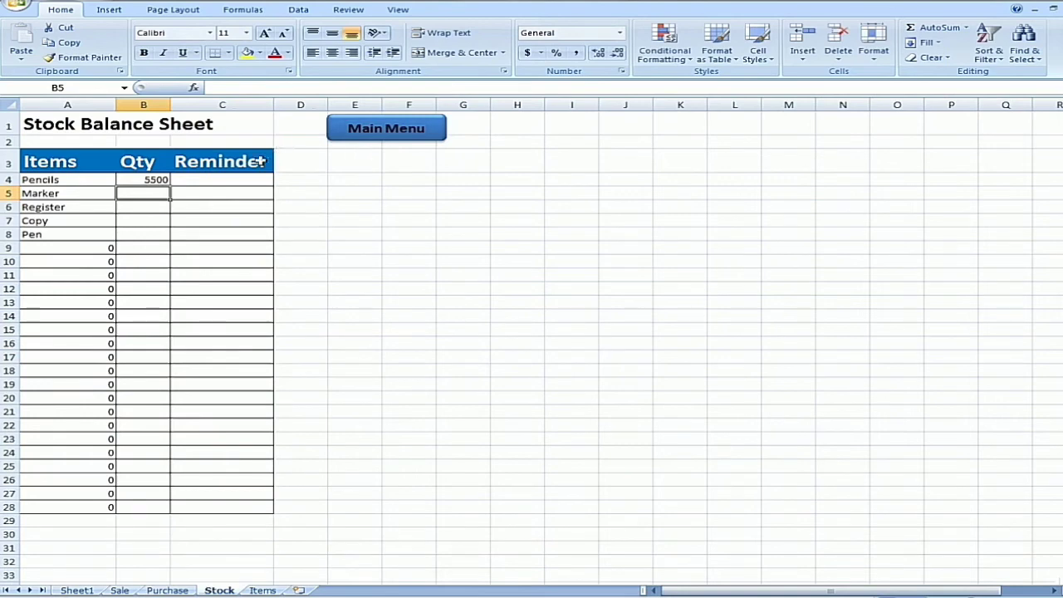
# Check the Pencils quantity against the Purchase sheet entries and copy the B4 formula down the Stock sheet's Qty column to row 28.
pyautogui.click(164, 178)
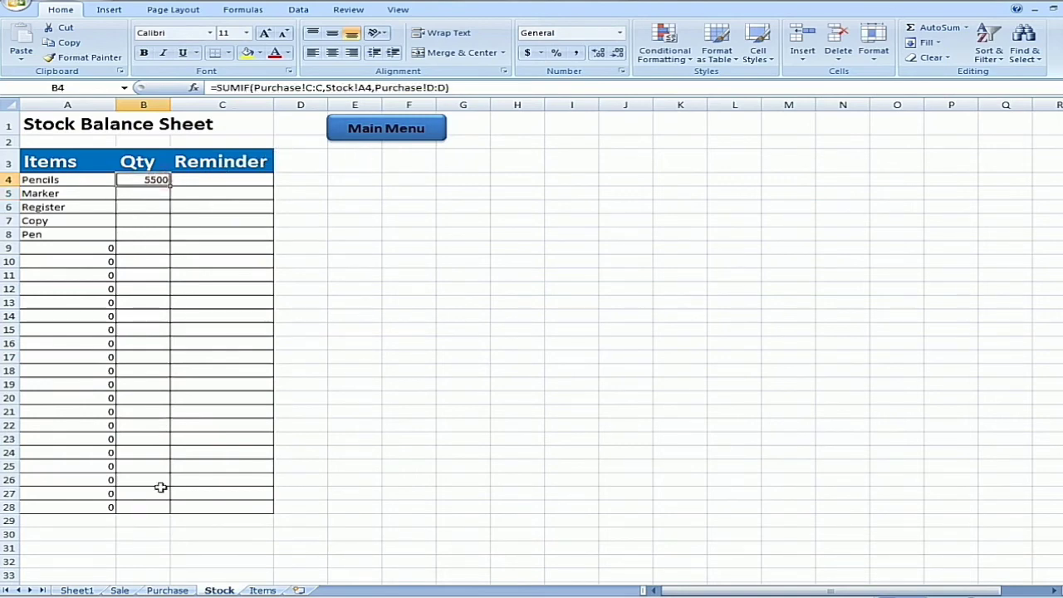
pyautogui.click(164, 590)
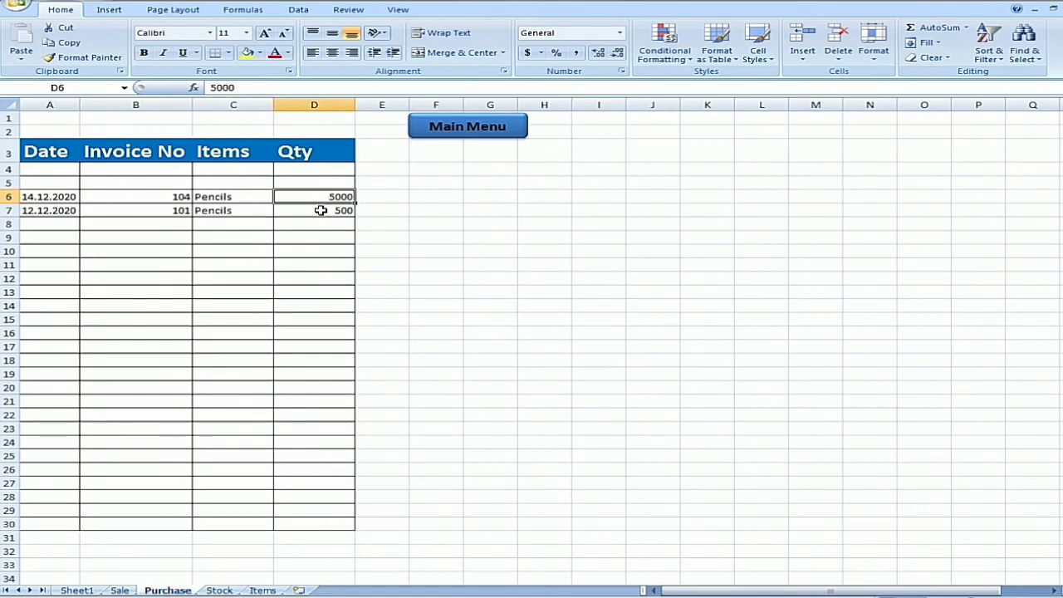
pyautogui.click(226, 587)
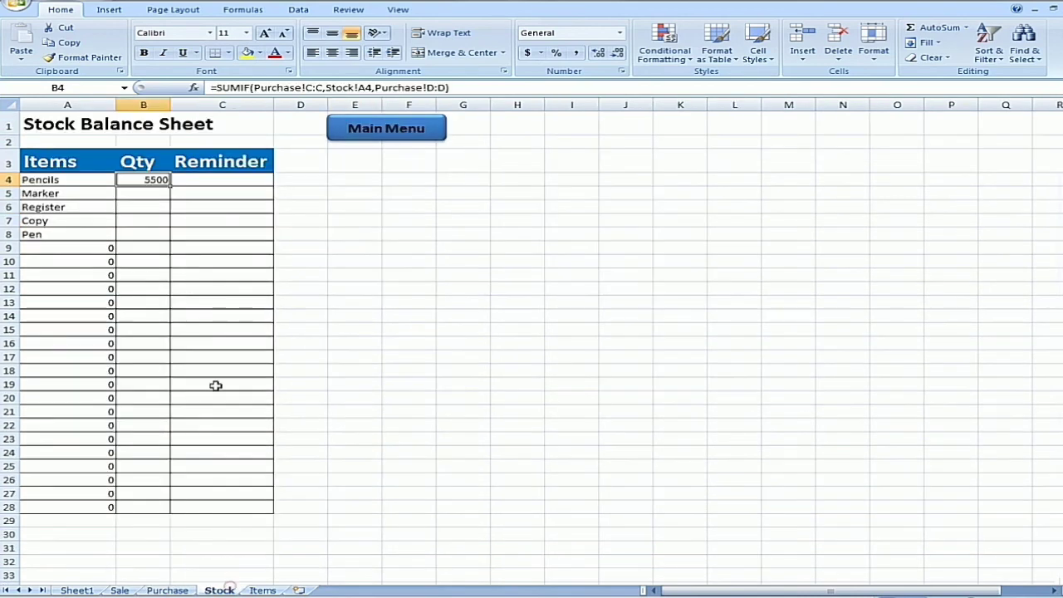
pyautogui.click(155, 194)
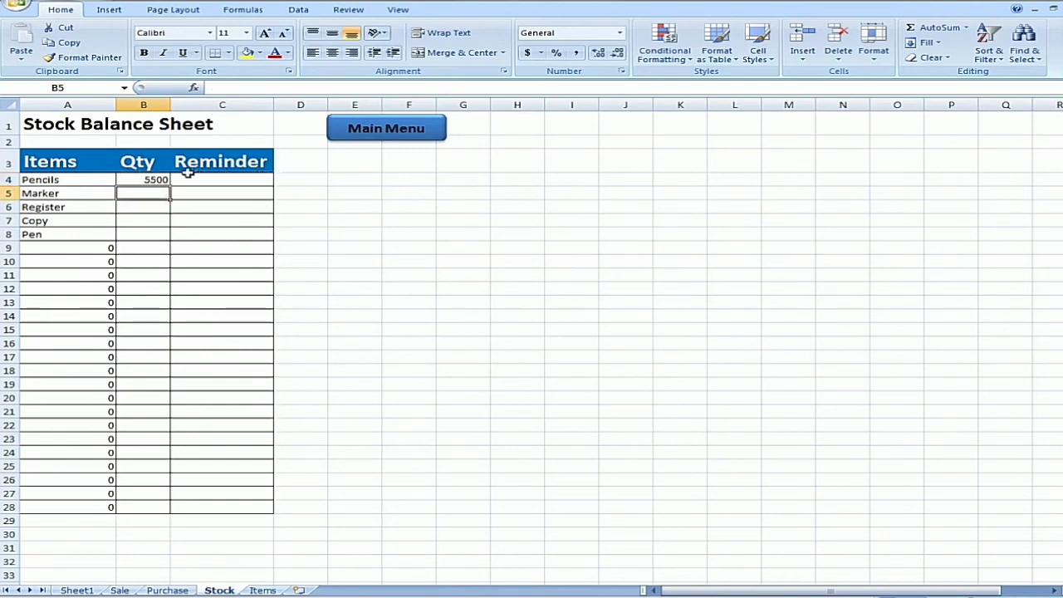
pyautogui.click(157, 179)
# Extend the Pencils quantity formula in B4 with -SUMIF(Sale!C:C,Stock!A4,Sale!D:D) to subtract the sold Pencils.
pyautogui.click(470, 88)
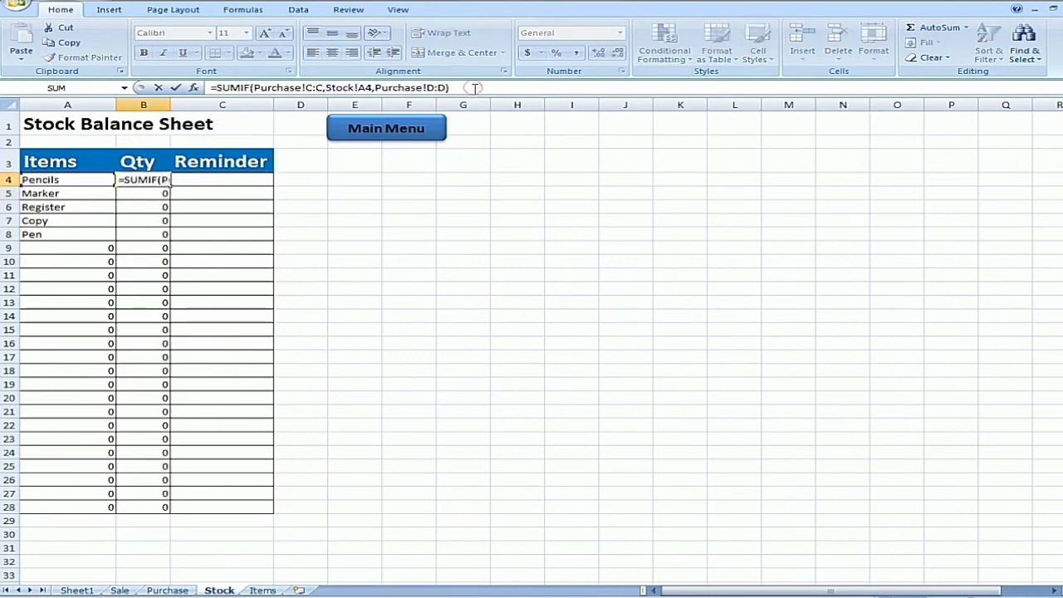
pyautogui.write('-s')
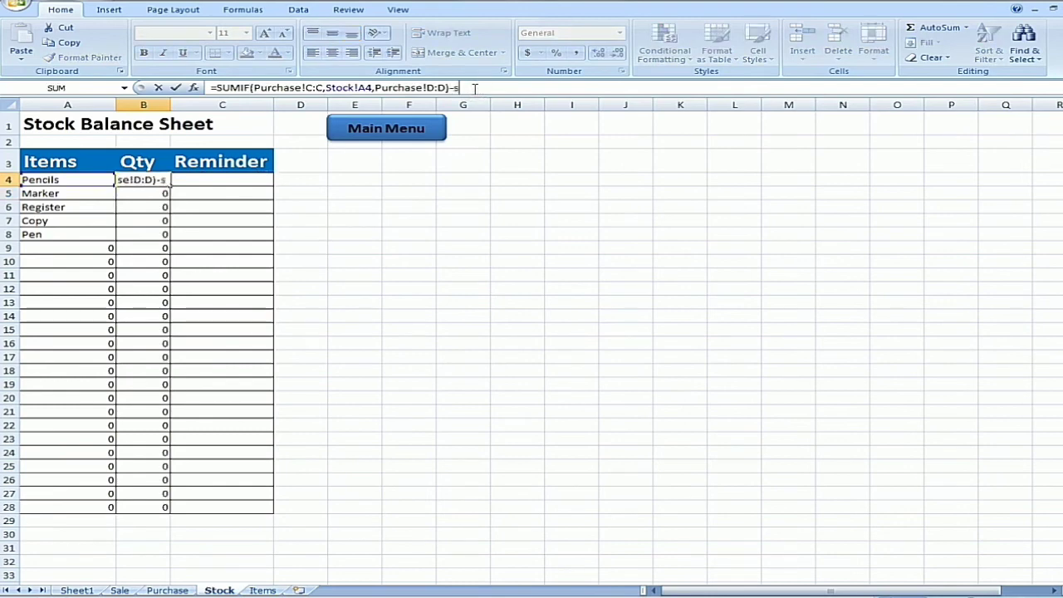
pyautogui.write('umif')
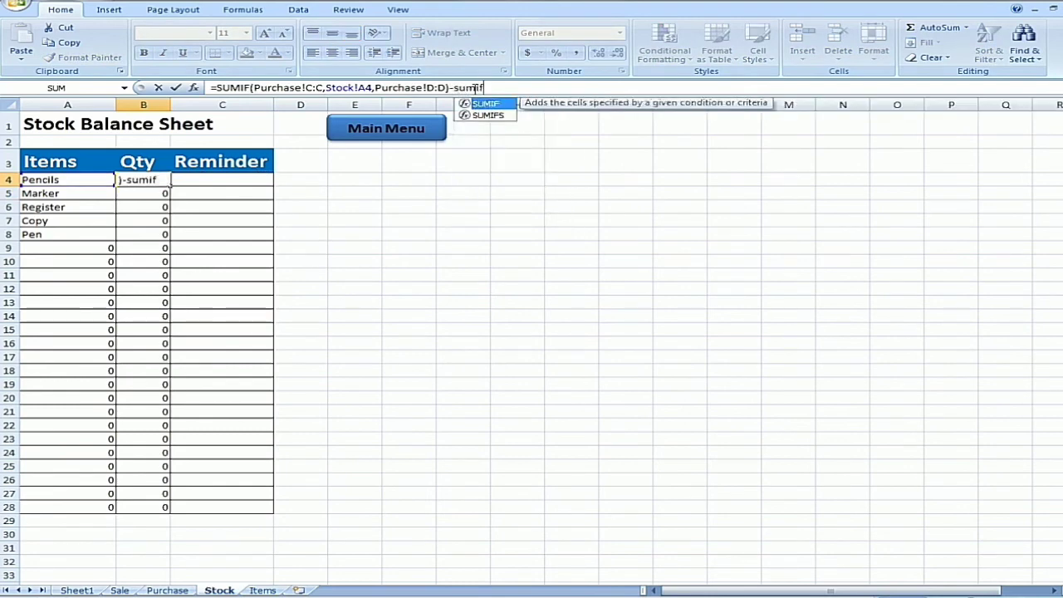
pyautogui.doubleClick(483, 103)
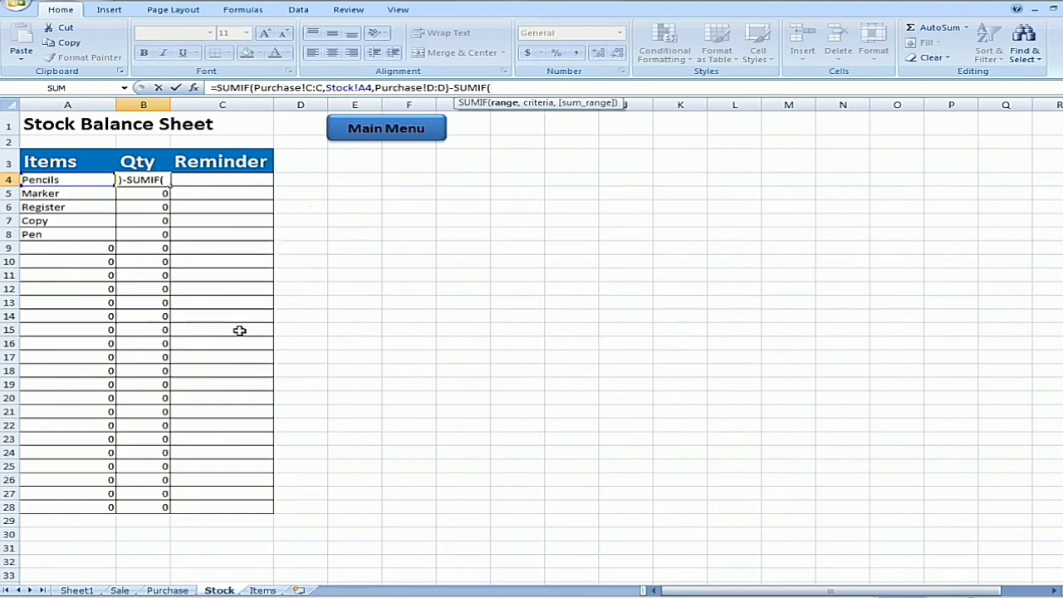
pyautogui.click(120, 589)
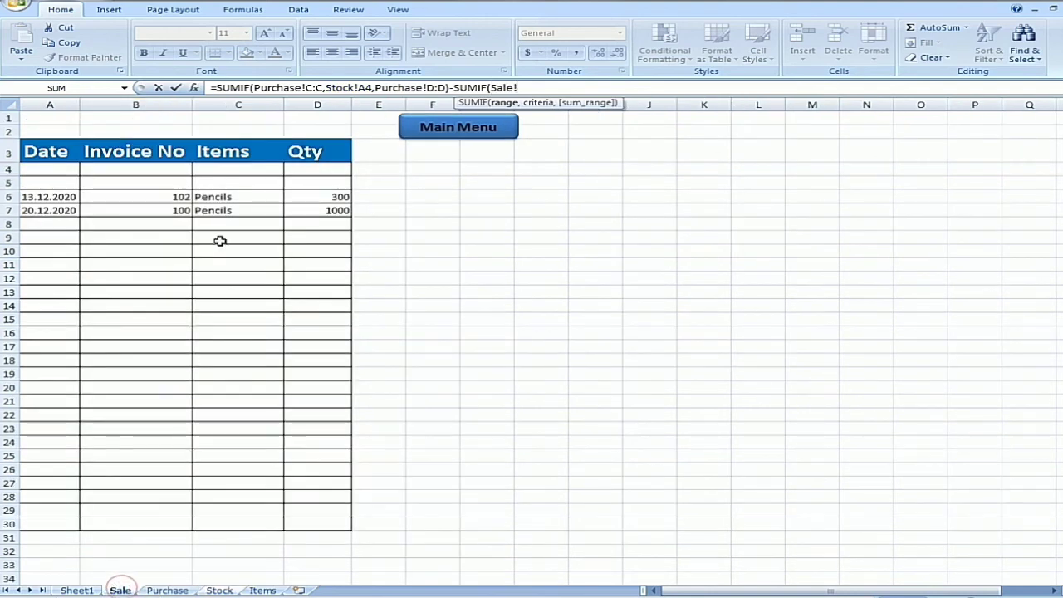
pyautogui.click(237, 105)
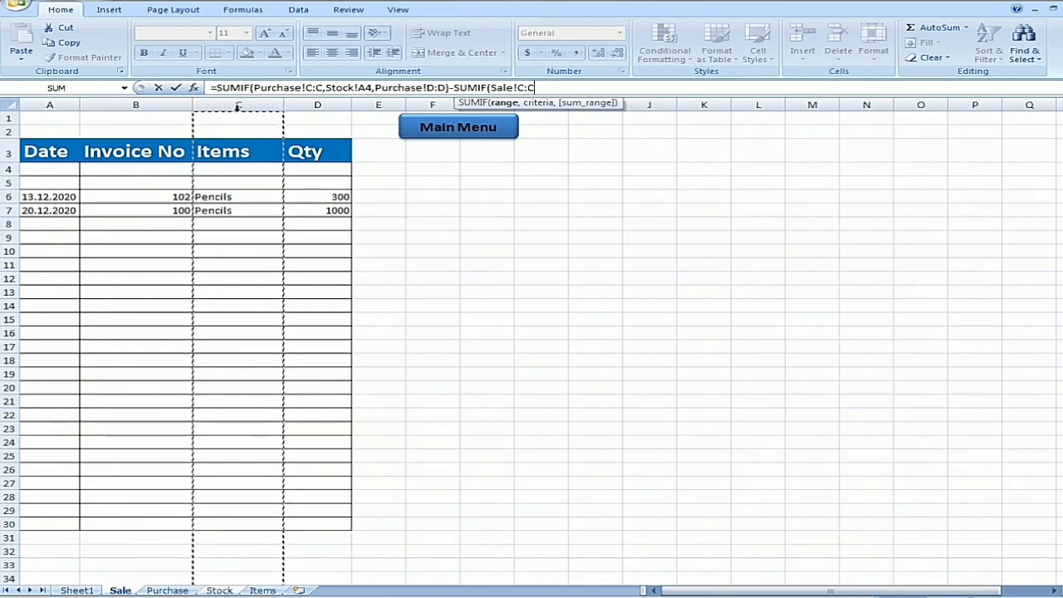
pyautogui.write(',')
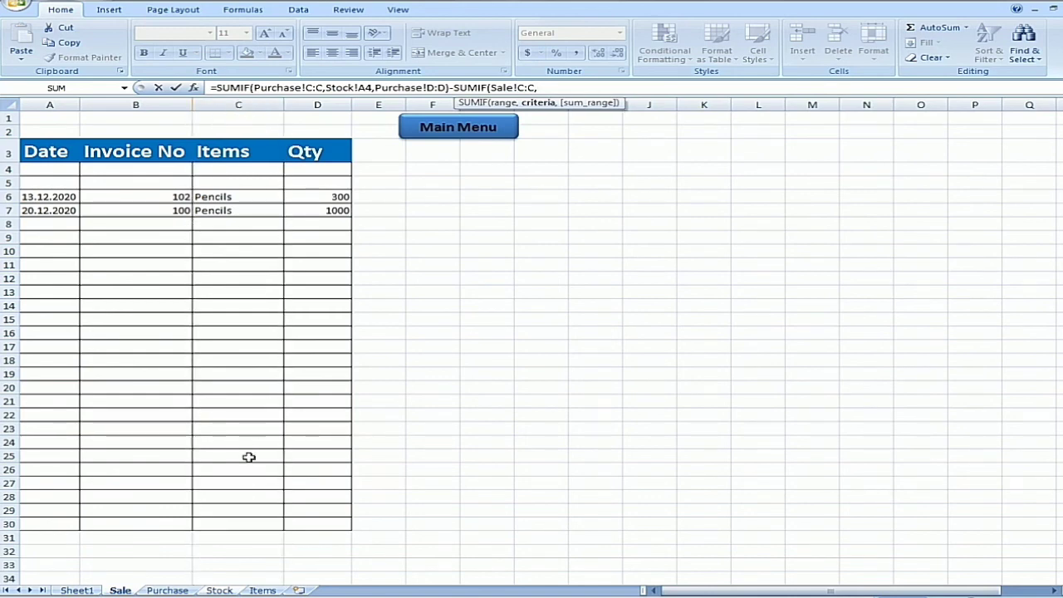
pyautogui.click(222, 589)
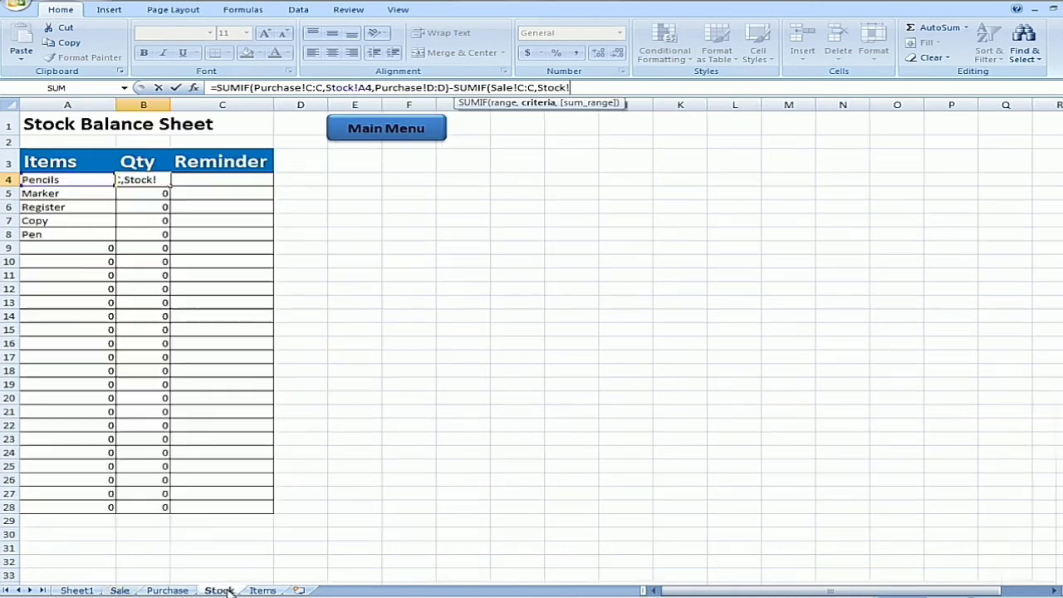
pyautogui.click(71, 179)
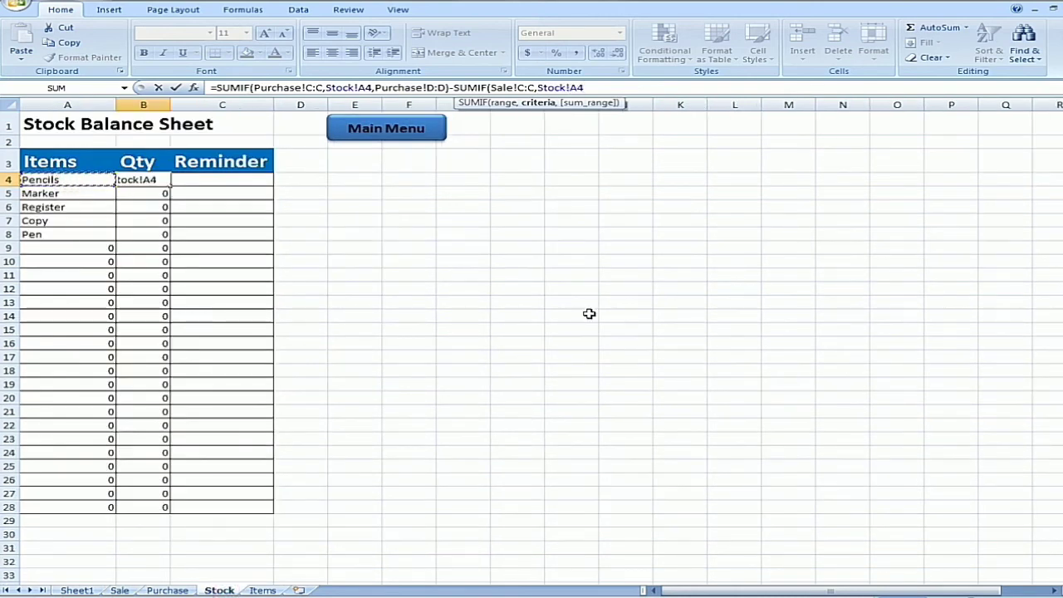
pyautogui.write(',')
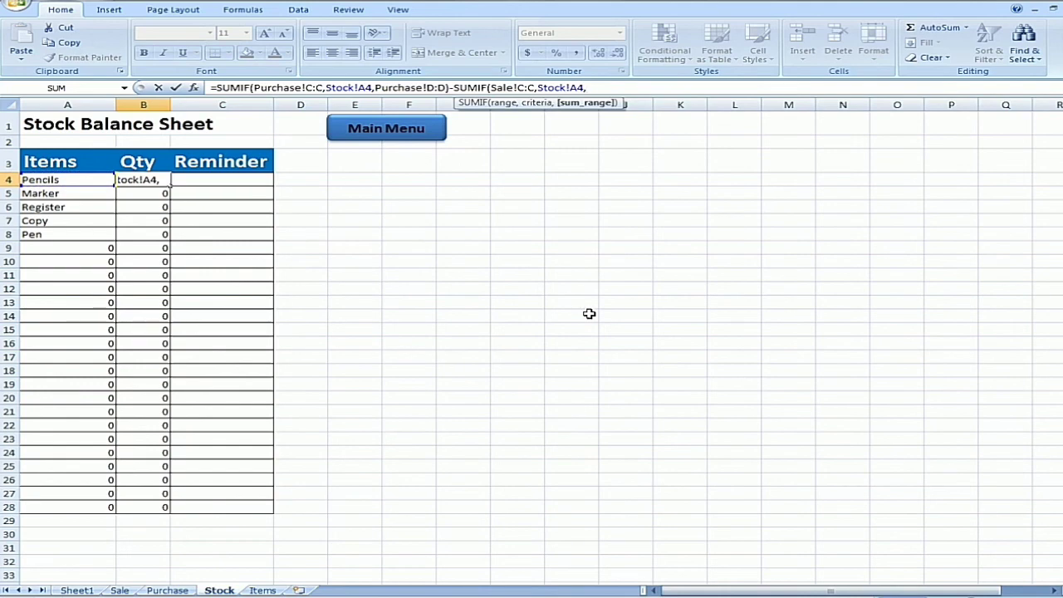
pyautogui.click(120, 589)
pyautogui.click(347, 100)
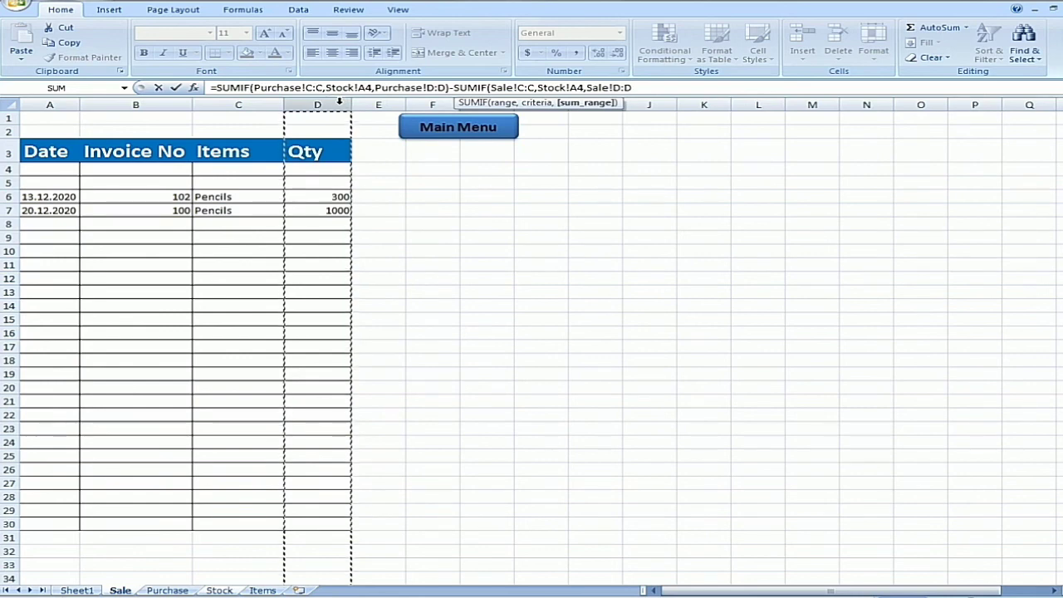
pyautogui.write(')')
pyautogui.press('Return')
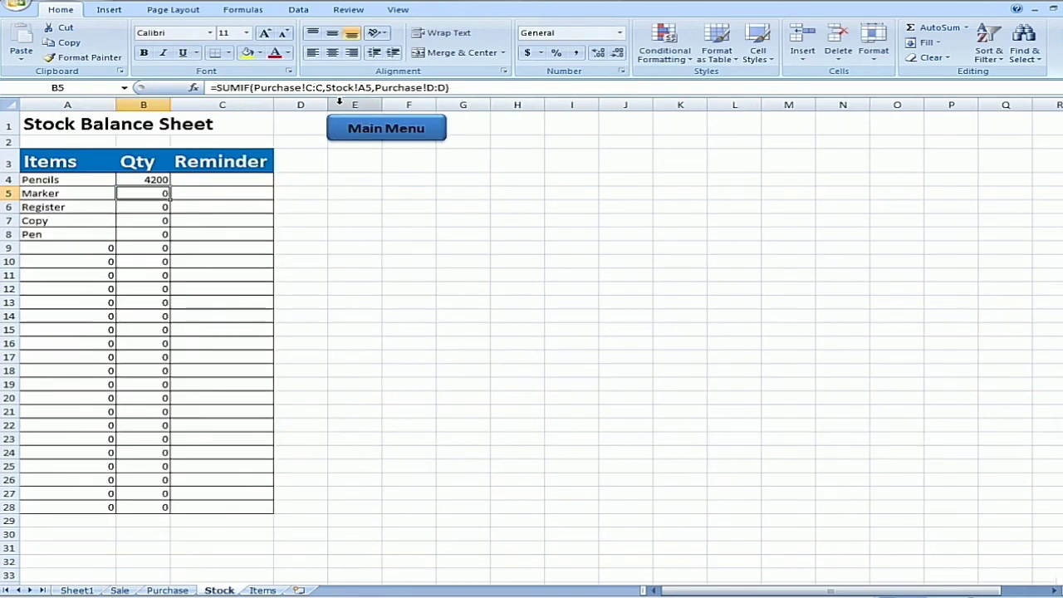
pyautogui.click(148, 180)
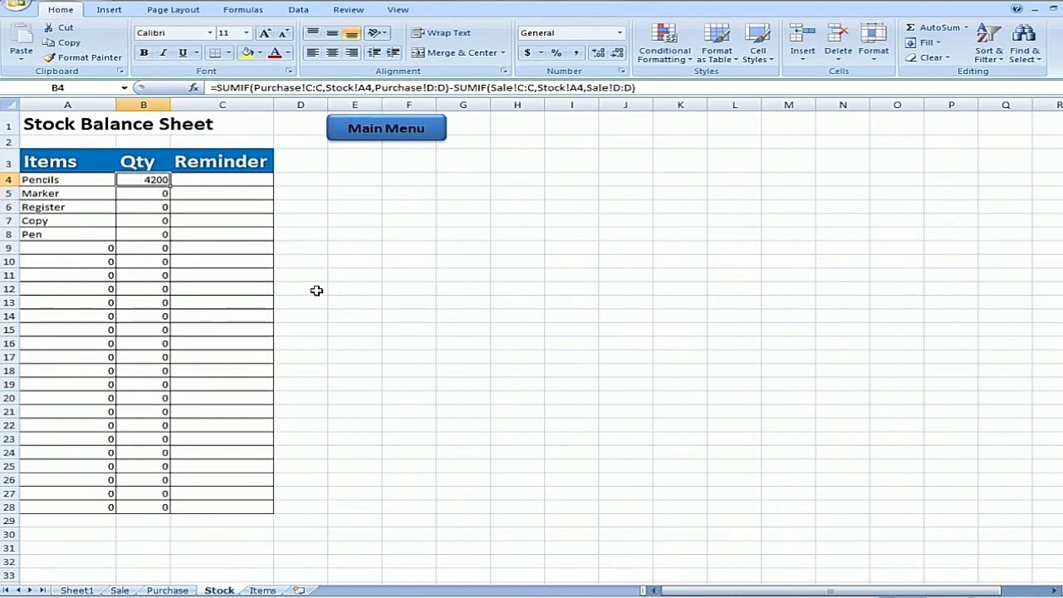
# Cross-check the Pencils balance on the Stock sheet by entering 5500 in E6, 1300 in E7 and =E6-E7 in E8.
pyautogui.click(354, 206)
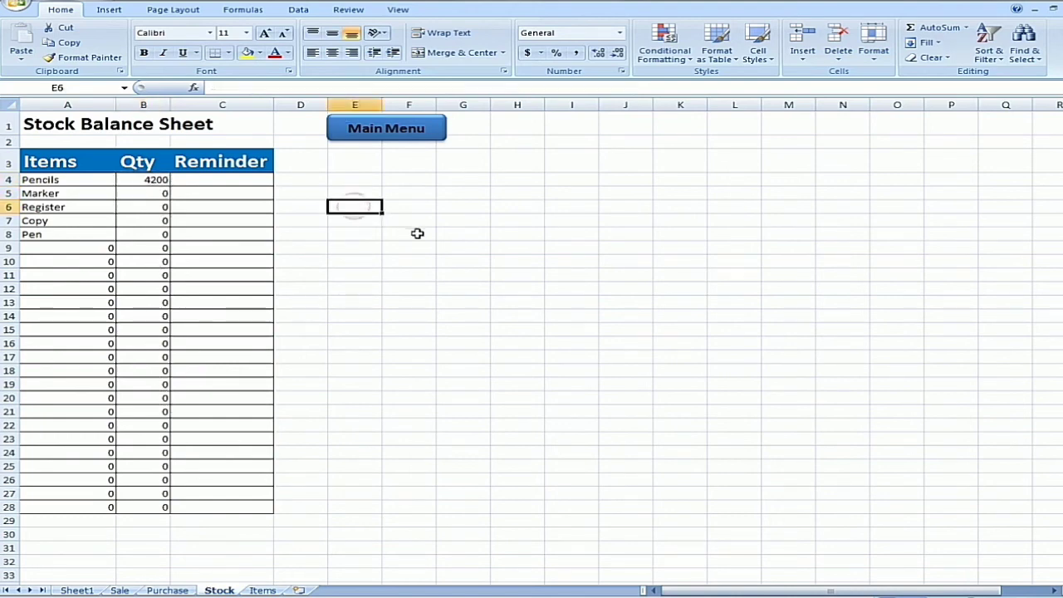
pyautogui.write('5500')
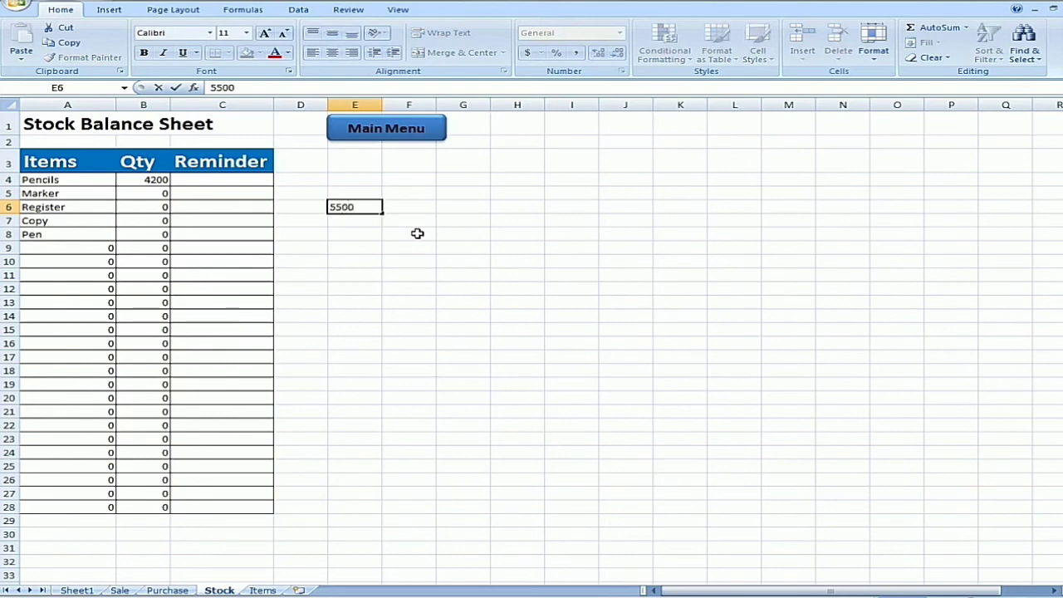
pyautogui.press('Return')
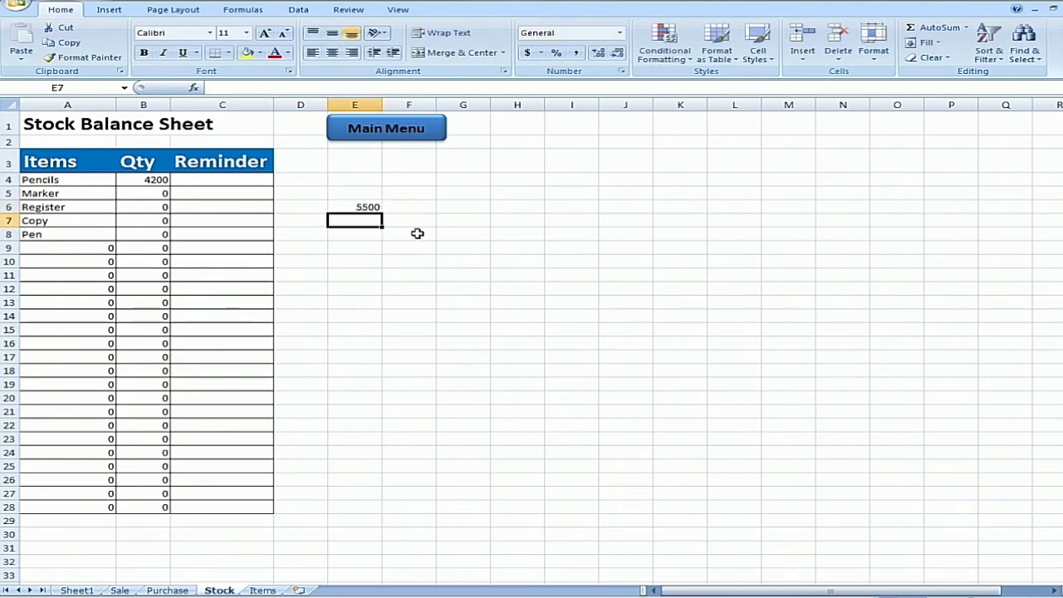
pyautogui.click(119, 590)
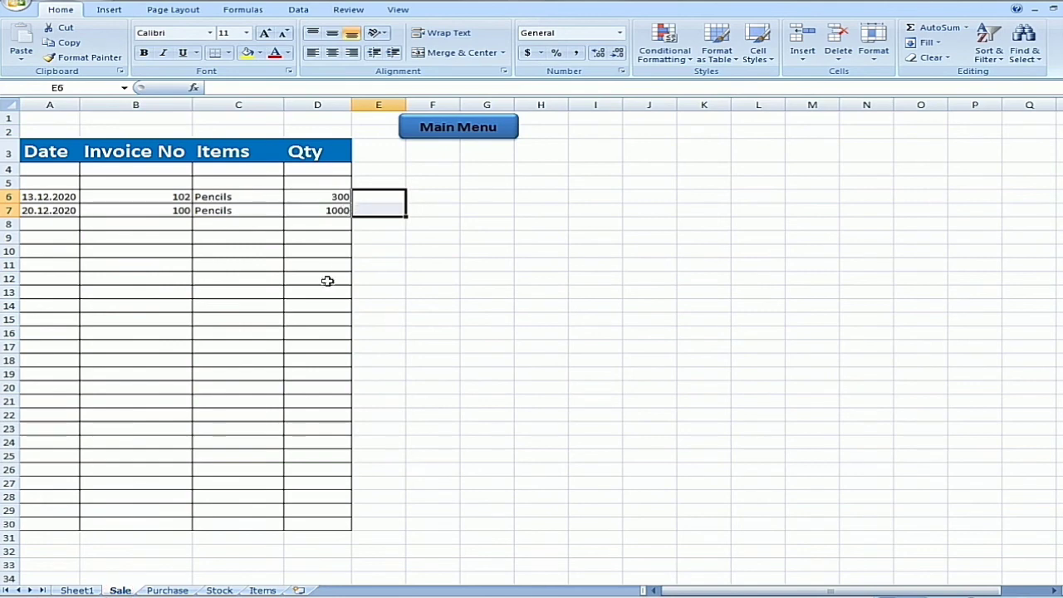
pyautogui.click(221, 589)
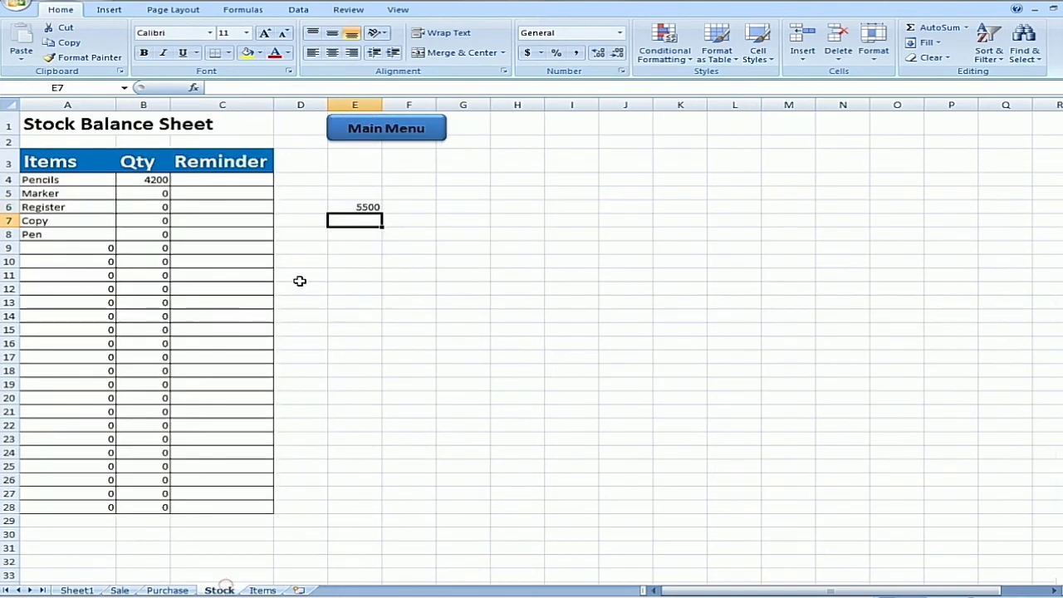
pyautogui.write('1300')
pyautogui.press('Return')
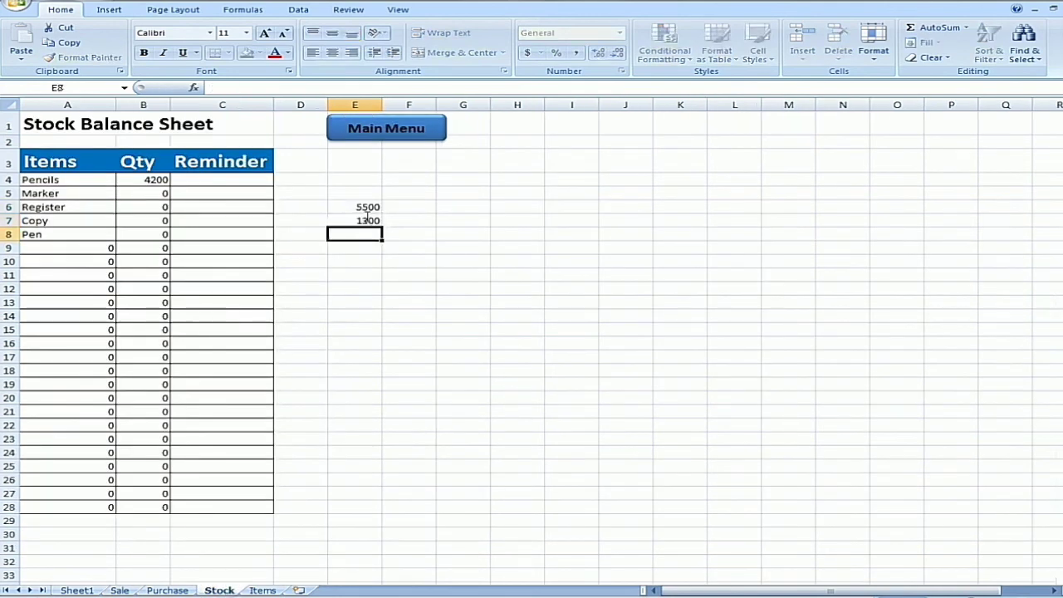
pyautogui.write('=')
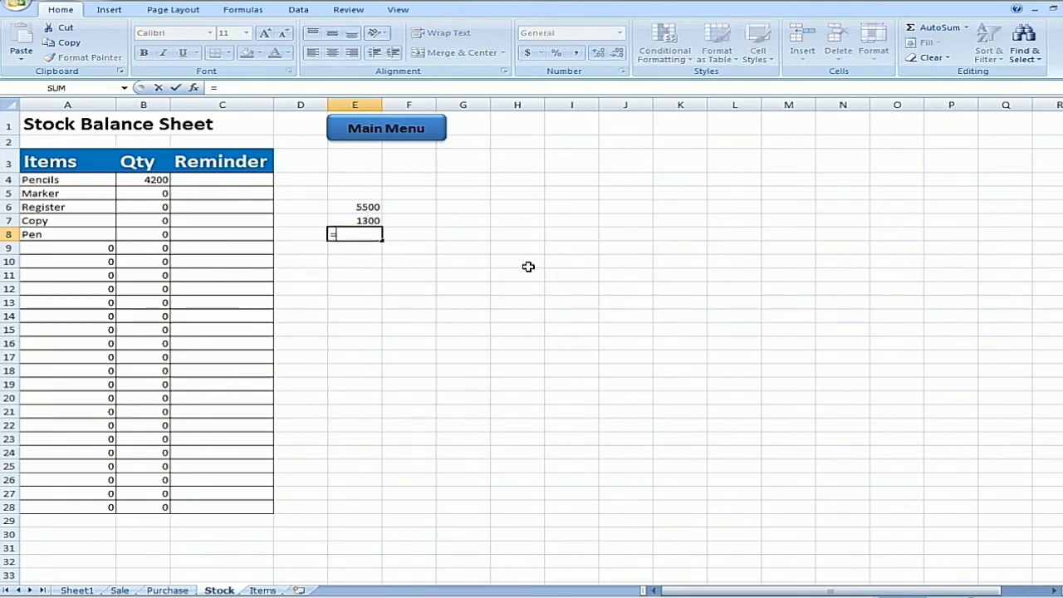
pyautogui.write('E6-E7')
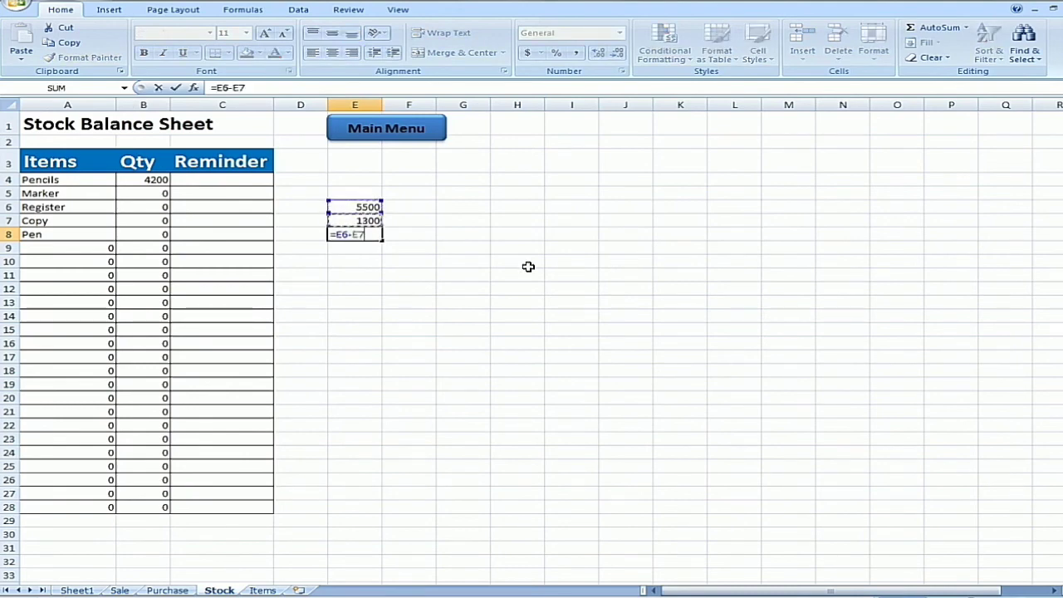
pyautogui.press('Return')
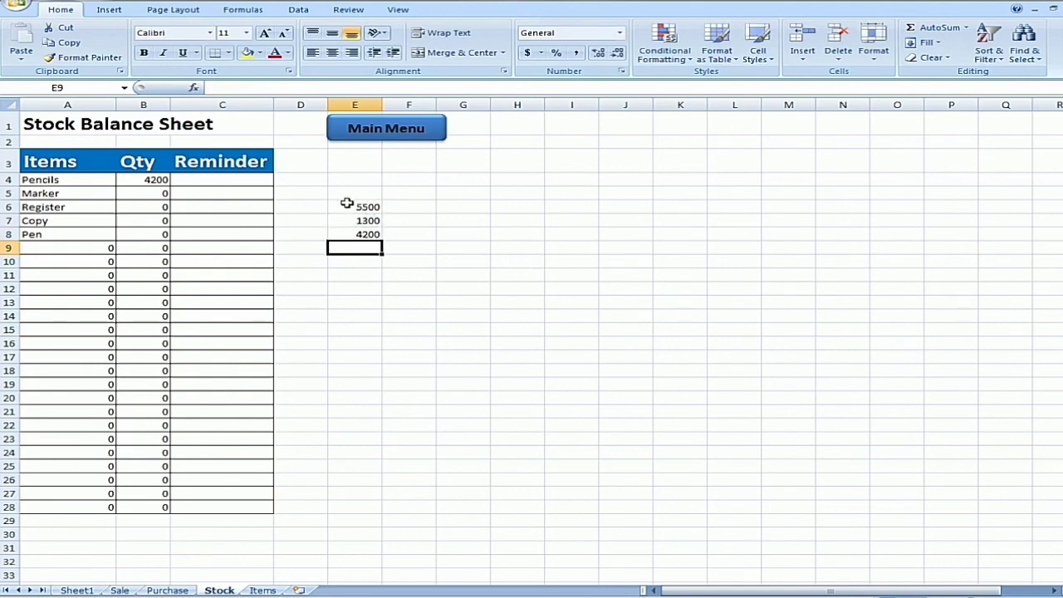
# Clear the scratch calculation from cells E6:E8 of the Stock sheet.
pyautogui.moveTo(346, 206); pyautogui.dragTo(348, 233)
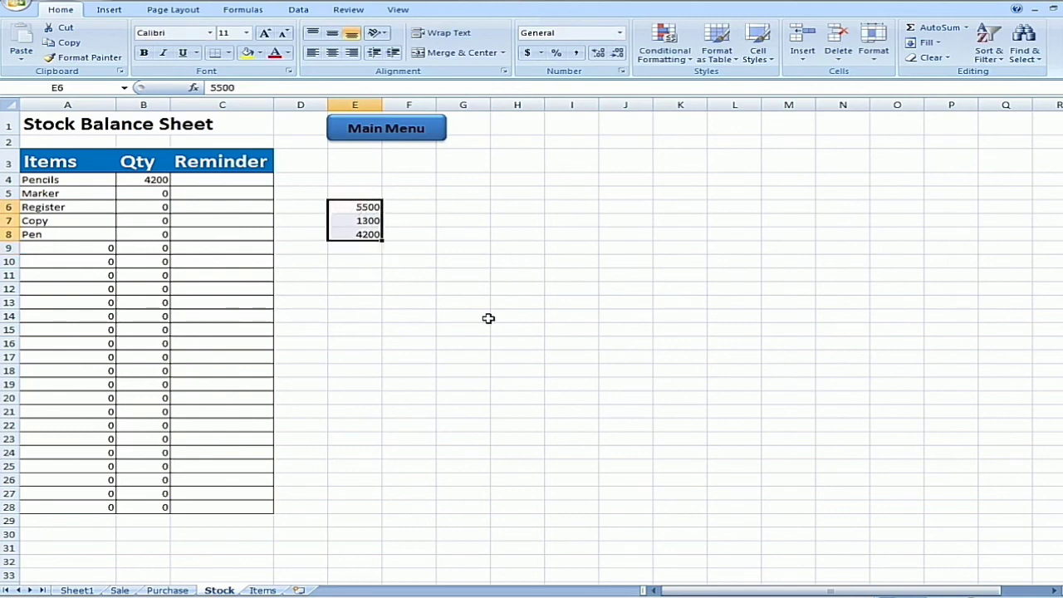
pyautogui.press('Delete')
pyautogui.press('Down')
pyautogui.press('Down')
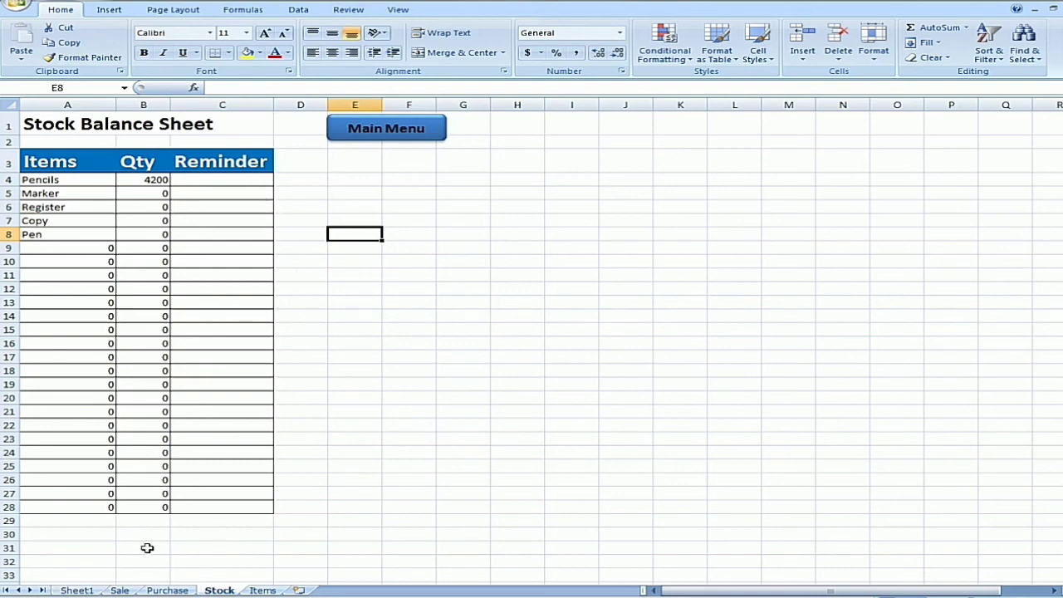
# Enter the formula =IF(B4<1000,"Low Stock","") in cell C4 of the Stock sheet's Reminder column.
pyautogui.click(247, 183)
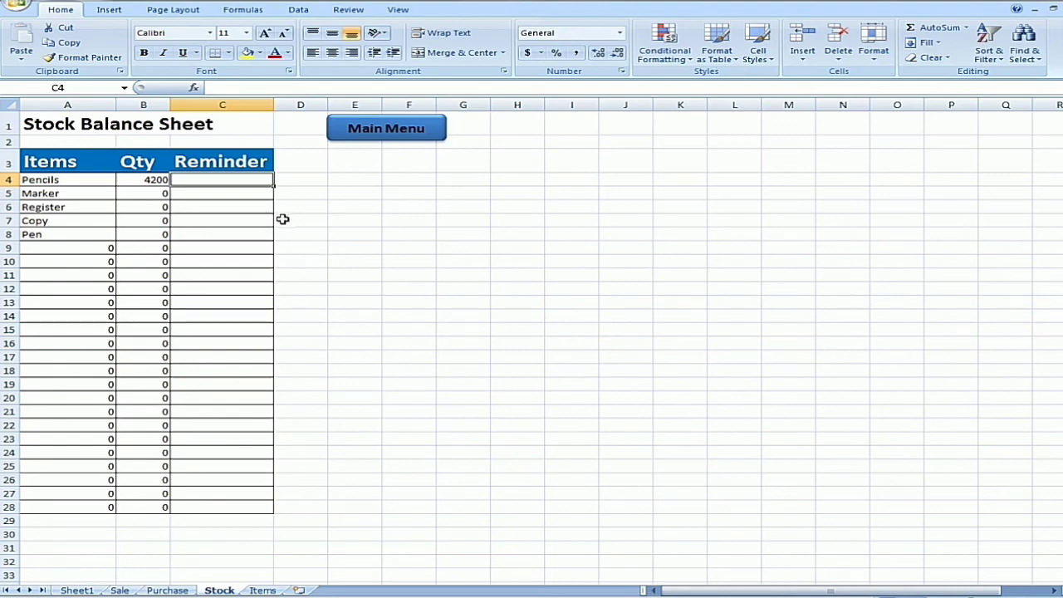
pyautogui.write('=')
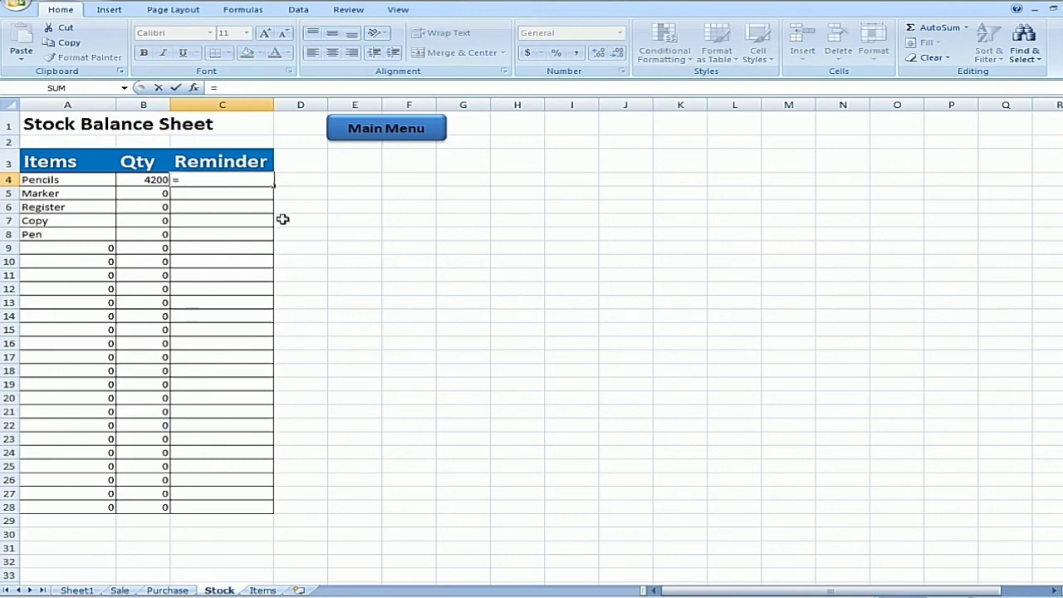
pyautogui.write('if')
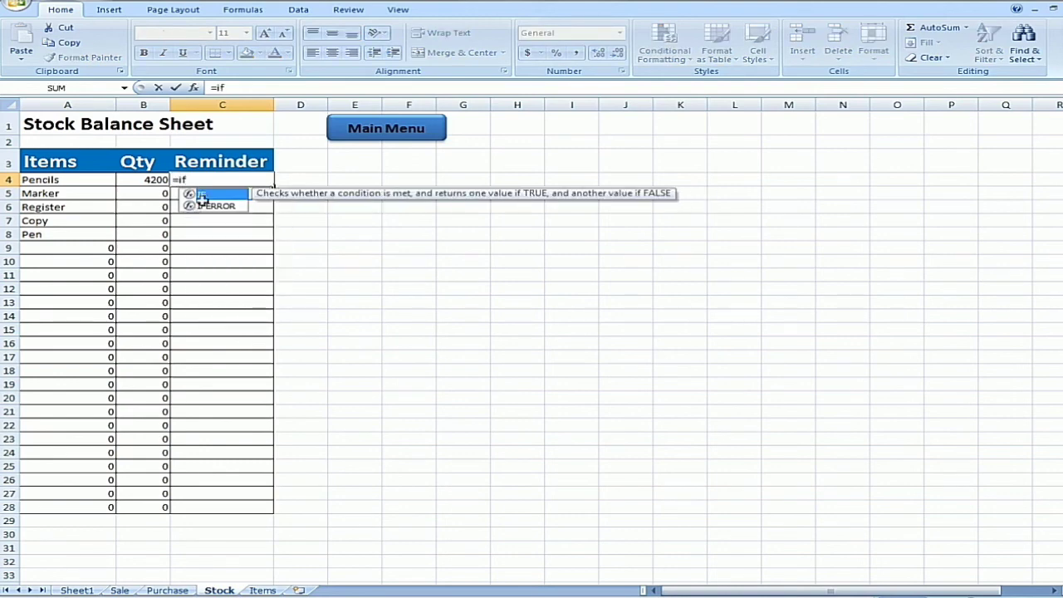
pyautogui.press('Tab')
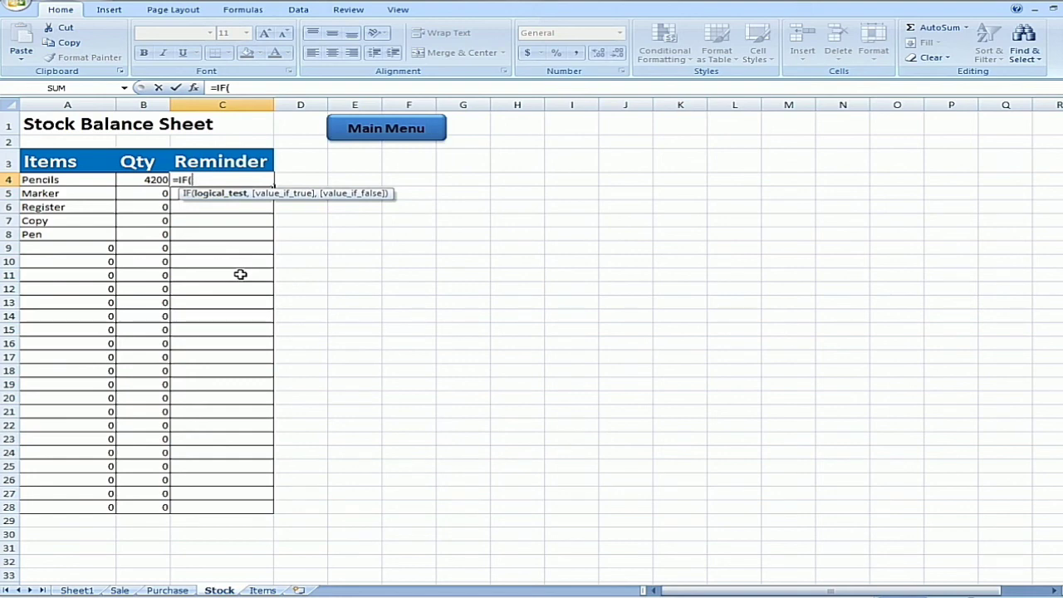
pyautogui.click(160, 179)
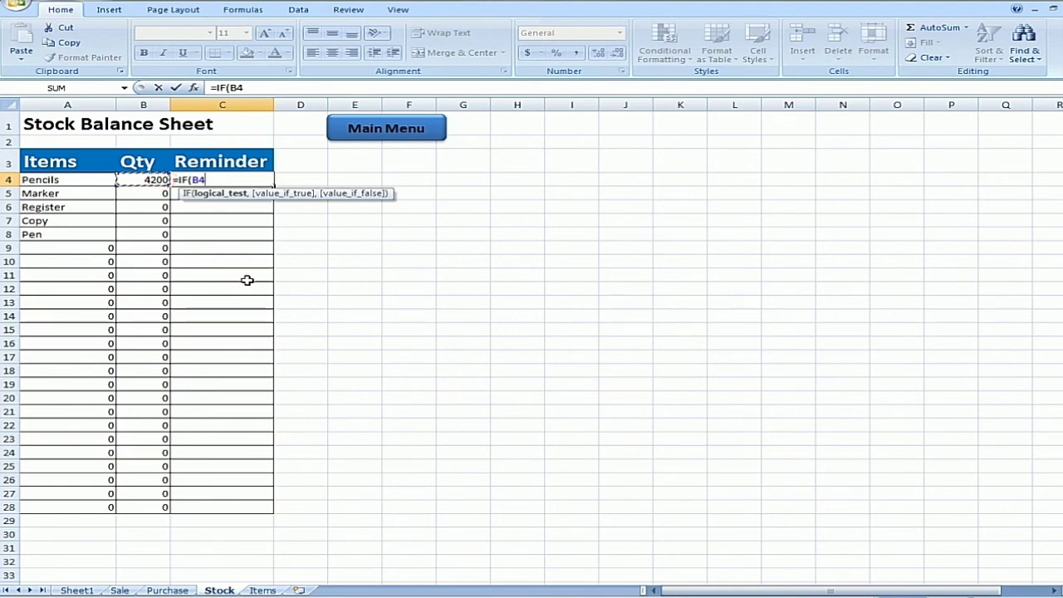
pyautogui.write('<5000')
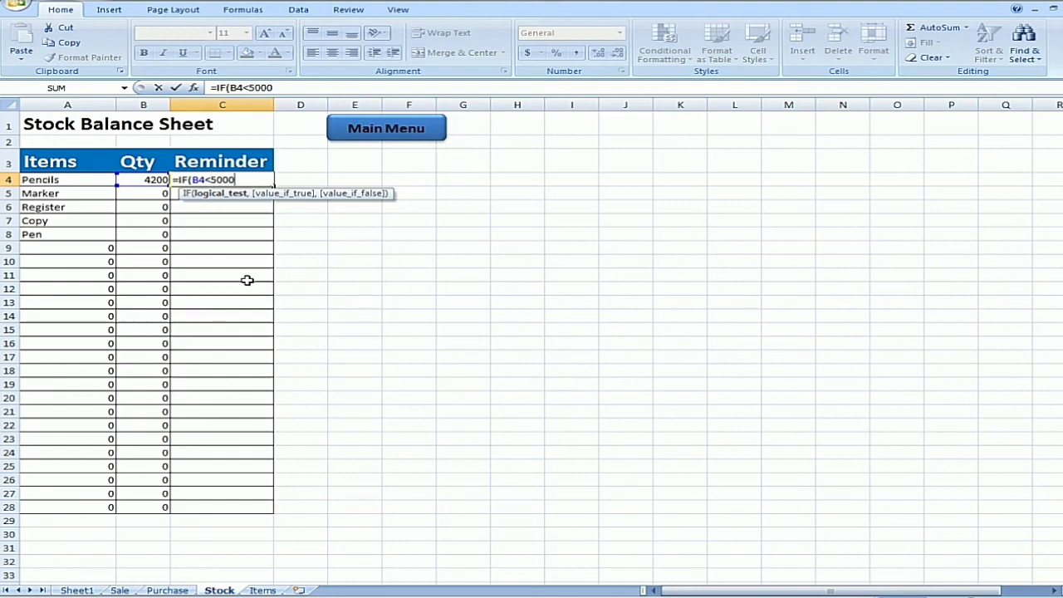
pyautogui.press('BackSpace')
pyautogui.press('BackSpace')
pyautogui.press('BackSpace')
pyautogui.press('BackSpace')
pyautogui.write('1000,')
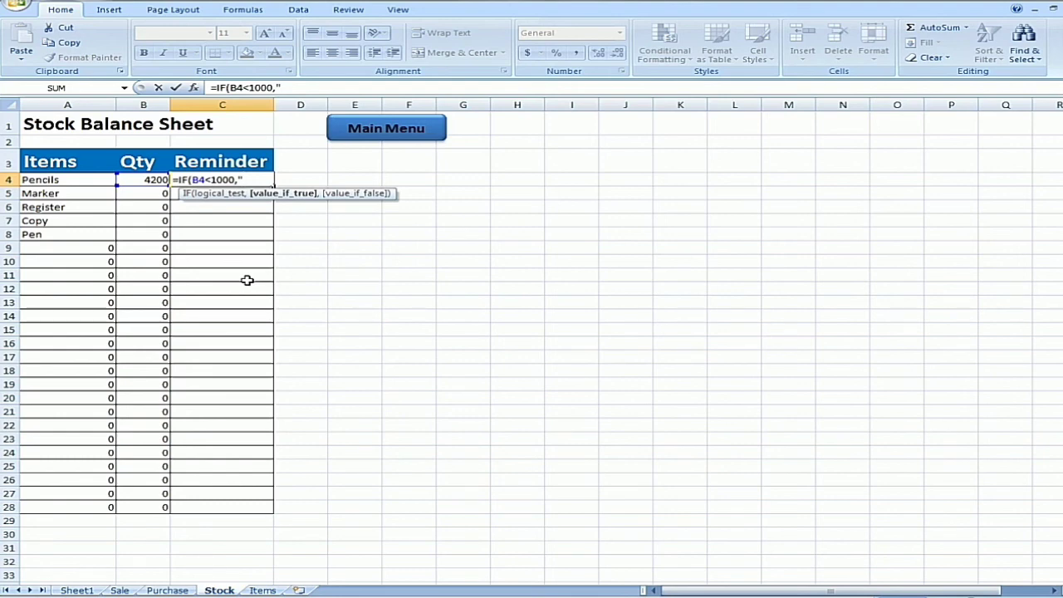
pyautogui.write('ow Stock')
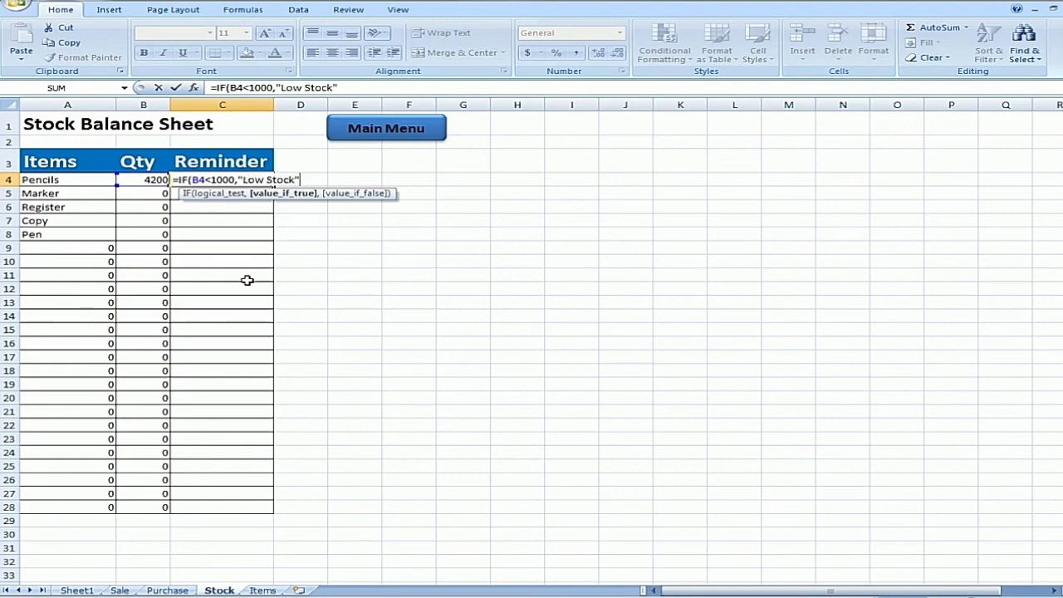
pyautogui.write('",')
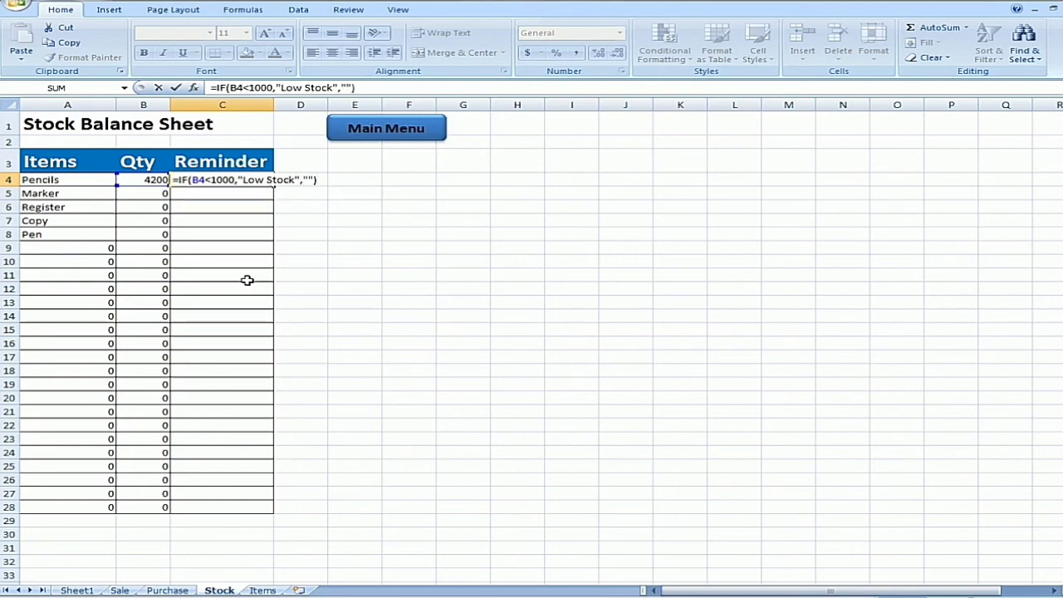
pyautogui.press('Return')
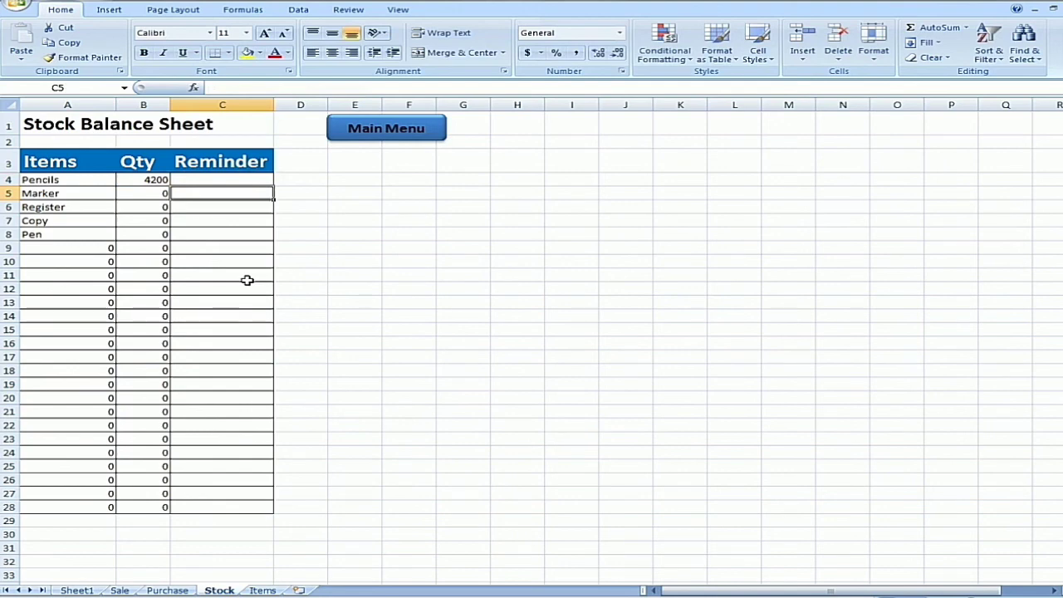
pyautogui.press('Up')
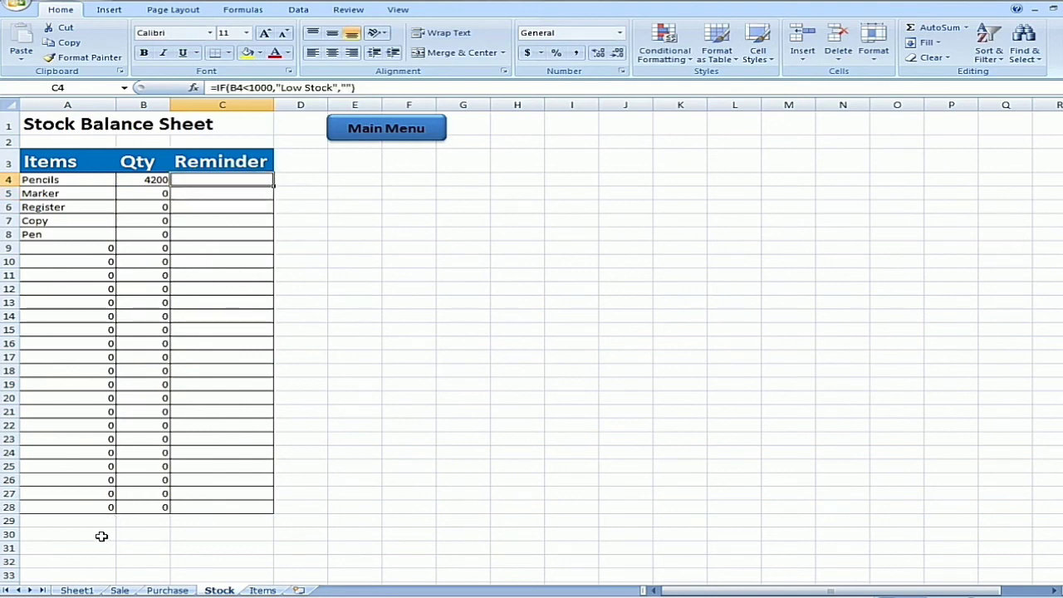
# Enter the date 13.12.2020 and invoice number 106 in the entry form on Sheet1.
pyautogui.click(77, 590)
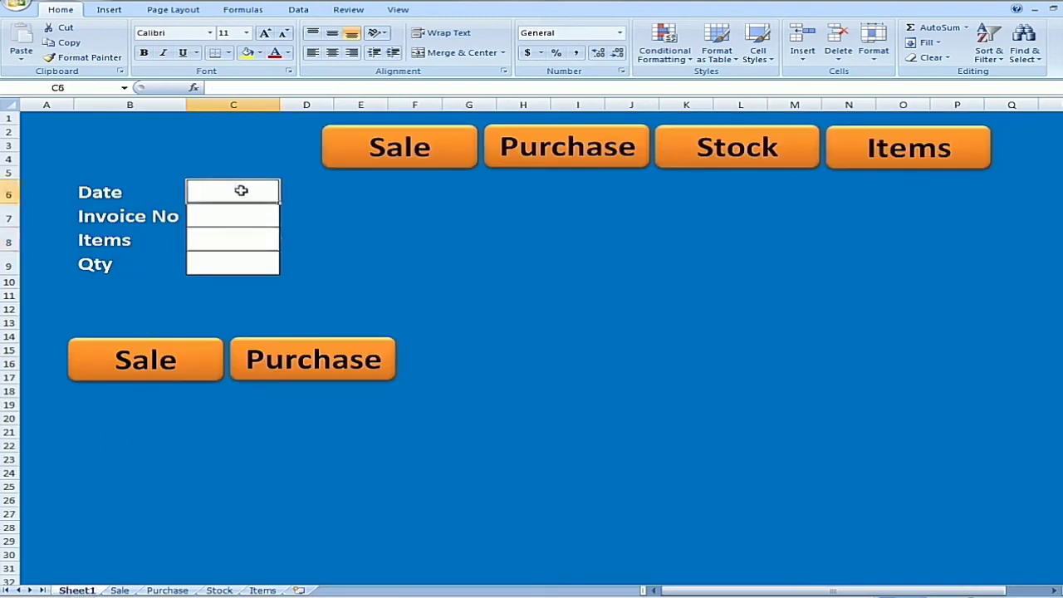
pyautogui.write('13')
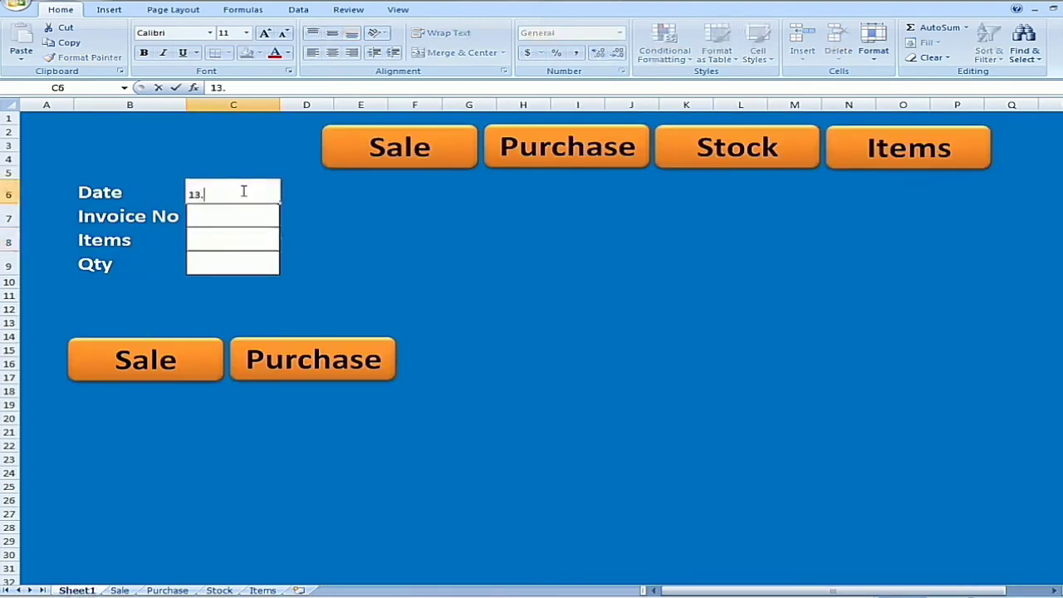
pyautogui.write('.12.2020')
pyautogui.press('Return')
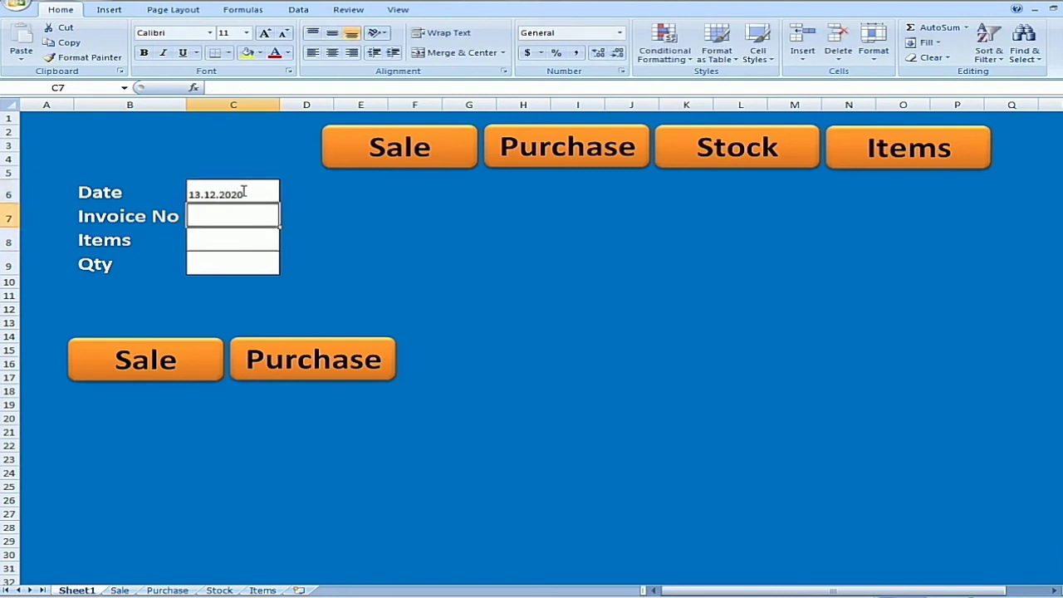
pyautogui.write('106')
pyautogui.press('Return')
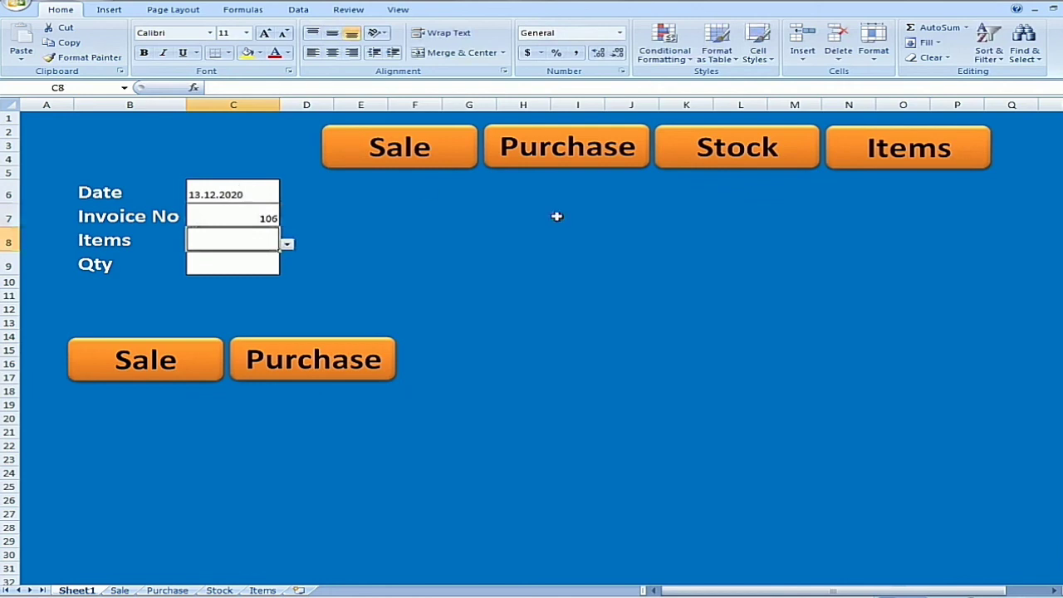
# Choose Pencils as the item with quantity 4000 and record the entry as a sale.
pyautogui.click(286, 244)
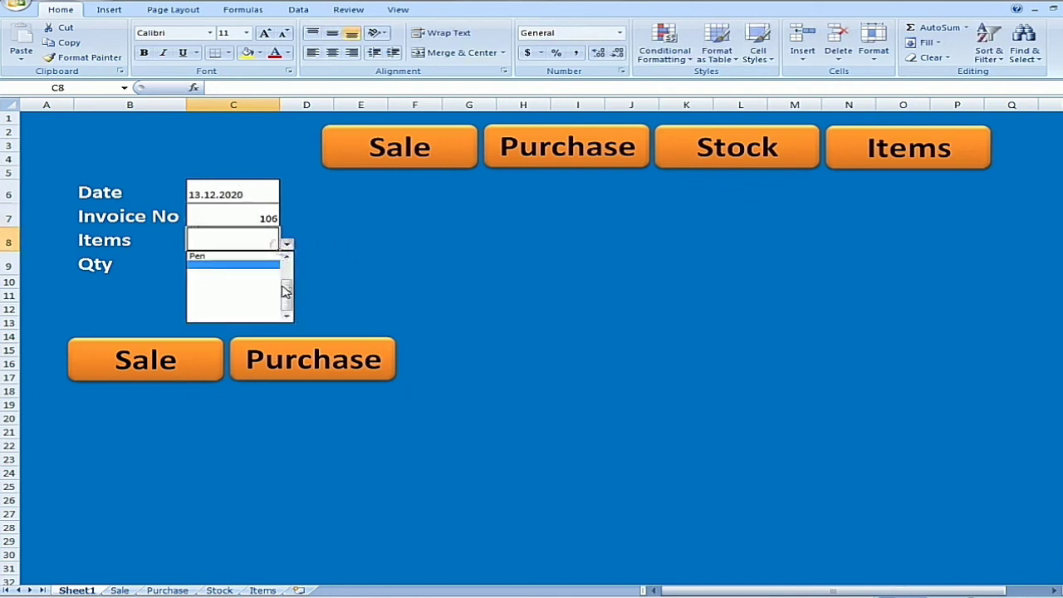
pyautogui.moveTo(285, 290); pyautogui.dragTo(284, 264)
pyautogui.click(230, 256)
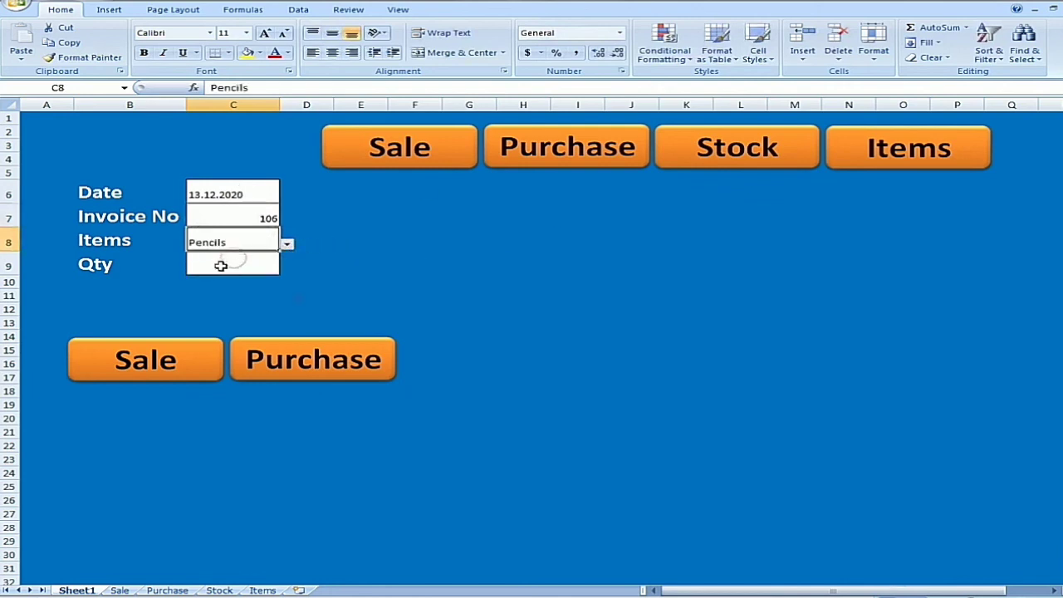
pyautogui.click(221, 265)
pyautogui.write('4000')
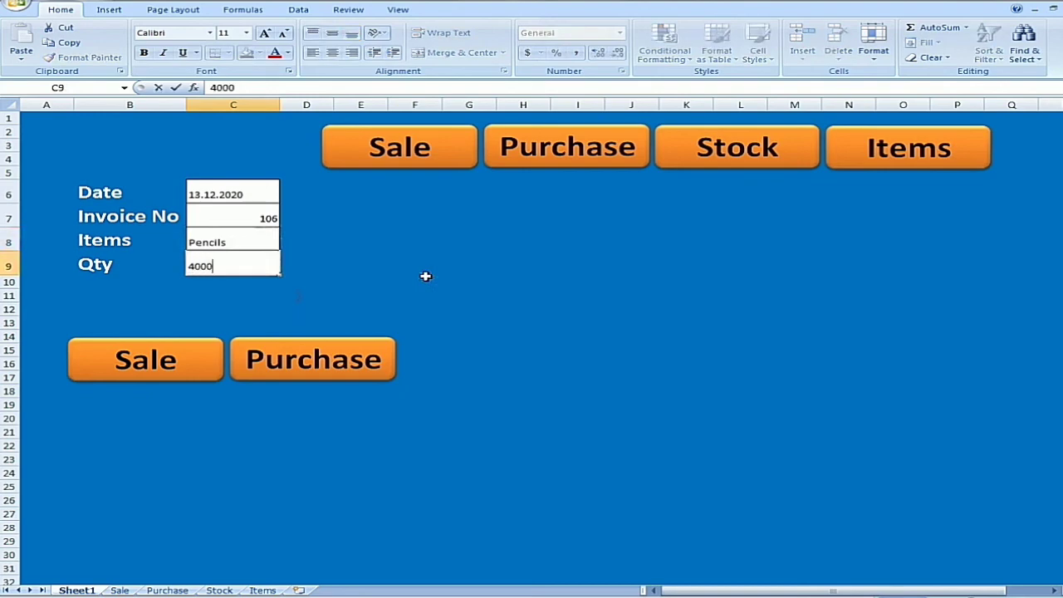
pyautogui.click(183, 363)
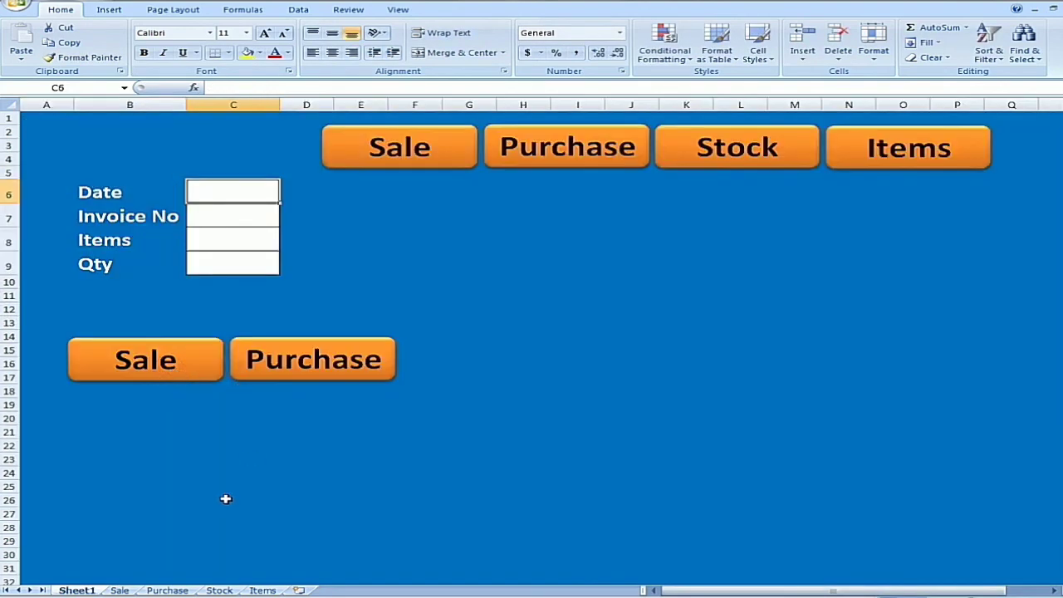
# Check the Pencils quantity and its reminder formula on the Stock sheet.
pyautogui.click(743, 154)
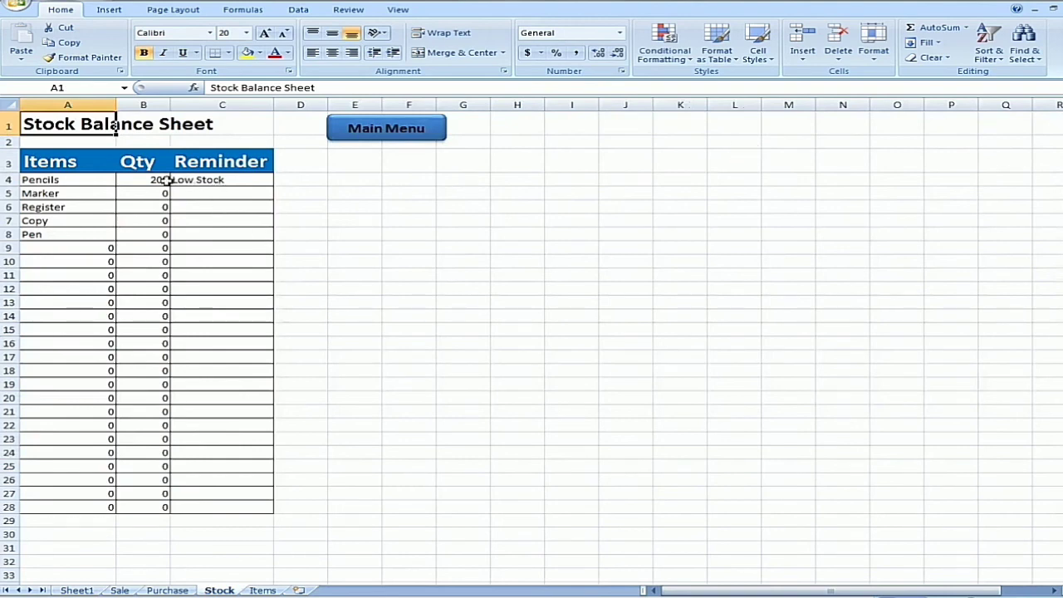
pyautogui.click(213, 179)
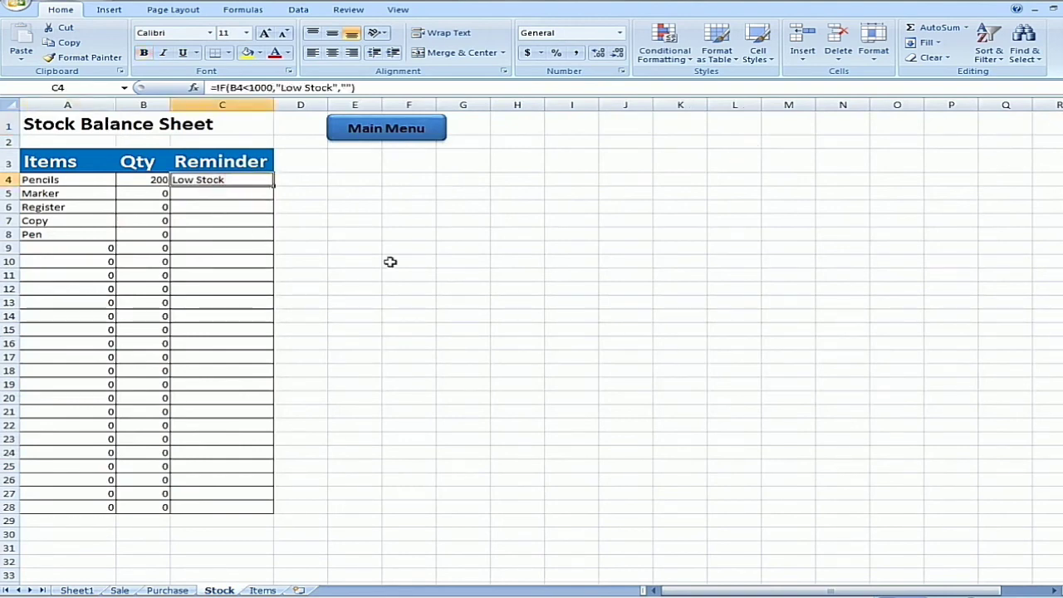
pyautogui.click(390, 263)
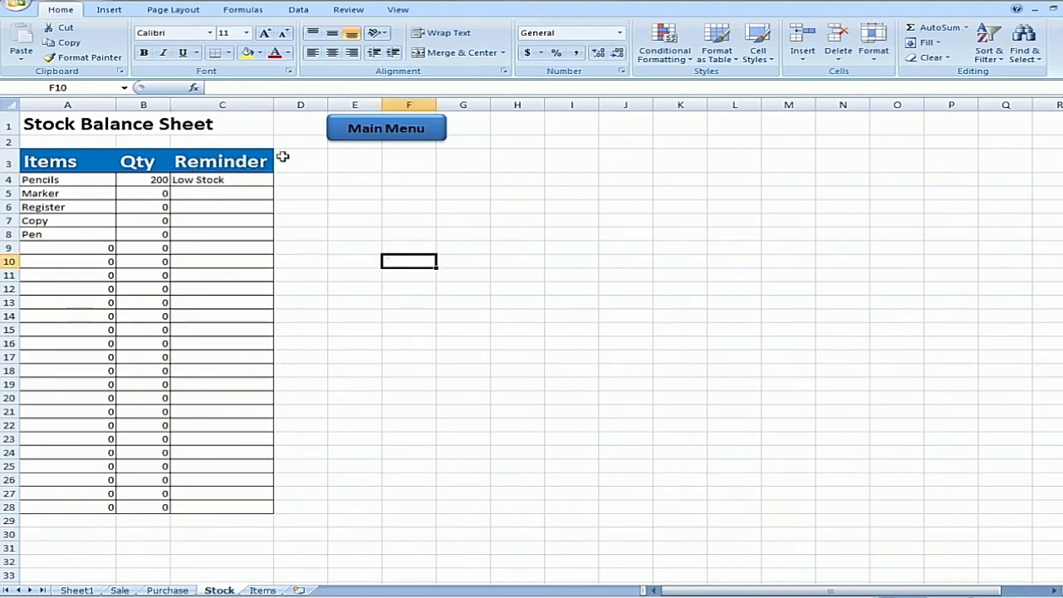
# Copy the low-stock formula from C4 down the Reminder column through C28 on the Stock sheet.
pyautogui.click(222, 178)
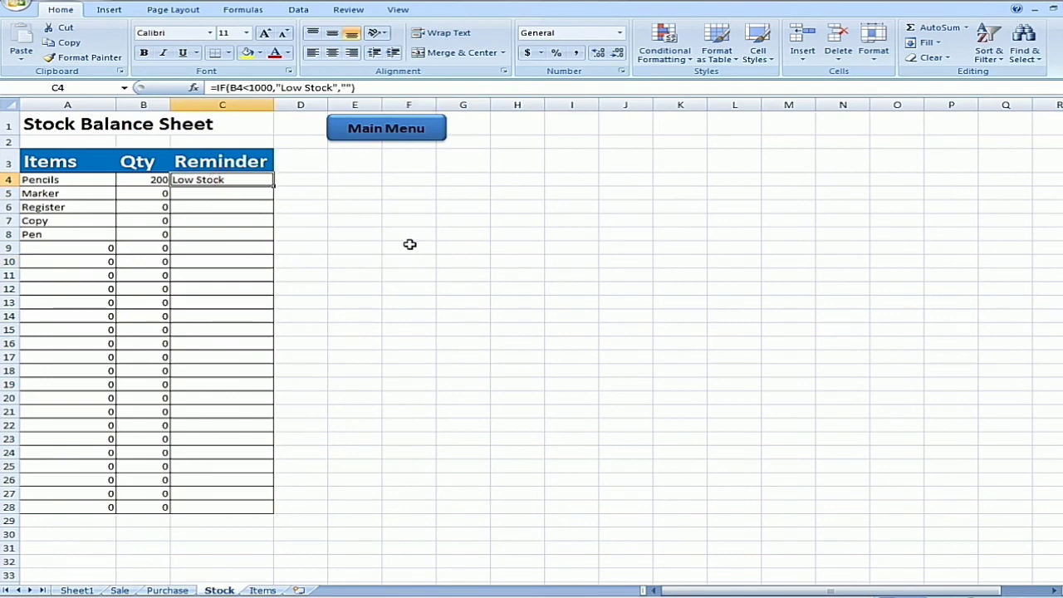
pyautogui.hotkey('ctrl', 'c')
pyautogui.hotkey('shift', 'Down')
pyautogui.hotkey('shift', 'Down')
pyautogui.hotkey('shift', 'Down')
pyautogui.hotkey('shift', 'Down')
pyautogui.hotkey('shift', 'Down')
pyautogui.hotkey('shift', 'Down')
pyautogui.hotkey('shift', 'Down')
pyautogui.hotkey('shift', 'Down')
pyautogui.hotkey('shift', 'Down')
pyautogui.hotkey('shift', 'Down')
pyautogui.hotkey('shift', 'Down')
pyautogui.hotkey('shift', 'Down')
pyautogui.hotkey('shift', 'Down')
pyautogui.hotkey('shift', 'Down')
pyautogui.hotkey('shift', 'Down')
pyautogui.hotkey('shift', 'Down')
pyautogui.hotkey('shift', 'Down')
pyautogui.hotkey('shift', 'Down')
pyautogui.hotkey('shift', 'Down')
pyautogui.hotkey('shift', 'Down')
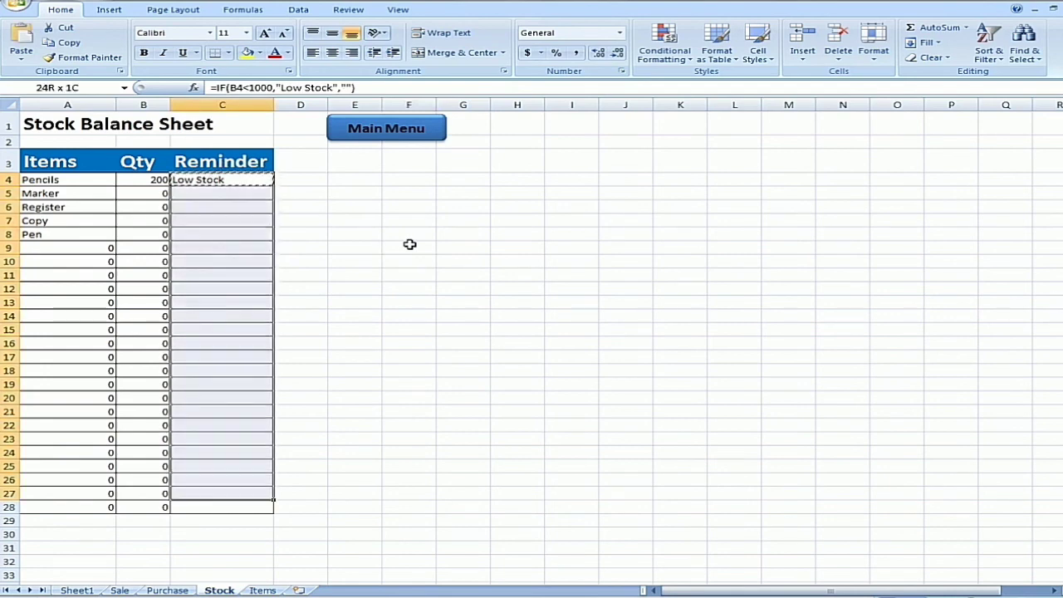
pyautogui.hotkey('shift', 'Down')
pyautogui.hotkey('ctrl', 'v')
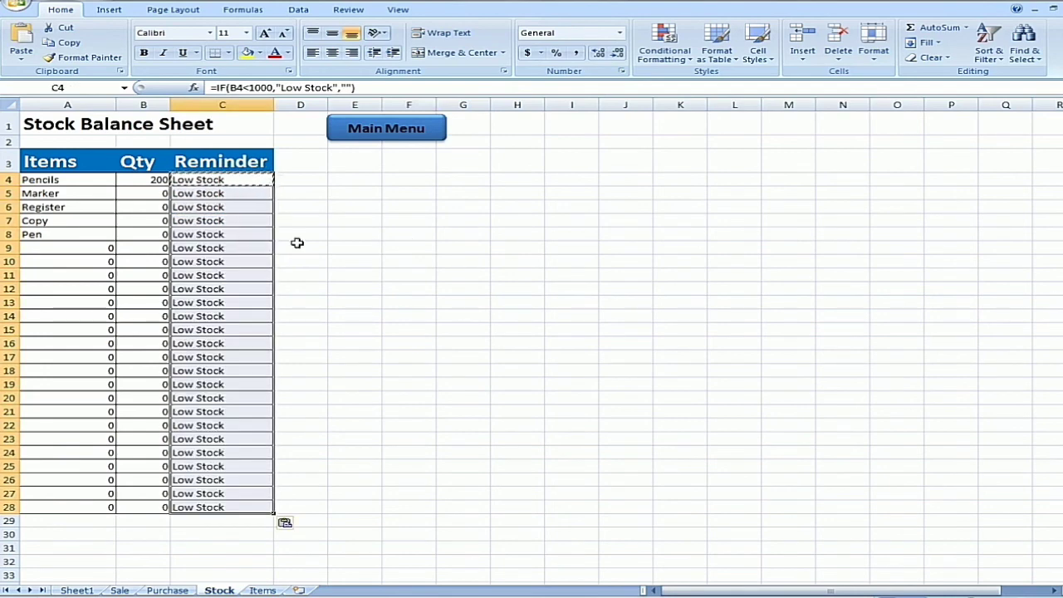
pyautogui.click(404, 262)
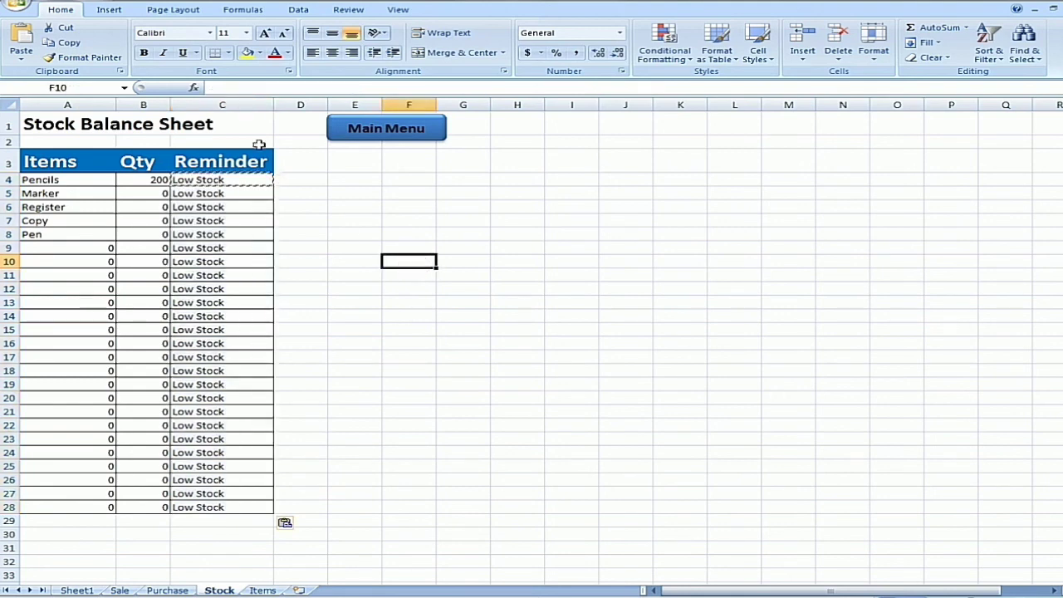
pyautogui.press('Escape')
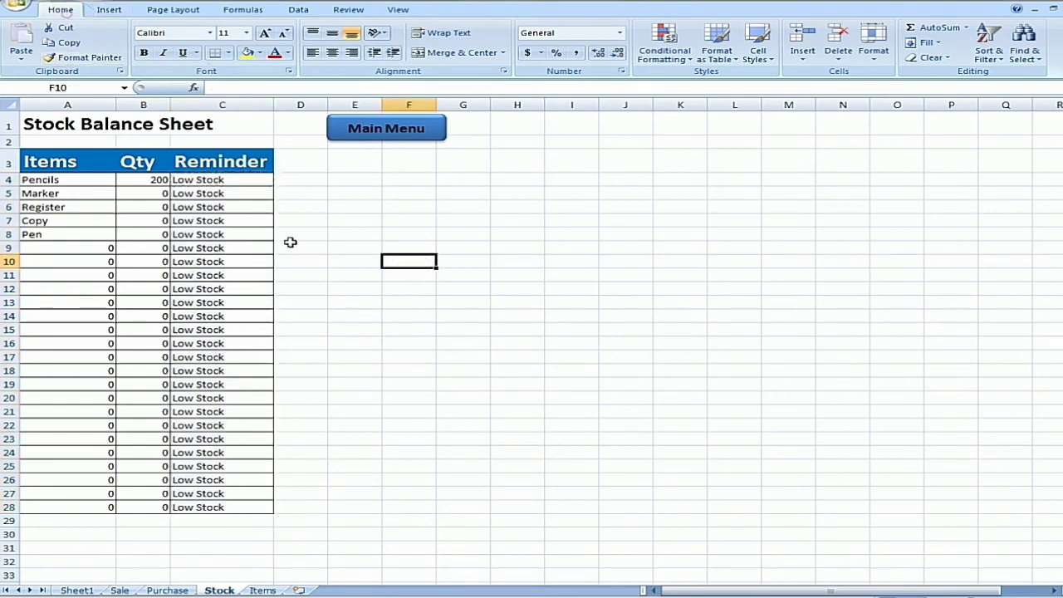
# Return to the entry form on Sheet1.
pyautogui.click(78, 589)
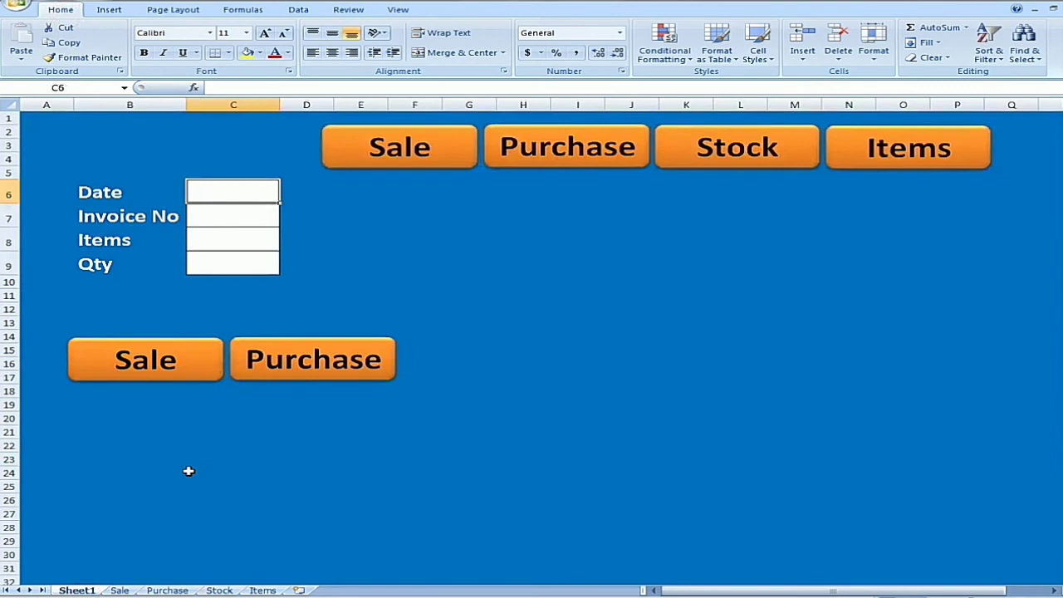